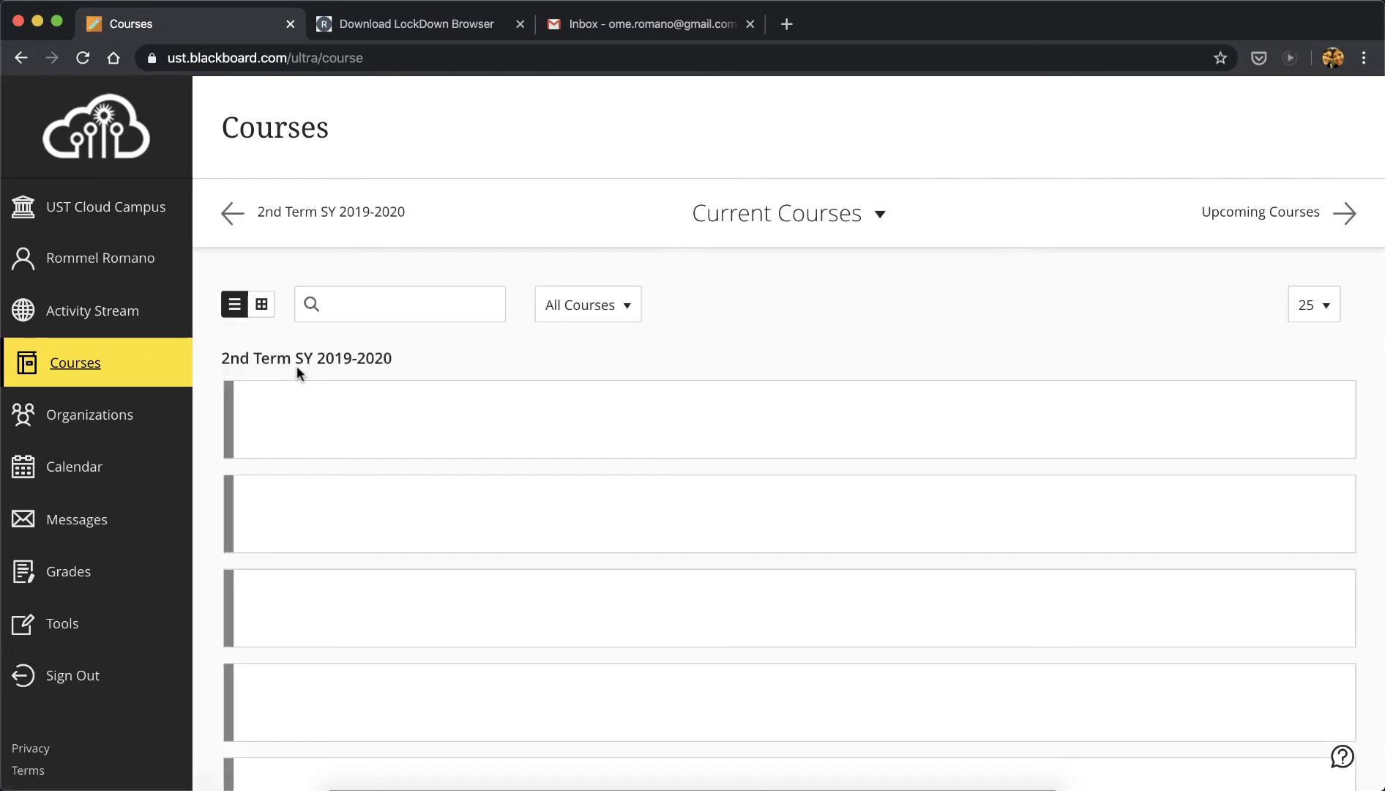
- Open the MED 2 (3B MED) course from the 2nd Term SY 2019-2020 course list
{"action": "scroll", "coordinate": [263, 381], "scroll_direction": "down", "scroll_amount": 6}
{"action": "scroll", "coordinate": [260, 383], "scroll_direction": "down", "scroll_amount": 5}
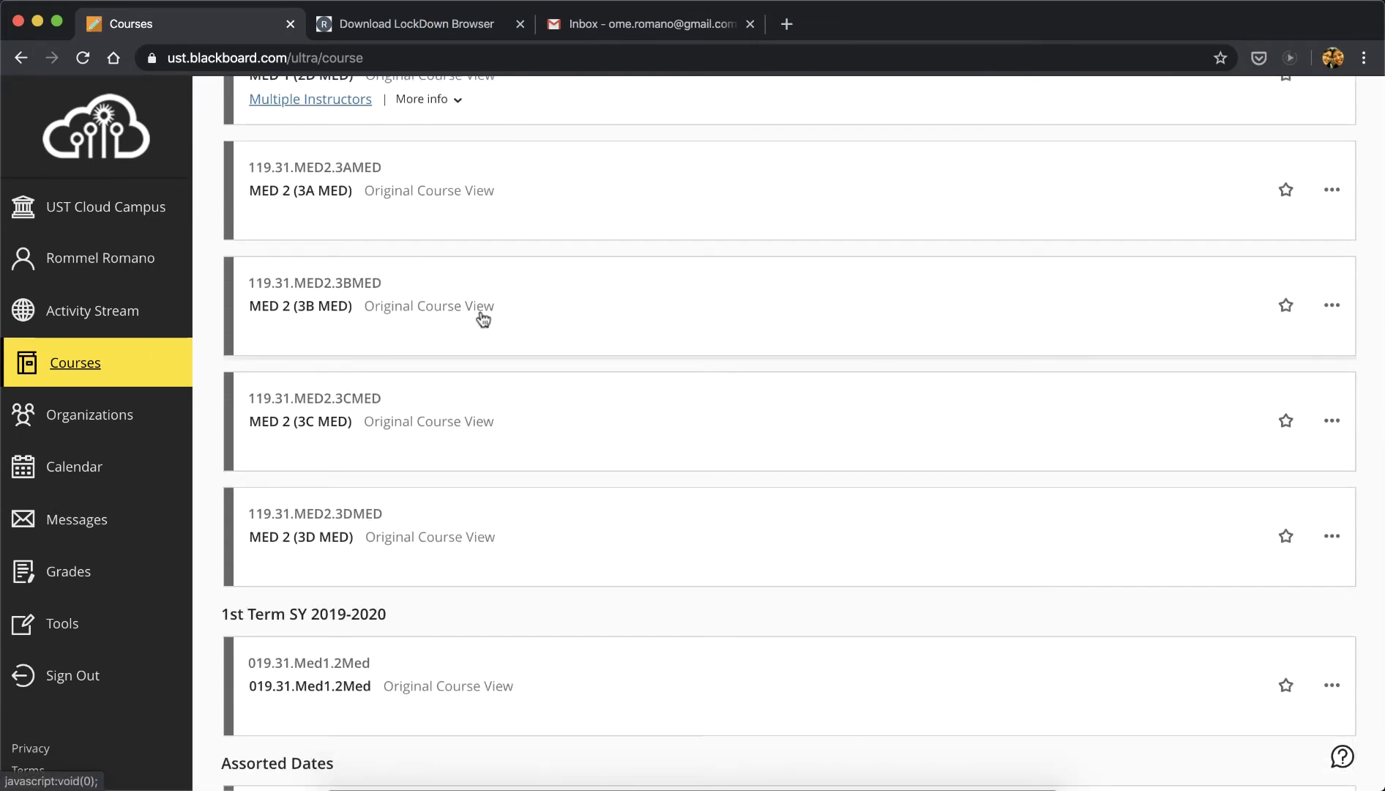
{"action": "left_click", "coordinate": [474, 313]}
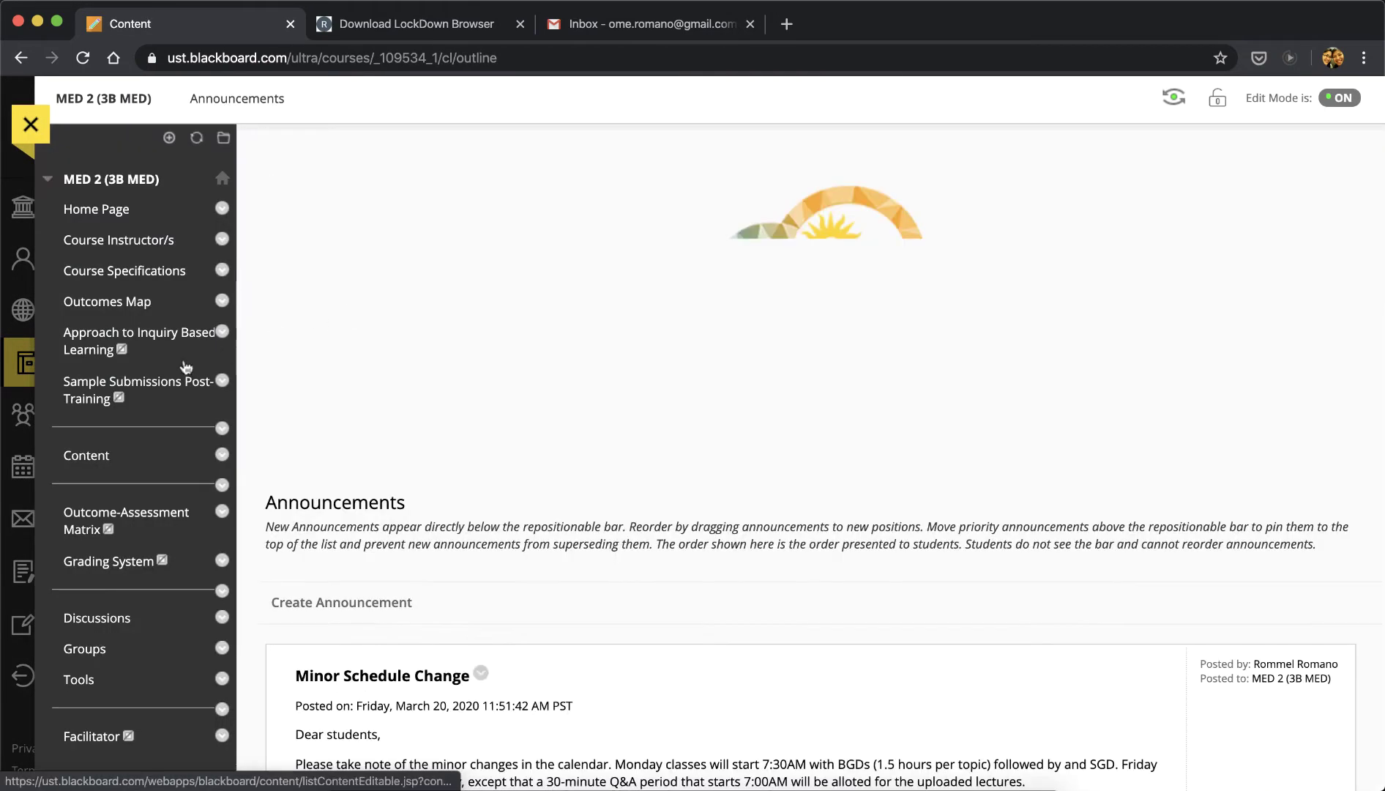
- Open the Tests page under the course's Tests, Surveys, and Pools tool
{"action": "scroll", "coordinate": [176, 365], "scroll_direction": "down", "scroll_amount": 7}
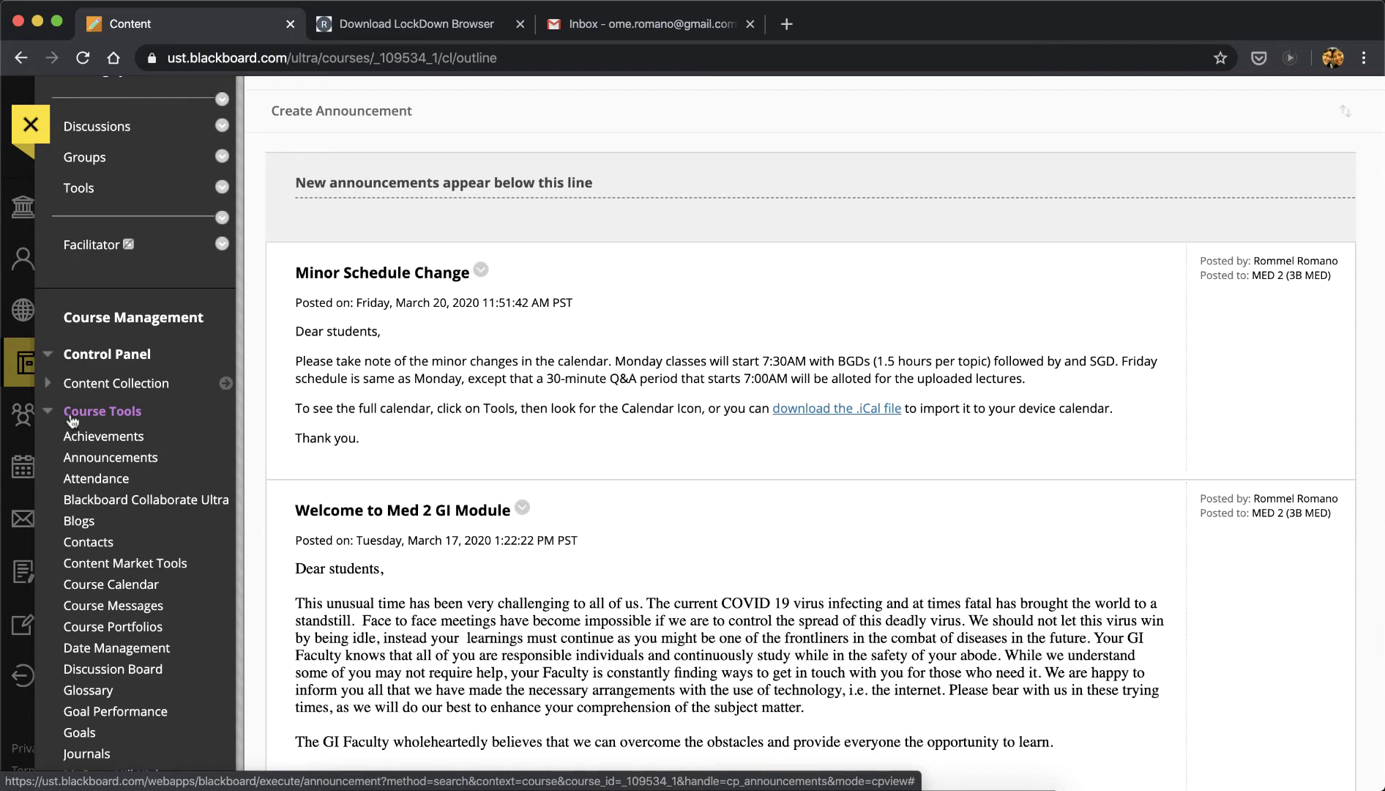
{"action": "scroll", "coordinate": [52, 418], "scroll_direction": "down", "scroll_amount": 10}
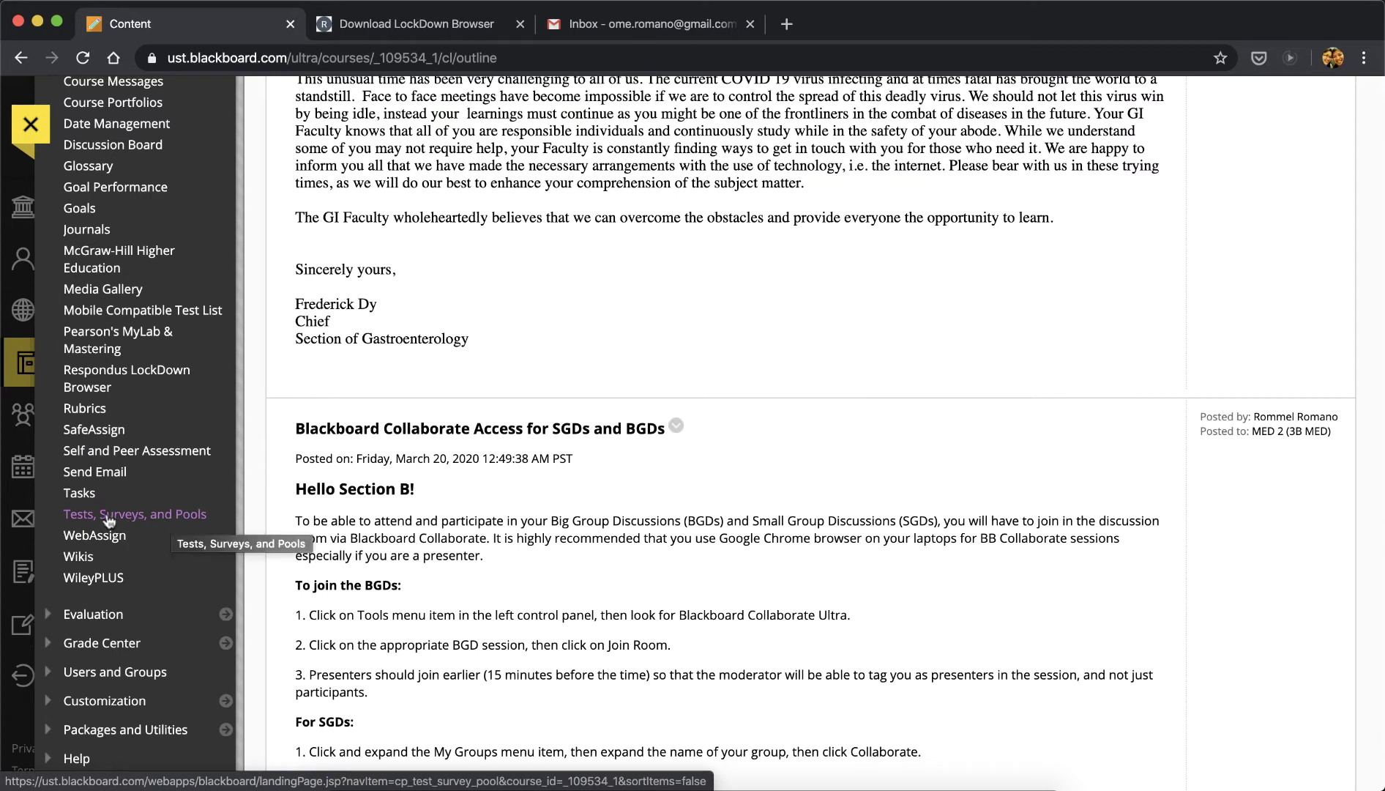
{"action": "left_click", "coordinate": [170, 521]}
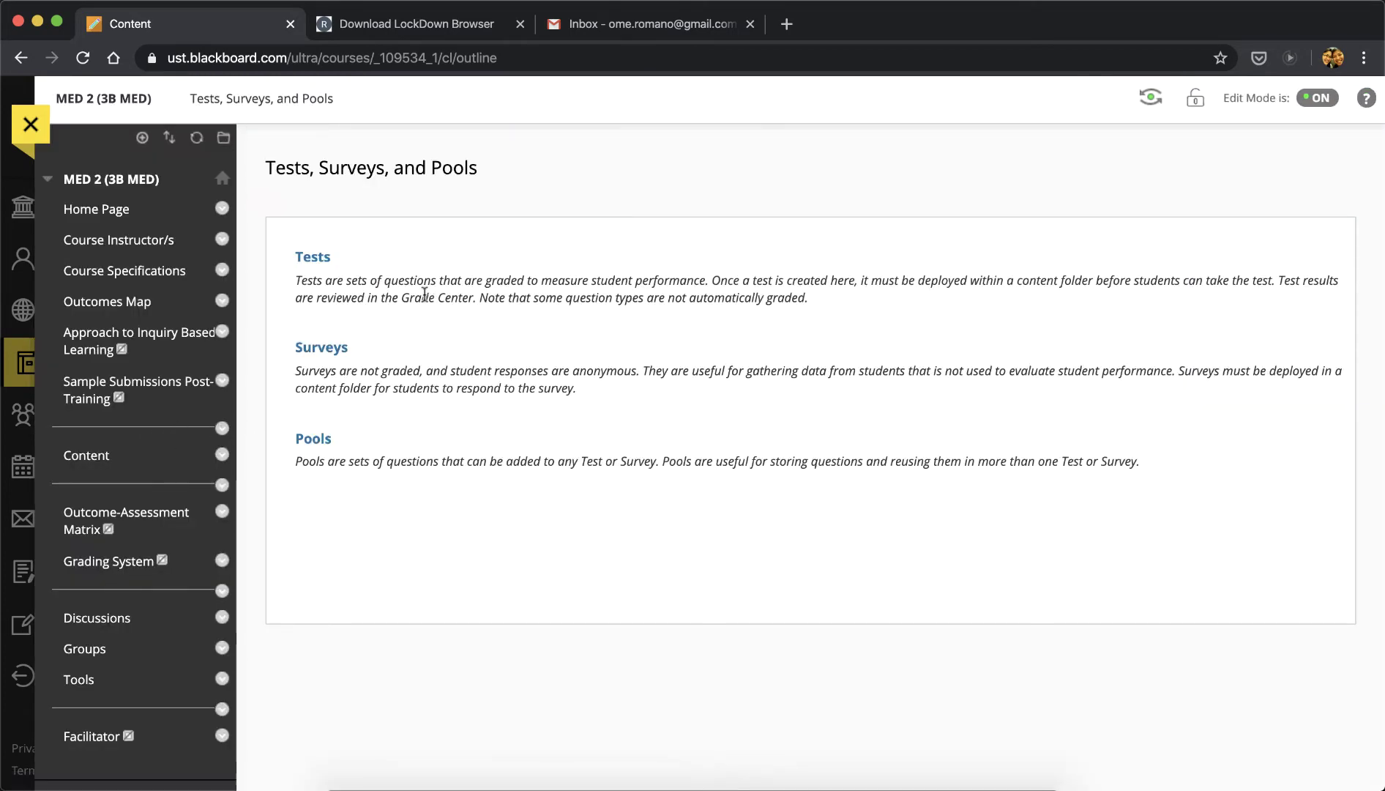
{"action": "left_click", "coordinate": [316, 261]}
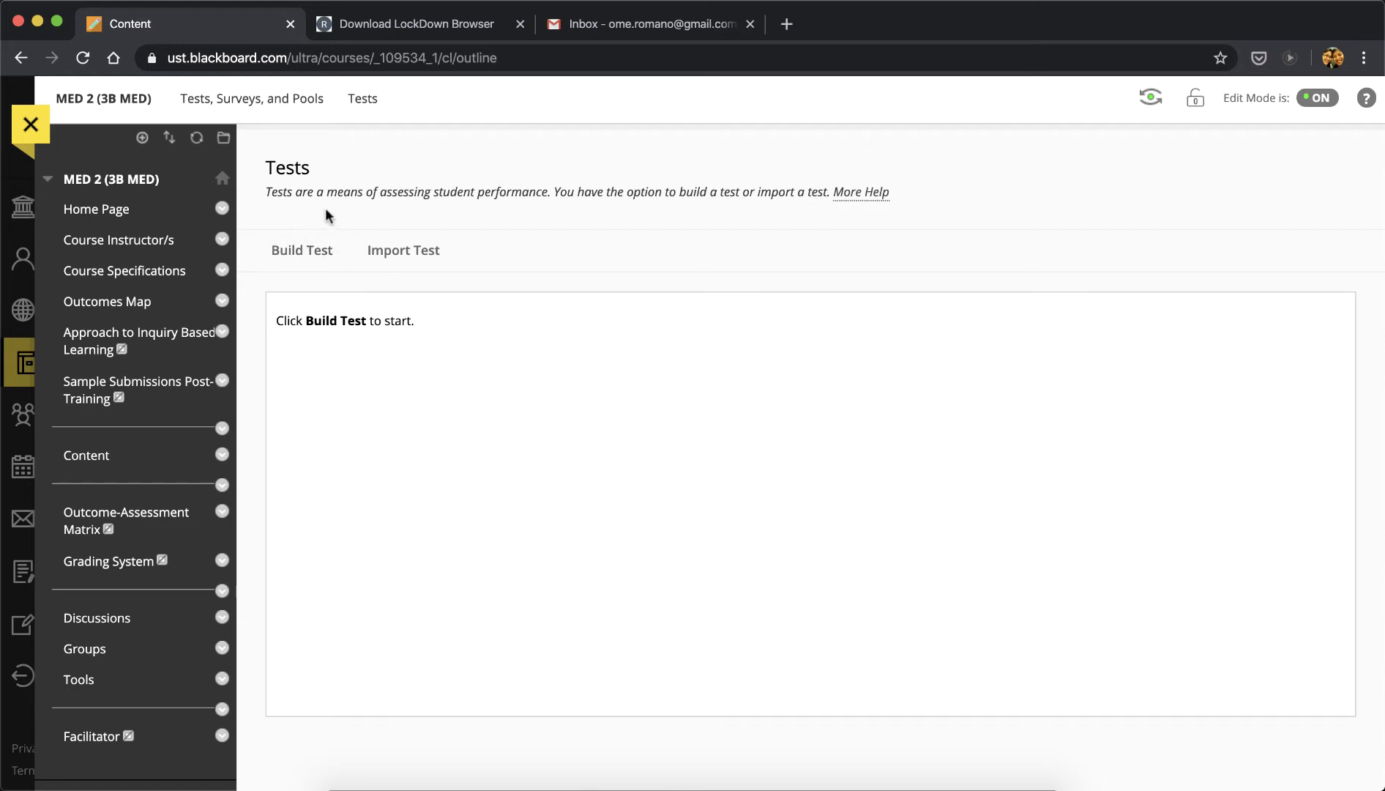
- Build a new test named "Trial Test" and submit its test information
{"action": "left_click", "coordinate": [300, 254]}
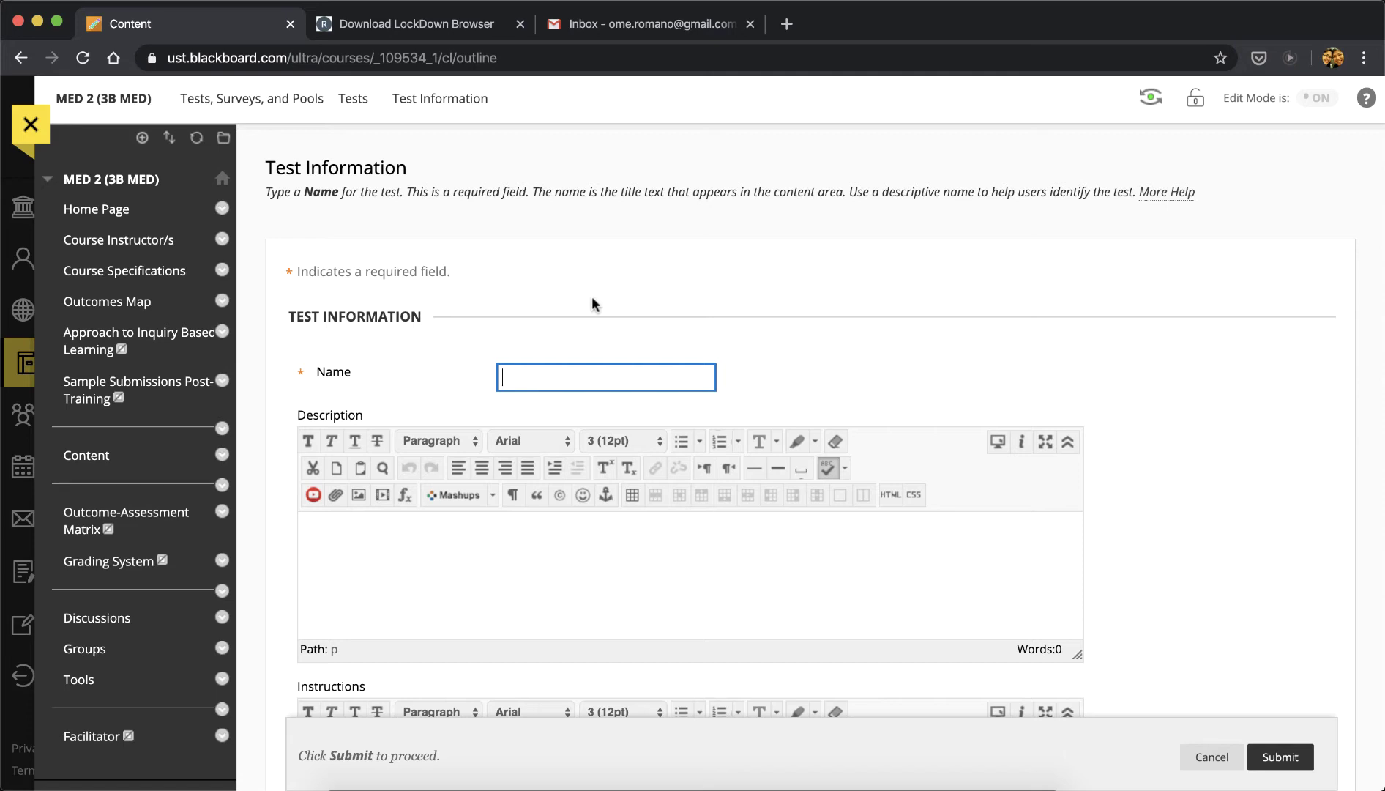
{"action": "type", "text": "Trial Test"}
{"action": "scroll", "coordinate": [920, 344], "scroll_direction": "down", "scroll_amount": 3}
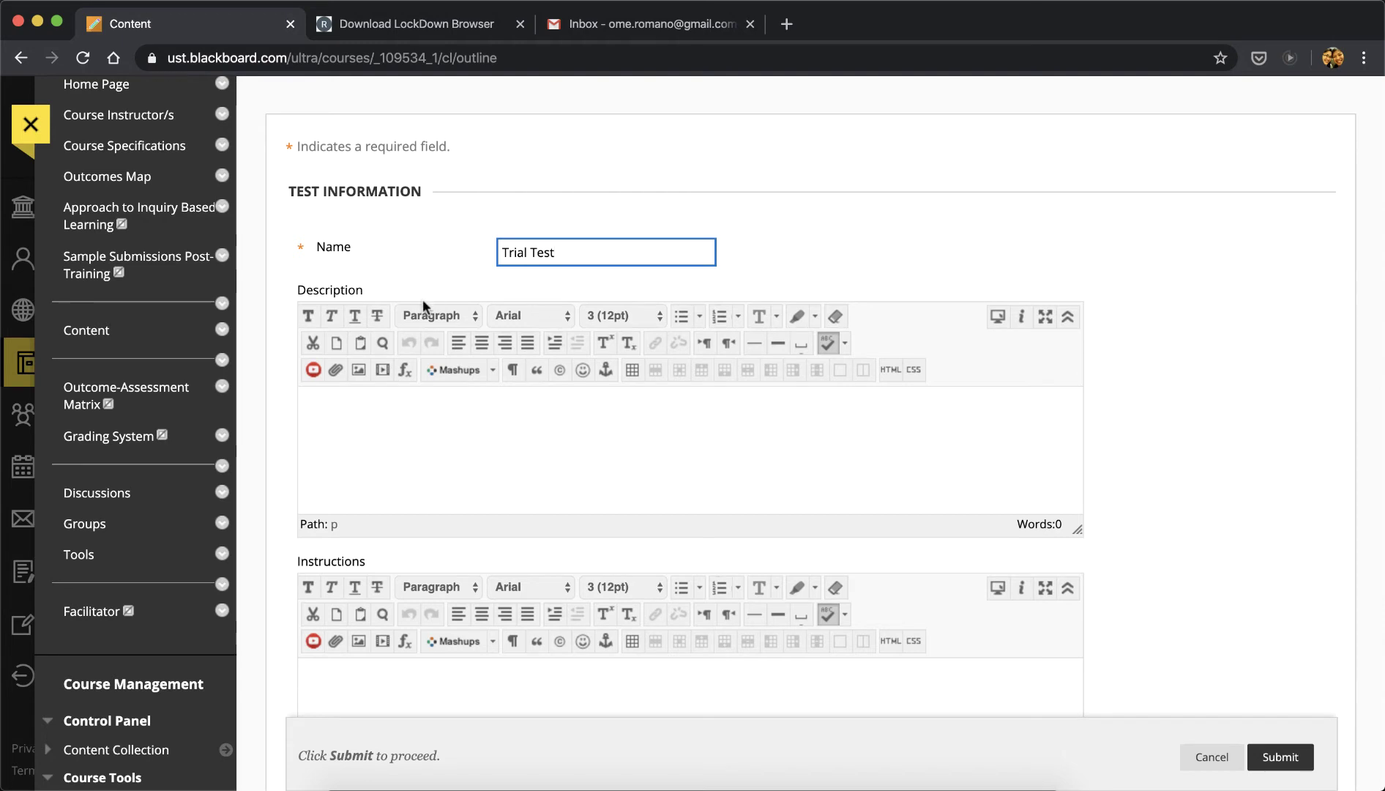
{"action": "scroll", "coordinate": [1206, 518], "scroll_direction": "down", "scroll_amount": 5}
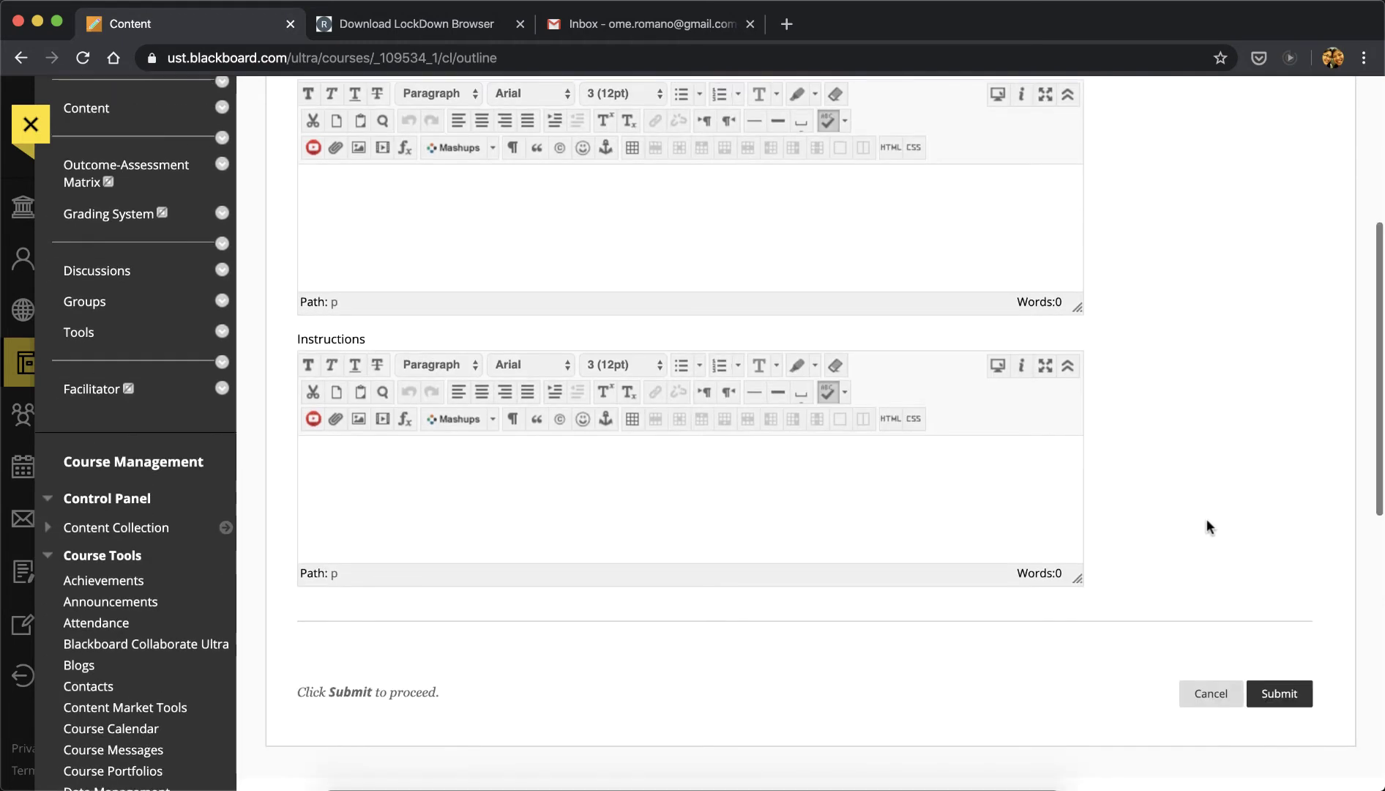
{"action": "left_click", "coordinate": [1293, 701]}
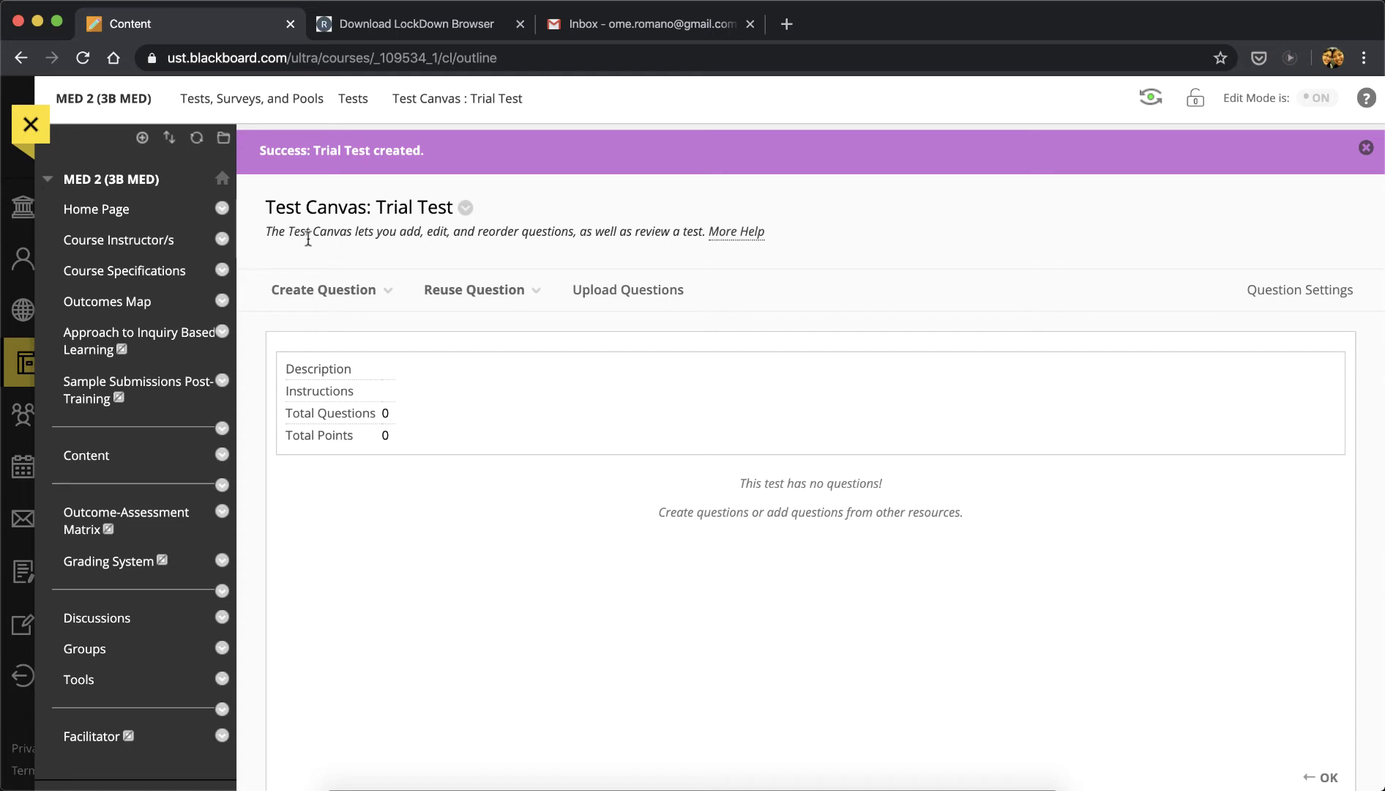
- Create a multiple choice question with the text "Who is the current Mayor of Pasig City?"
{"action": "left_click", "coordinate": [323, 290]}
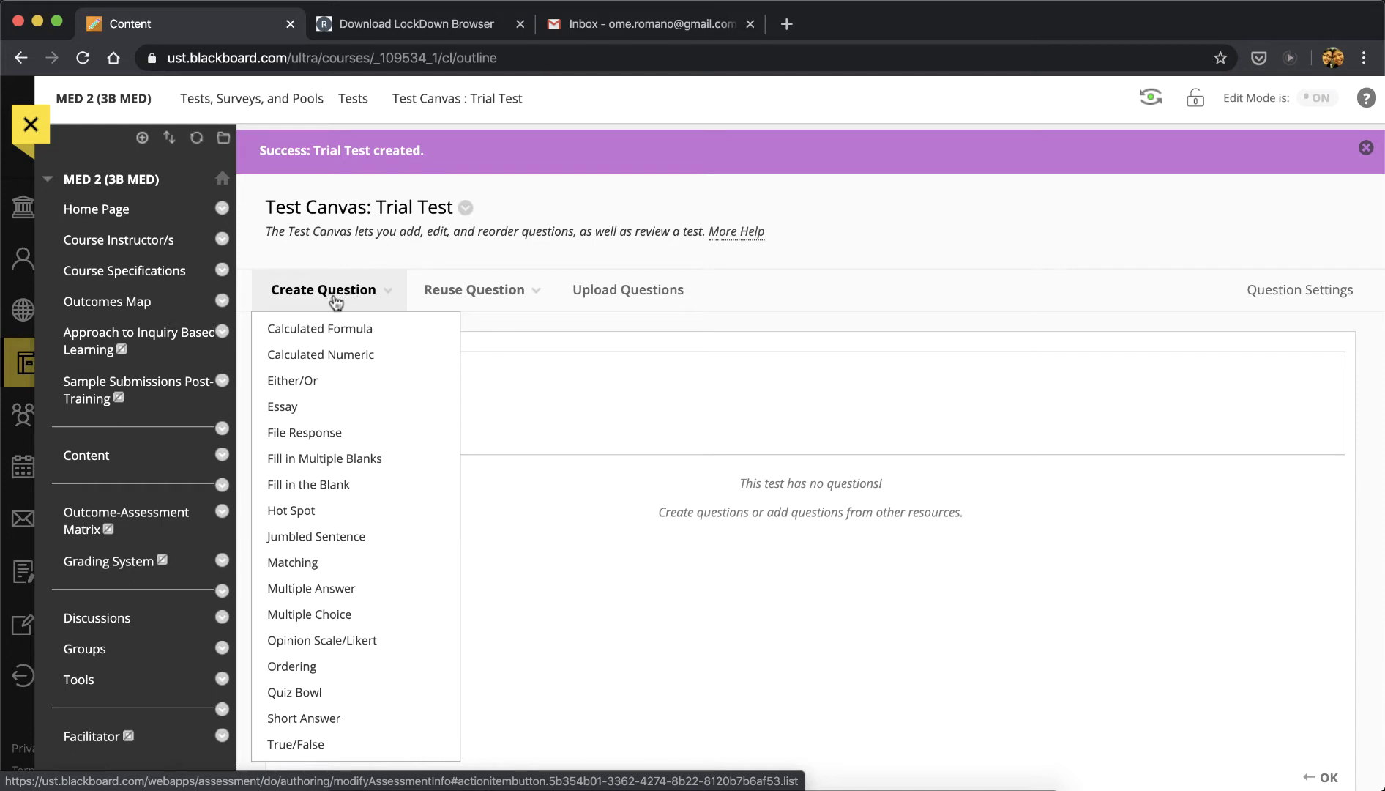
{"action": "left_click", "coordinate": [379, 615]}
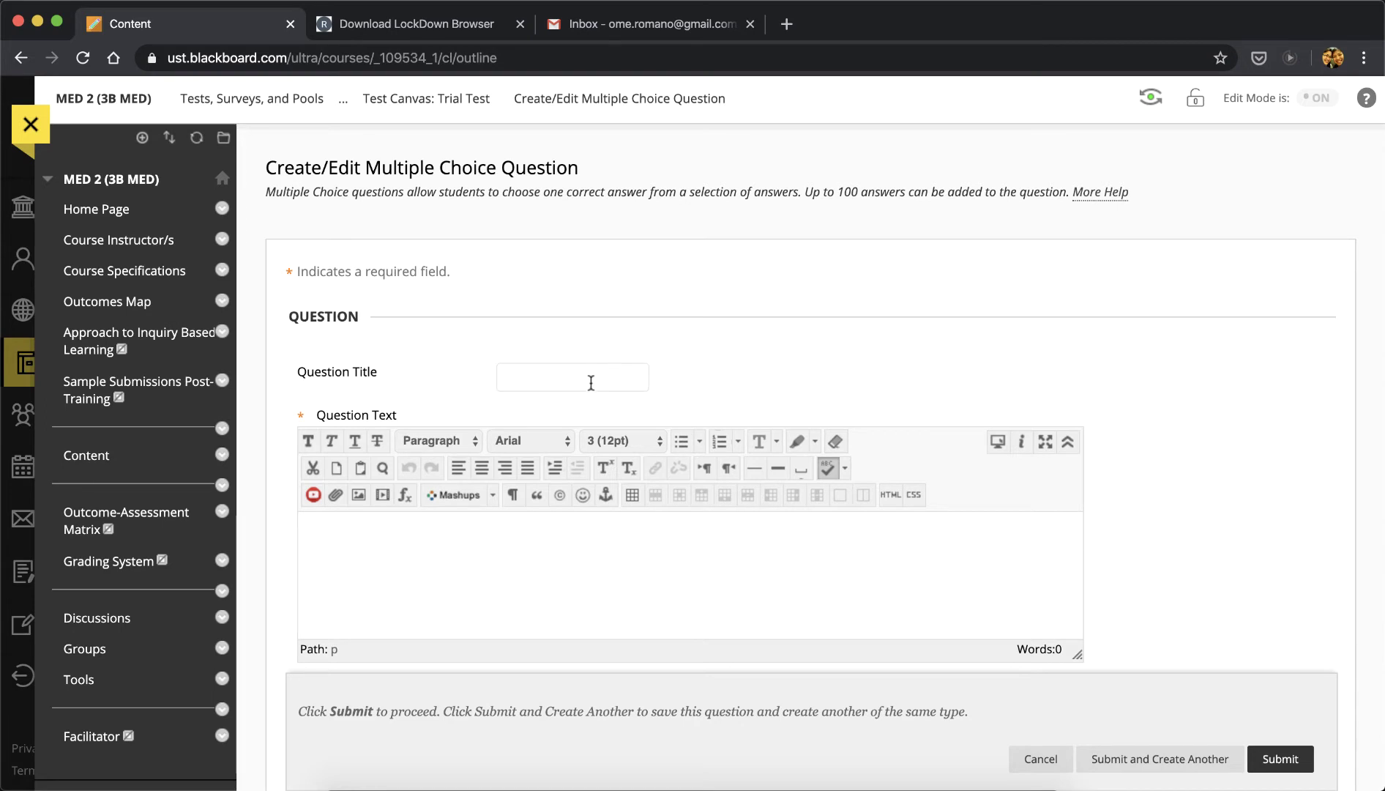
{"action": "scroll", "coordinate": [1168, 479], "scroll_direction": "down", "scroll_amount": 3}
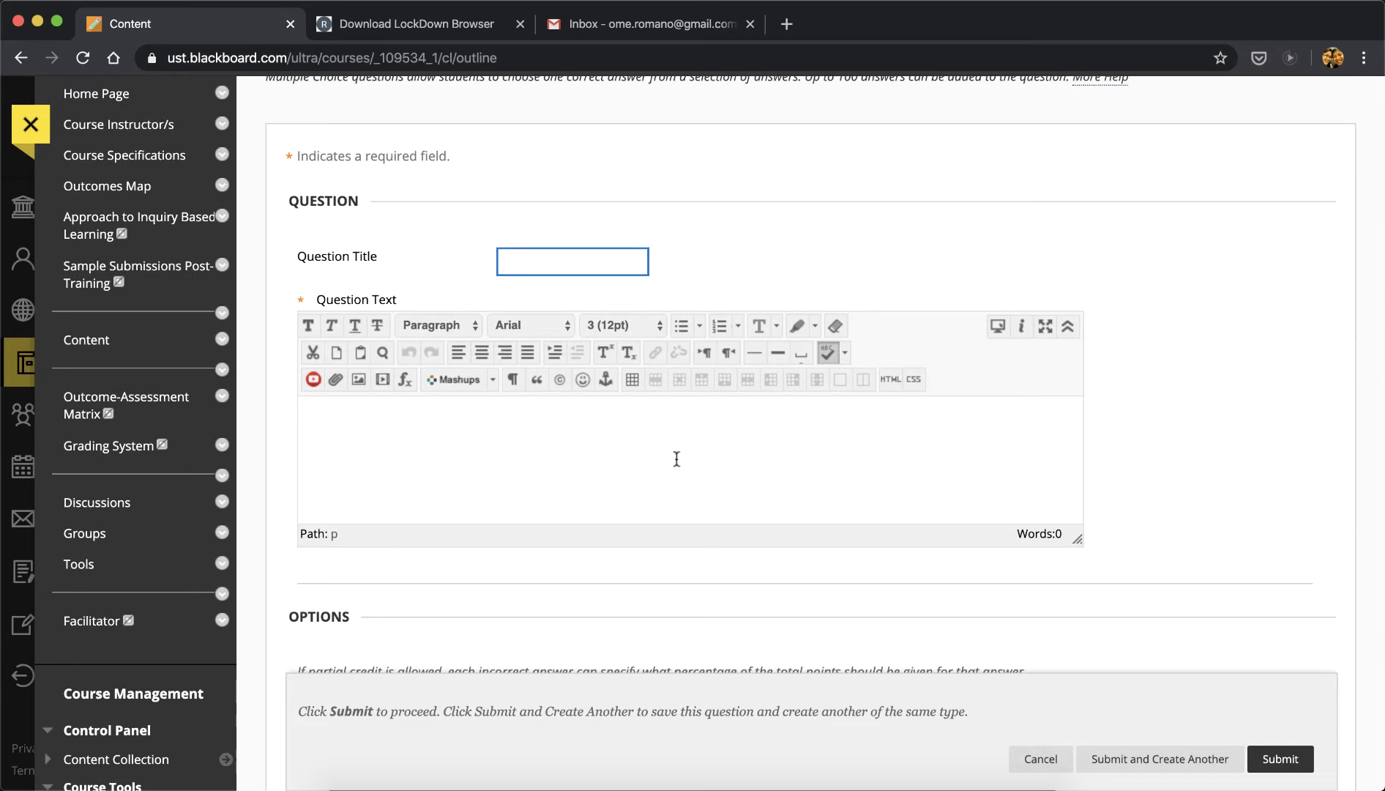
{"action": "left_click", "coordinate": [677, 459]}
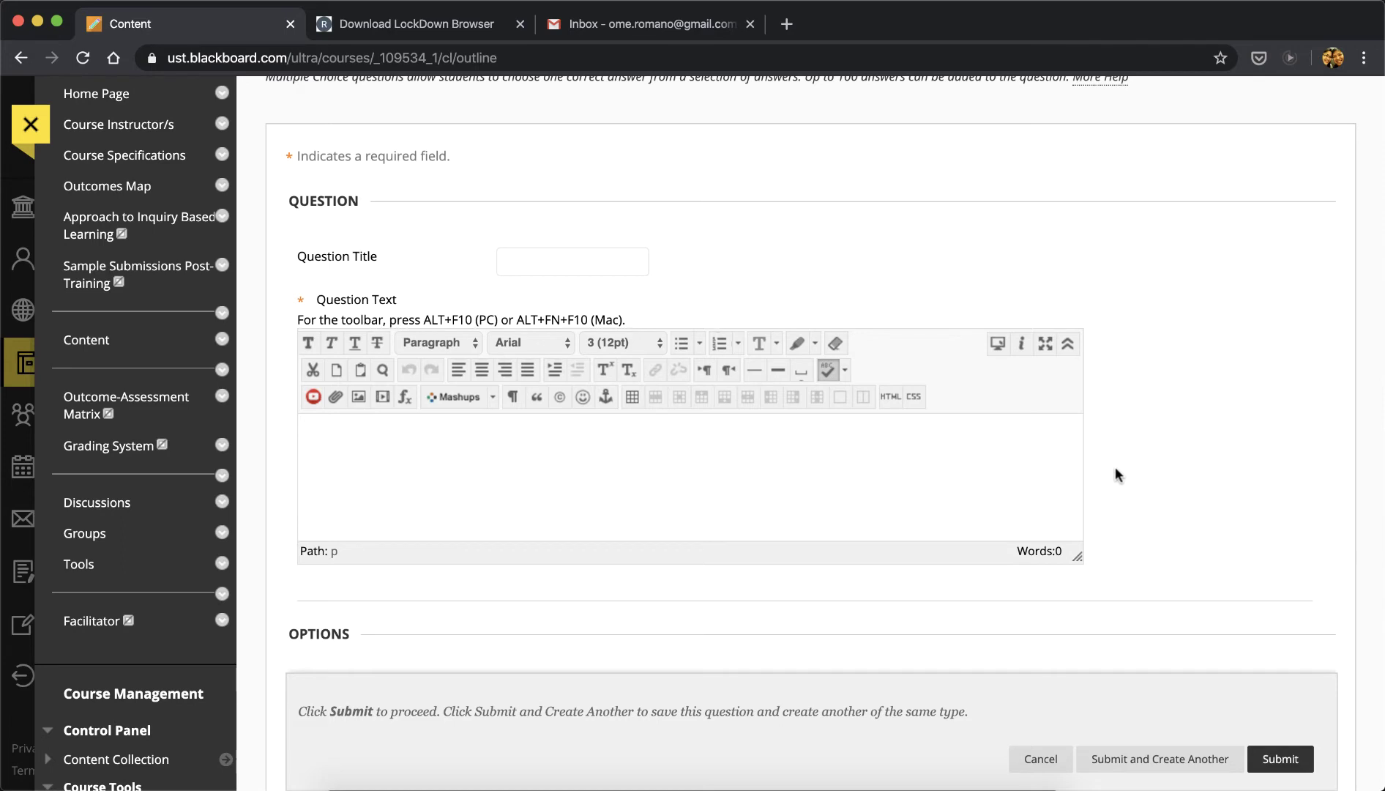
{"action": "type", "text": "Who is the current "}
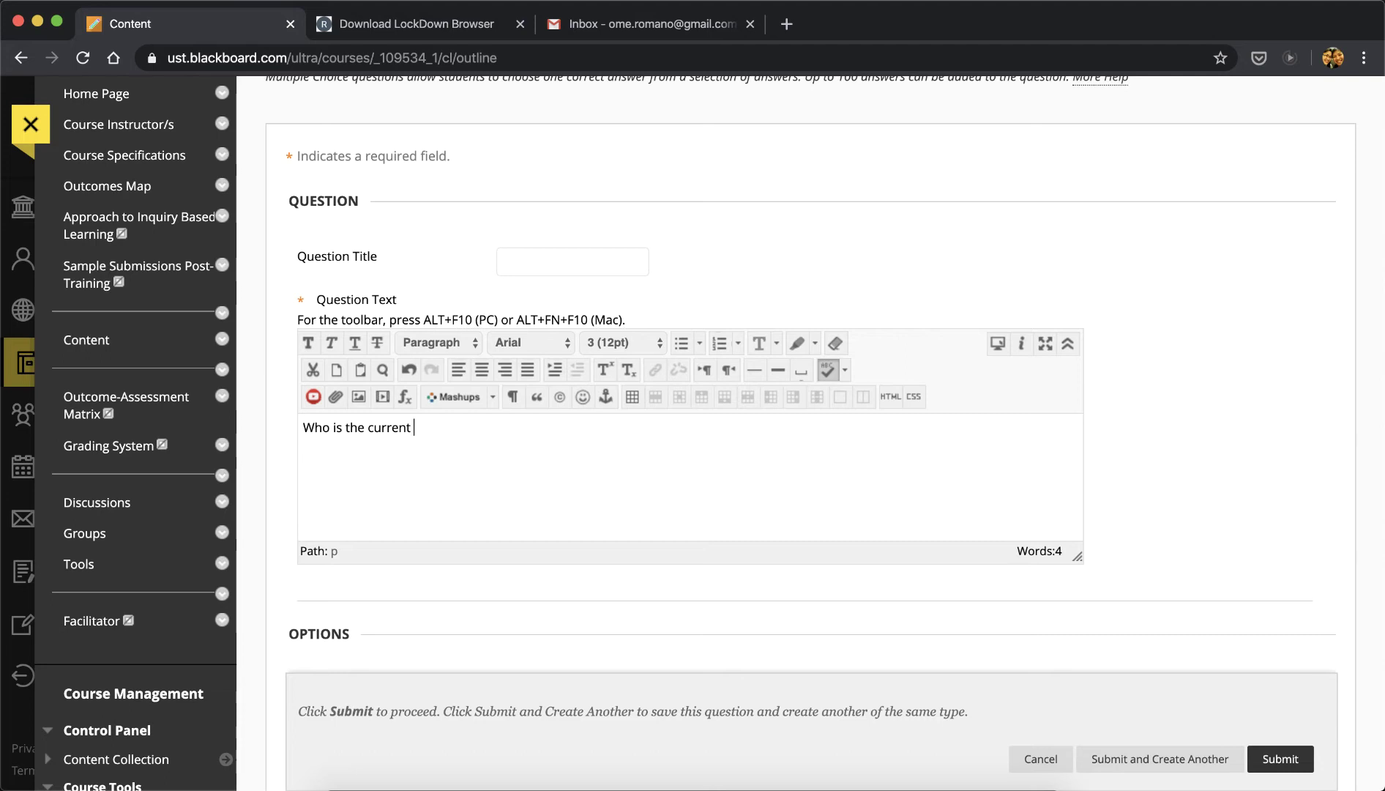
{"action": "type", "text": "Mayor of Pasig City?"}
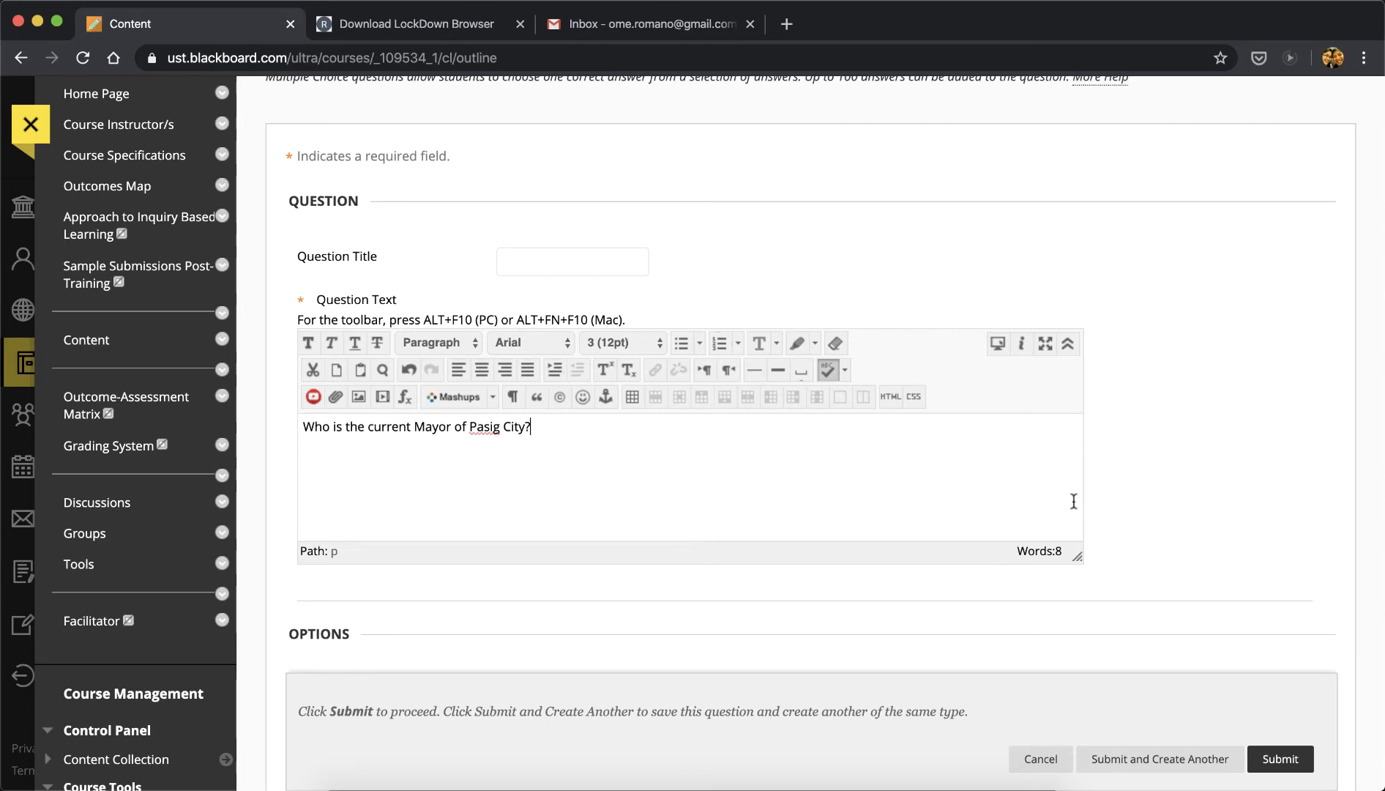
{"action": "key", "text": "Return"}
{"action": "key", "text": "Return"}
{"action": "key", "text": "Return"}
{"action": "key", "text": "Return"}
{"action": "key", "text": "Return"}
{"action": "key", "text": "Return"}
{"action": "key", "text": "Return"}
{"action": "key", "text": "Return"}
{"action": "key", "text": "Return"}
{"action": "key", "text": "Return"}
{"action": "key", "text": "Return"}
{"action": "key", "text": "Return"}
- Set the question's answer numbering to Uppercase Letters (A, B, C)
{"action": "scroll", "coordinate": [1162, 506], "scroll_direction": "down", "scroll_amount": 2}
{"action": "scroll", "coordinate": [1162, 505], "scroll_direction": "down", "scroll_amount": 5}
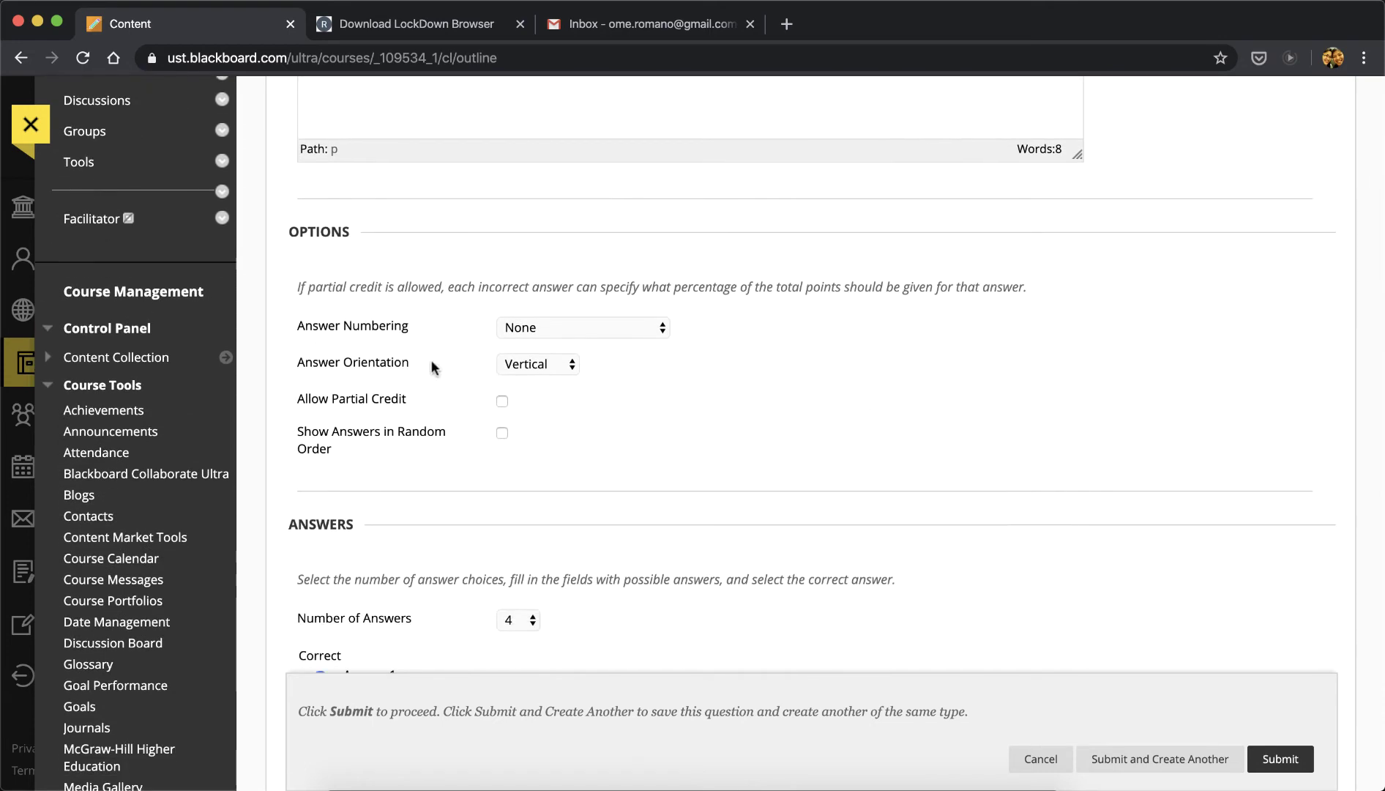
{"action": "left_click", "coordinate": [600, 325]}
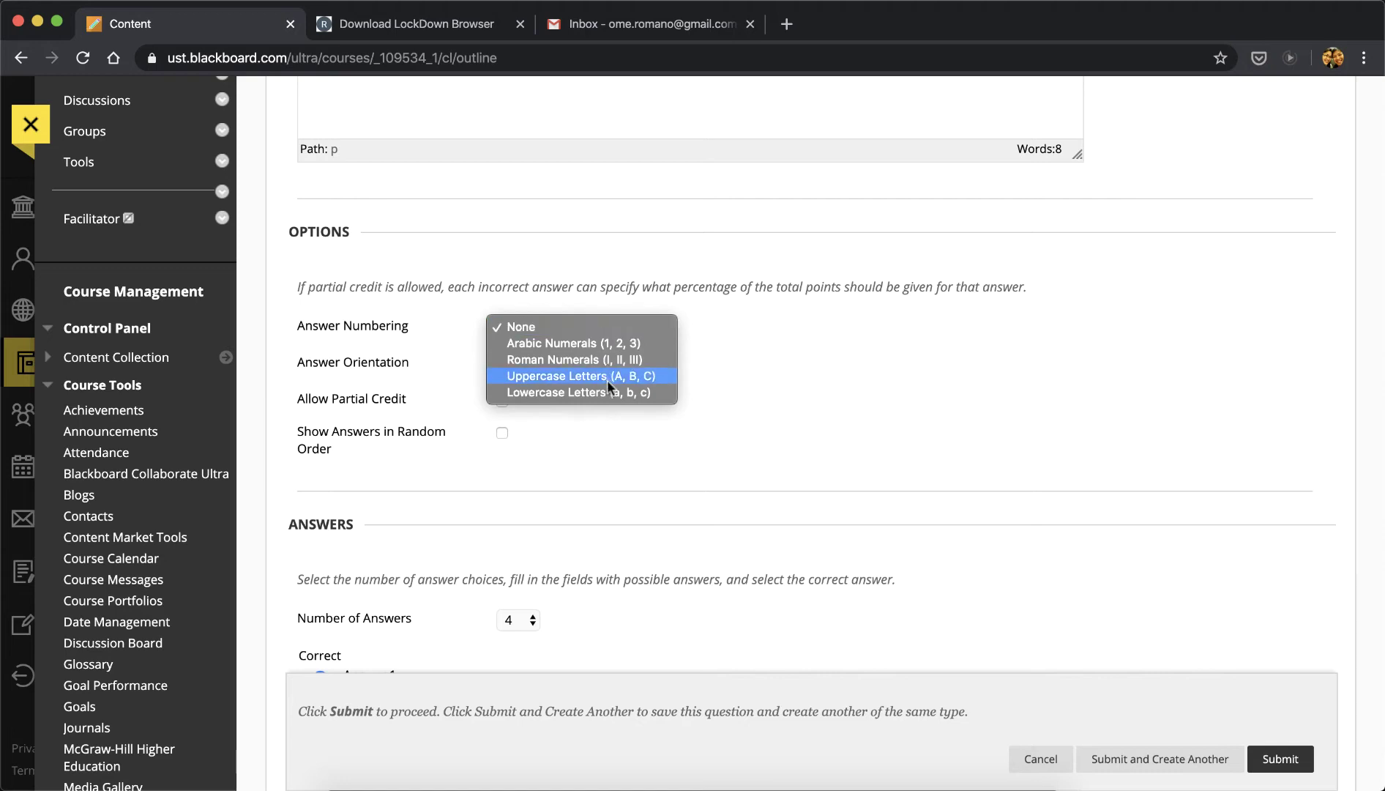
{"action": "left_click", "coordinate": [652, 375]}
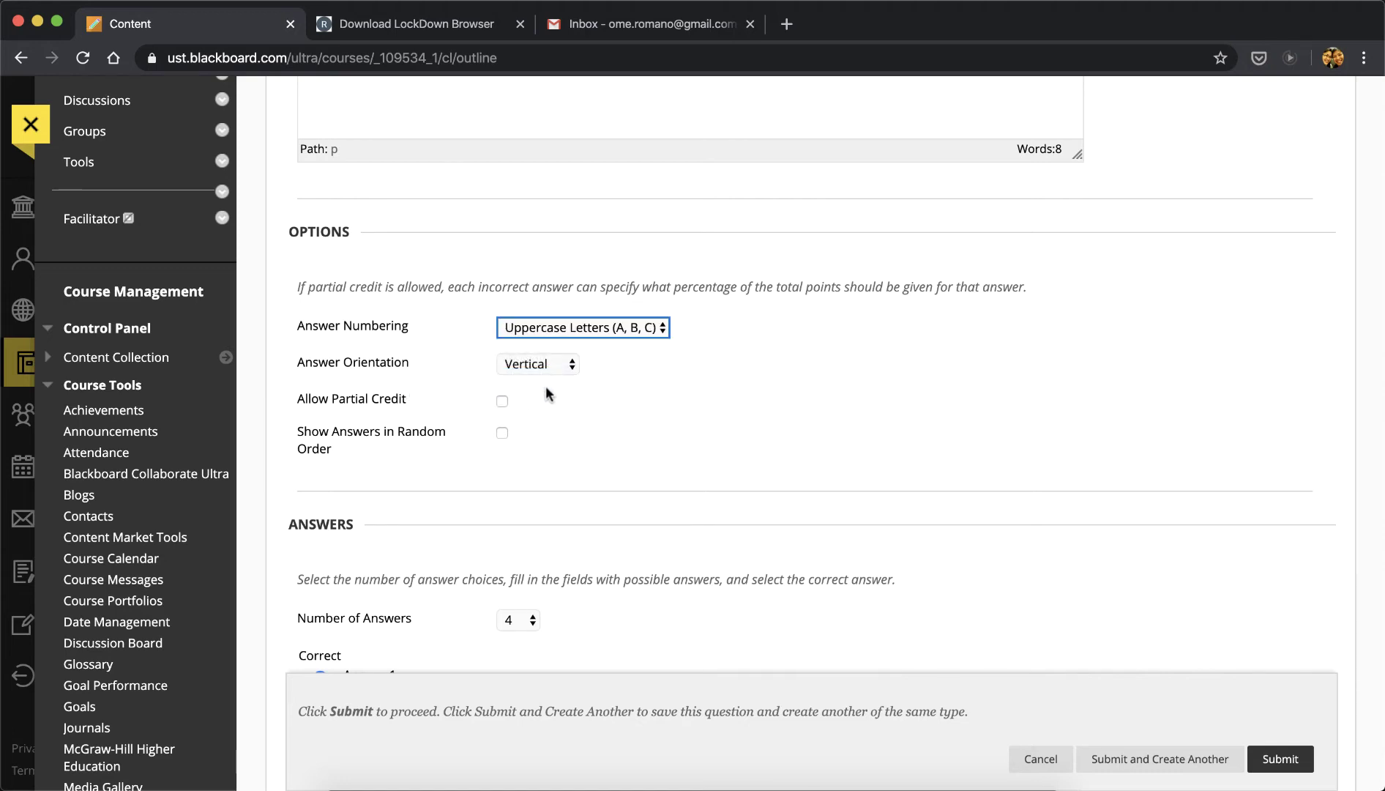
- Enter "Isko Moreno" as Answer 1 and "Joy Belmonte" as Answer 2
{"action": "scroll", "coordinate": [575, 401], "scroll_direction": "down", "scroll_amount": 3}
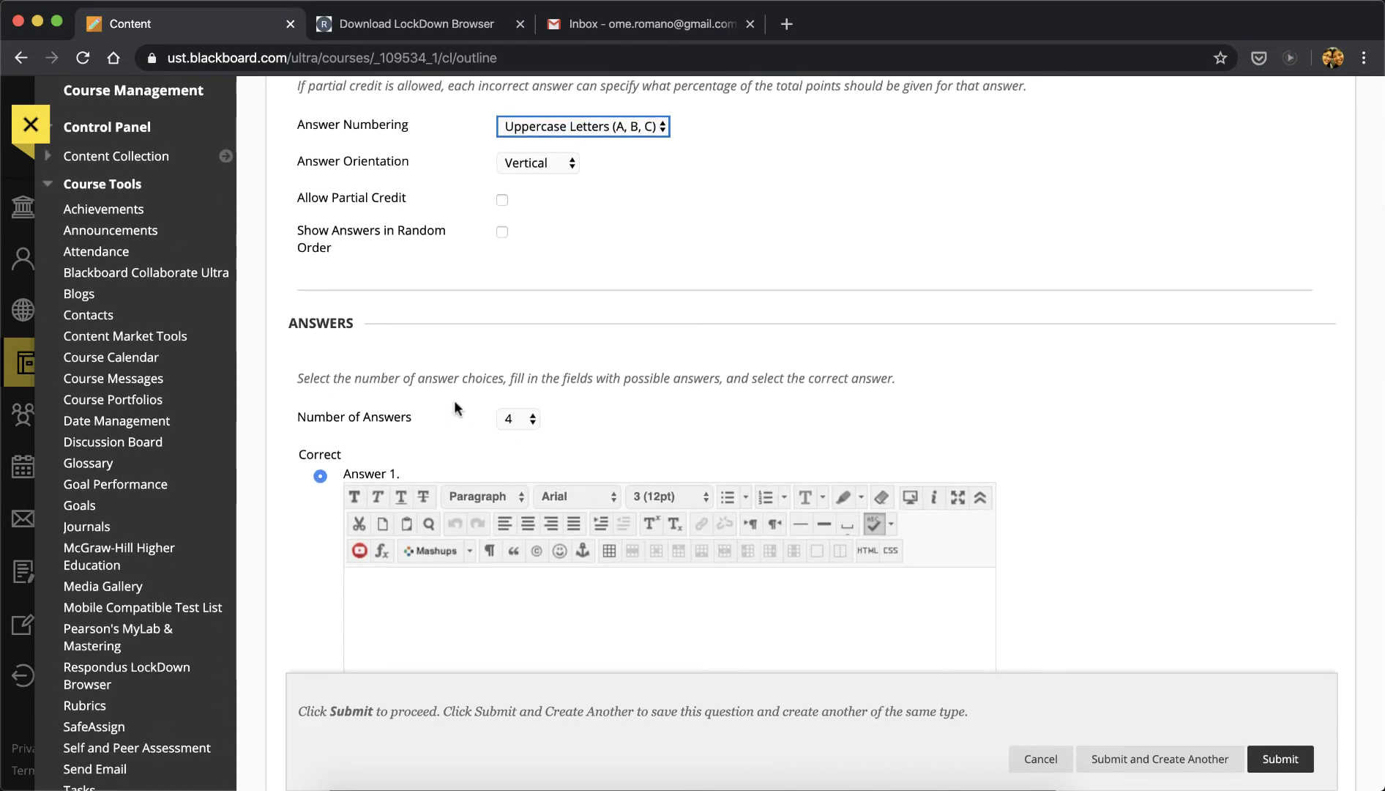
{"action": "scroll", "coordinate": [408, 408], "scroll_direction": "down", "scroll_amount": 3}
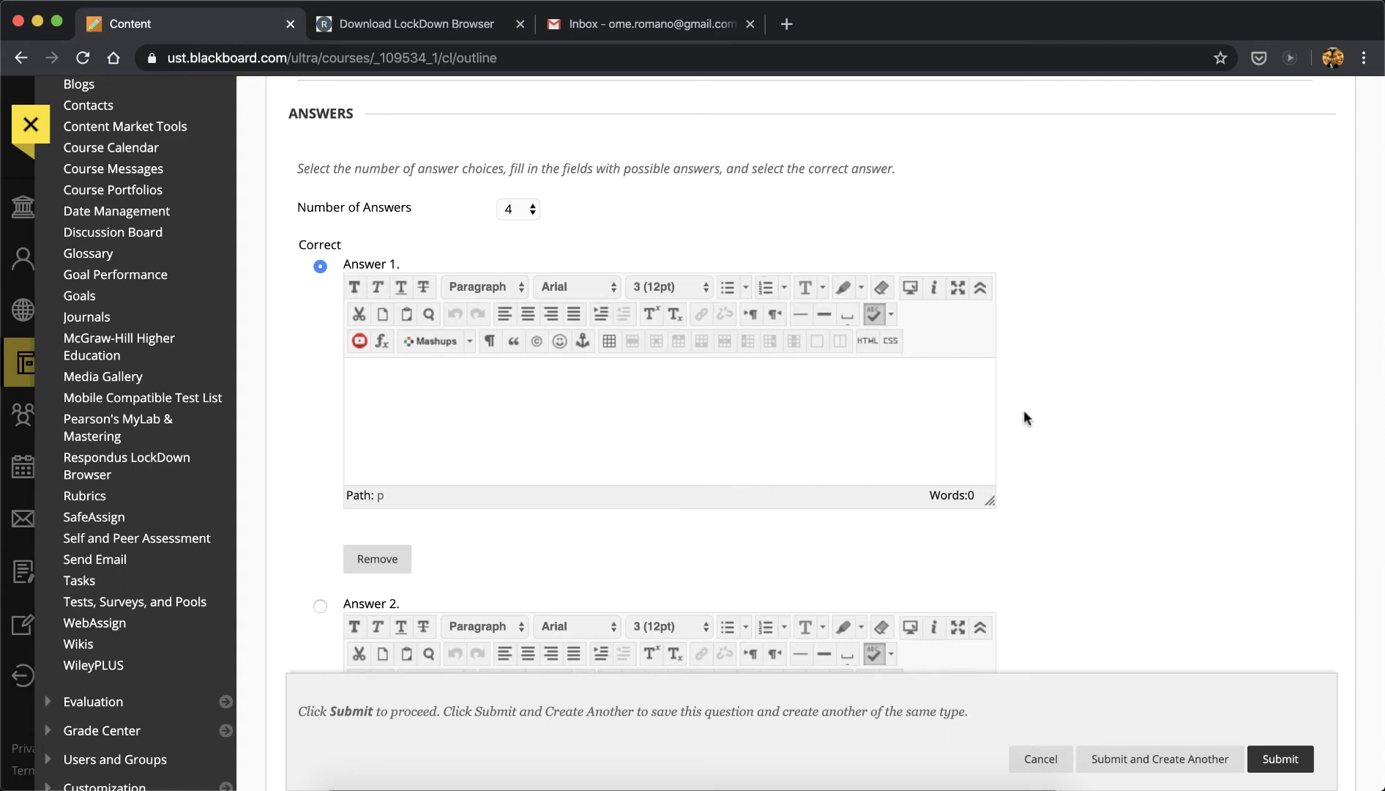
{"action": "left_click", "coordinate": [737, 414]}
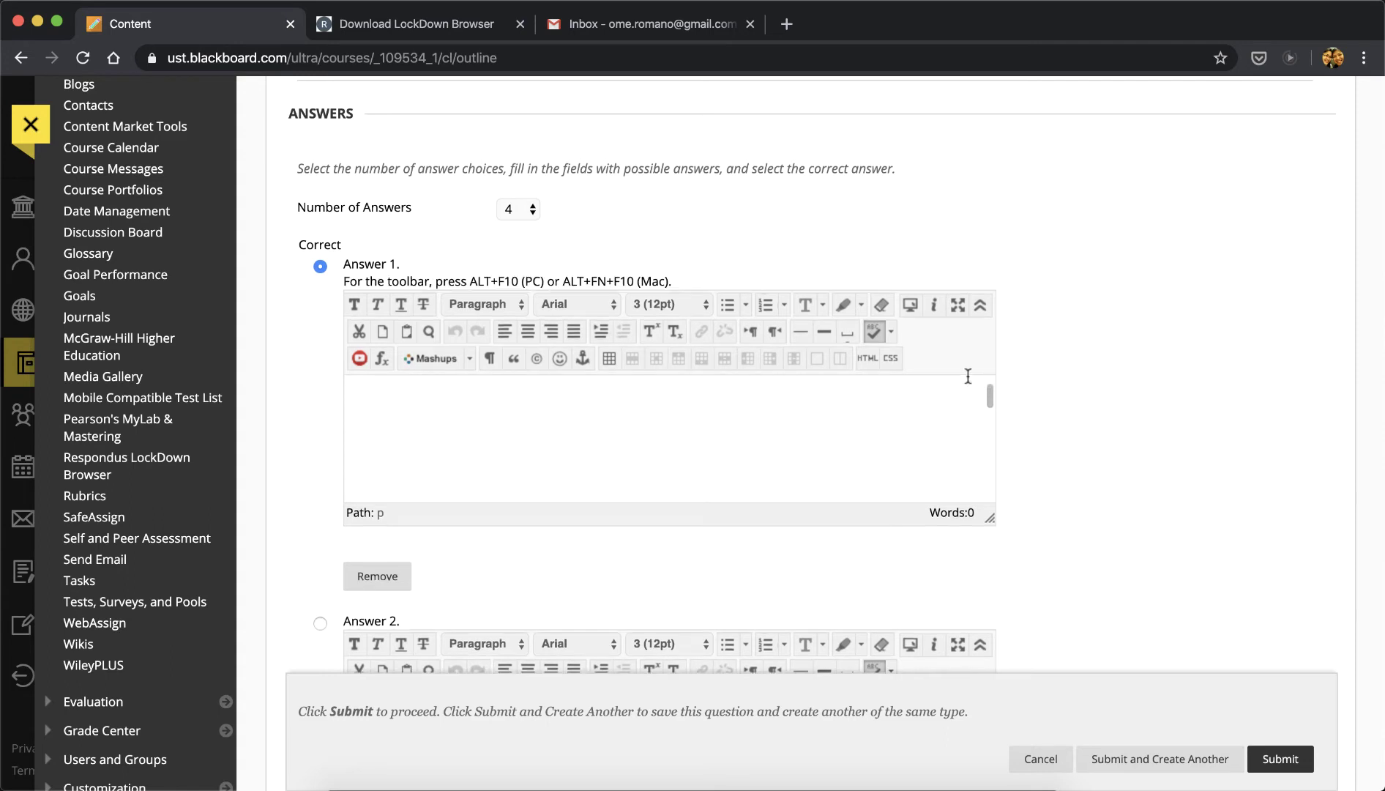
{"action": "scroll", "coordinate": [433, 370], "scroll_direction": "down", "scroll_amount": 2}
{"action": "type", "text": "Isko Moreno"}
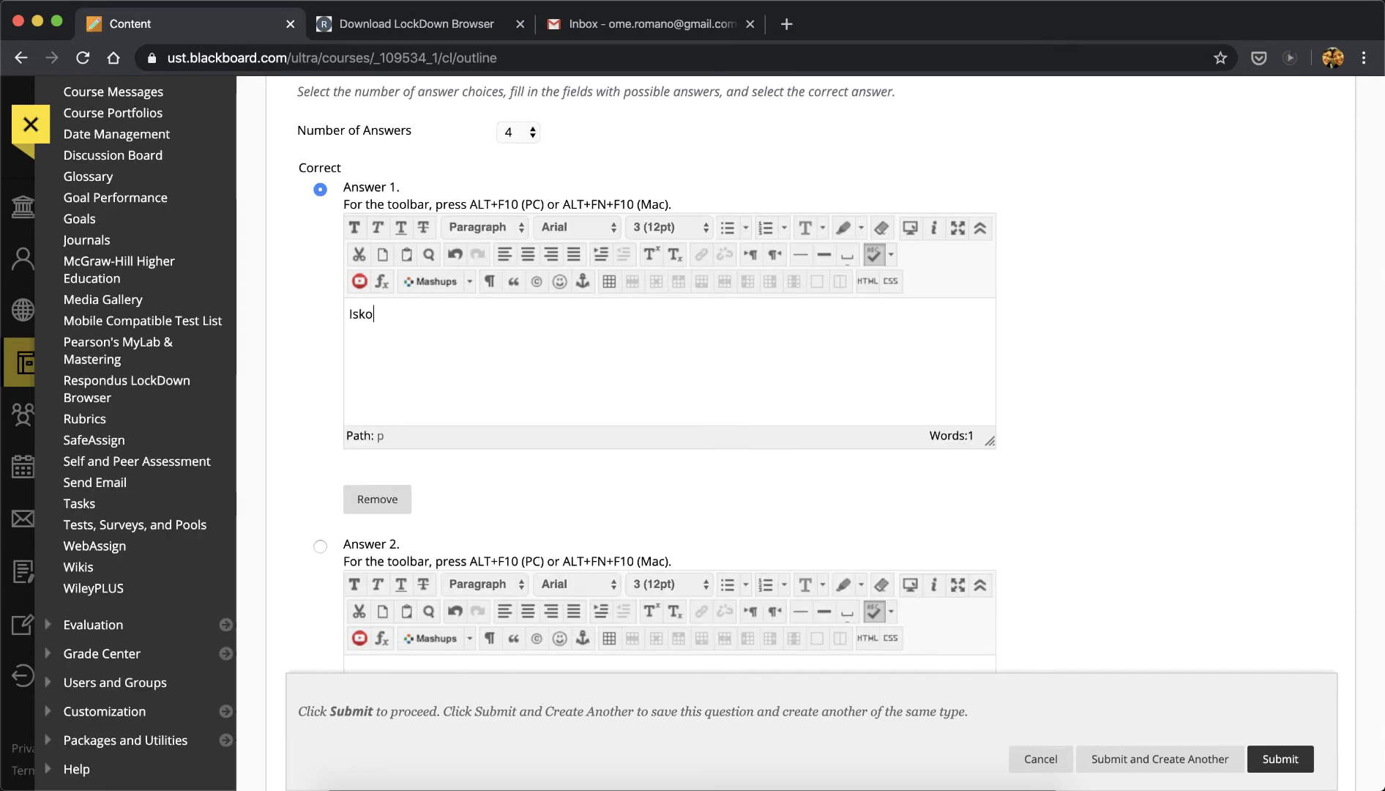
{"action": "scroll", "coordinate": [410, 410], "scroll_direction": "down", "scroll_amount": 3}
{"action": "left_click", "coordinate": [398, 447]}
{"action": "type", "text": "Joy Belmonte"}
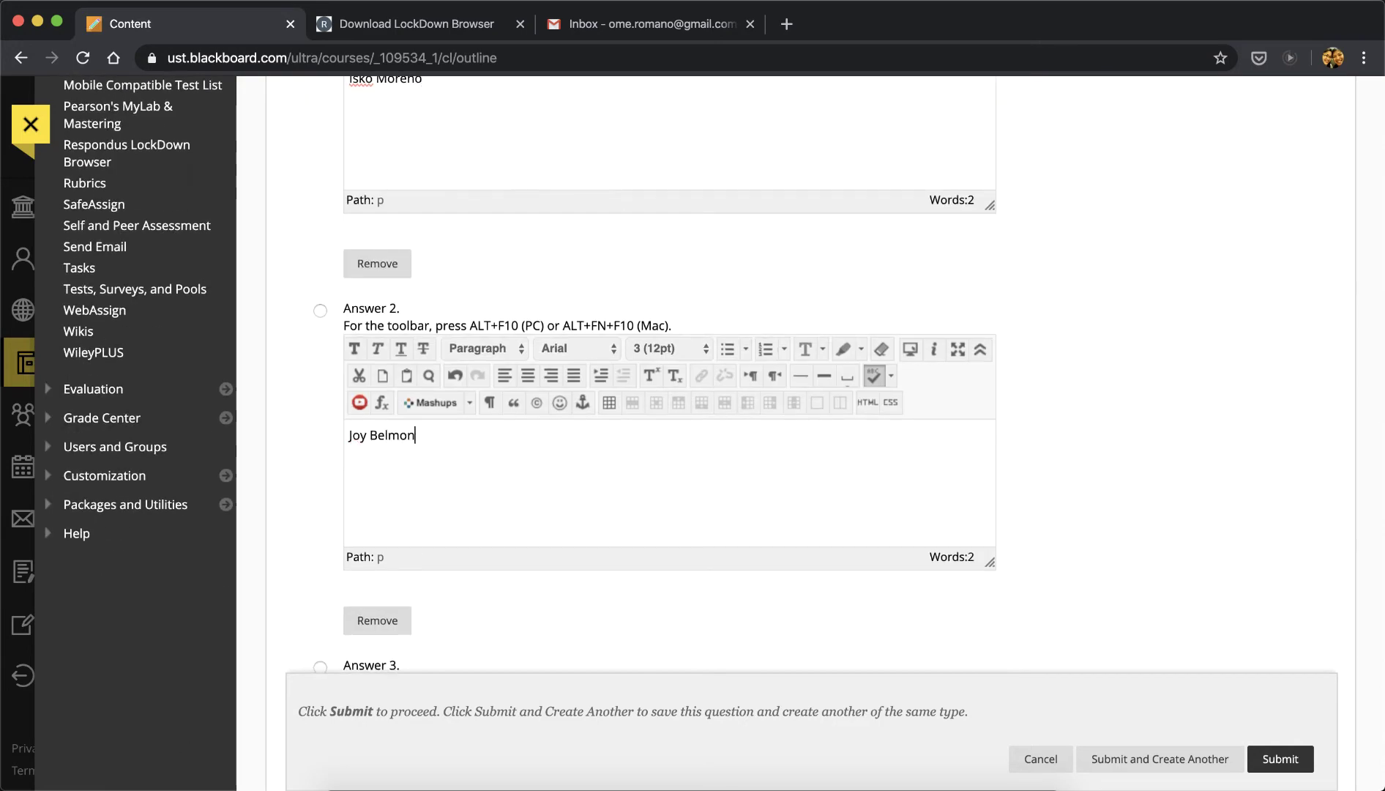
- Enter "Marcy Teodoro" as Answer 3 and "Vico Sotto" as Answer 4
{"action": "key", "text": "Tab"}
{"action": "scroll", "coordinate": [437, 542], "scroll_direction": "down", "scroll_amount": 3}
{"action": "type", "text": "Marcy Teodoro"}
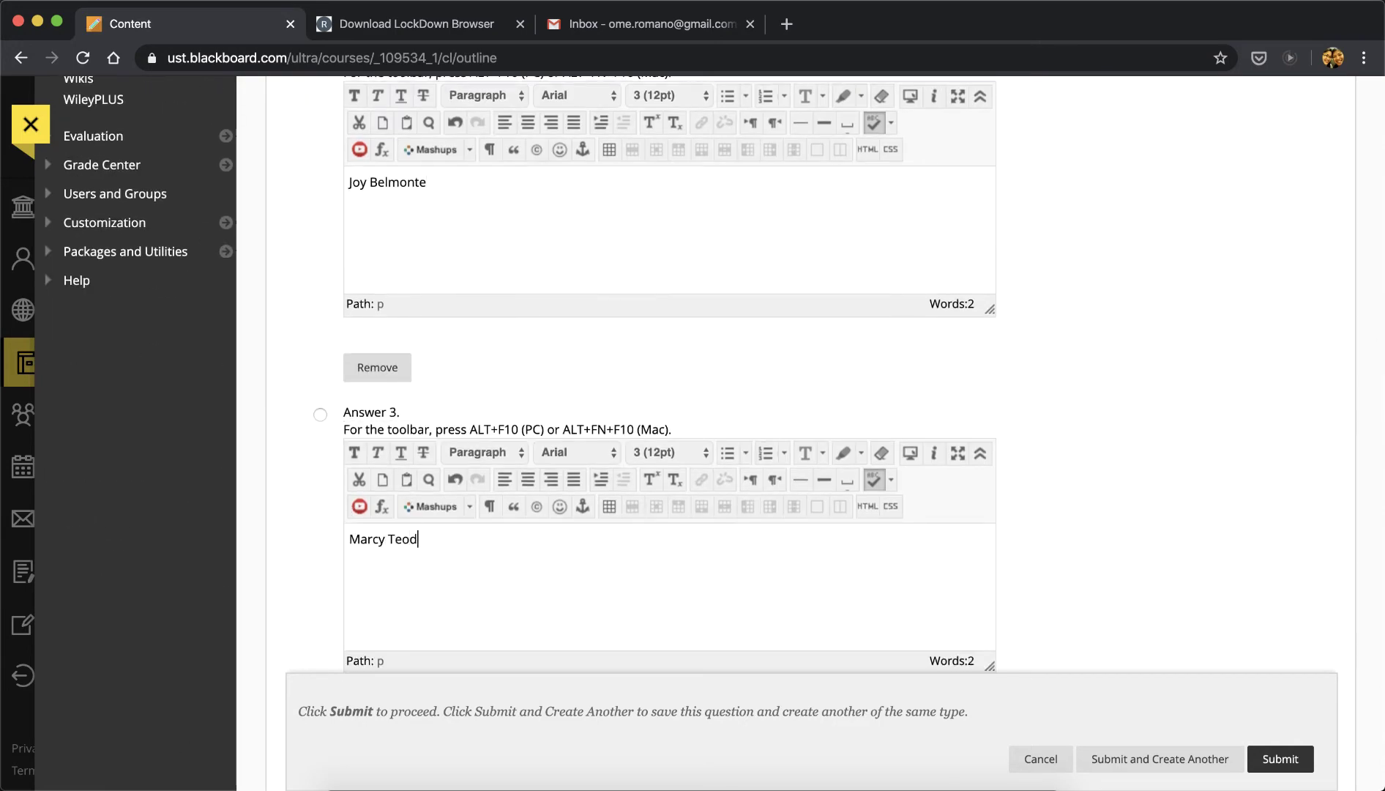
{"action": "key", "text": "Tab"}
{"action": "scroll", "coordinate": [446, 528], "scroll_direction": "down", "scroll_amount": 5}
{"action": "type", "text": "Vico Sotto"}
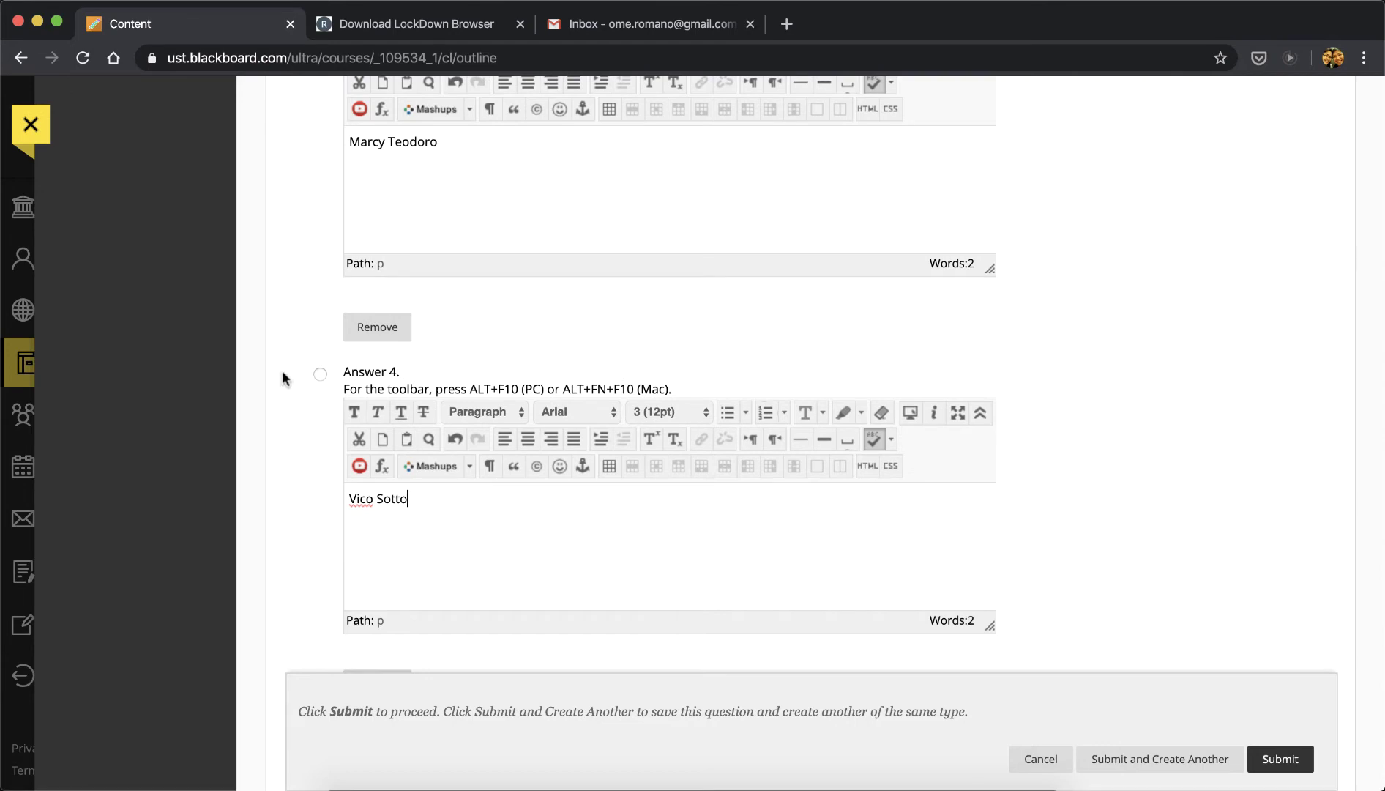
- Mark Answer 4 as the correct answer and submit the question
{"action": "left_click", "coordinate": [320, 375]}
{"action": "scroll", "coordinate": [1157, 585], "scroll_direction": "down", "scroll_amount": 3}
{"action": "scroll", "coordinate": [1156, 588], "scroll_direction": "down", "scroll_amount": 1}
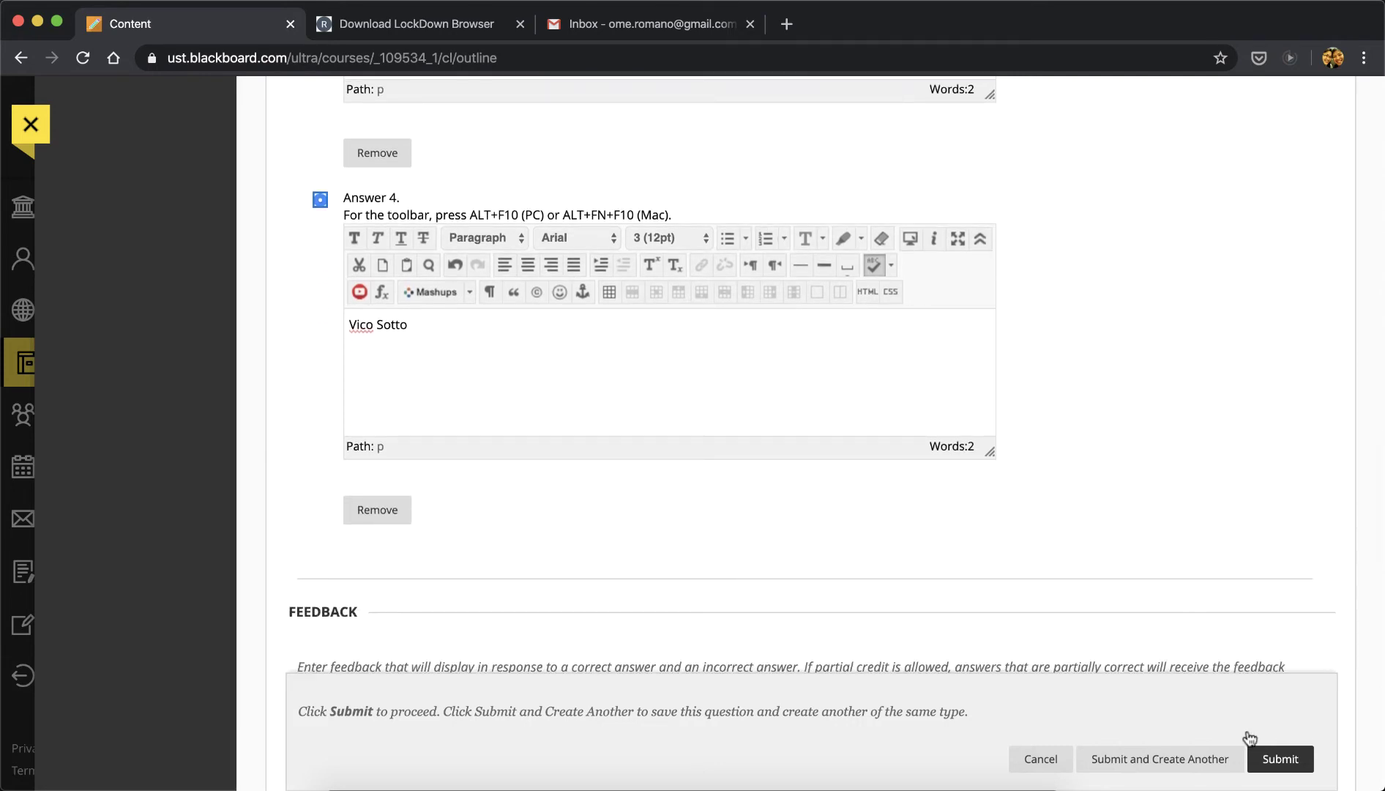
{"action": "left_click", "coordinate": [1280, 761]}
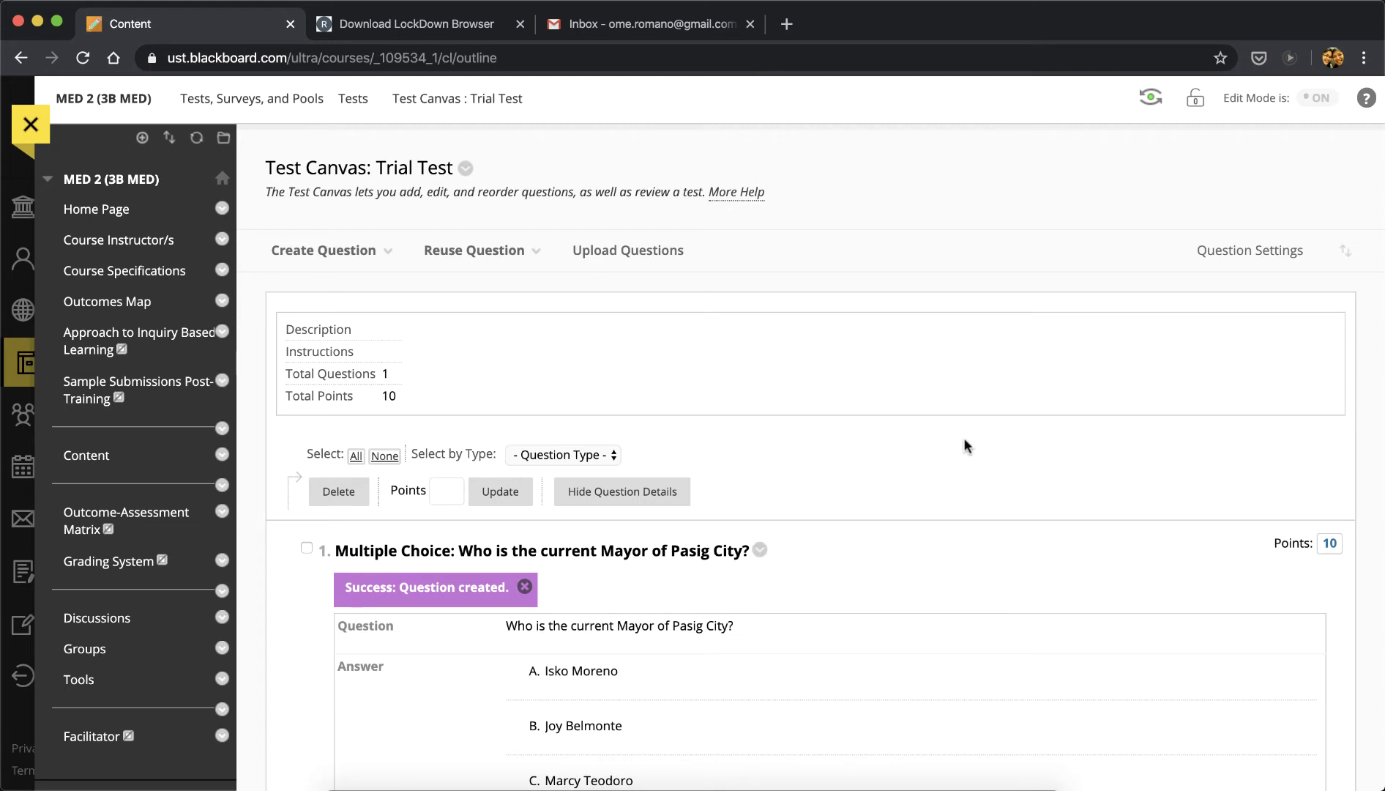
{"action": "scroll", "coordinate": [913, 445], "scroll_direction": "down", "scroll_amount": 4}
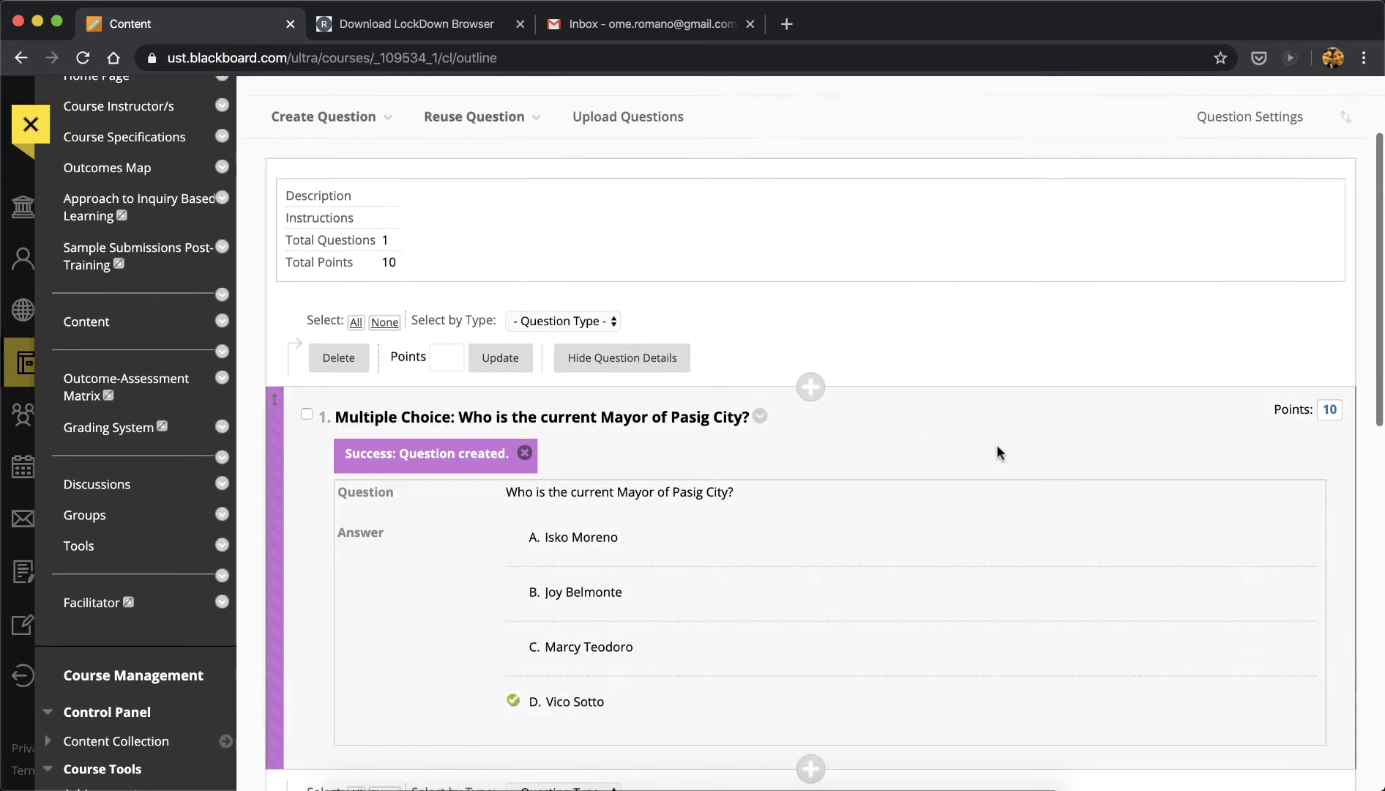
{"action": "left_click", "coordinate": [1330, 410]}
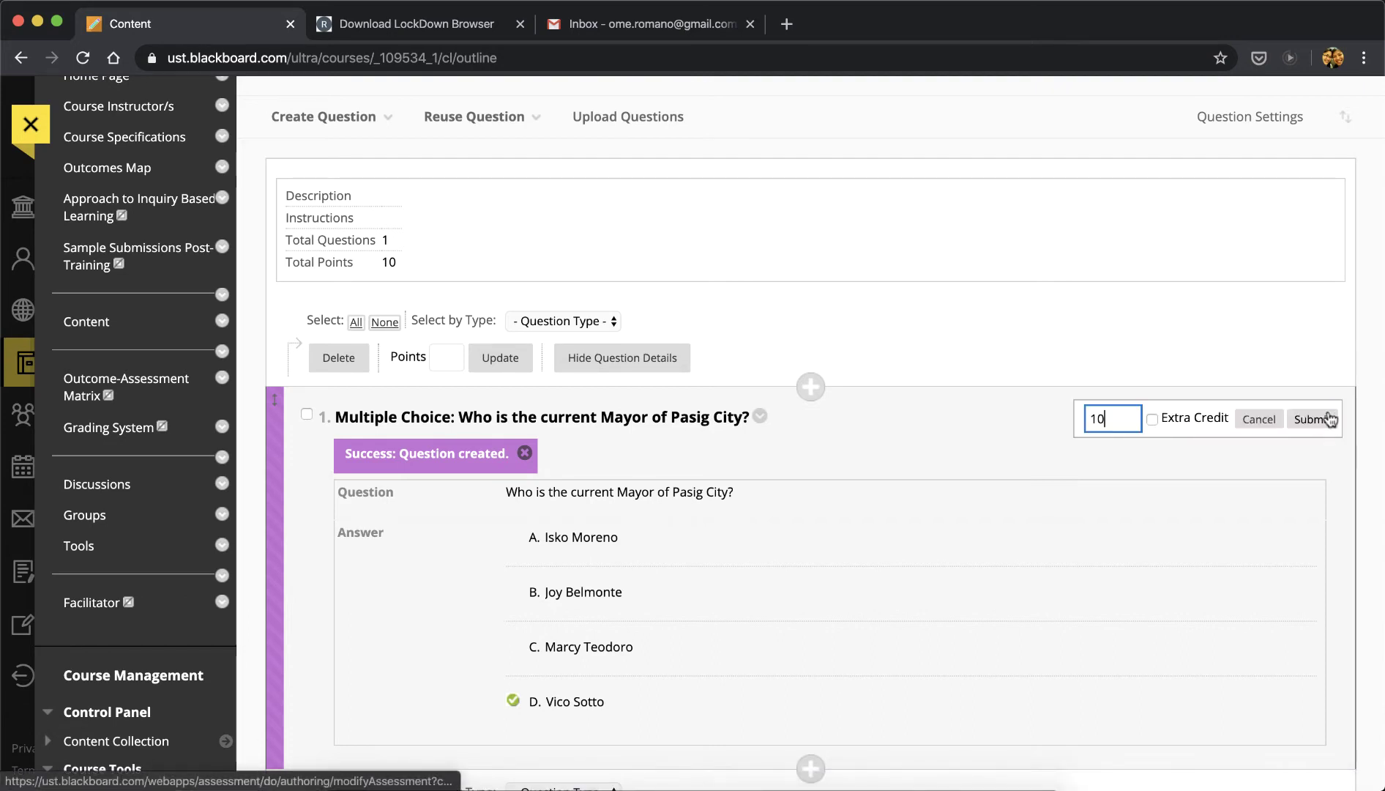
{"action": "left_click", "coordinate": [1120, 419]}
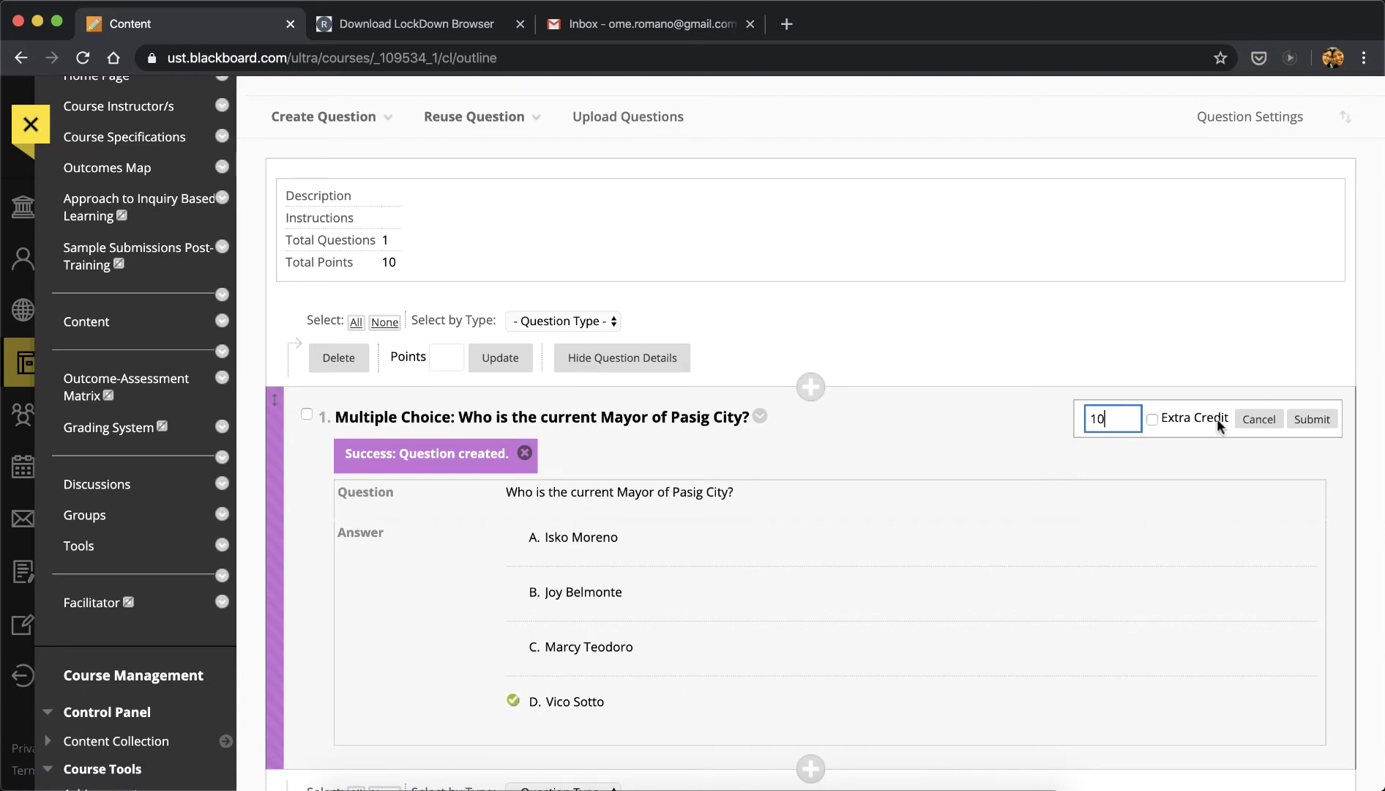
{"action": "left_click", "coordinate": [1253, 421]}
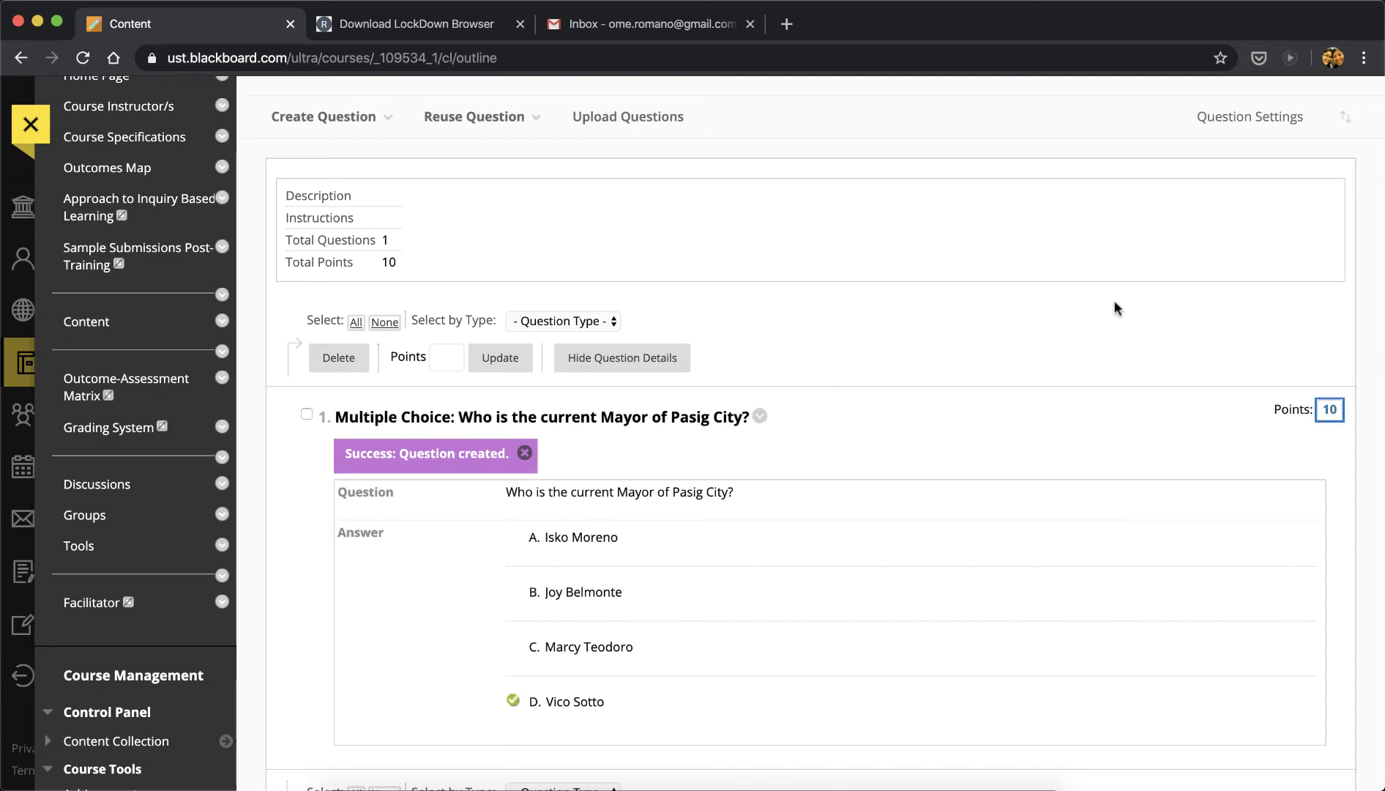
- In the test's question settings, set the default point value to 1 and submit the settings
{"action": "left_click", "coordinate": [1240, 117]}
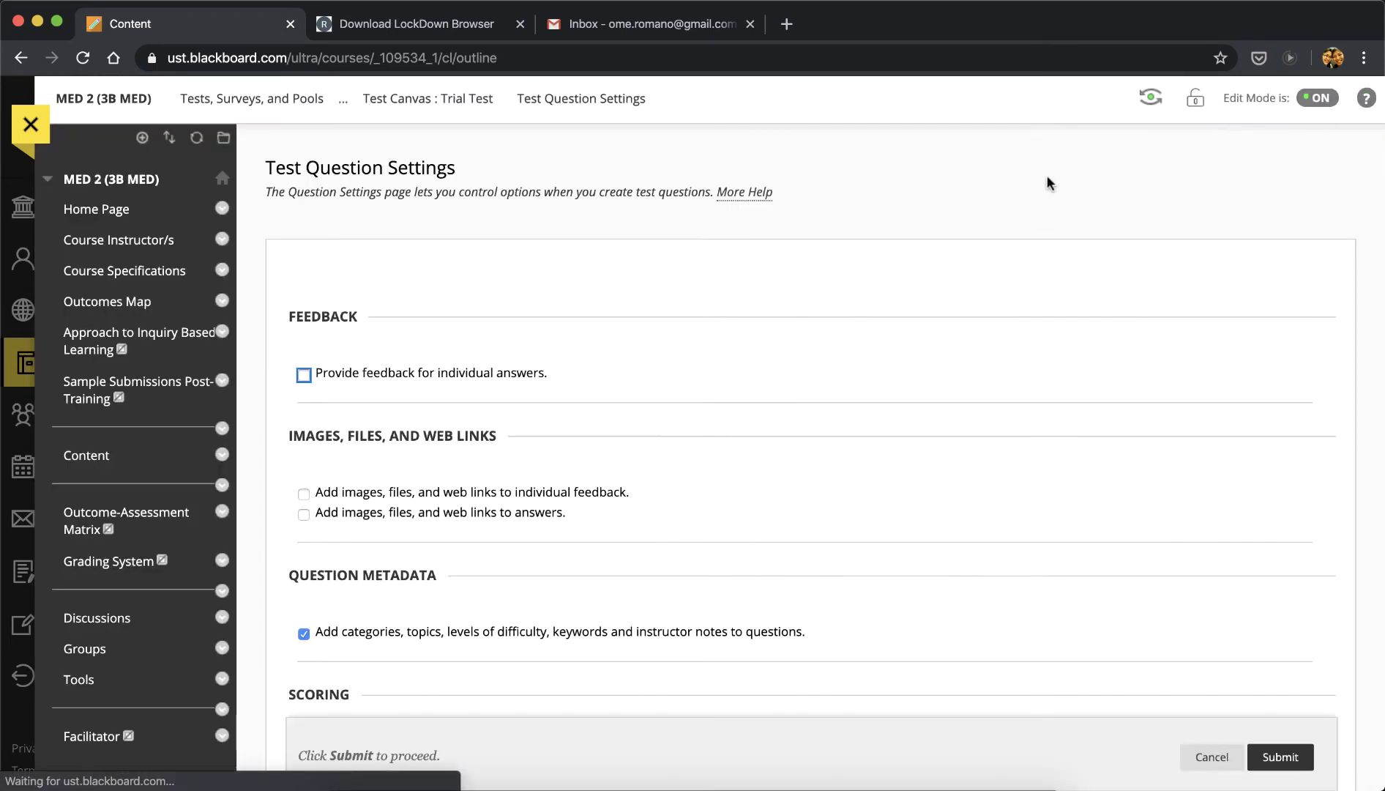
{"action": "scroll", "coordinate": [907, 443], "scroll_direction": "down", "scroll_amount": 3}
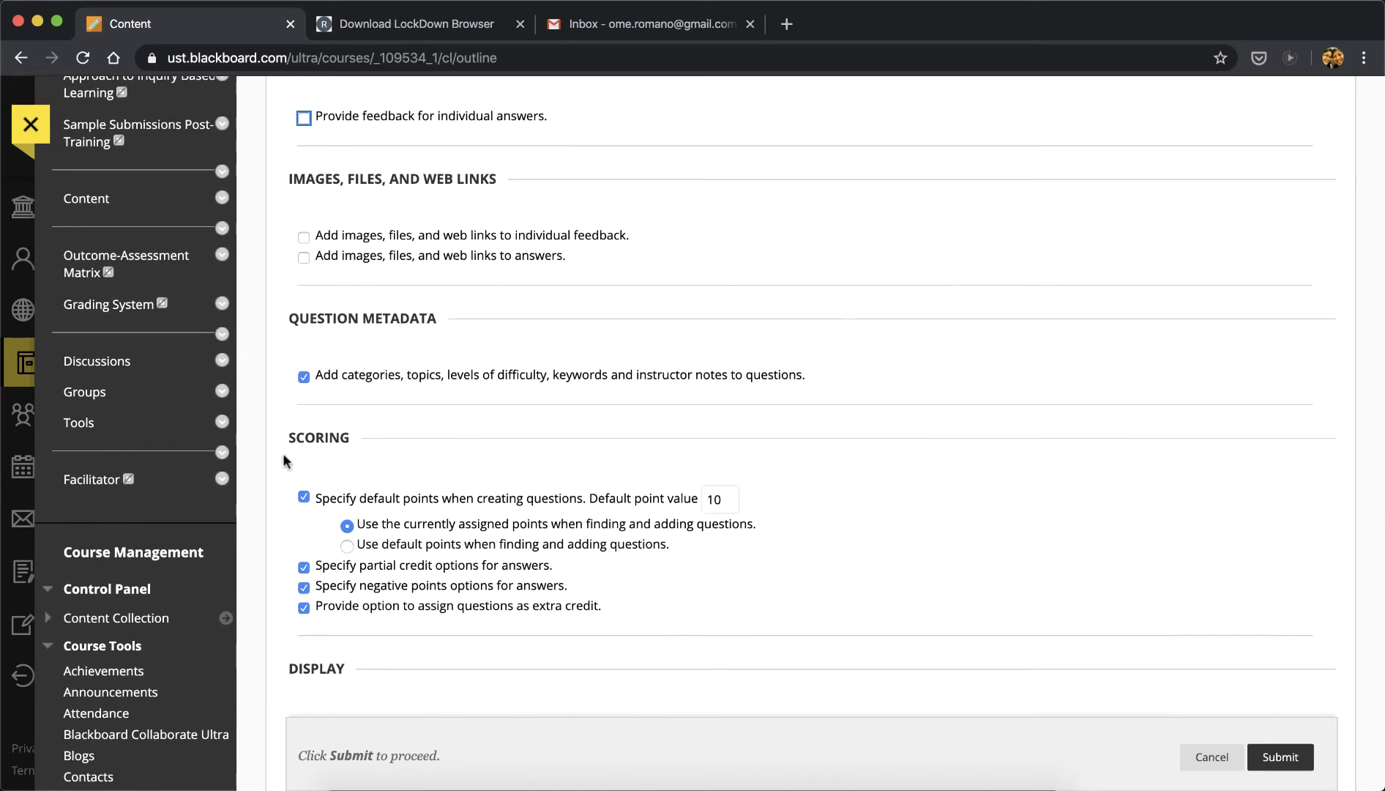
{"action": "left_click", "coordinate": [729, 500]}
{"action": "key", "text": "BackSpace"}
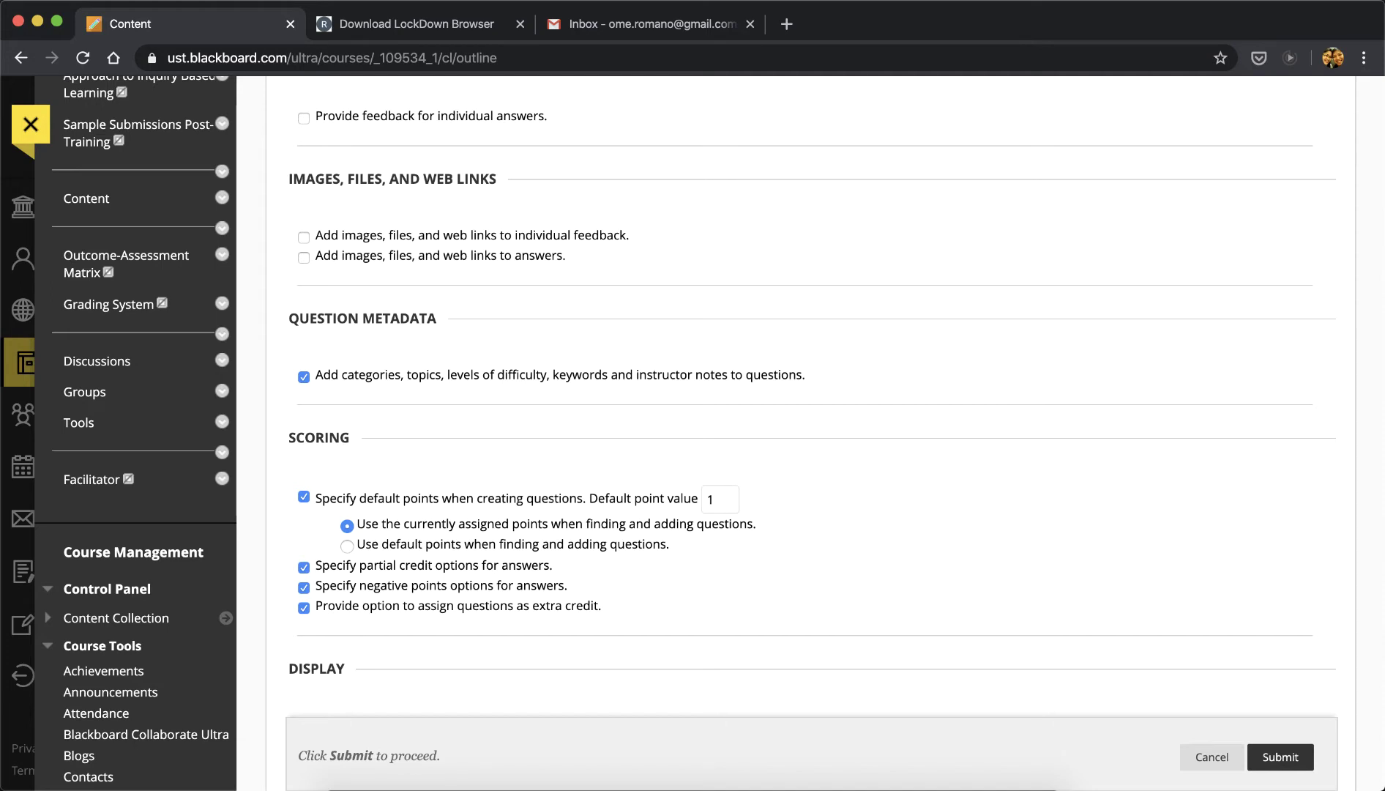
{"action": "left_click", "coordinate": [1309, 751]}
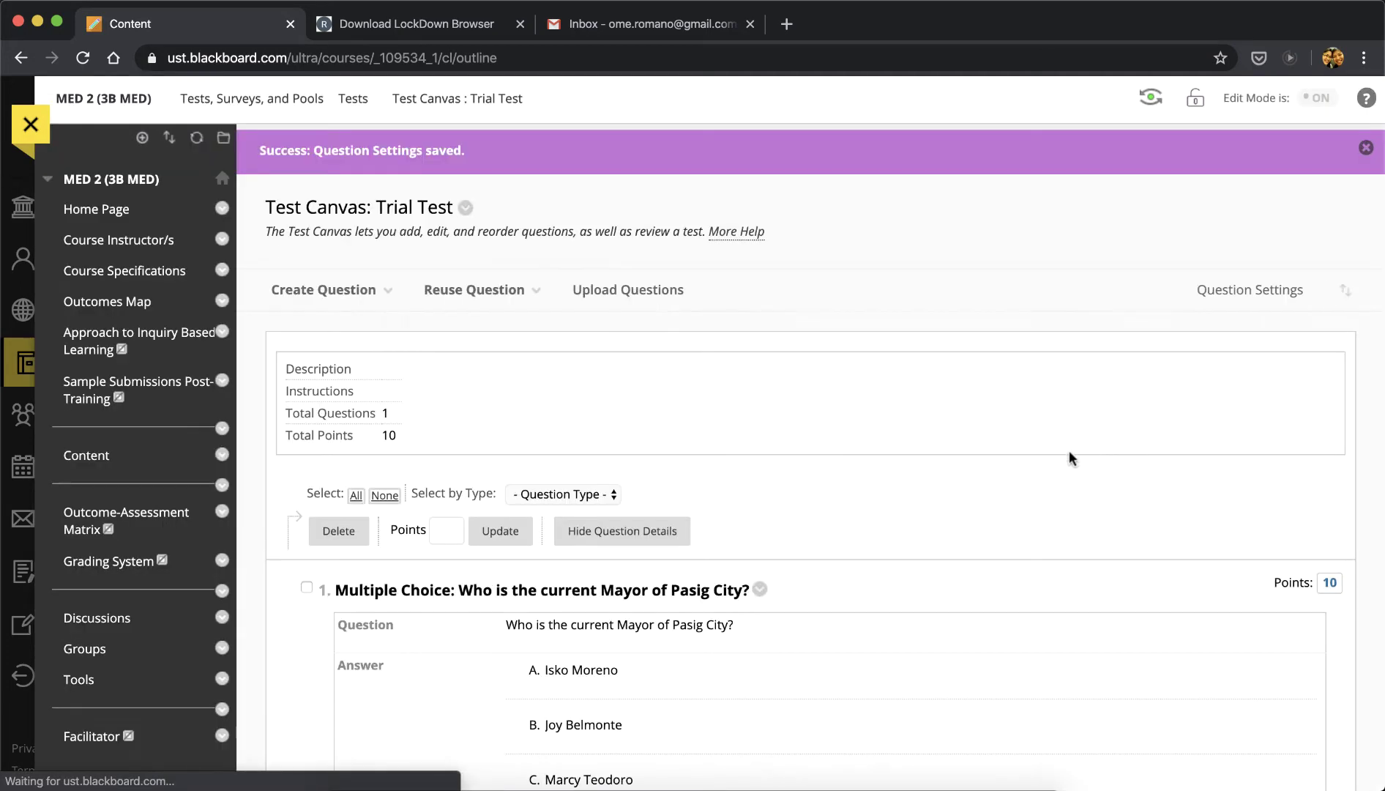
- Set the points of the Pasig City mayor question to 1 and submit the change
{"action": "scroll", "coordinate": [946, 438], "scroll_direction": "down", "scroll_amount": 3}
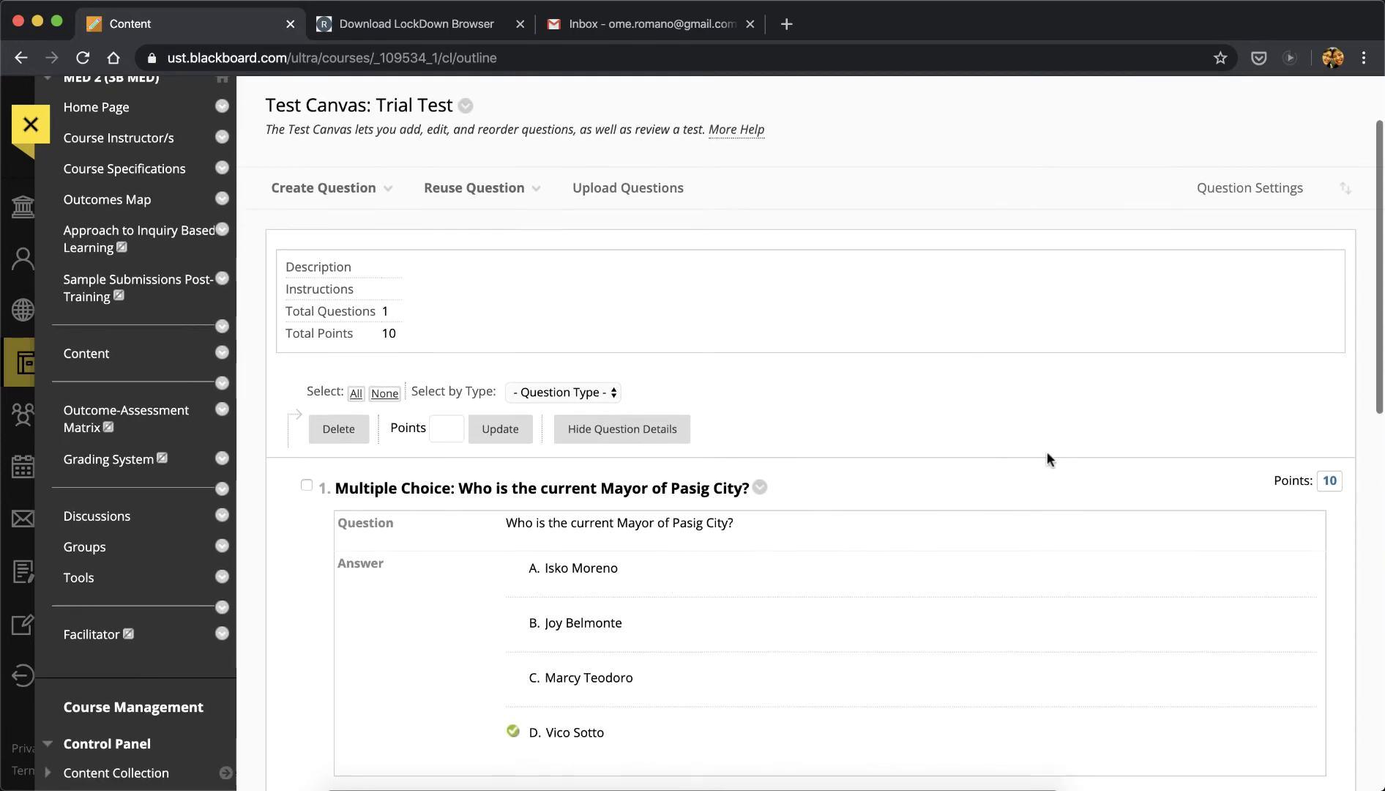
{"action": "left_click", "coordinate": [1329, 481]}
{"action": "key", "text": "BackSpace"}
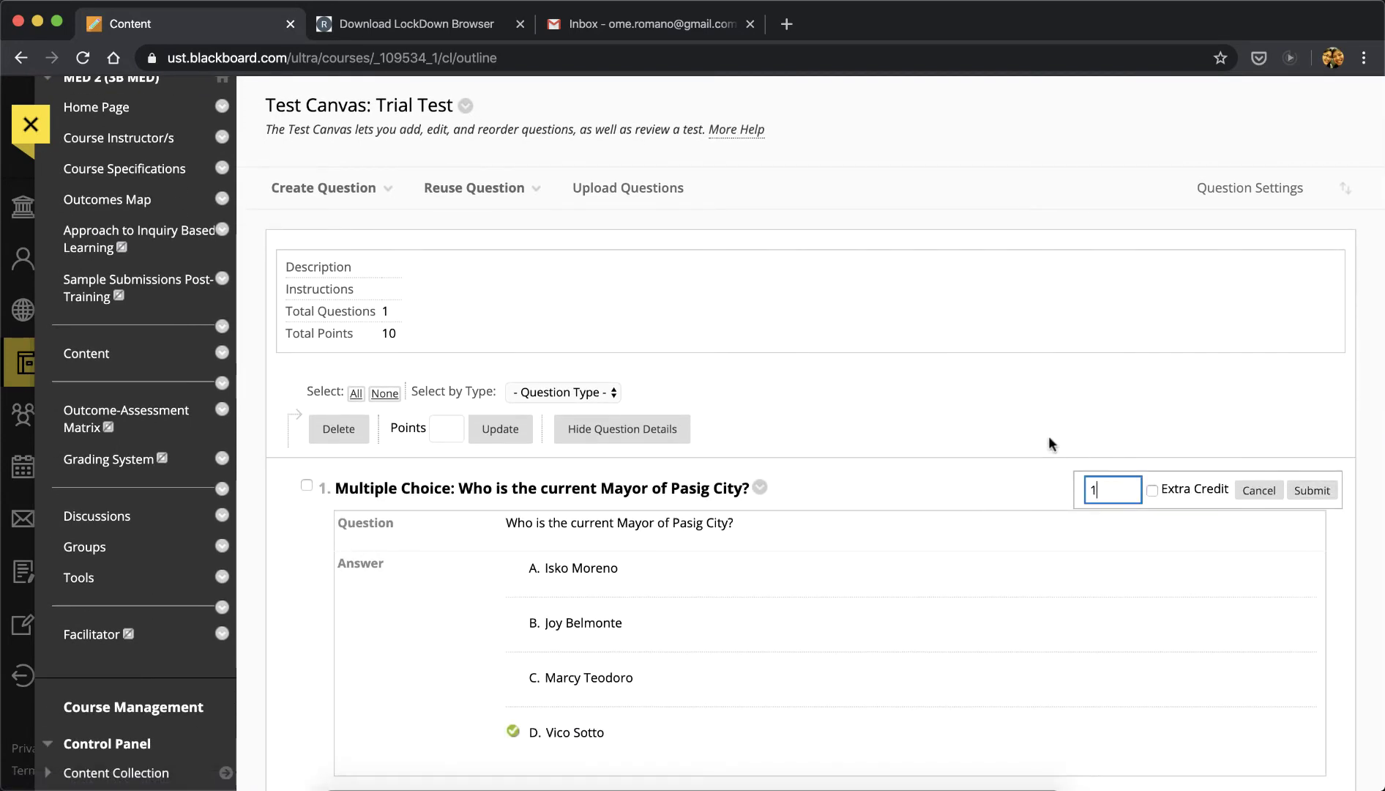
{"action": "left_click", "coordinate": [1311, 490]}
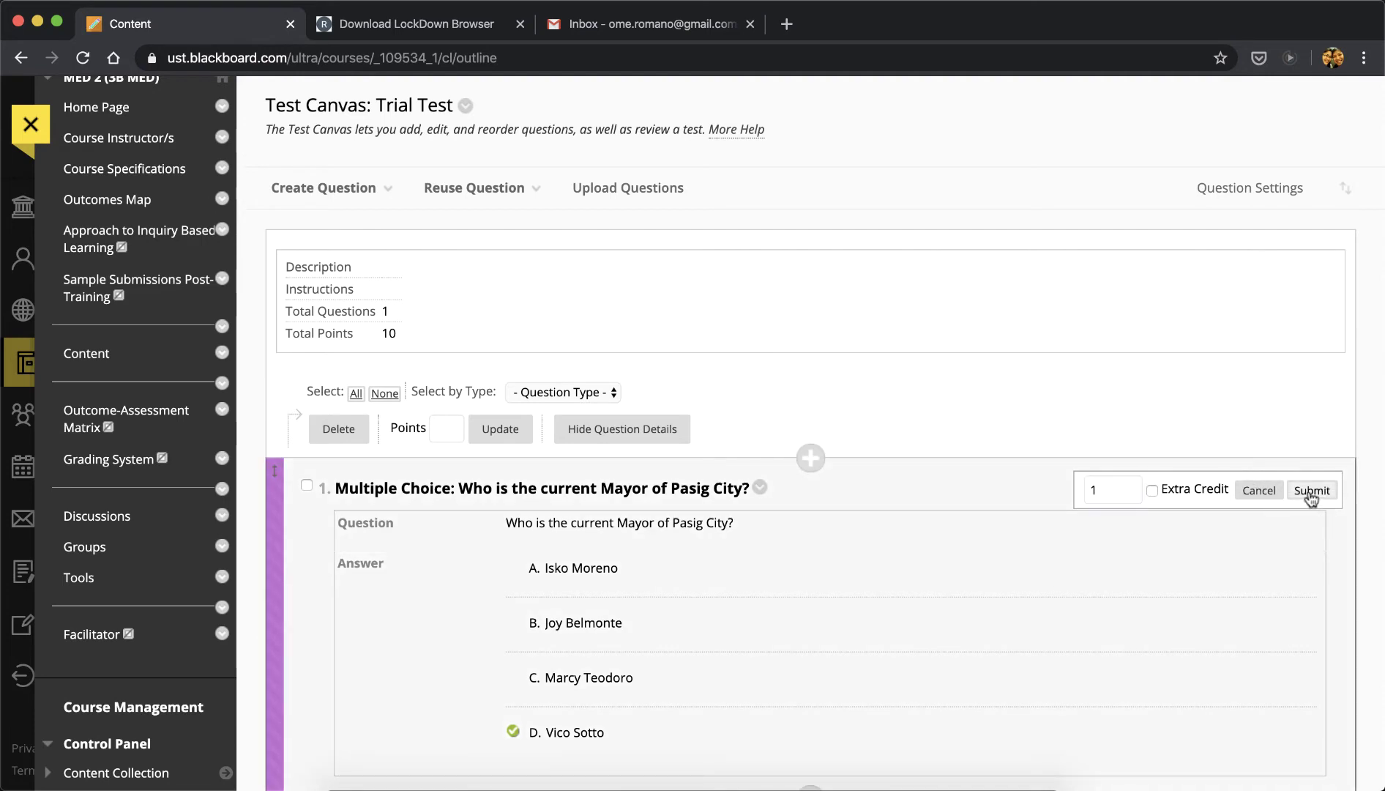
{"action": "scroll", "coordinate": [967, 465], "scroll_direction": "down", "scroll_amount": 5}
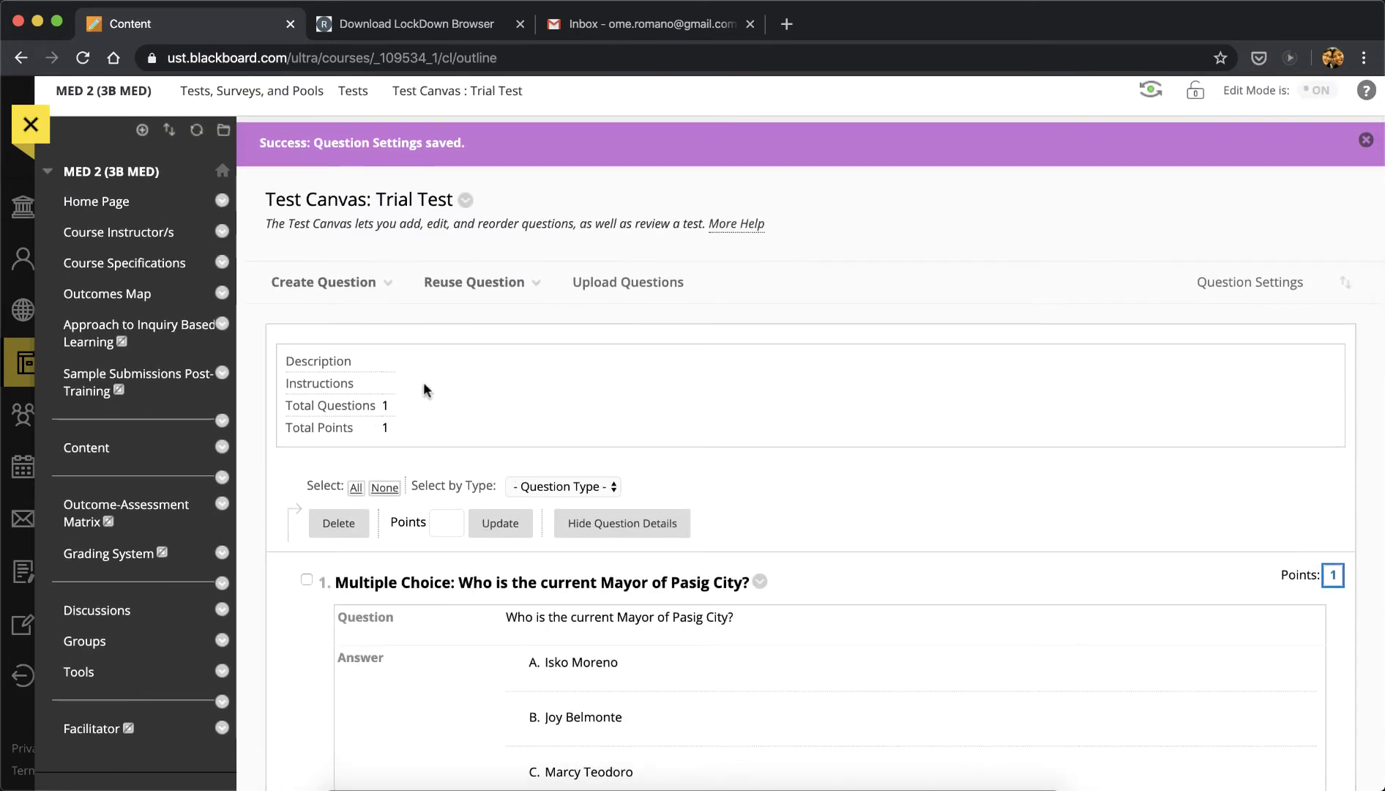
{"action": "left_click", "coordinate": [333, 284]}
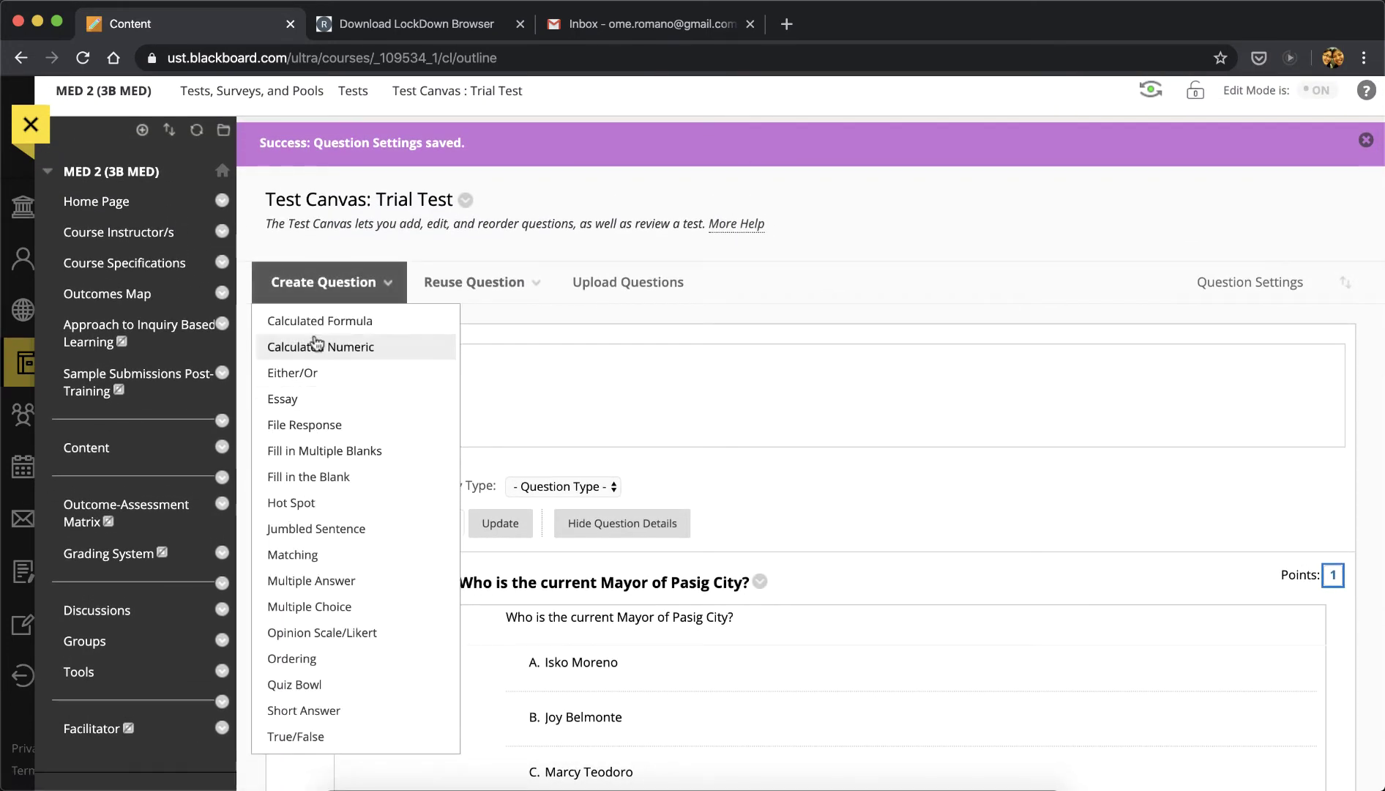
{"action": "left_click", "coordinate": [498, 282]}
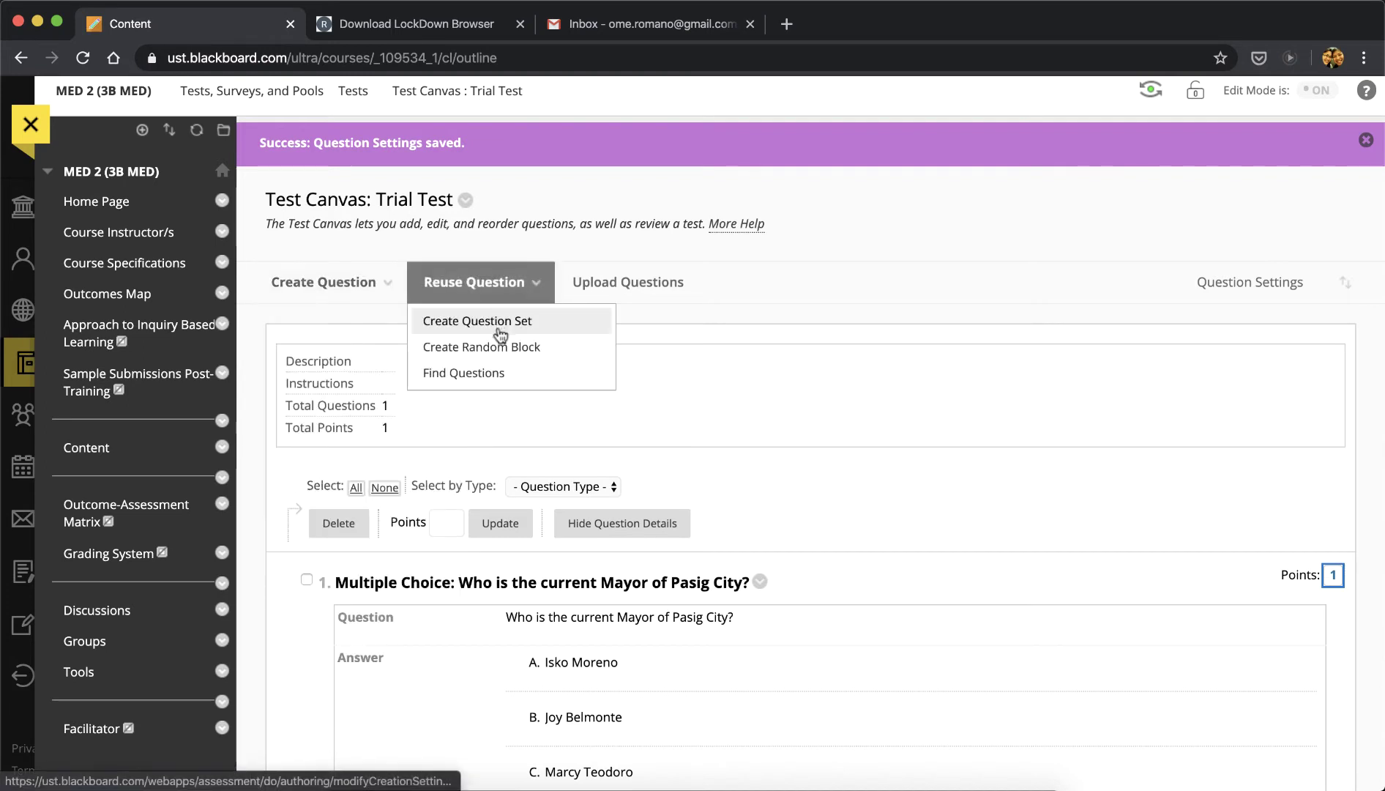
{"action": "left_click", "coordinate": [532, 256]}
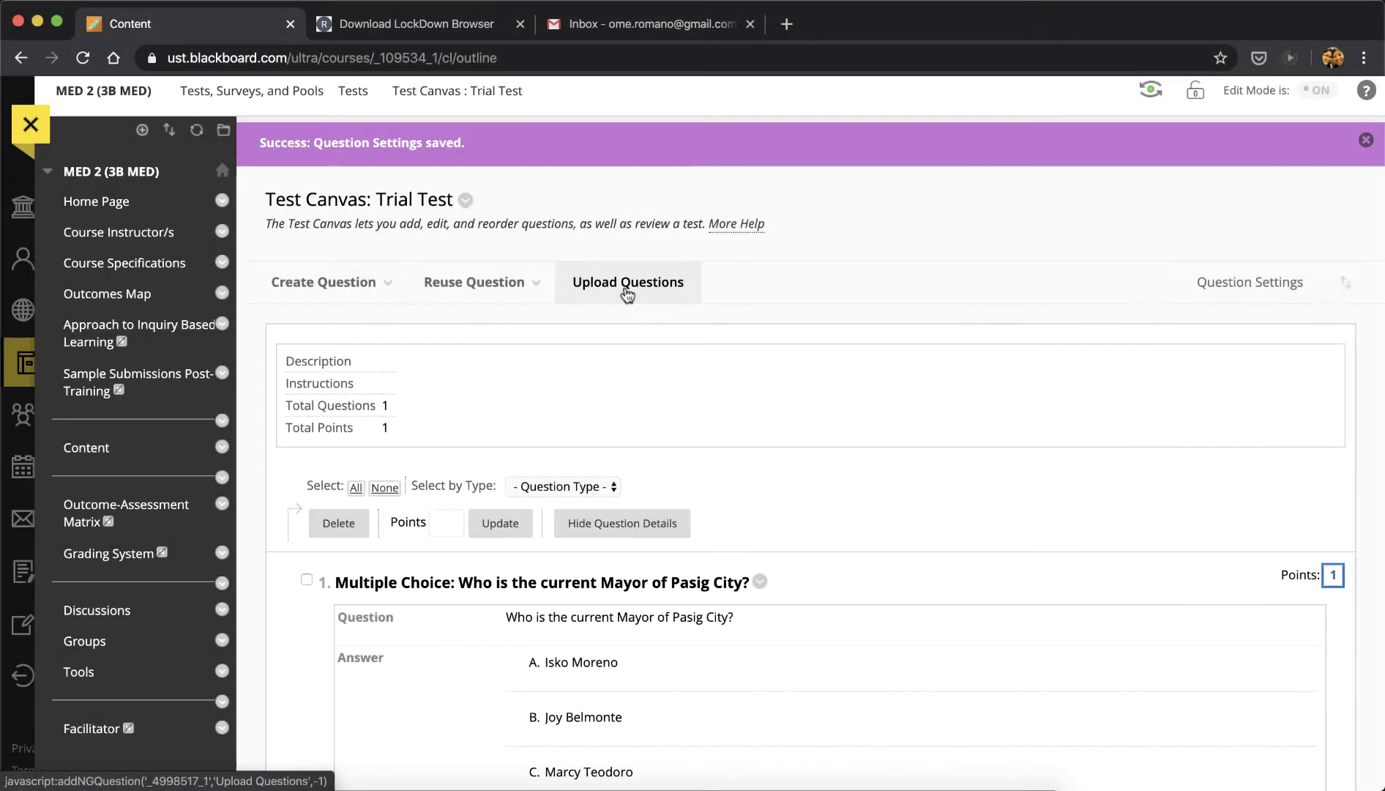
- Open the test's Upload Questions page and review the batch file guidelines, format rules and format examples in its help, closing the help when finished
{"action": "left_click", "coordinate": [626, 285]}
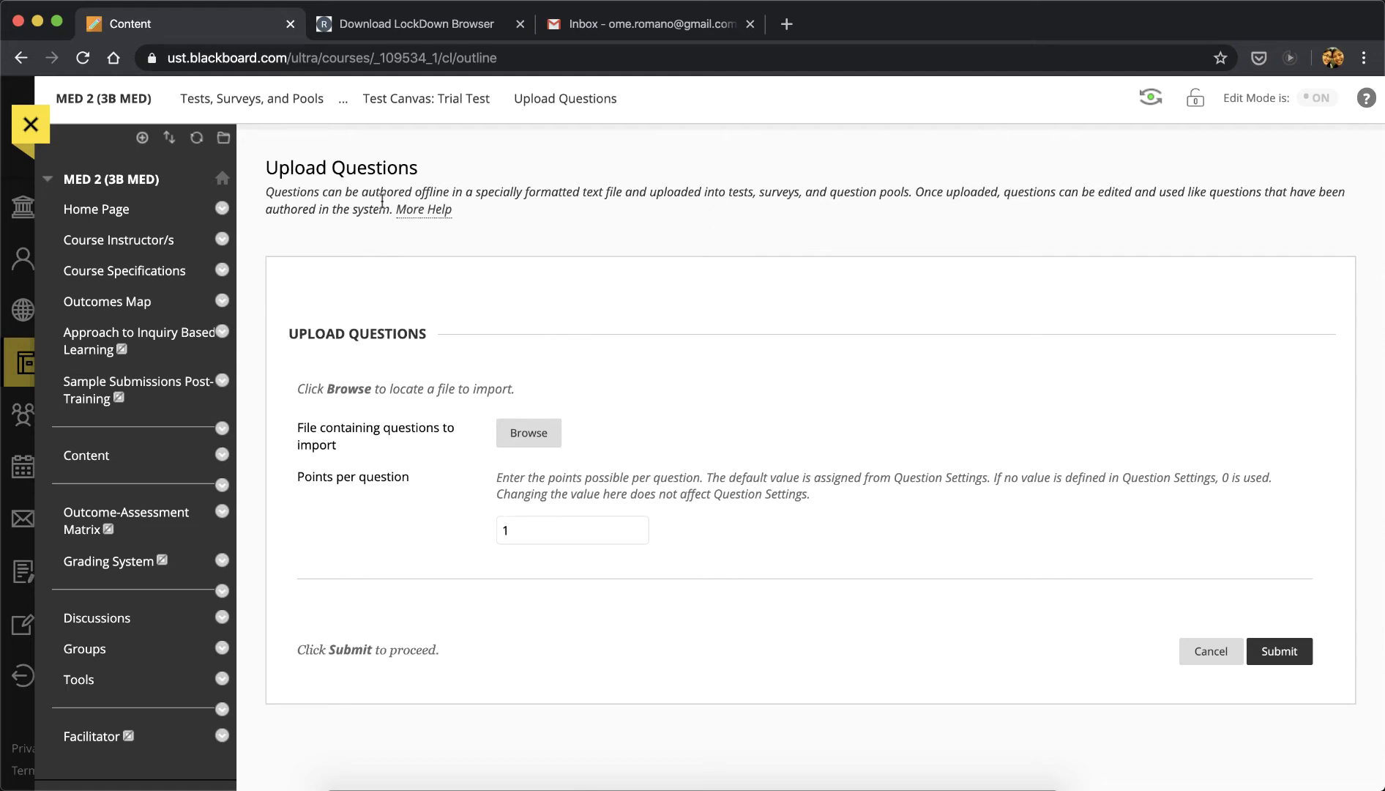
{"action": "left_click", "coordinate": [423, 211]}
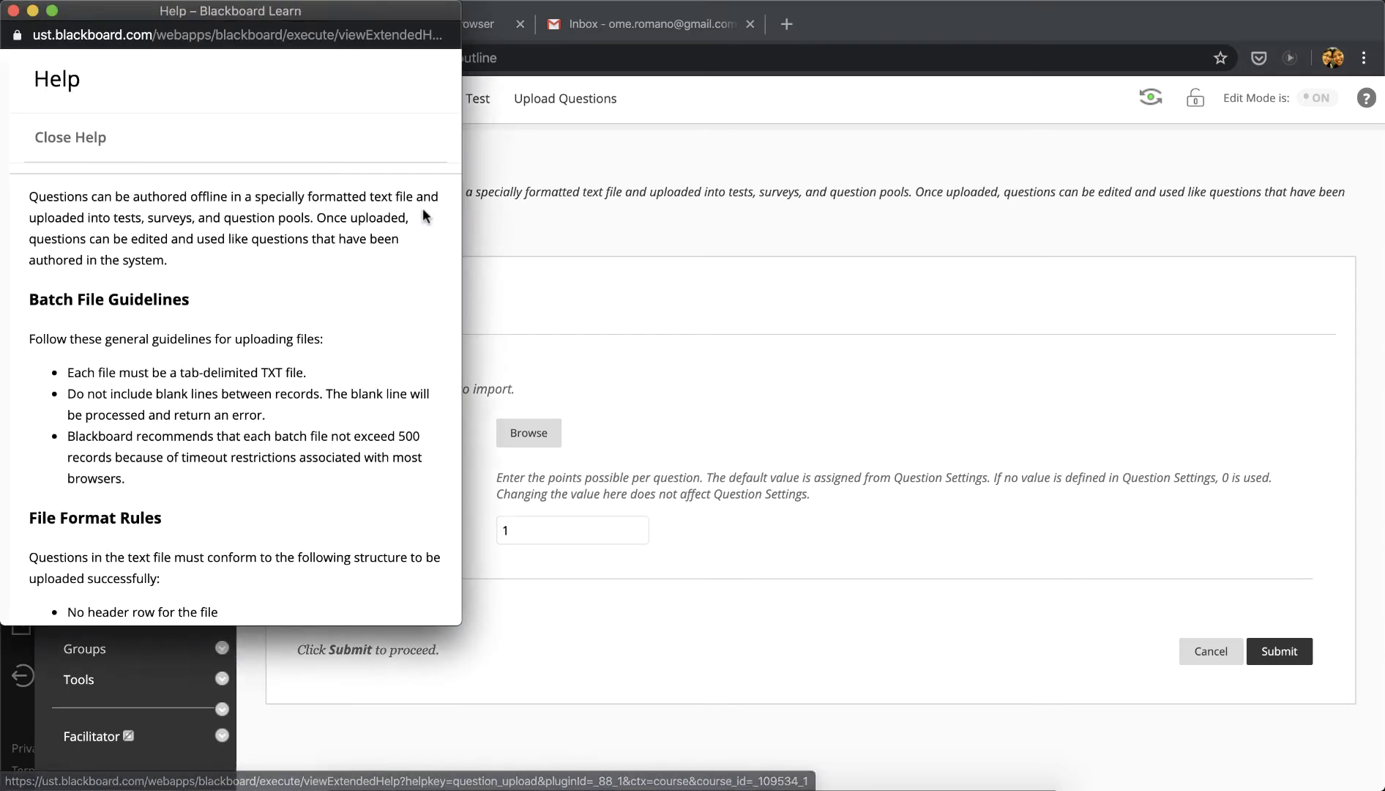
{"action": "scroll", "coordinate": [272, 274], "scroll_direction": "down", "scroll_amount": 5}
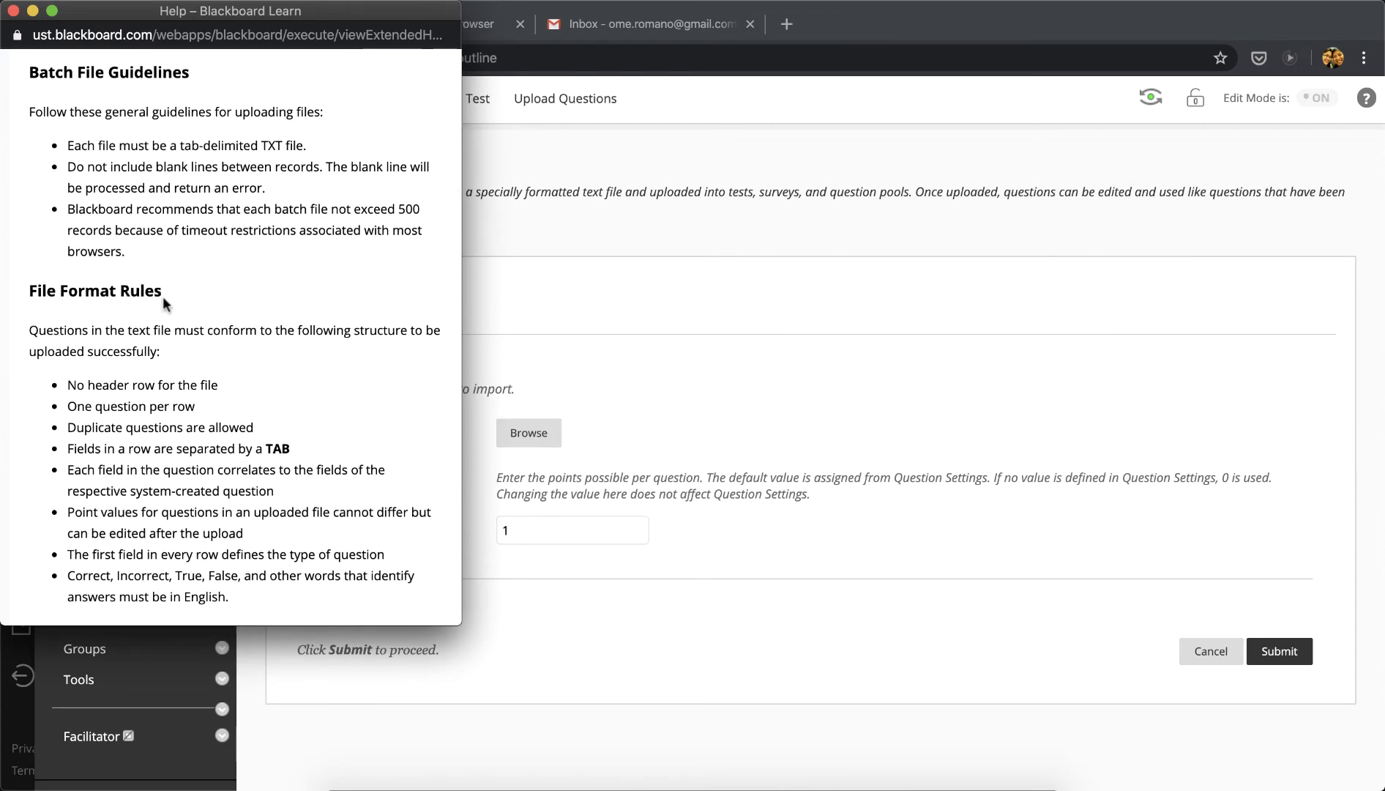
{"action": "scroll", "coordinate": [162, 296], "scroll_direction": "down", "scroll_amount": 8}
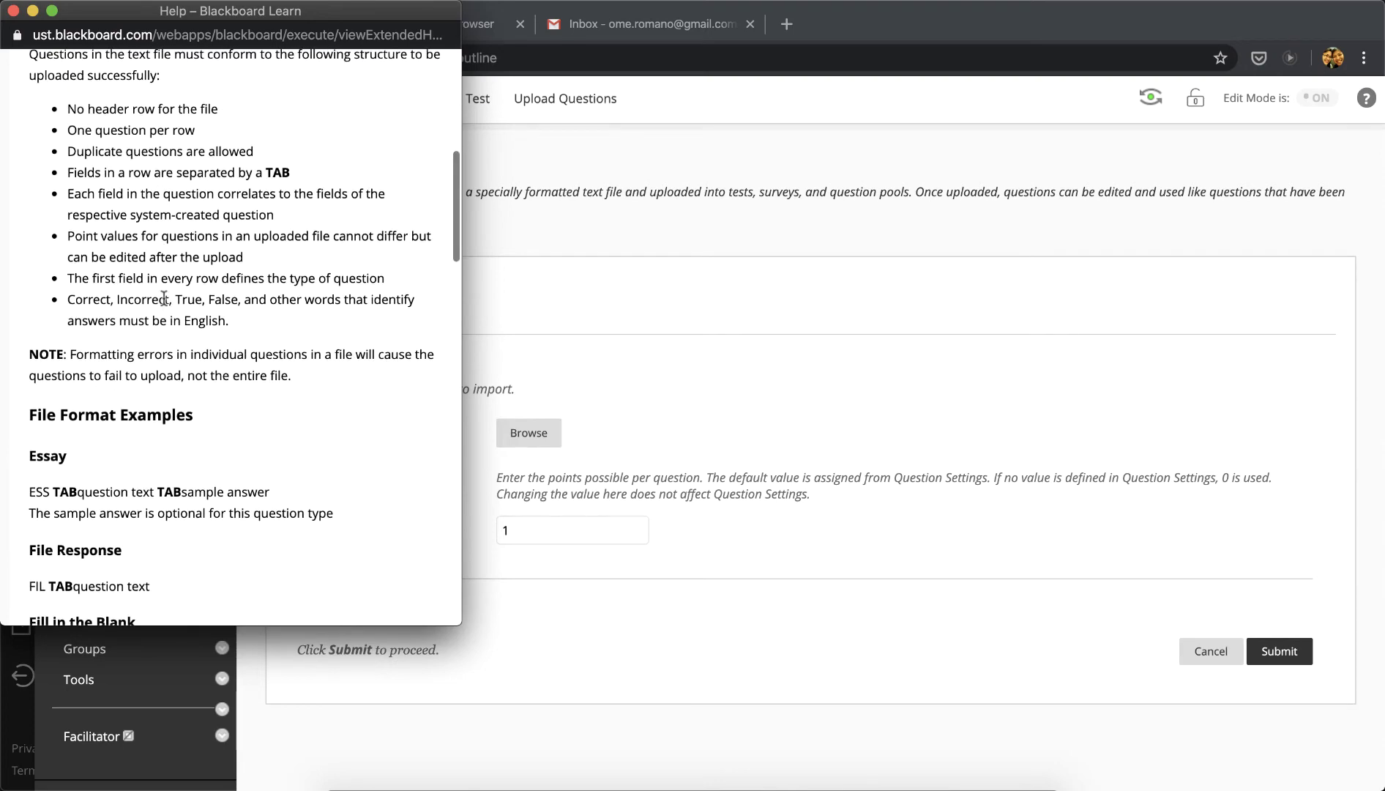
{"action": "scroll", "coordinate": [154, 298], "scroll_direction": "down", "scroll_amount": 7}
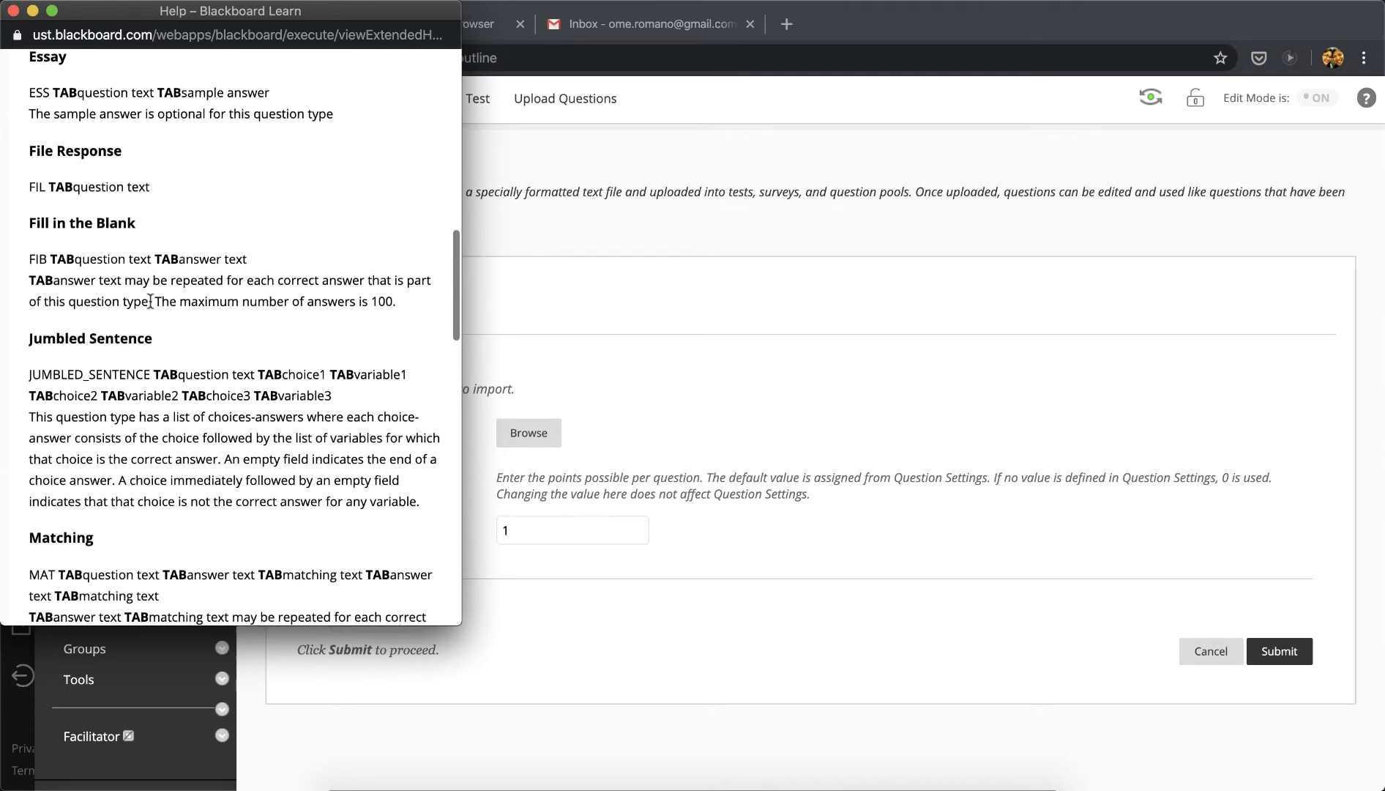
{"action": "scroll", "coordinate": [149, 299], "scroll_direction": "down", "scroll_amount": 8}
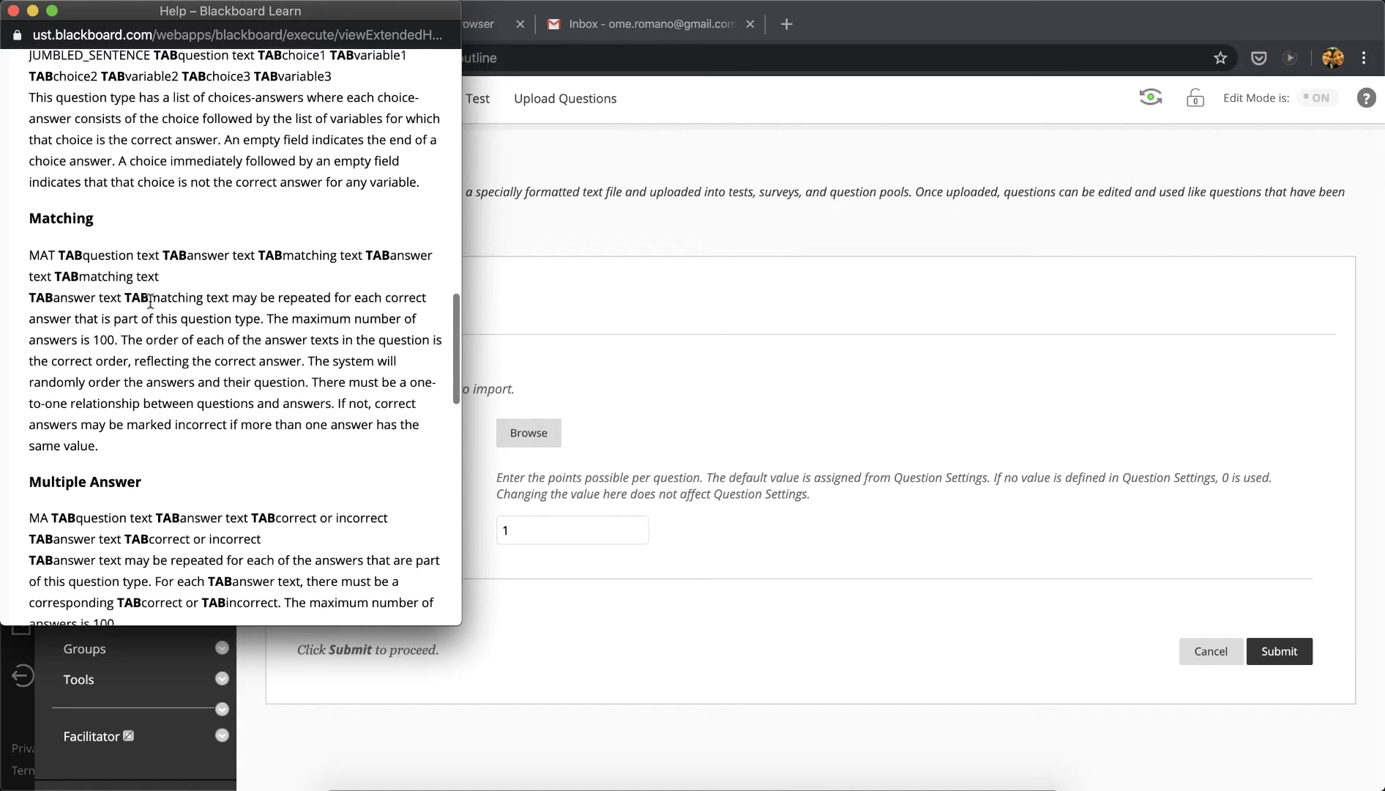
{"action": "scroll", "coordinate": [151, 300], "scroll_direction": "down", "scroll_amount": 3}
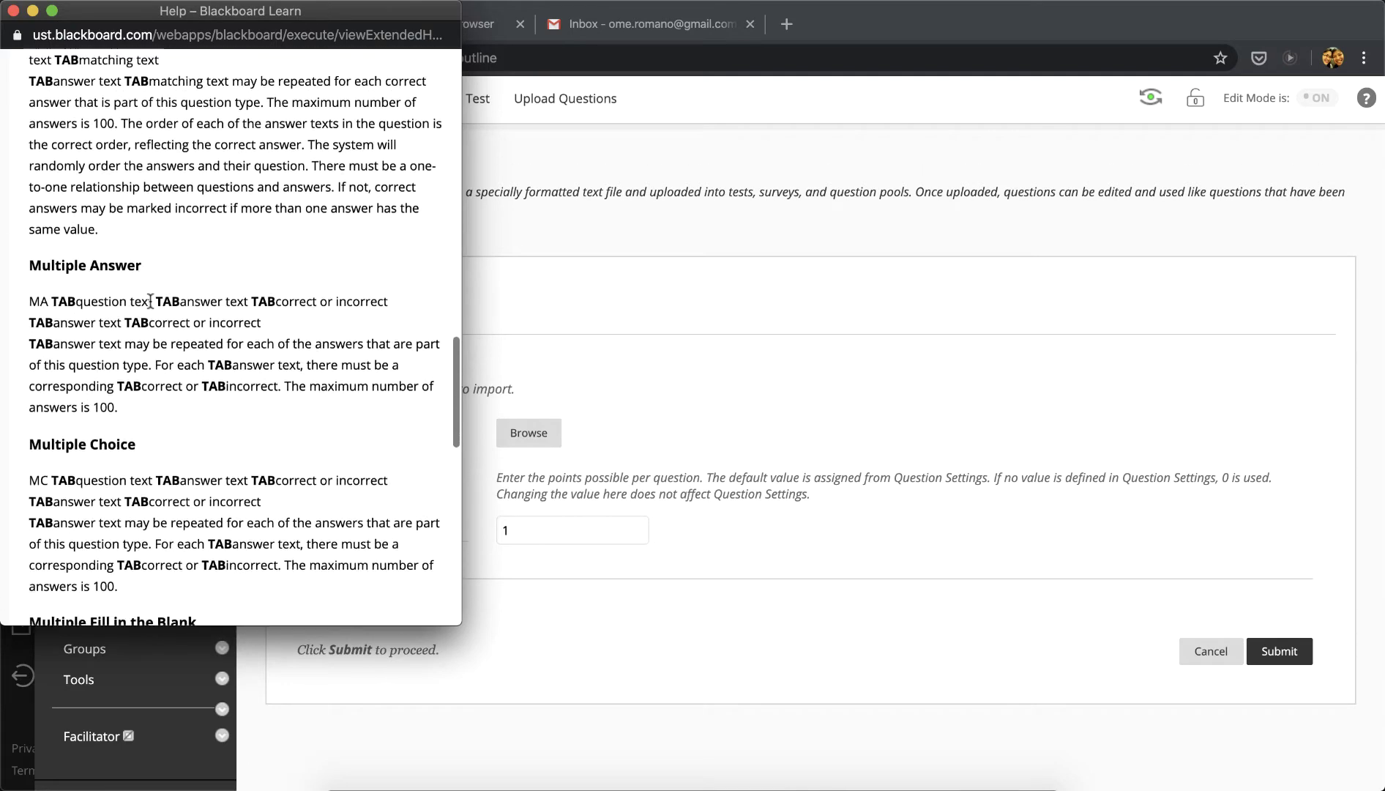
{"action": "scroll", "coordinate": [150, 300], "scroll_direction": "down", "scroll_amount": 2}
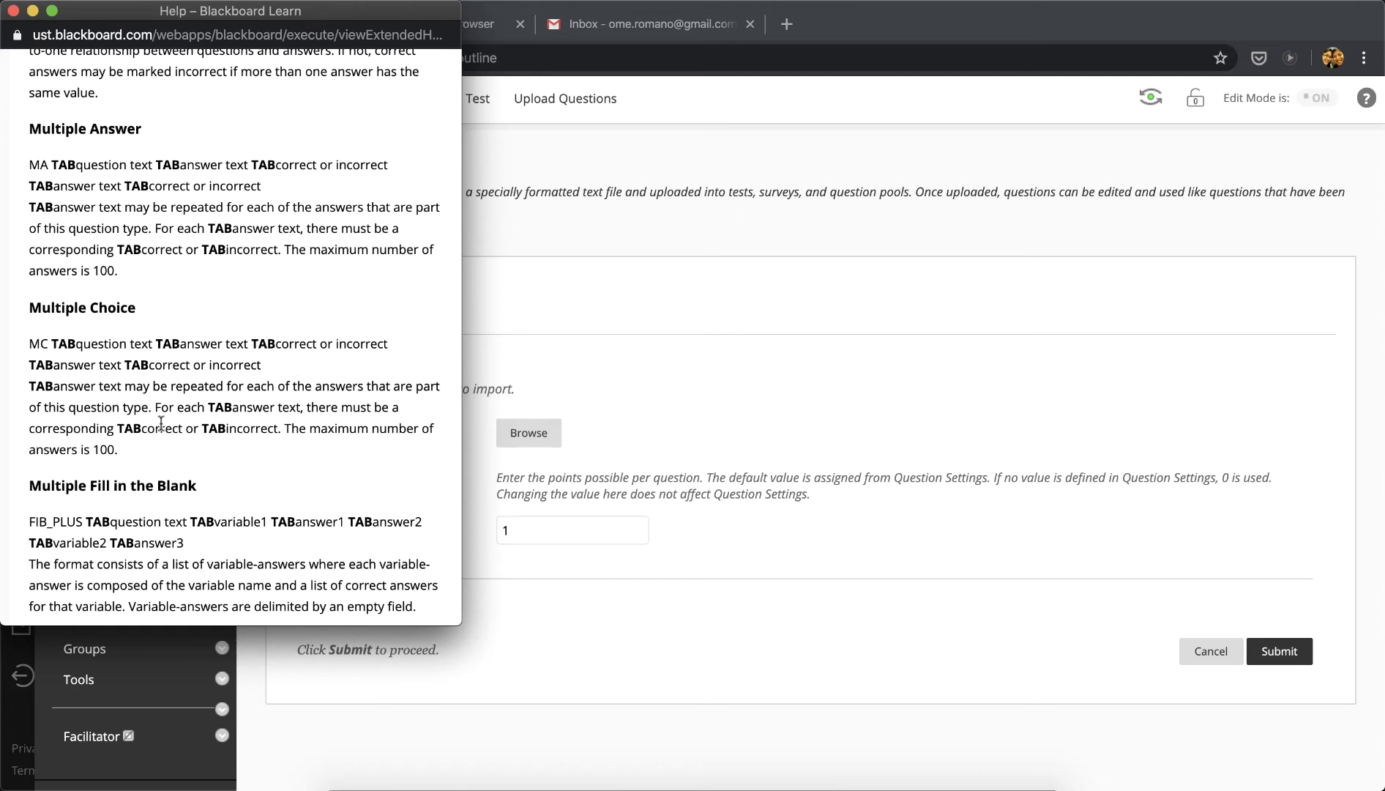
{"action": "scroll", "coordinate": [162, 424], "scroll_direction": "down", "scroll_amount": 2}
{"action": "scroll", "coordinate": [158, 420], "scroll_direction": "down", "scroll_amount": 8}
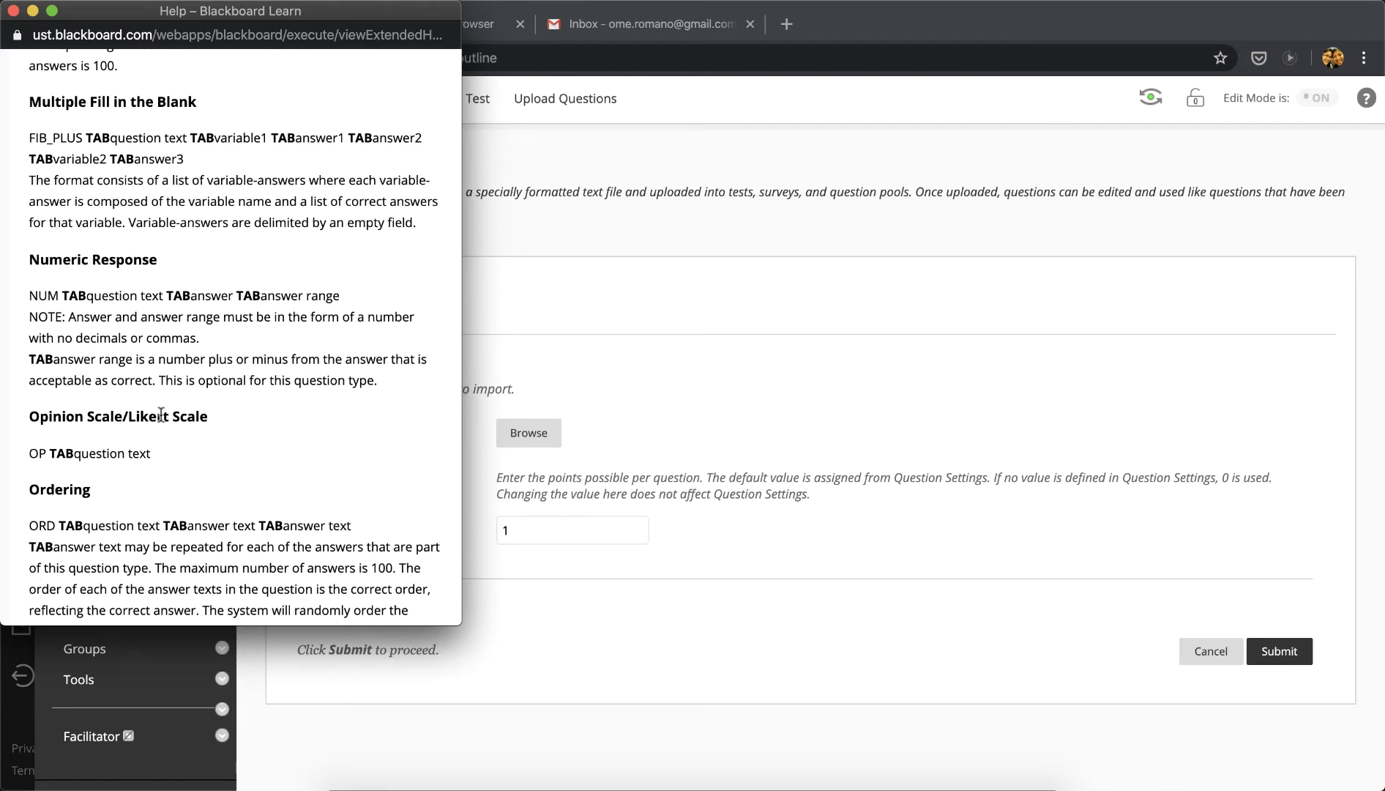
{"action": "scroll", "coordinate": [161, 412], "scroll_direction": "up", "scroll_amount": 20}
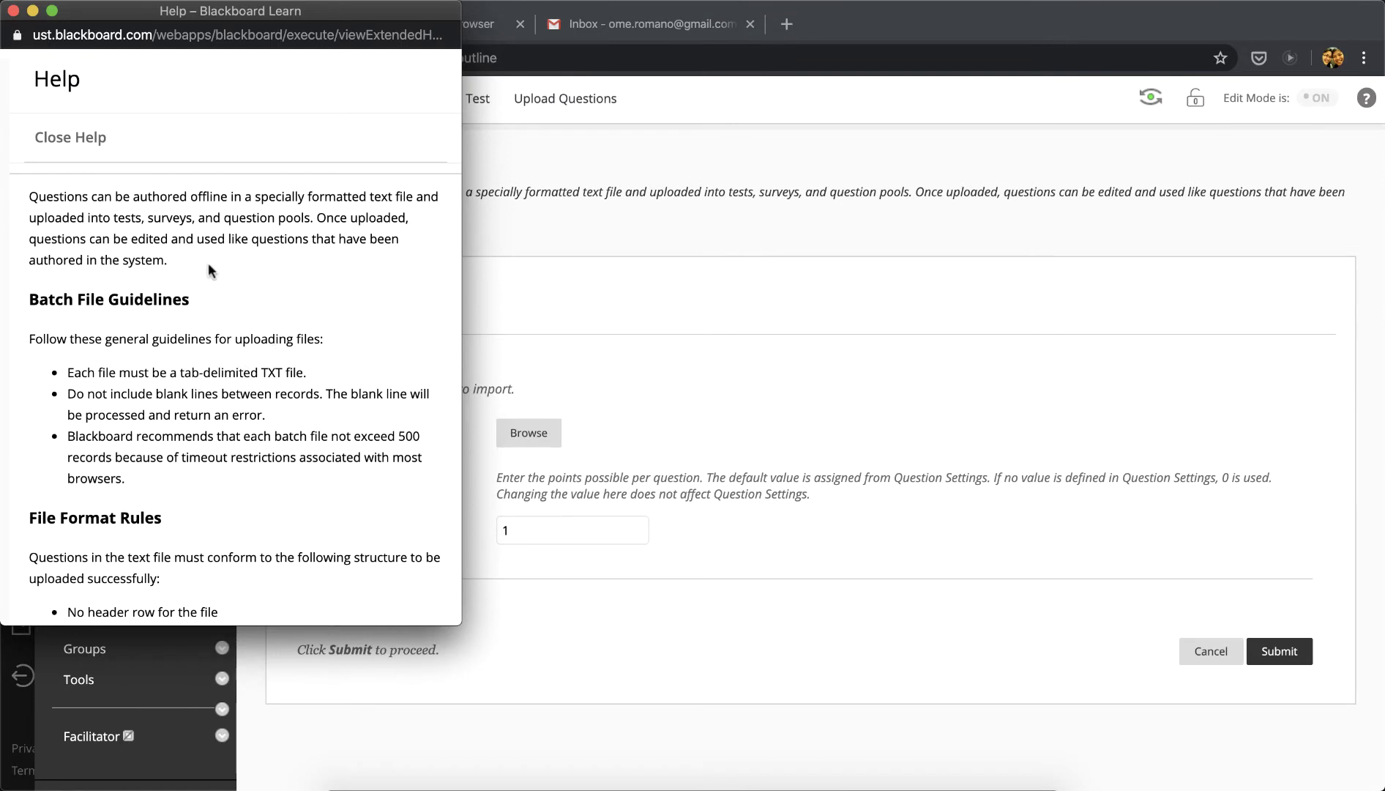
{"action": "left_click", "coordinate": [74, 141]}
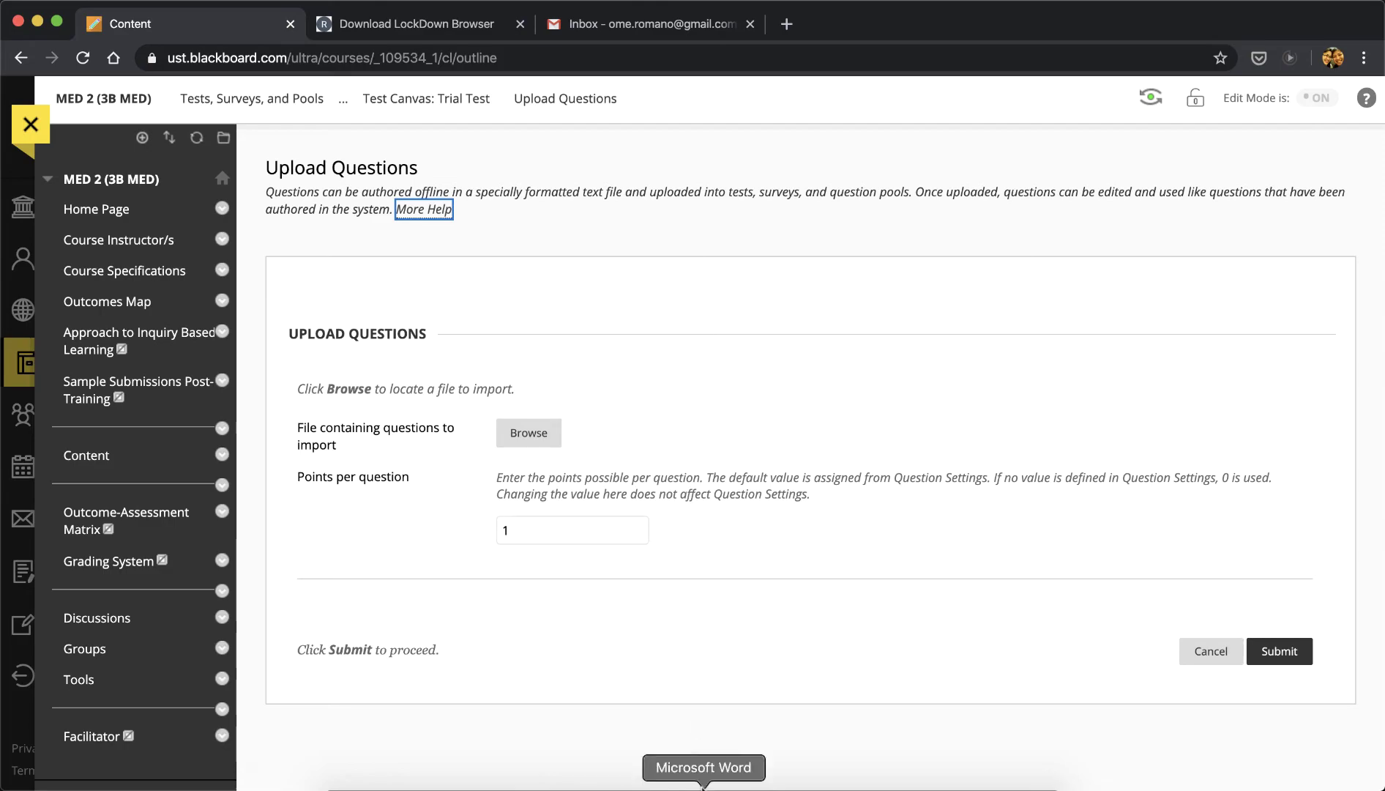
- Switch to Microsoft Word and look through the multiple choice questions in the open document
{"action": "left_click", "coordinate": [707, 779]}
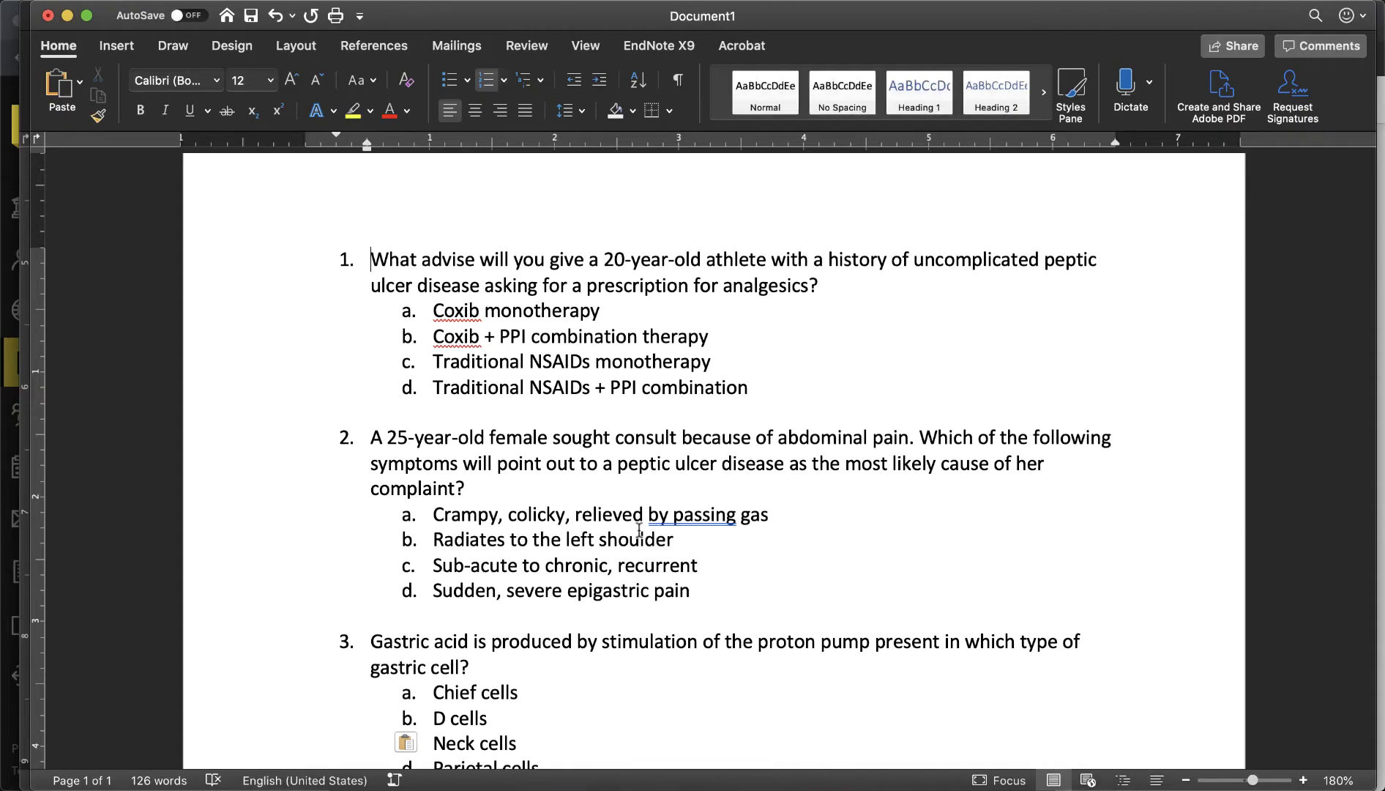
{"action": "scroll", "coordinate": [626, 526], "scroll_direction": "down", "scroll_amount": 3}
{"action": "scroll", "coordinate": [627, 525], "scroll_direction": "up", "scroll_amount": 1}
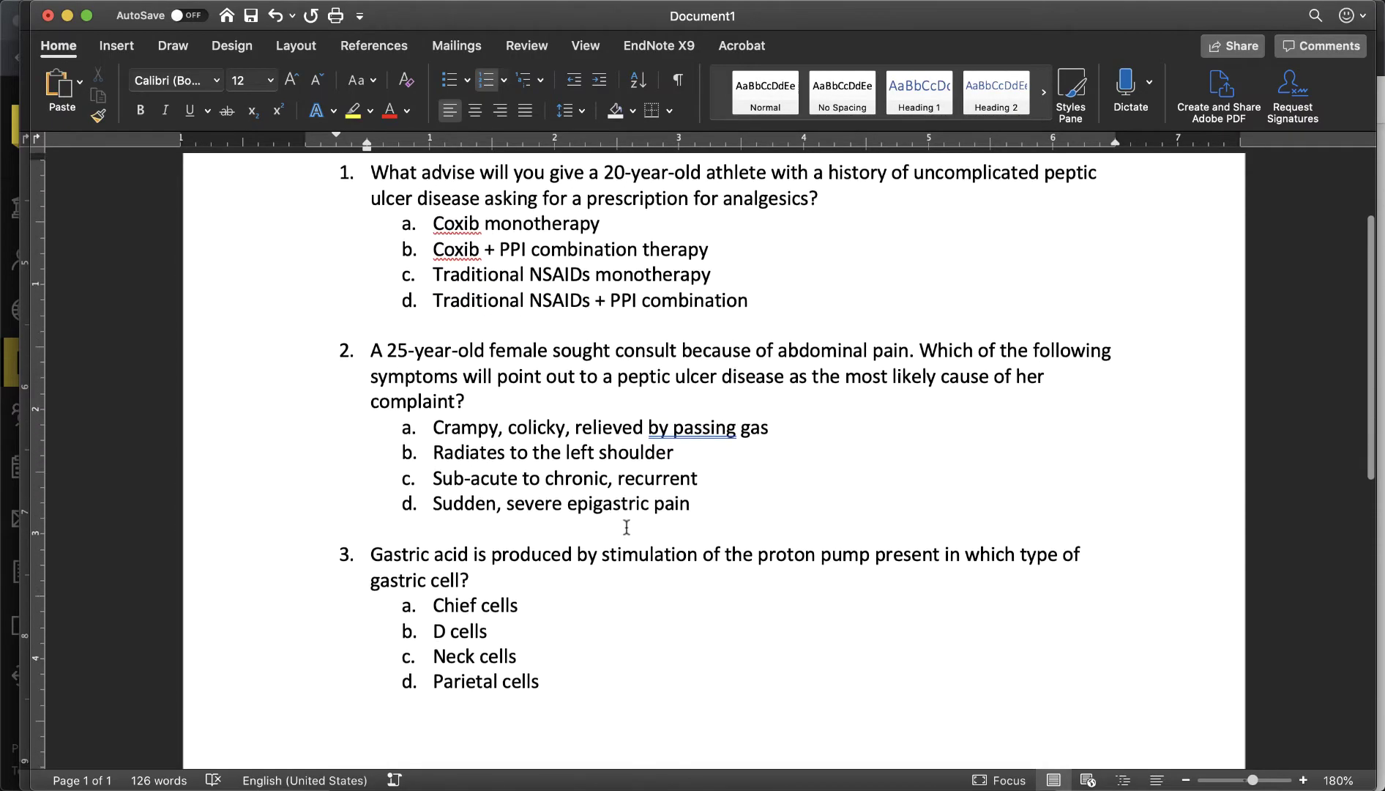
{"action": "scroll", "coordinate": [626, 526], "scroll_direction": "down", "scroll_amount": 3}
{"action": "scroll", "coordinate": [627, 527], "scroll_direction": "down", "scroll_amount": 1}
{"action": "scroll", "coordinate": [627, 527], "scroll_direction": "up", "scroll_amount": 4}
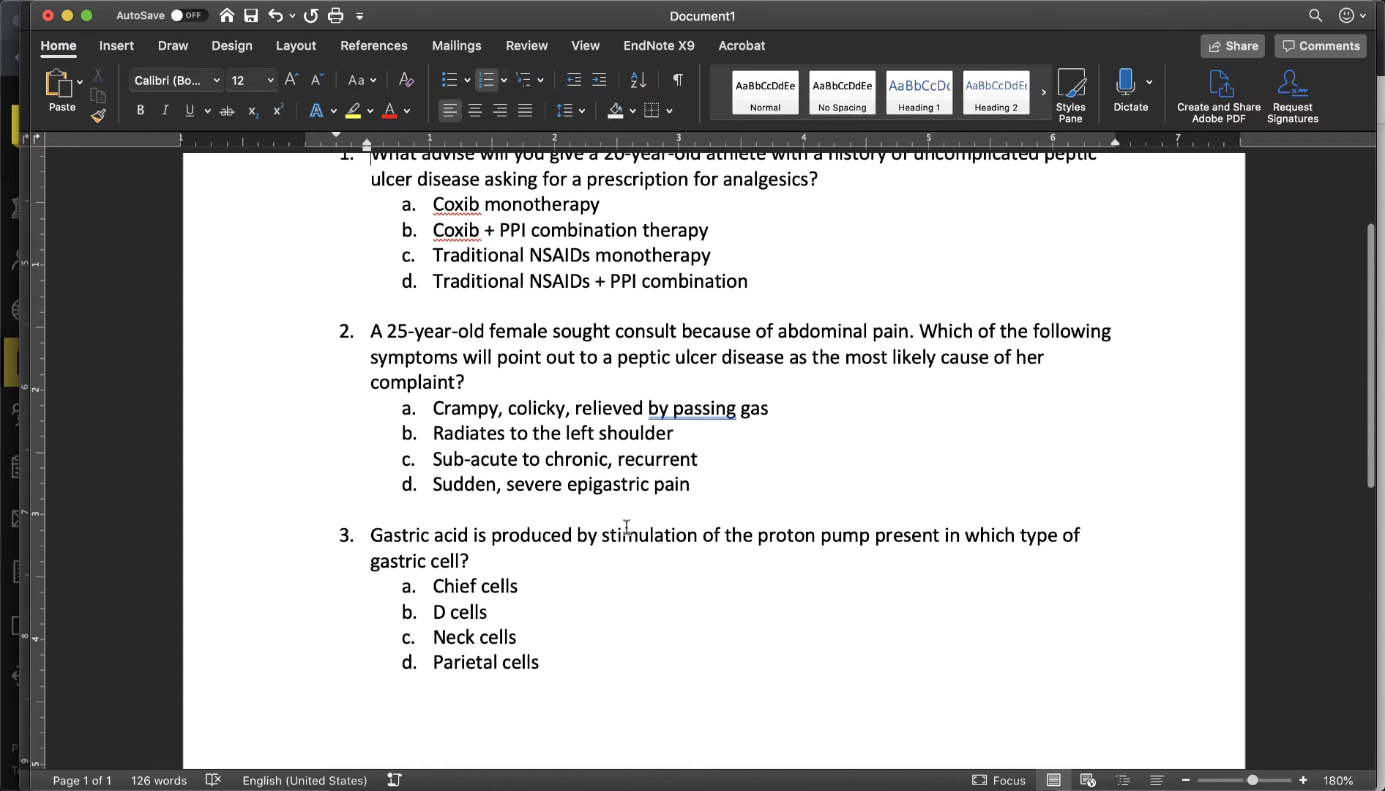
{"action": "scroll", "coordinate": [626, 526], "scroll_direction": "up", "scroll_amount": 1}
{"action": "scroll", "coordinate": [626, 526], "scroll_direction": "down", "scroll_amount": 3}
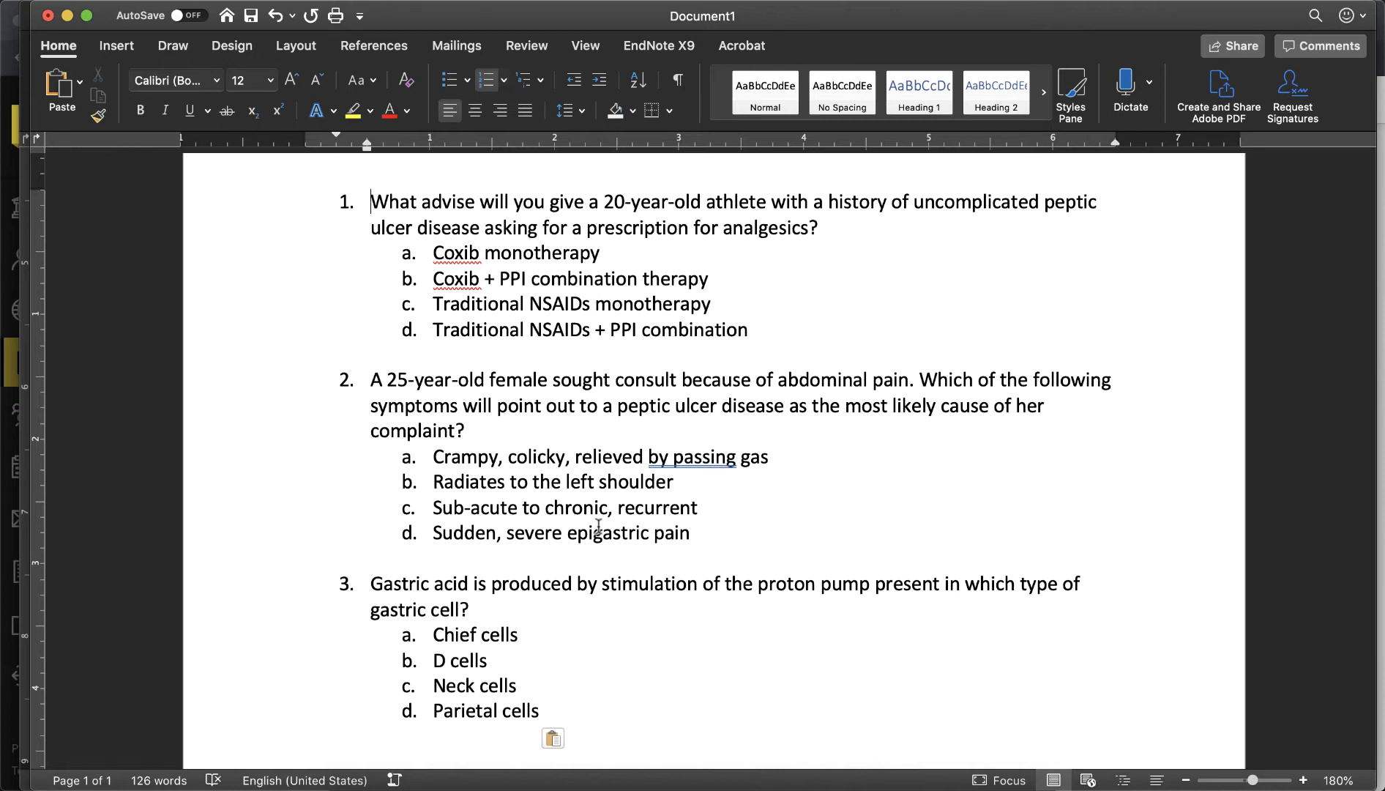
- Remove the automatic numbering and lettering from all questions and choices in the document
{"action": "key", "text": "super+a"}
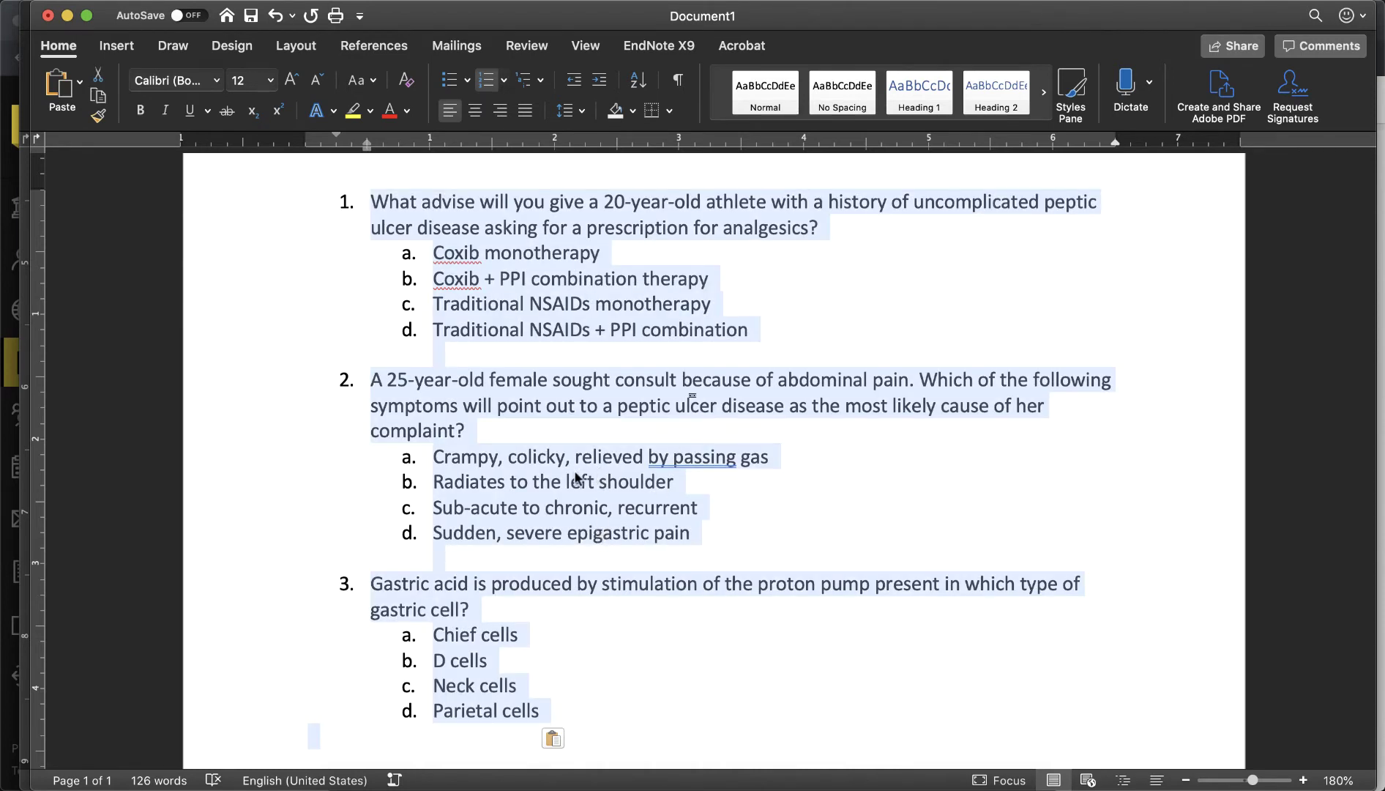
{"action": "key", "text": "super+a"}
{"action": "key", "text": "super+a"}
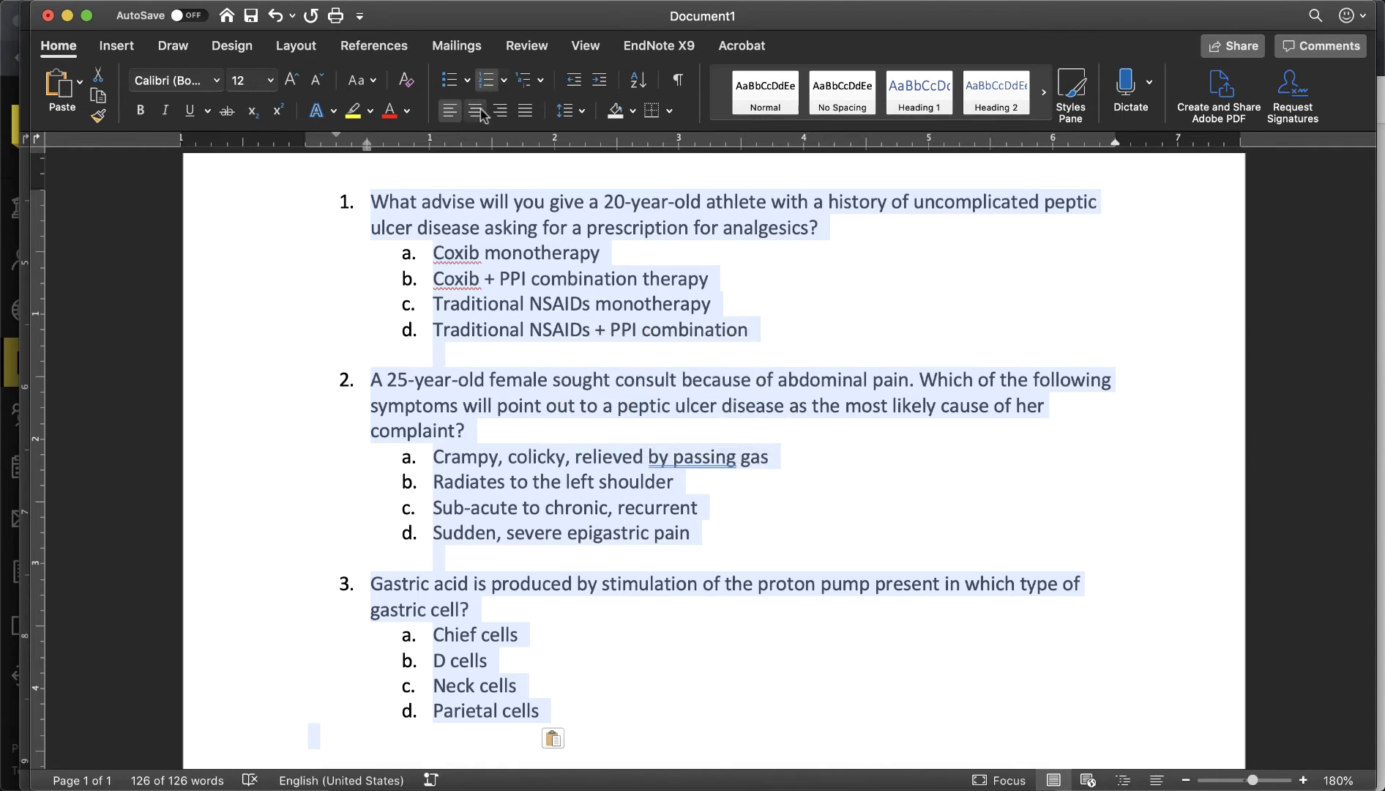
{"action": "left_click", "coordinate": [489, 87]}
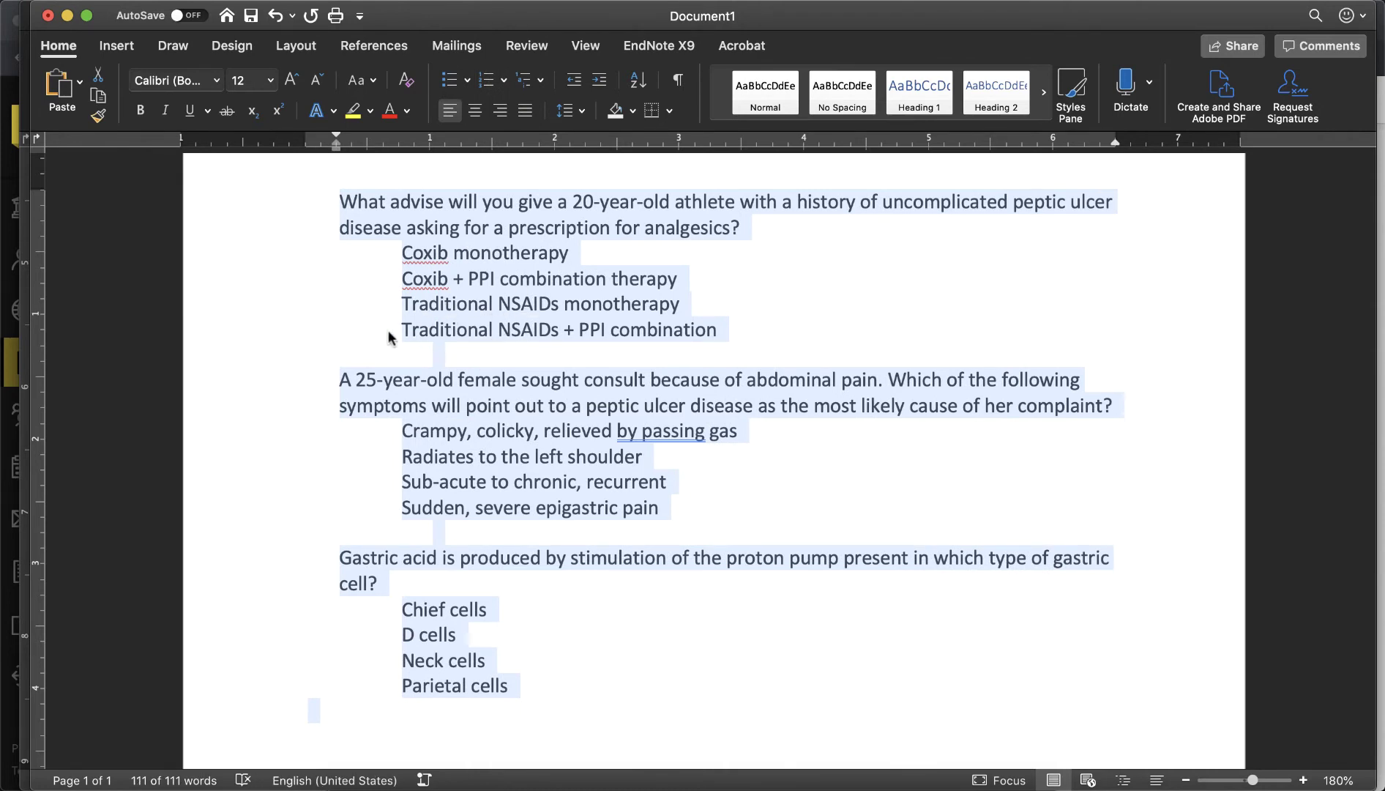
- Copy the first question, about the 20-year-old athlete, together with its four answer choices
{"action": "left_click", "coordinate": [352, 335]}
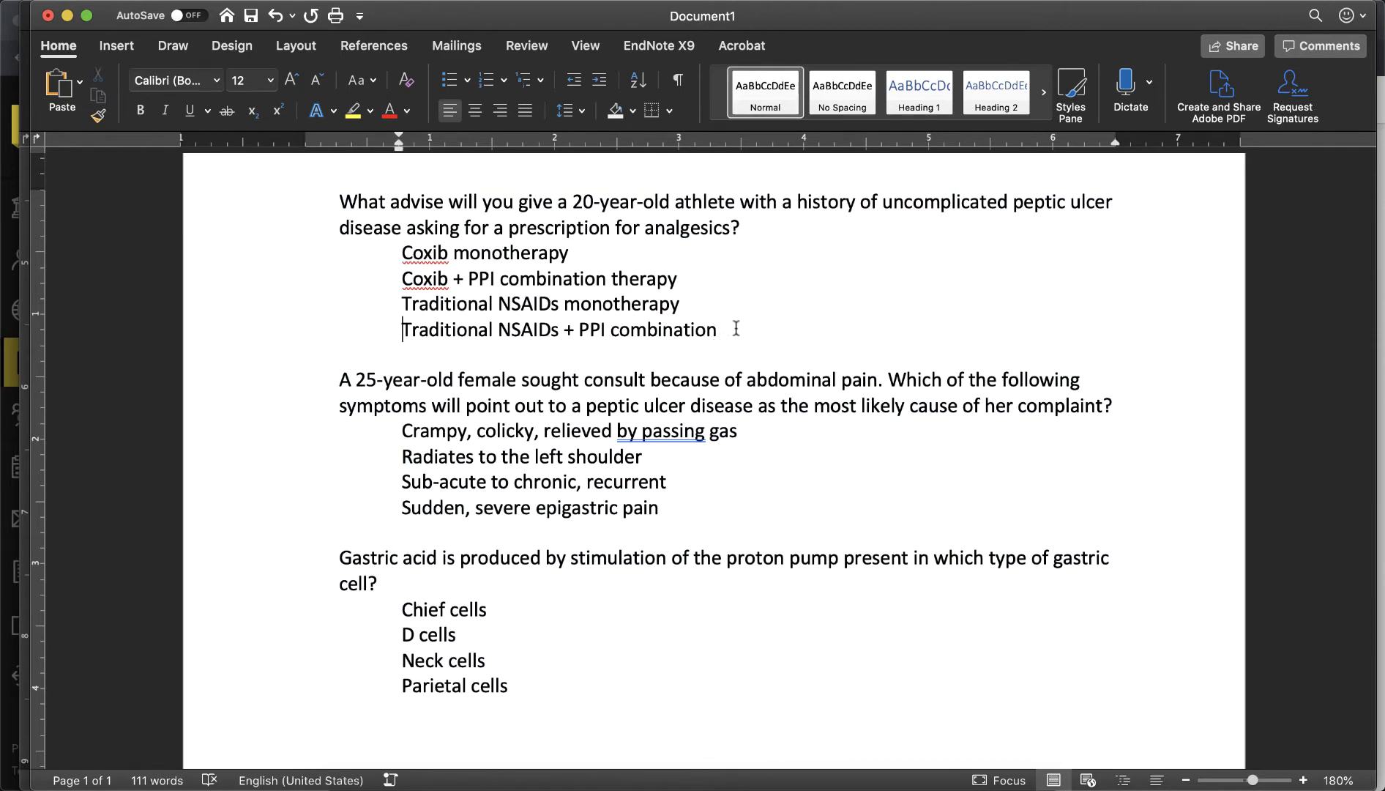
{"action": "left_click_drag", "start_coordinate": [736, 331], "coordinate": [318, 210]}
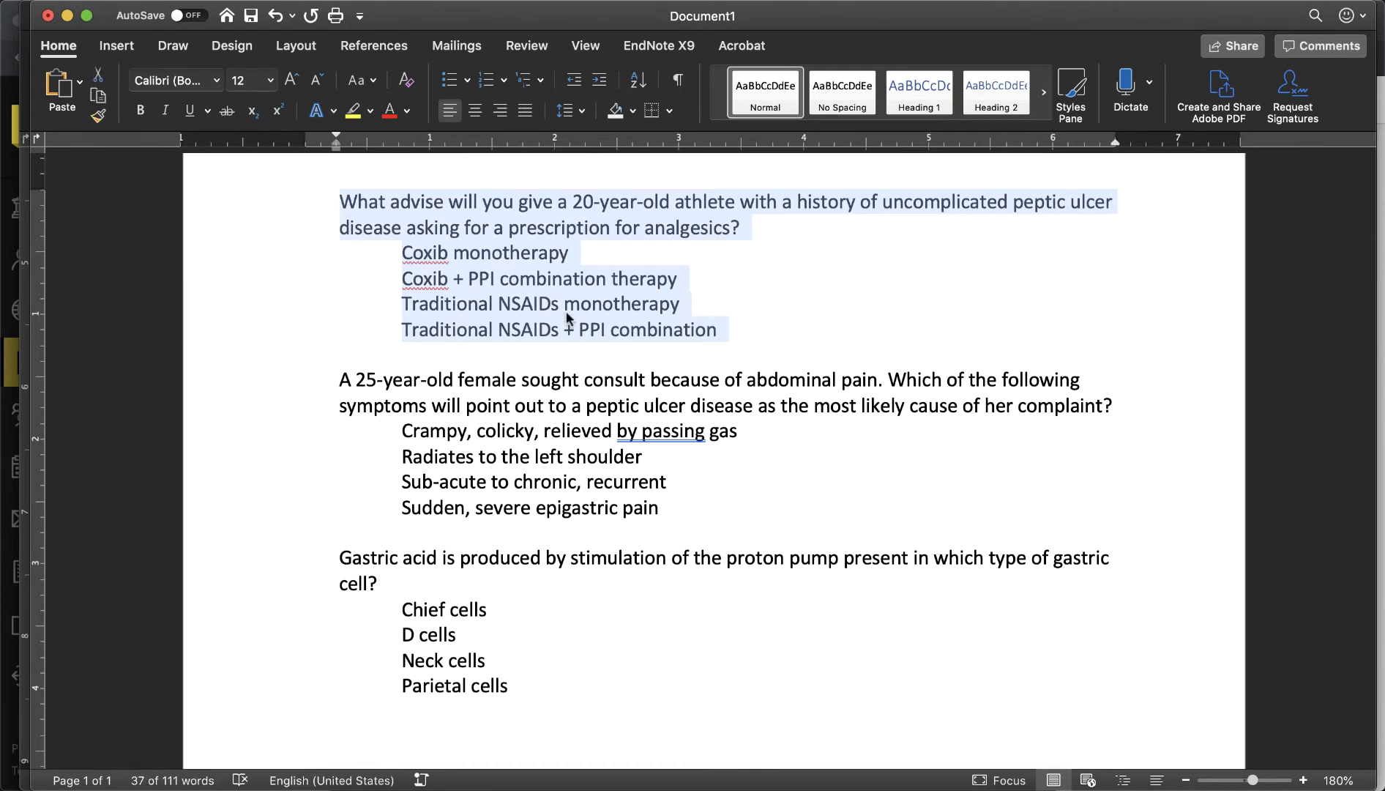
{"action": "key", "text": "super+c"}
- Switch to the MCQ Template for BB workbook in Excel, insert a blank column before QUESTION STEM and widen it
{"action": "left_click", "coordinate": [882, 779]}
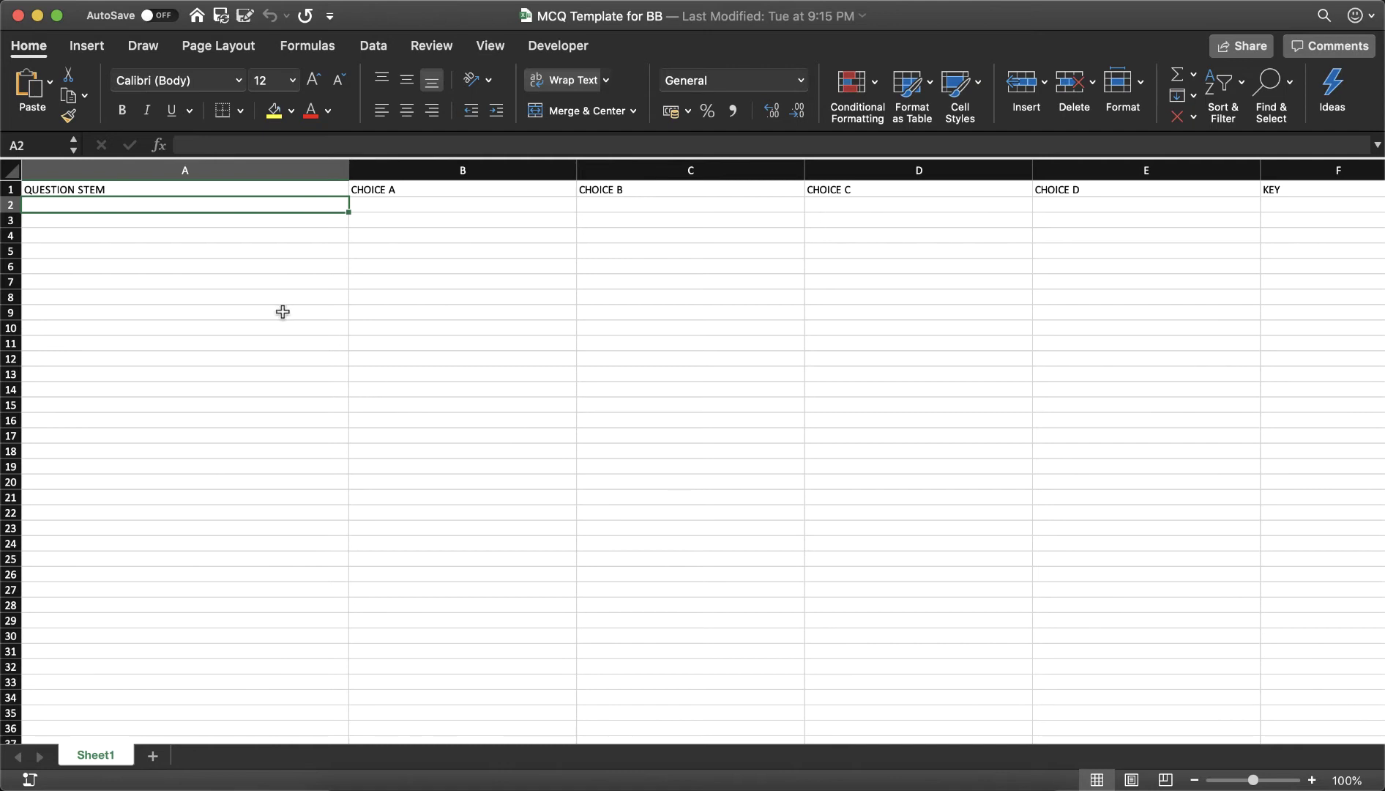
{"action": "right_click", "coordinate": [167, 170]}
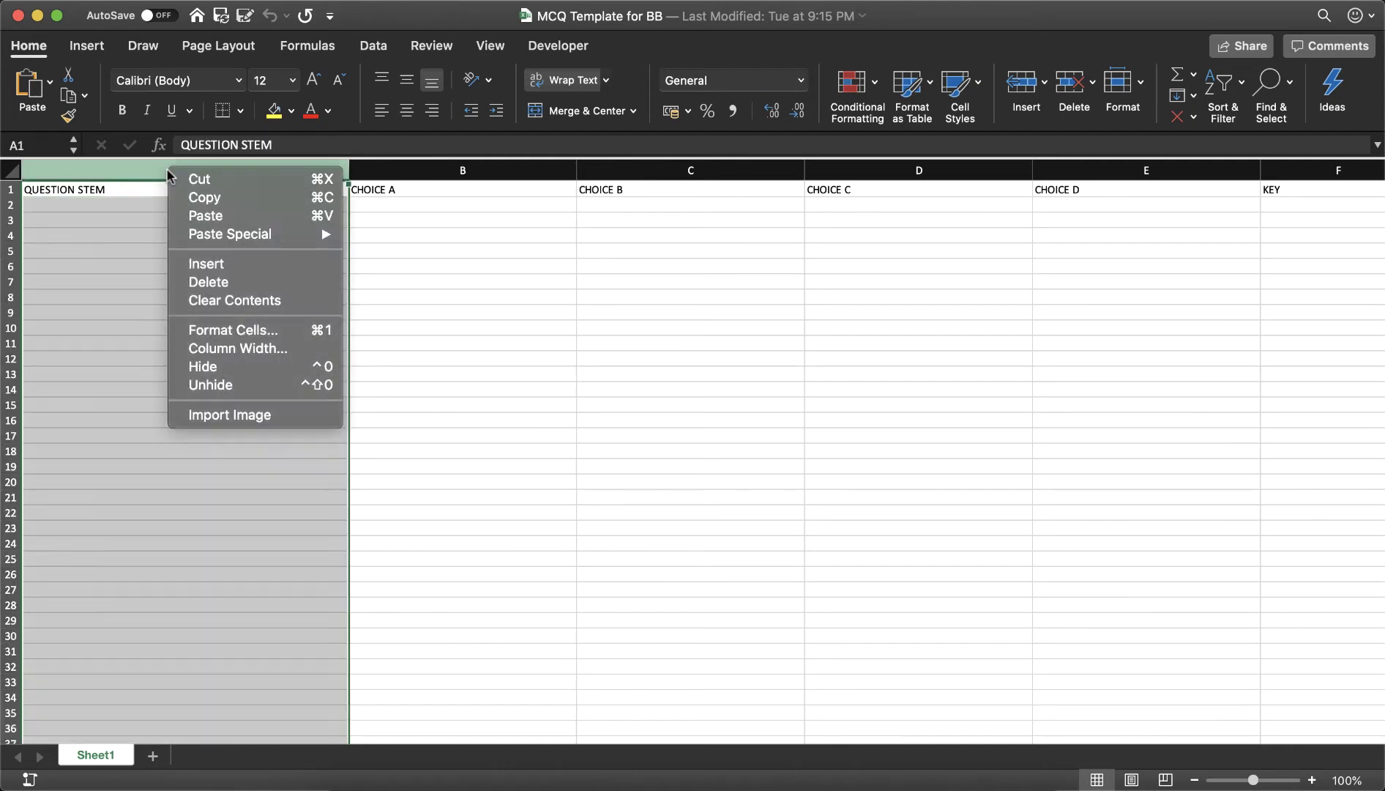
{"action": "left_click", "coordinate": [215, 264]}
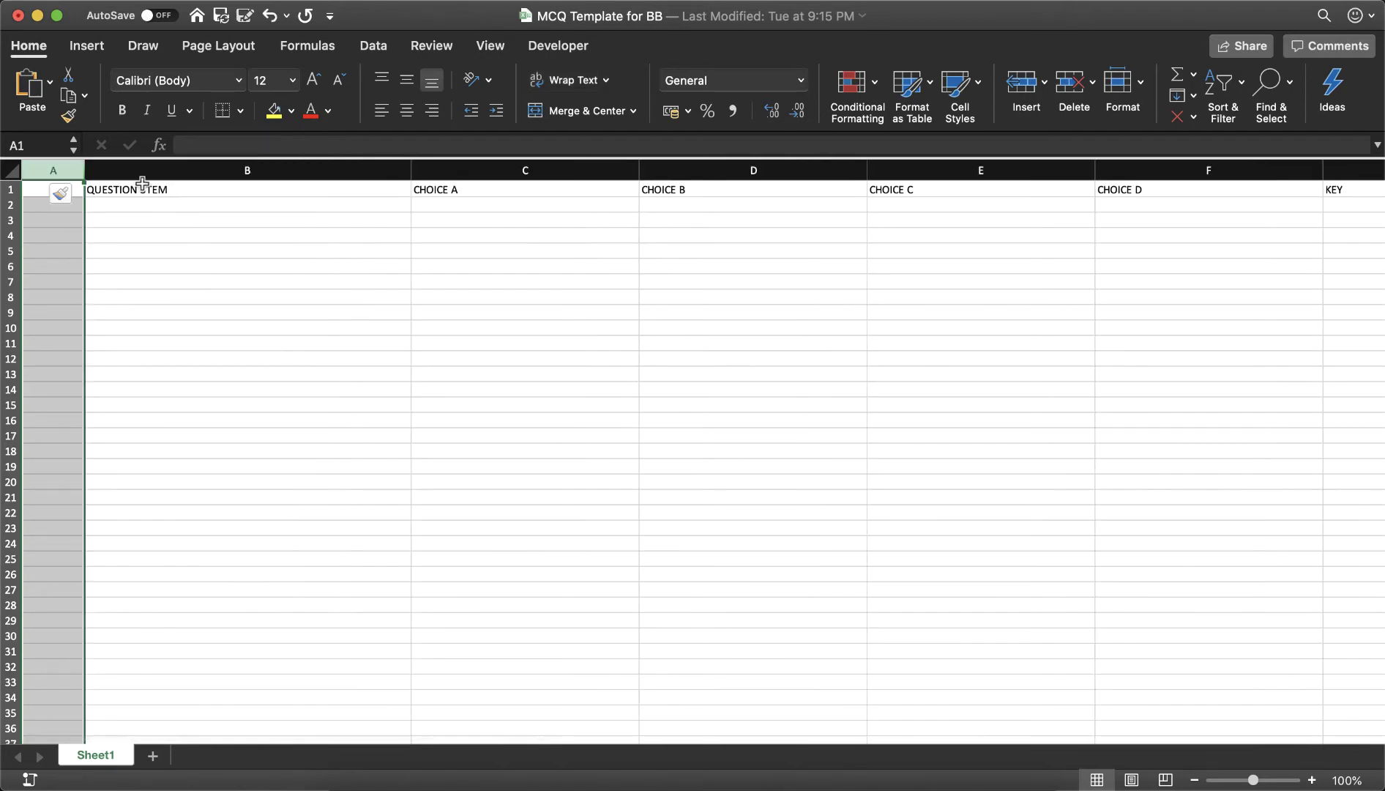
{"action": "left_click_drag", "start_coordinate": [84, 170], "coordinate": [273, 169]}
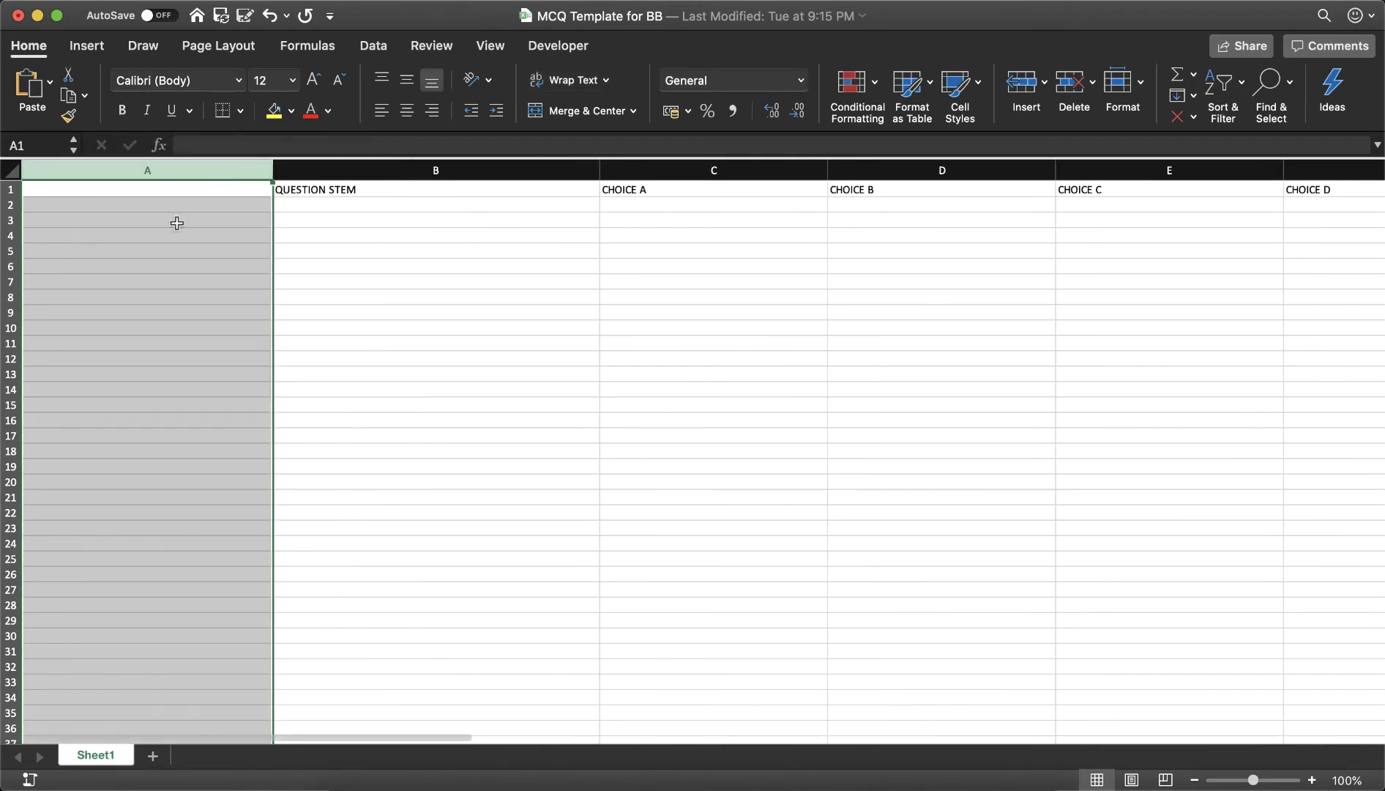
- Paste the copied first question and its four choices into column A starting at A2, matching the destination formatting
{"action": "left_click", "coordinate": [148, 204]}
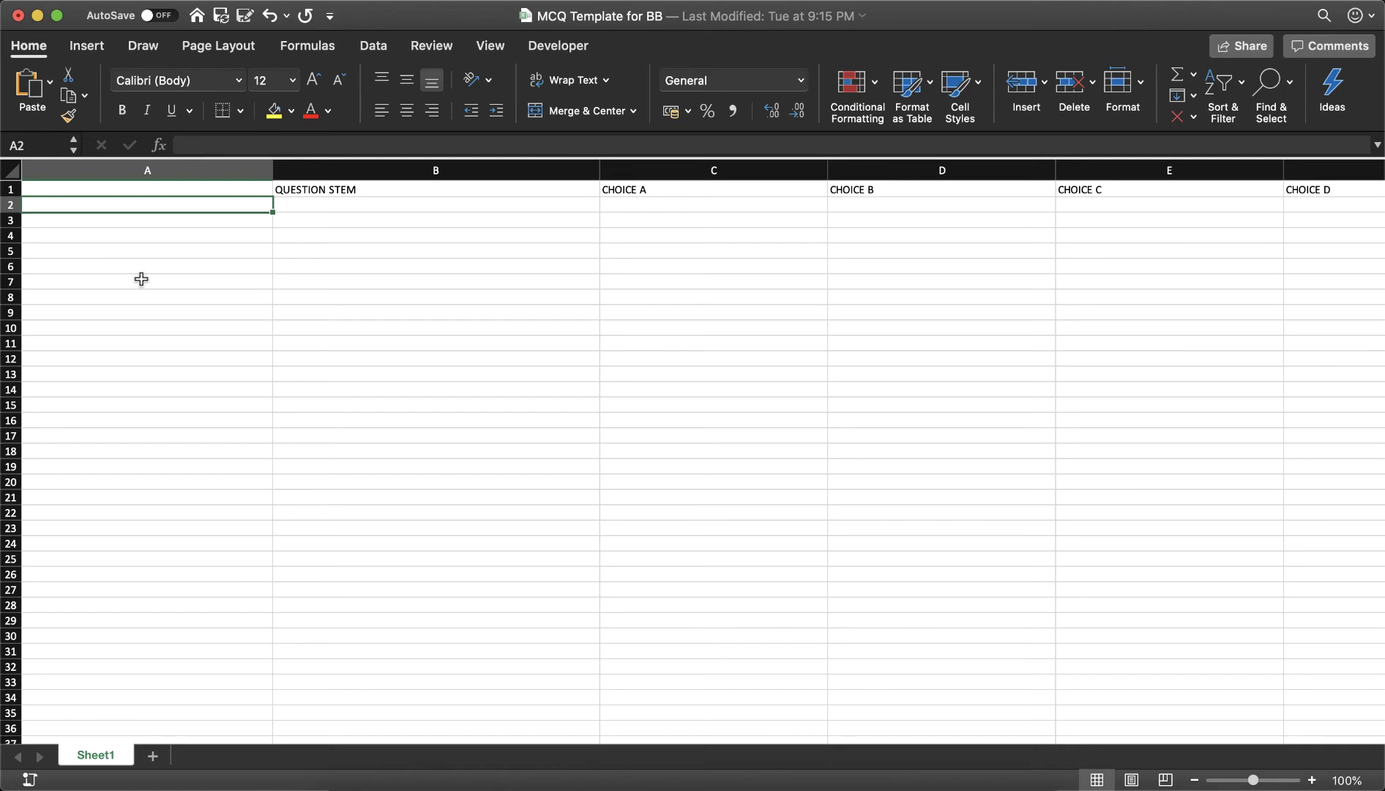
{"action": "key", "text": "super+v"}
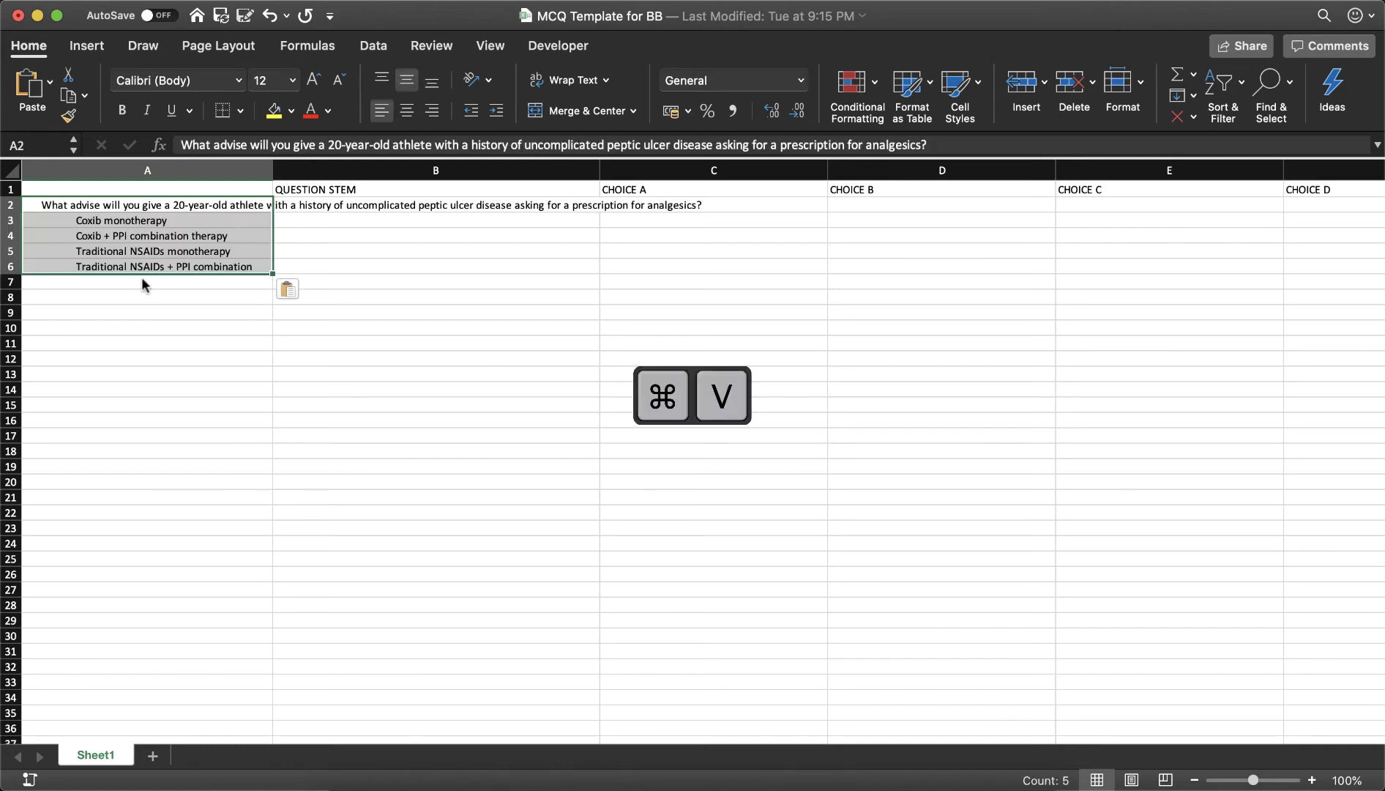
{"action": "left_click", "coordinate": [291, 289]}
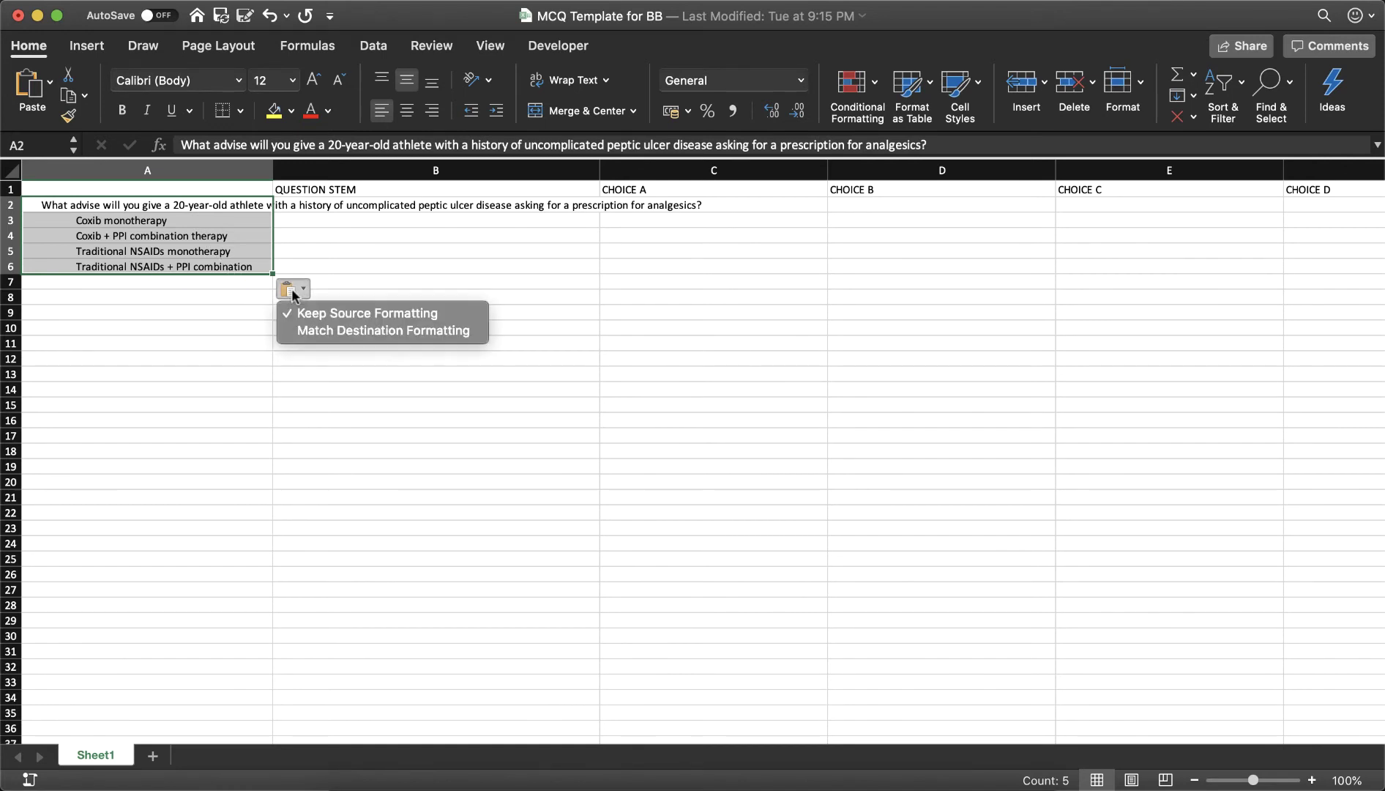
{"action": "left_click", "coordinate": [317, 331]}
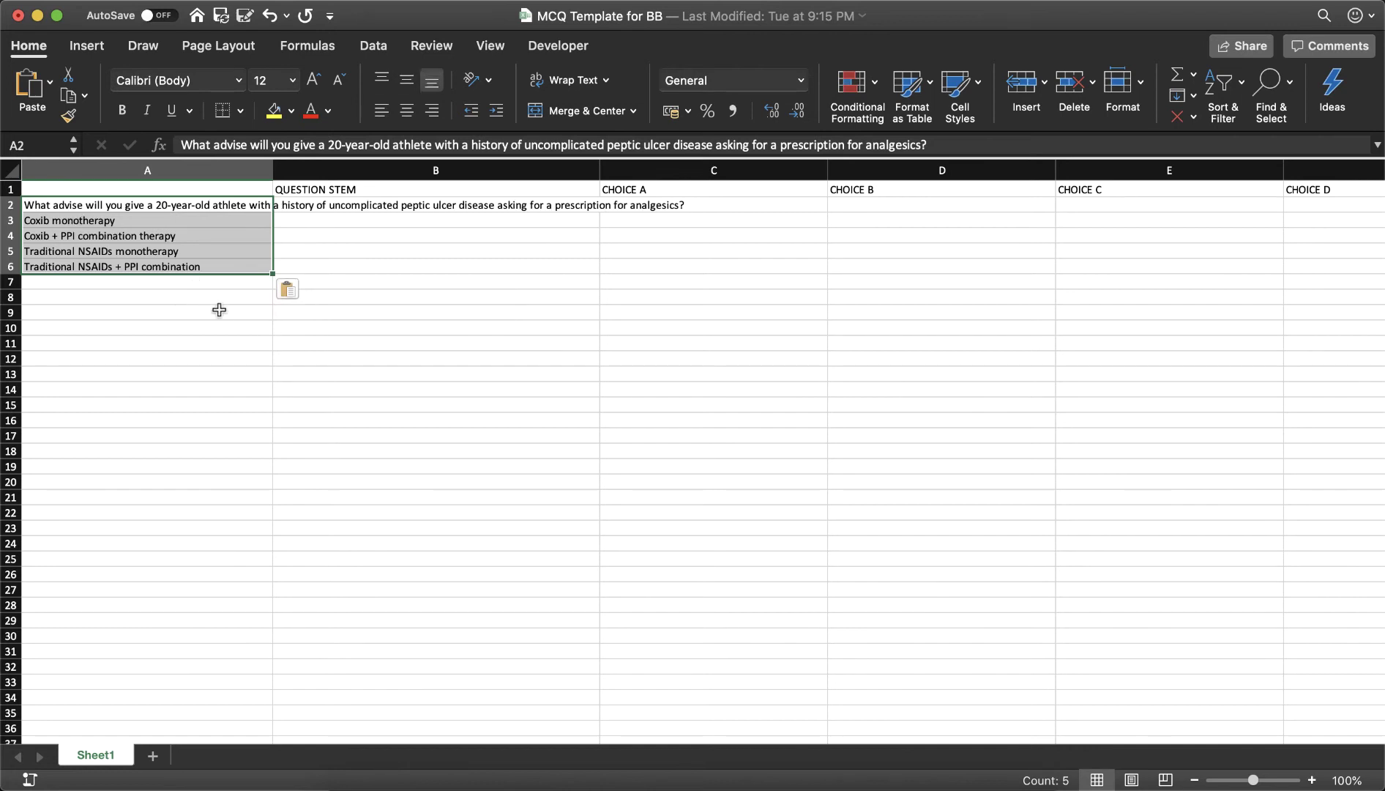
{"action": "left_click", "coordinate": [178, 298]}
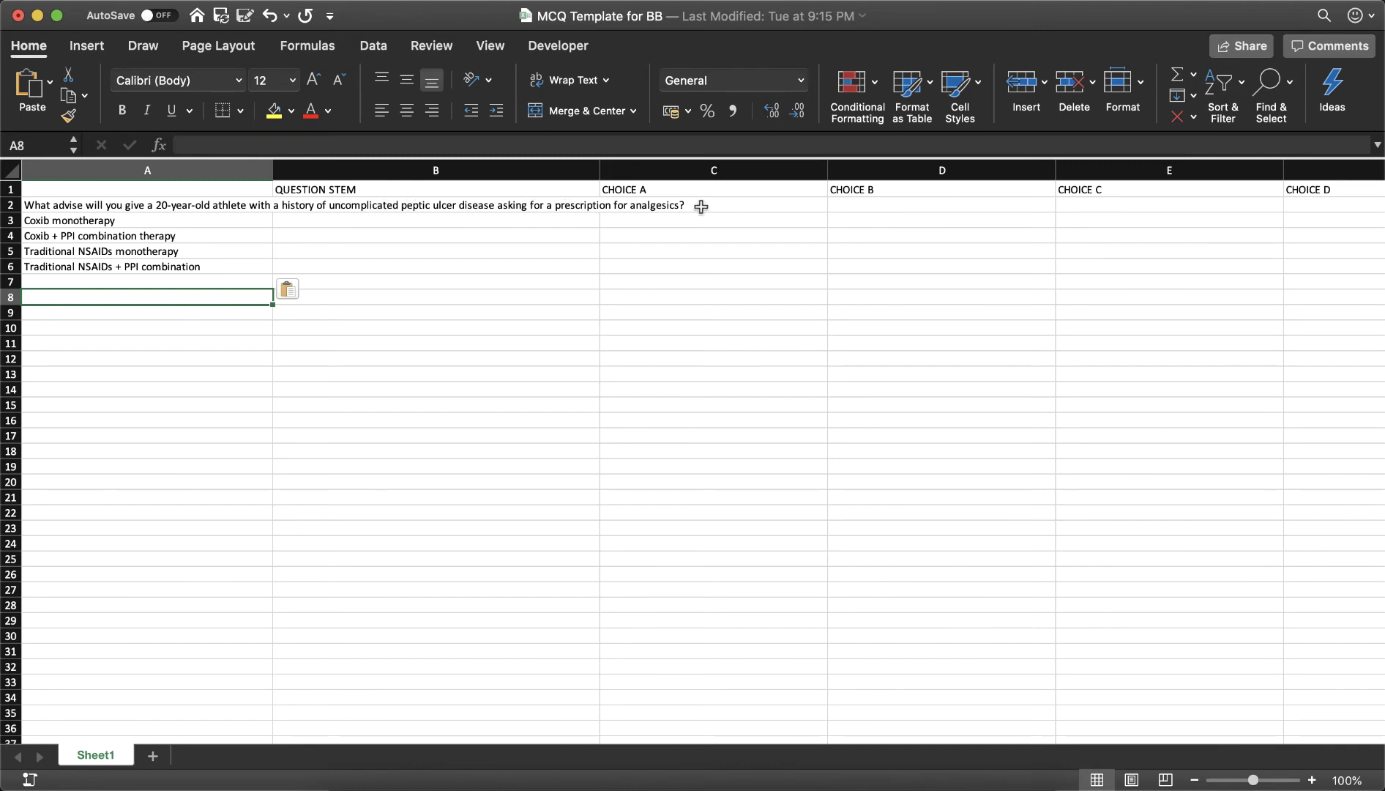
- Copy cells A2:A6 and paste them transposed across row 2, starting at the QUESTION STEM cell B2
{"action": "scroll", "coordinate": [742, 207], "scroll_direction": "right", "scroll_amount": 4}
{"action": "scroll", "coordinate": [743, 206], "scroll_direction": "right", "scroll_amount": 6}
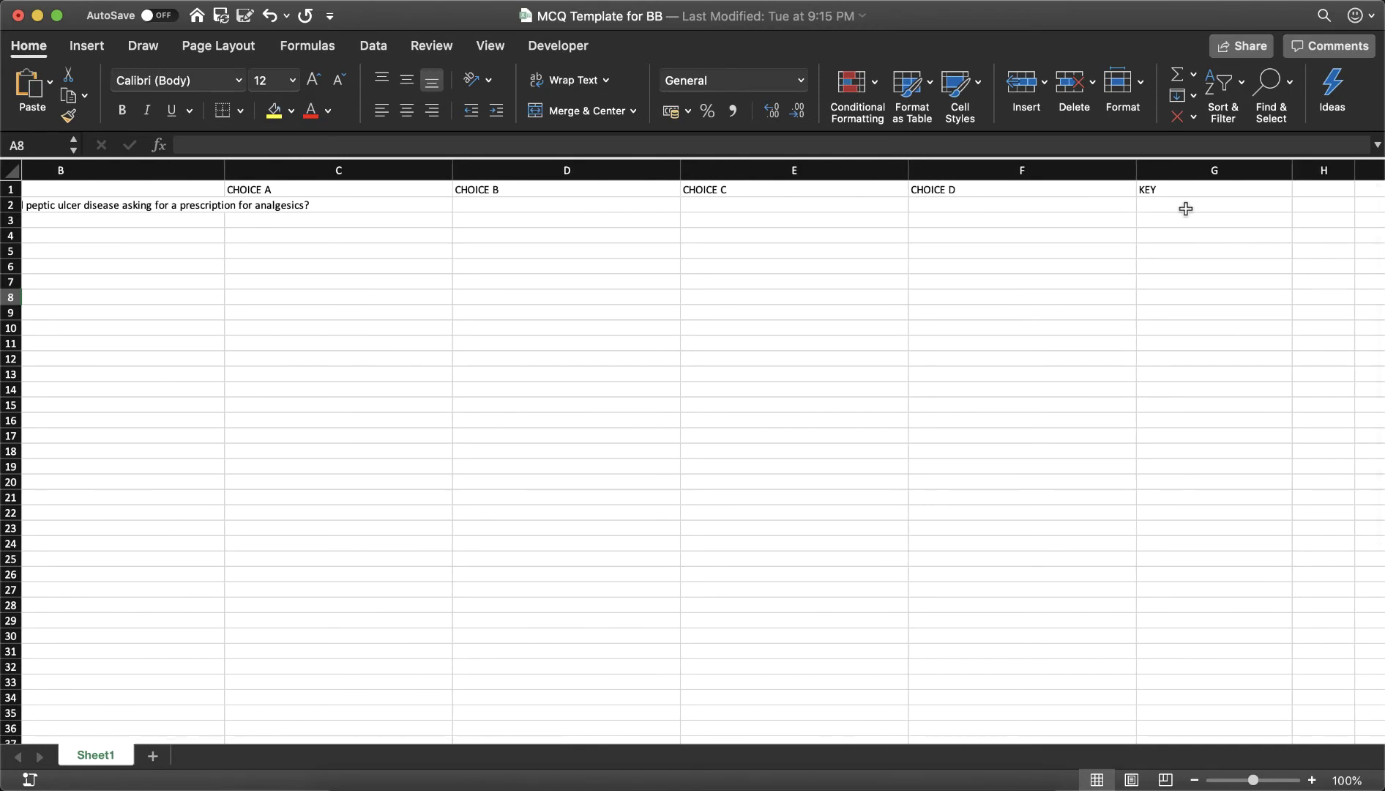
{"action": "scroll", "coordinate": [806, 214], "scroll_direction": "left", "scroll_amount": 10}
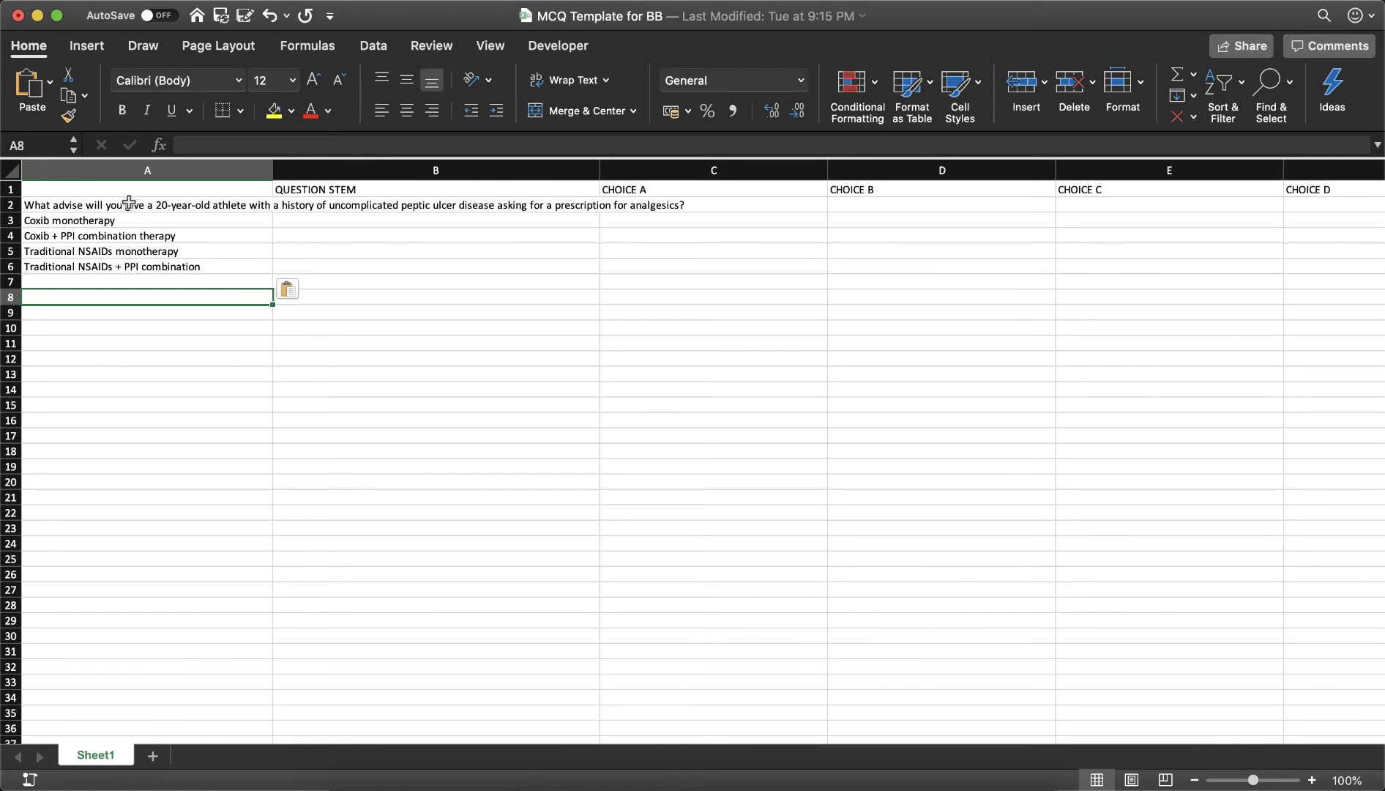
{"action": "left_click_drag", "start_coordinate": [129, 201], "coordinate": [119, 265]}
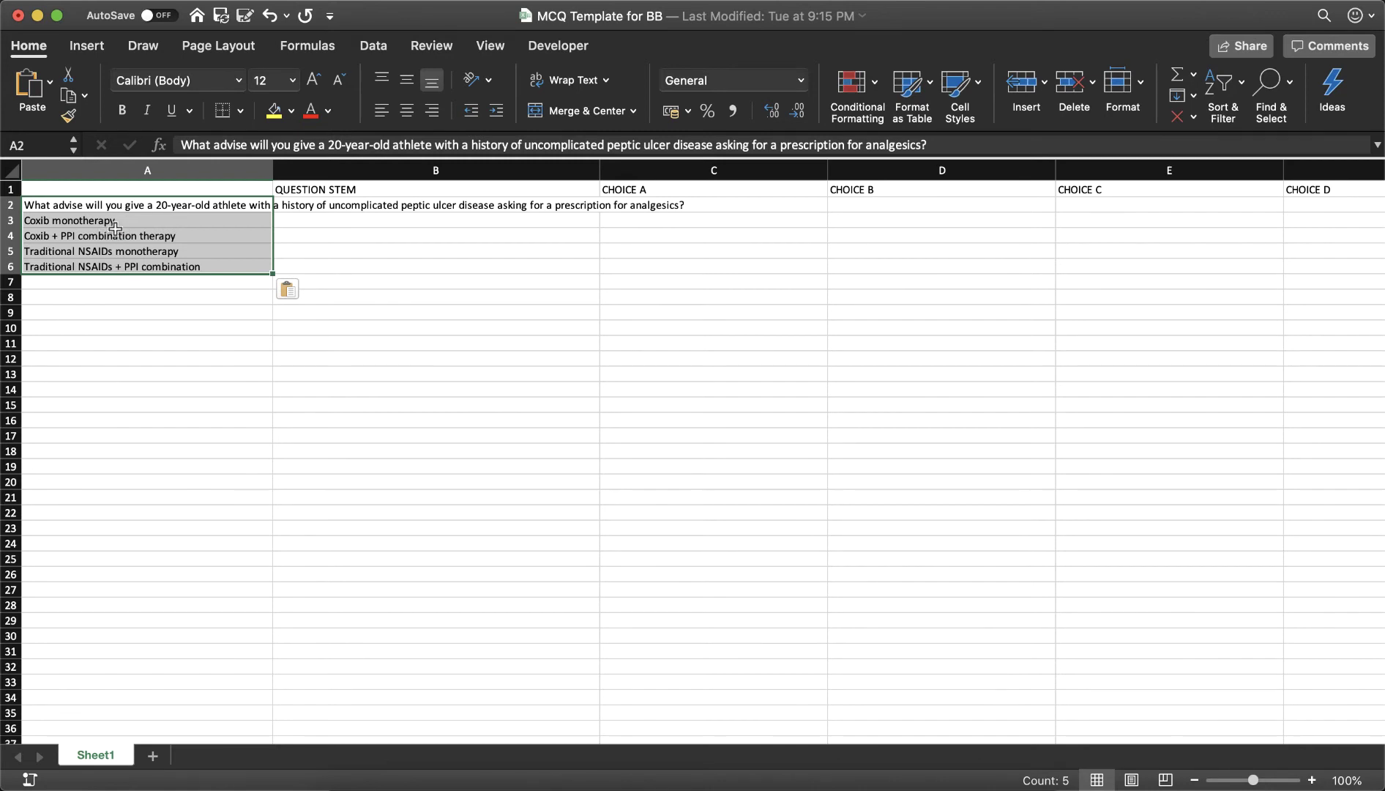
{"action": "key", "text": "super+c"}
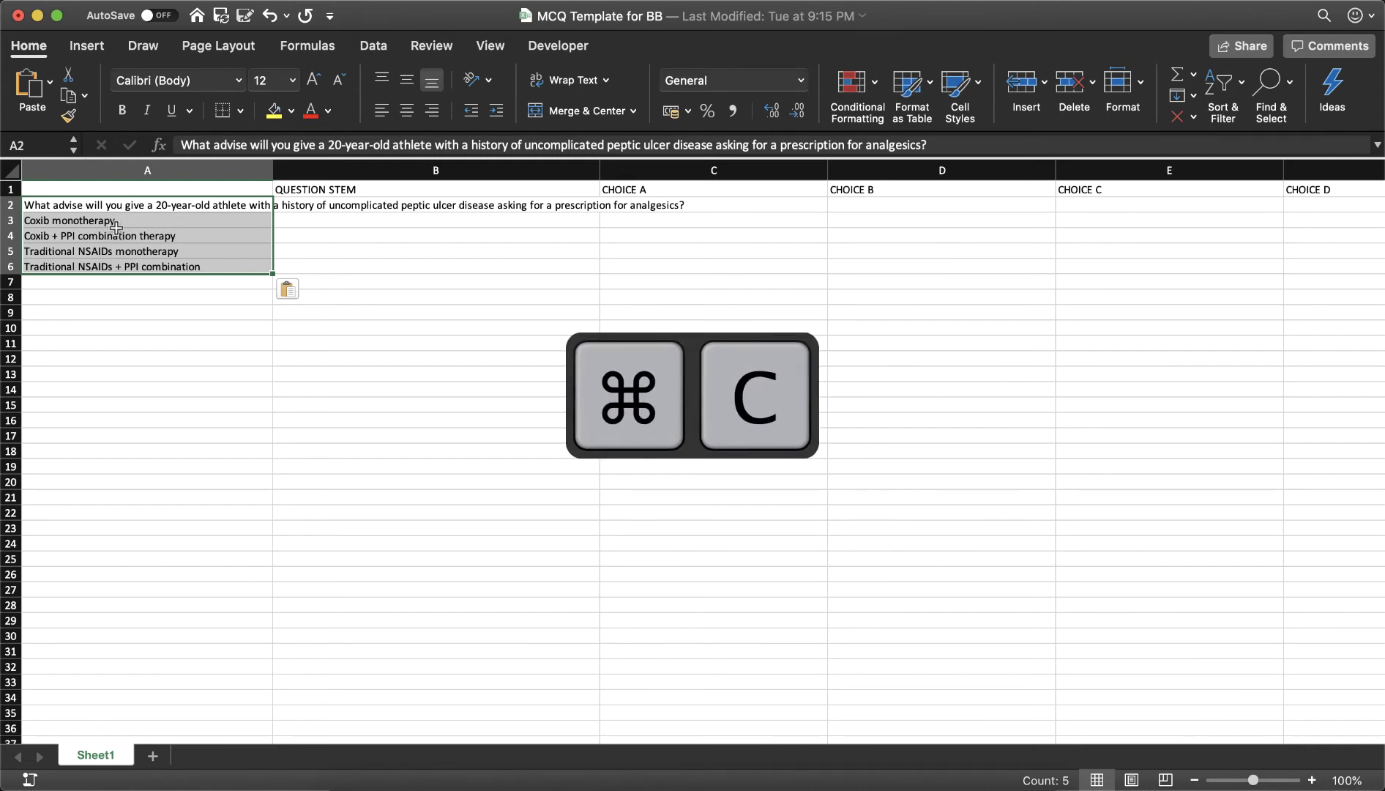
{"action": "key", "text": "super+c"}
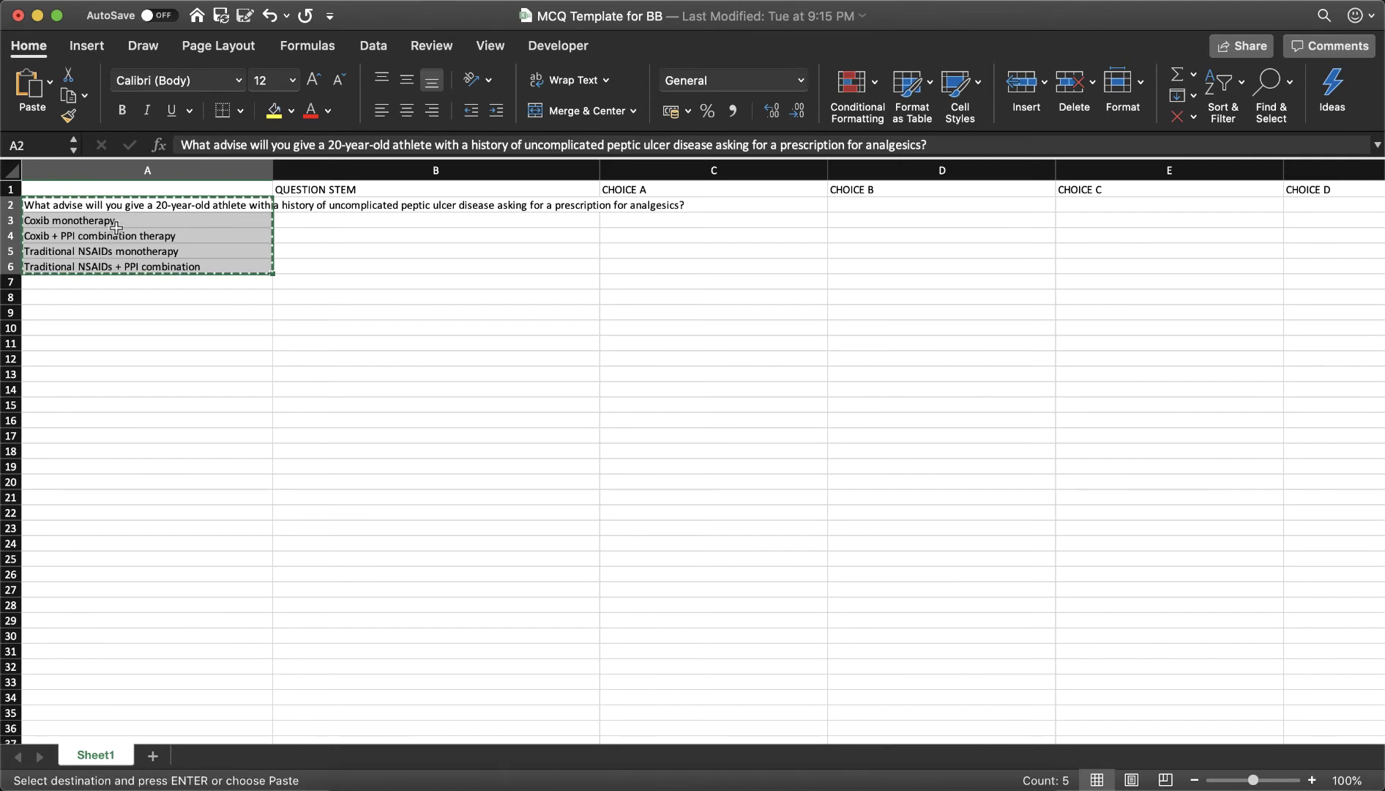
{"action": "left_click", "coordinate": [344, 205]}
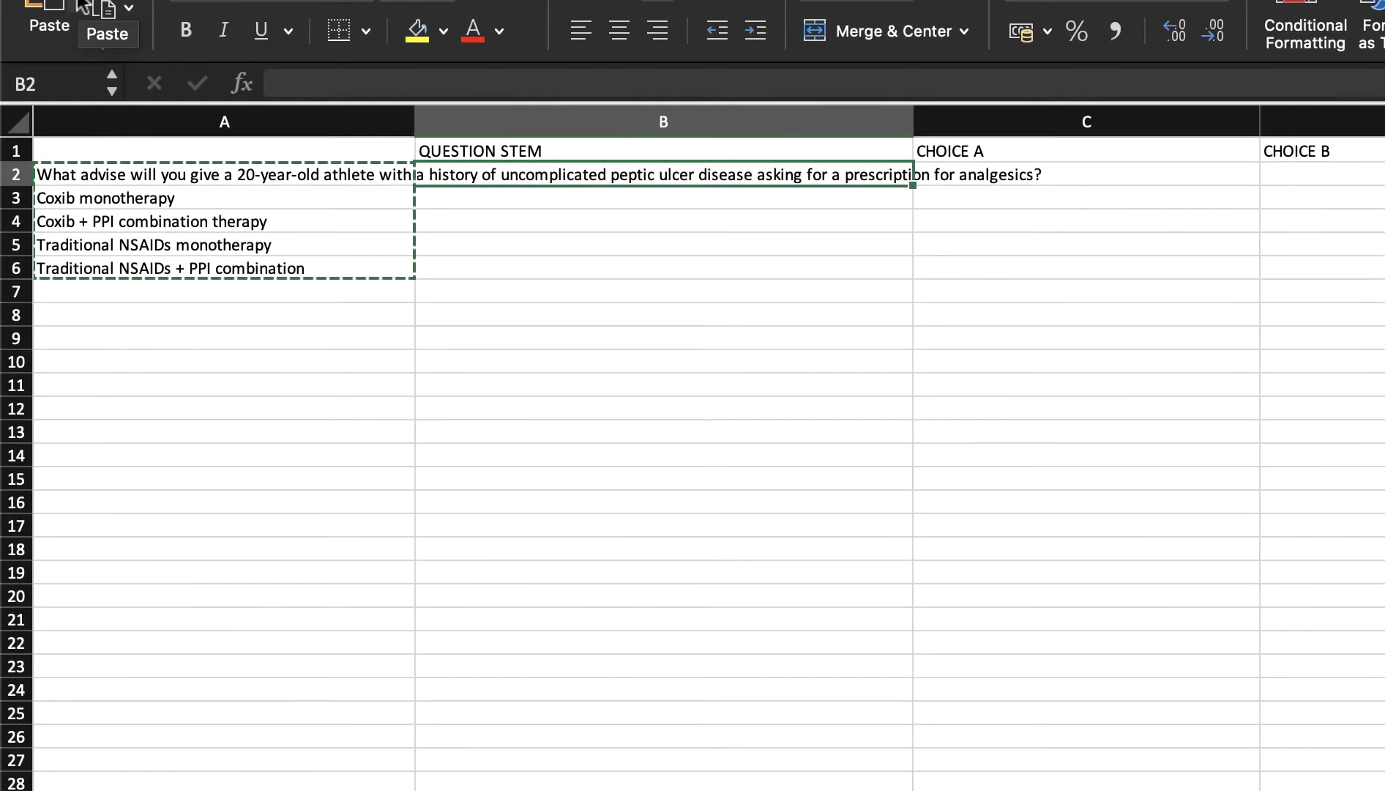
{"action": "left_click", "coordinate": [53, 87]}
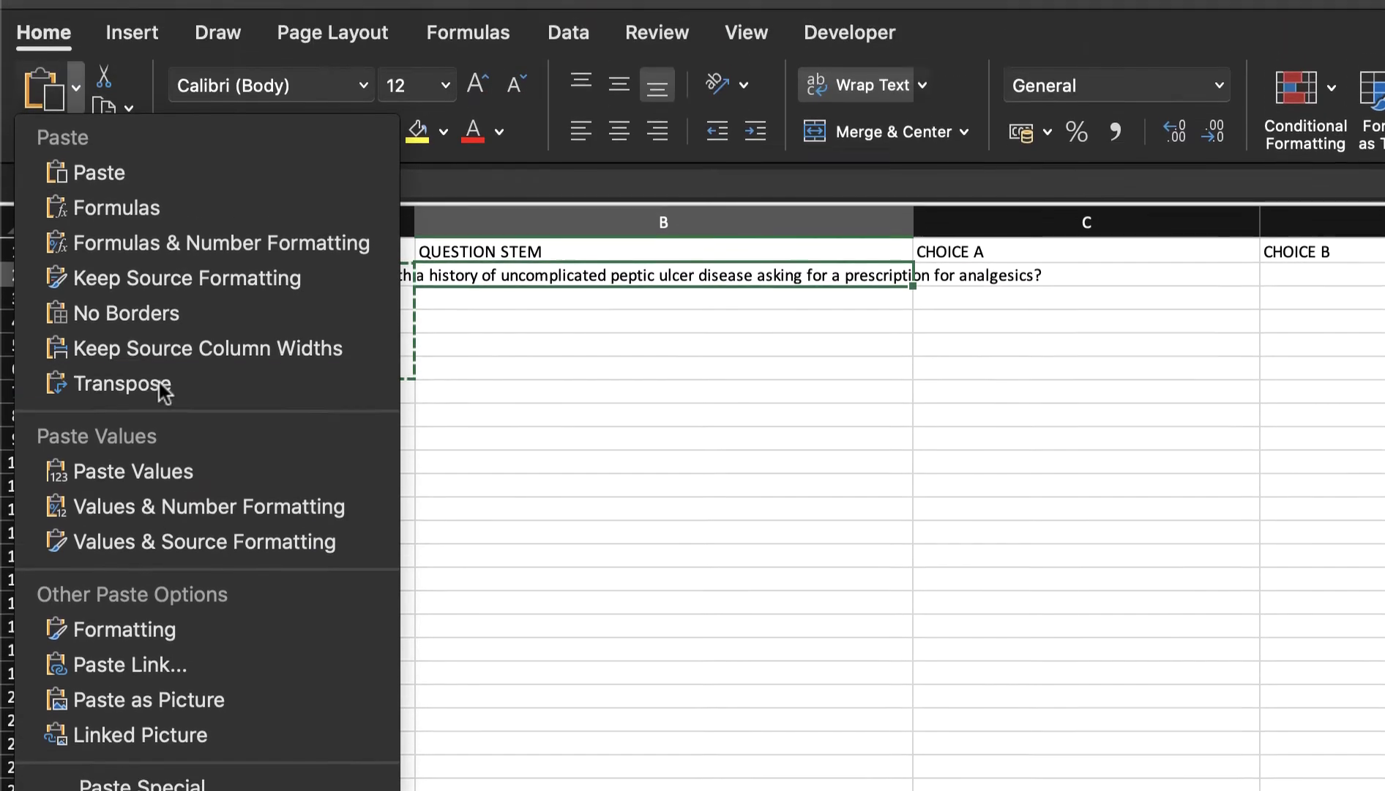
{"action": "left_click", "coordinate": [162, 292]}
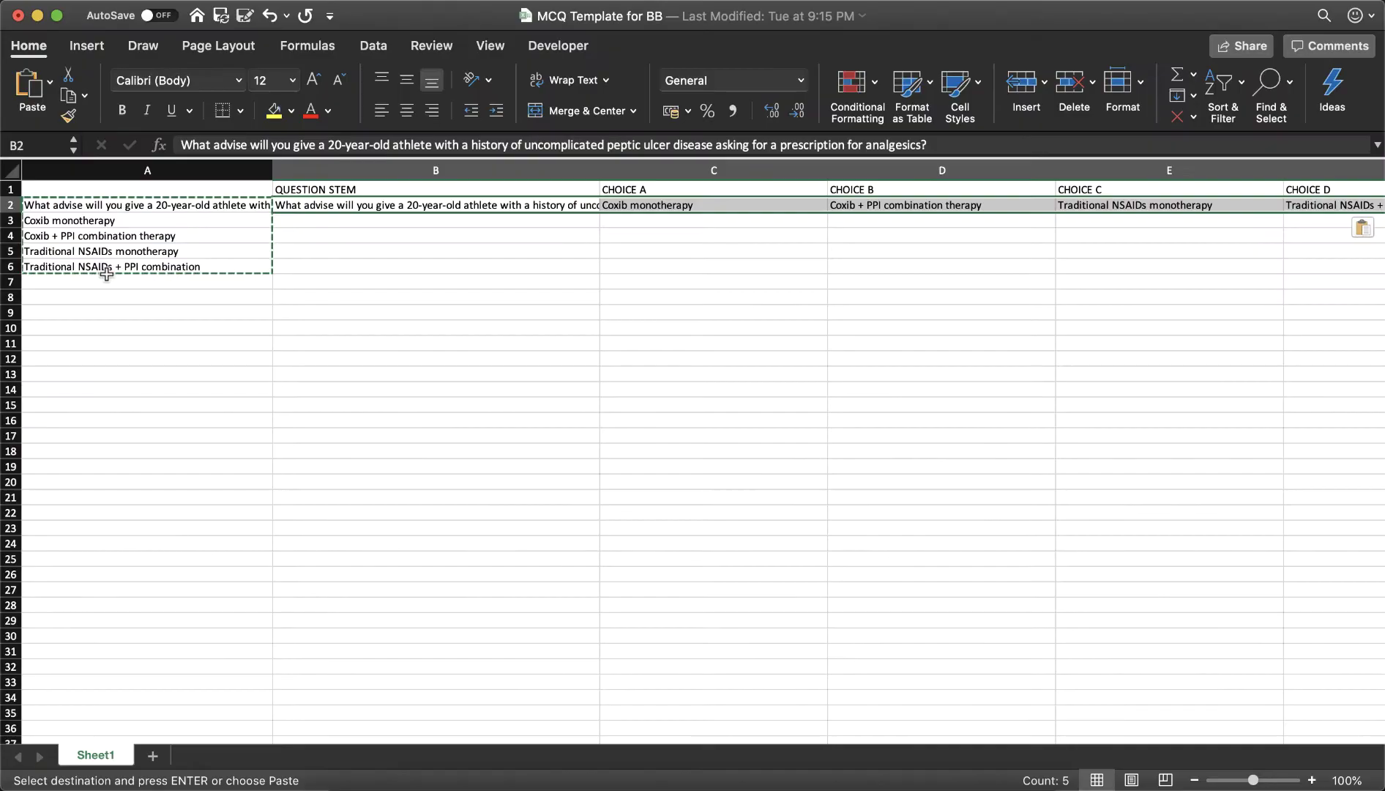
{"action": "left_click", "coordinate": [339, 241]}
{"action": "key", "text": "Escape"}
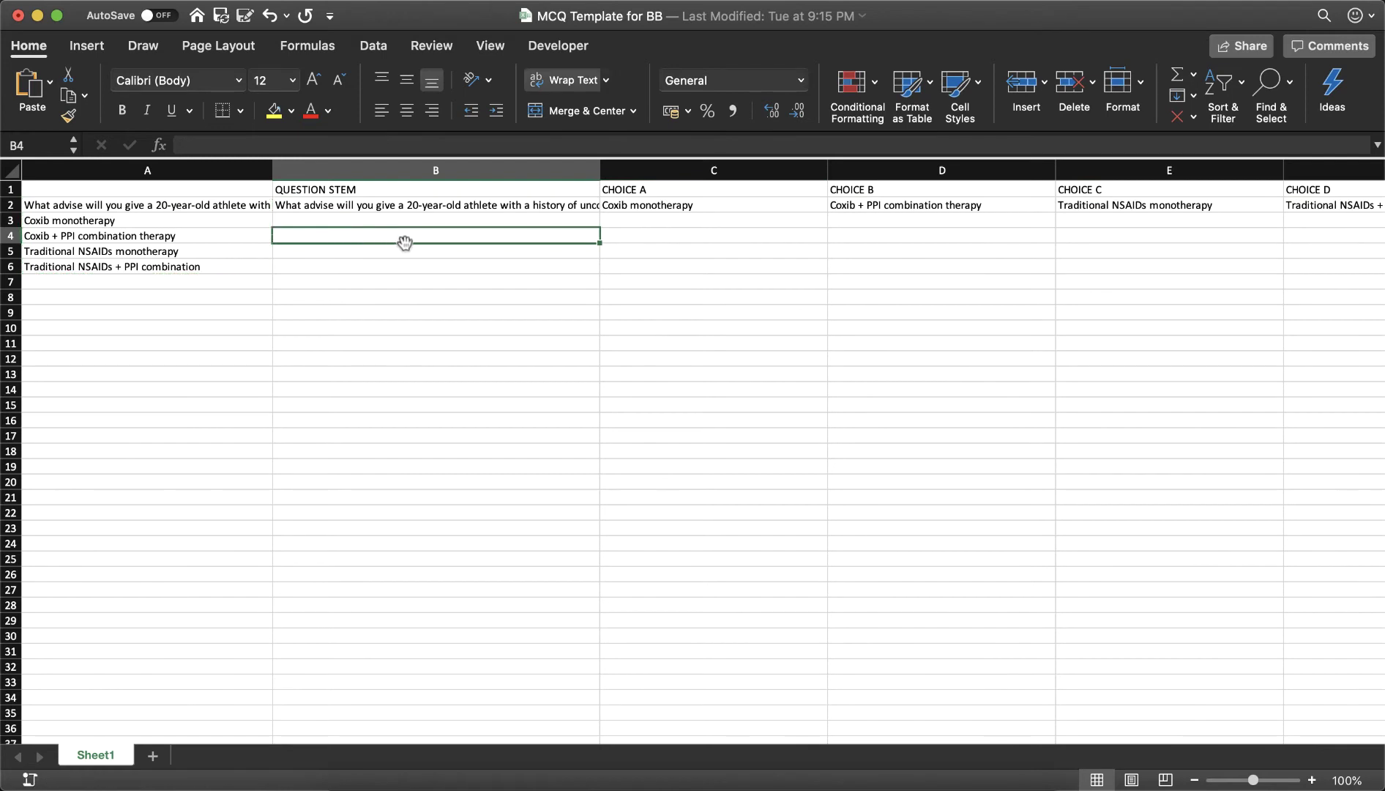
- Enter A as the KEY for the first question in cell G2
{"action": "scroll", "coordinate": [404, 241], "scroll_direction": "right", "scroll_amount": 5}
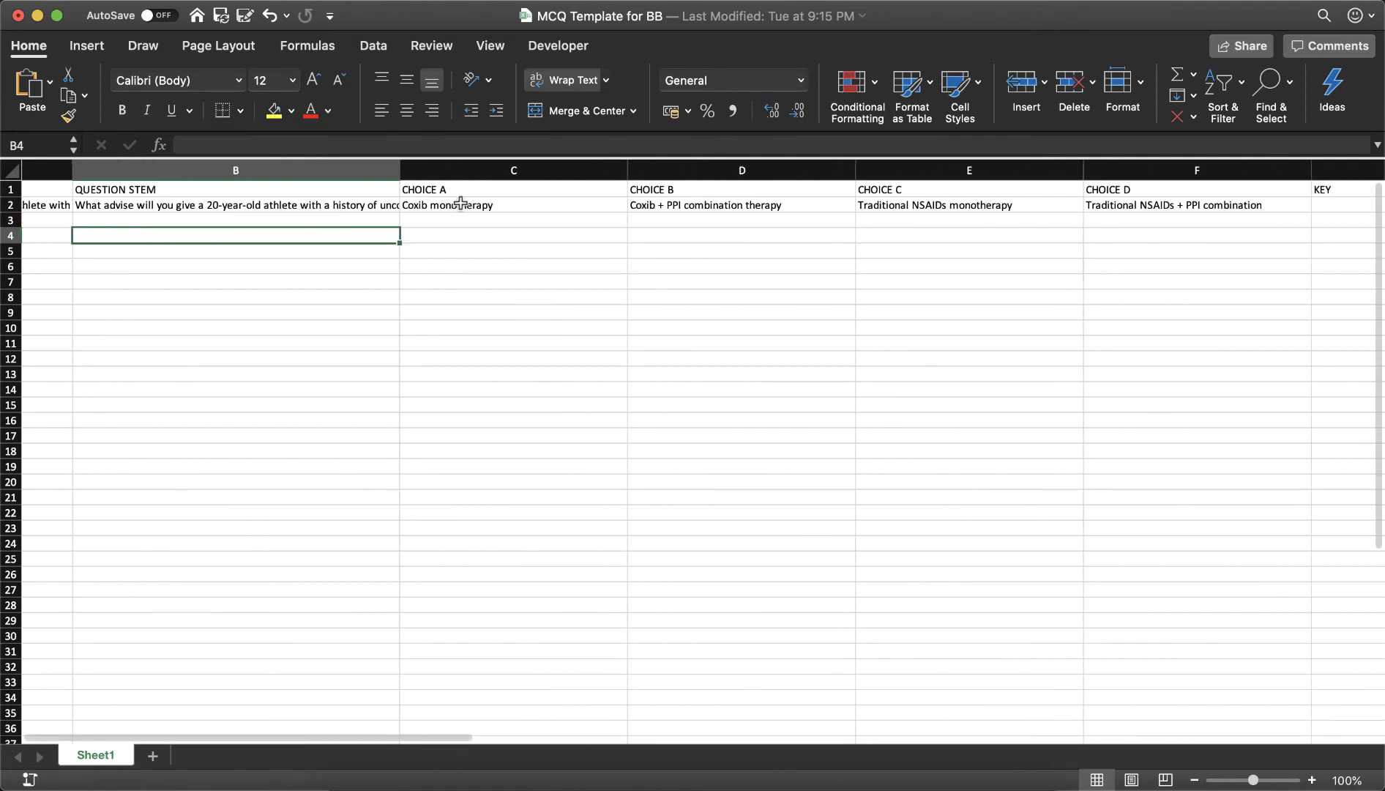
{"action": "scroll", "coordinate": [544, 222], "scroll_direction": "right", "scroll_amount": 5}
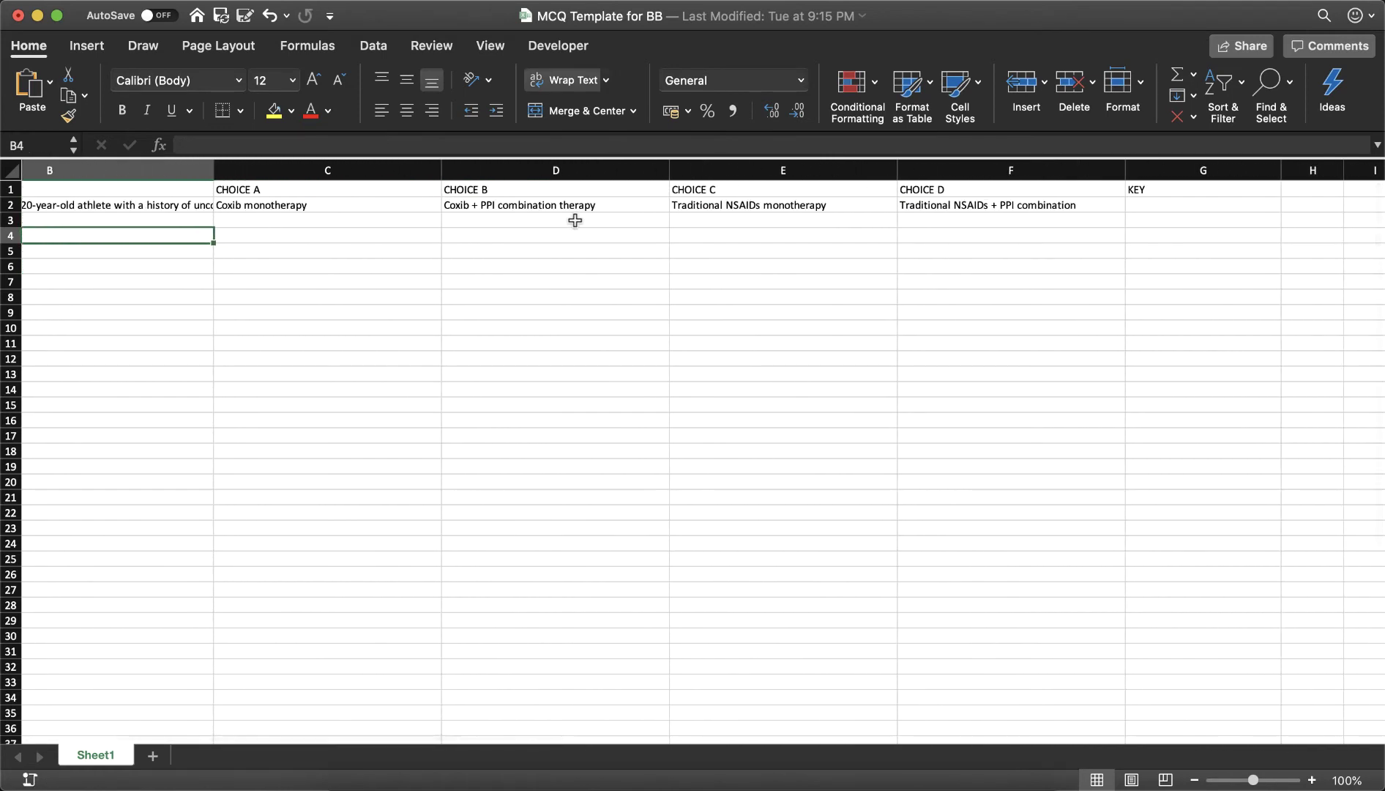
{"action": "scroll", "coordinate": [575, 220], "scroll_direction": "right", "scroll_amount": 4}
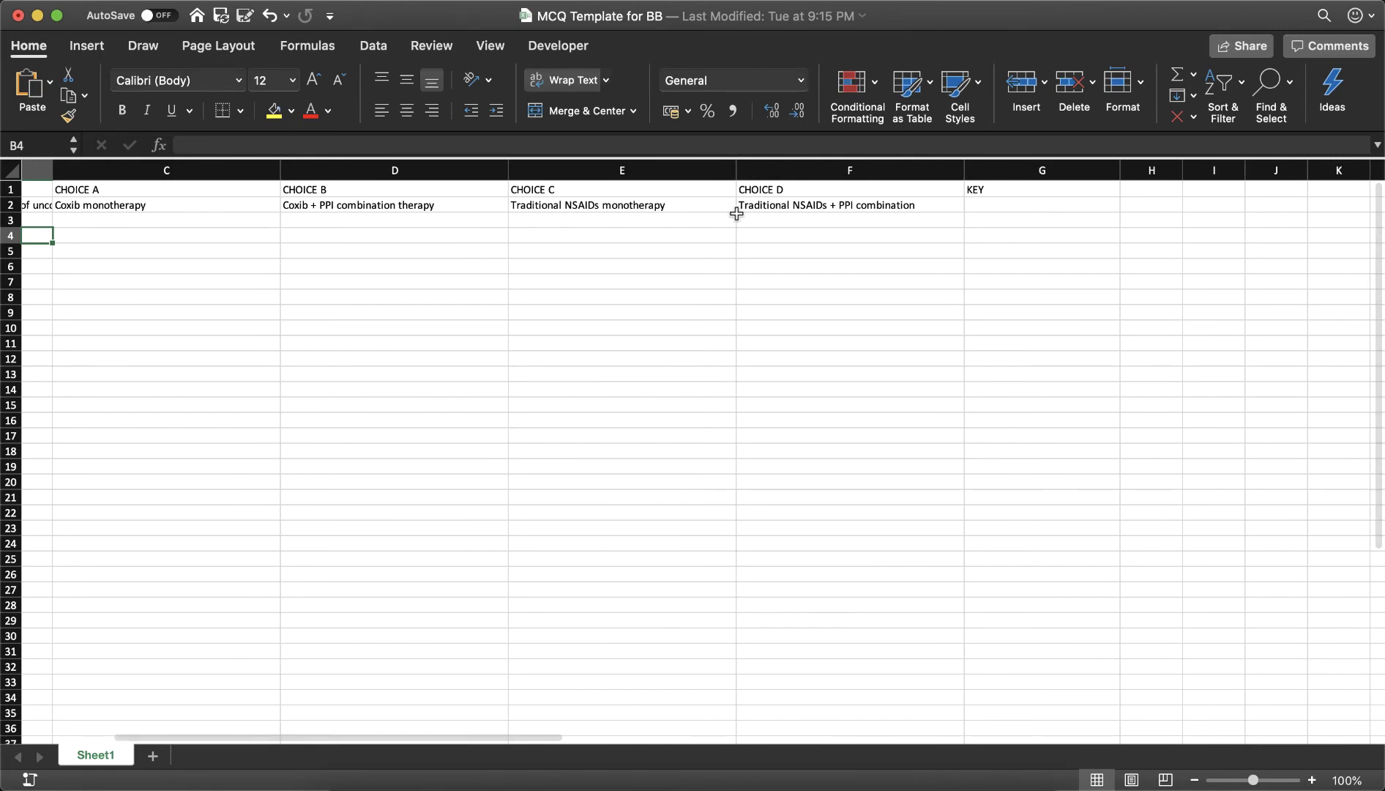
{"action": "left_click", "coordinate": [1017, 207]}
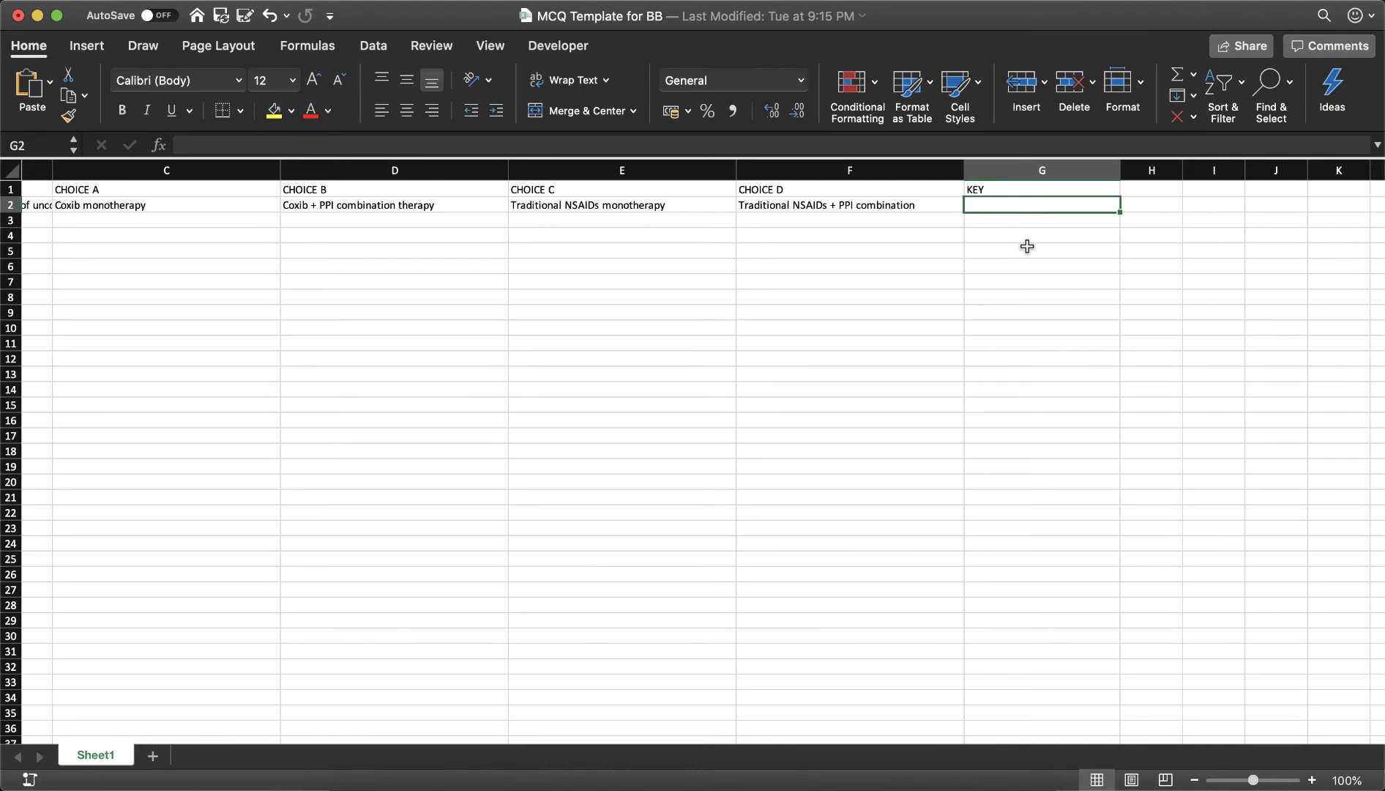
{"action": "type", "text": "A"}
{"action": "left_click", "coordinate": [732, 236]}
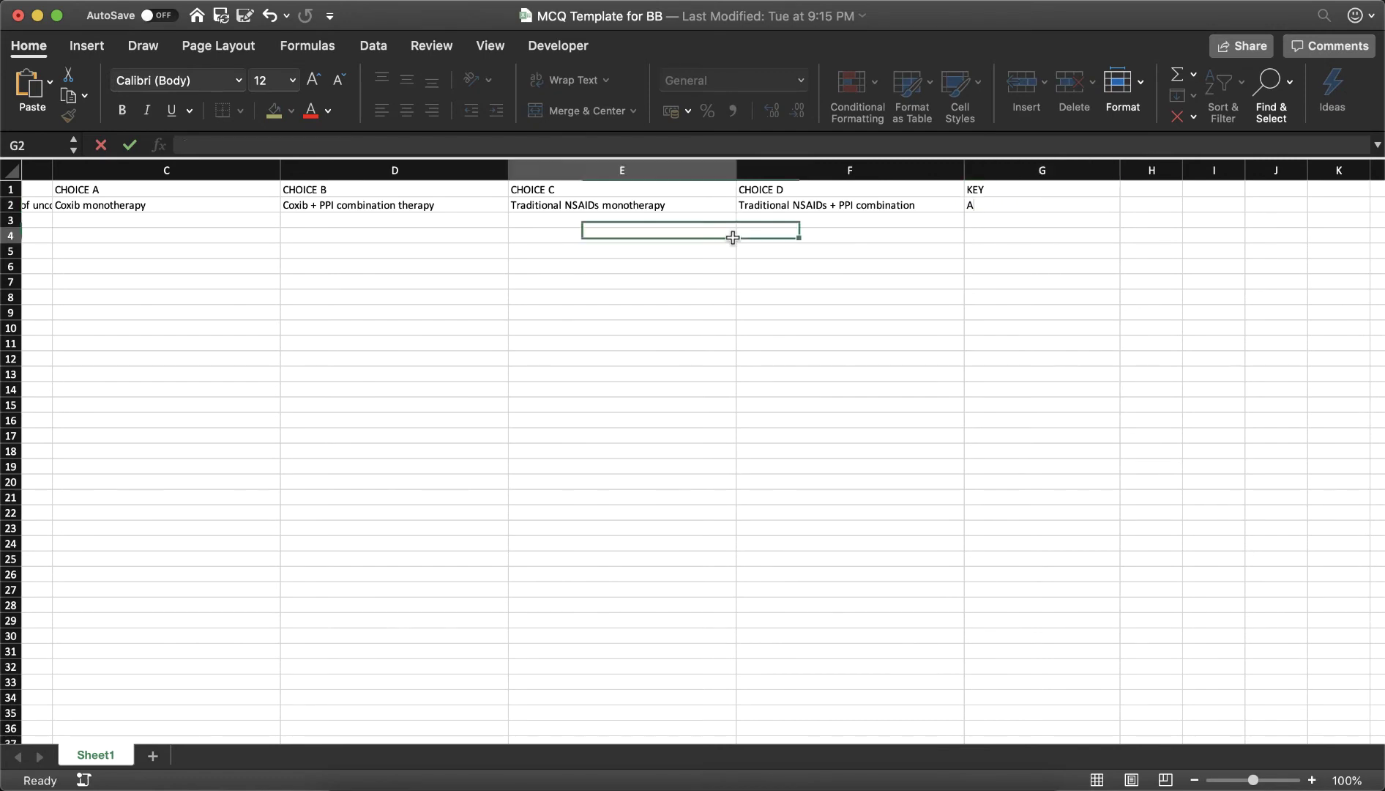
- Clear the first question and its choices from cells A2:A7
{"action": "scroll", "coordinate": [729, 249], "scroll_direction": "left", "scroll_amount": 5}
{"action": "scroll", "coordinate": [729, 248], "scroll_direction": "left", "scroll_amount": 3}
{"action": "left_click_drag", "start_coordinate": [176, 205], "coordinate": [183, 276]}
{"action": "key", "text": "Delete"}
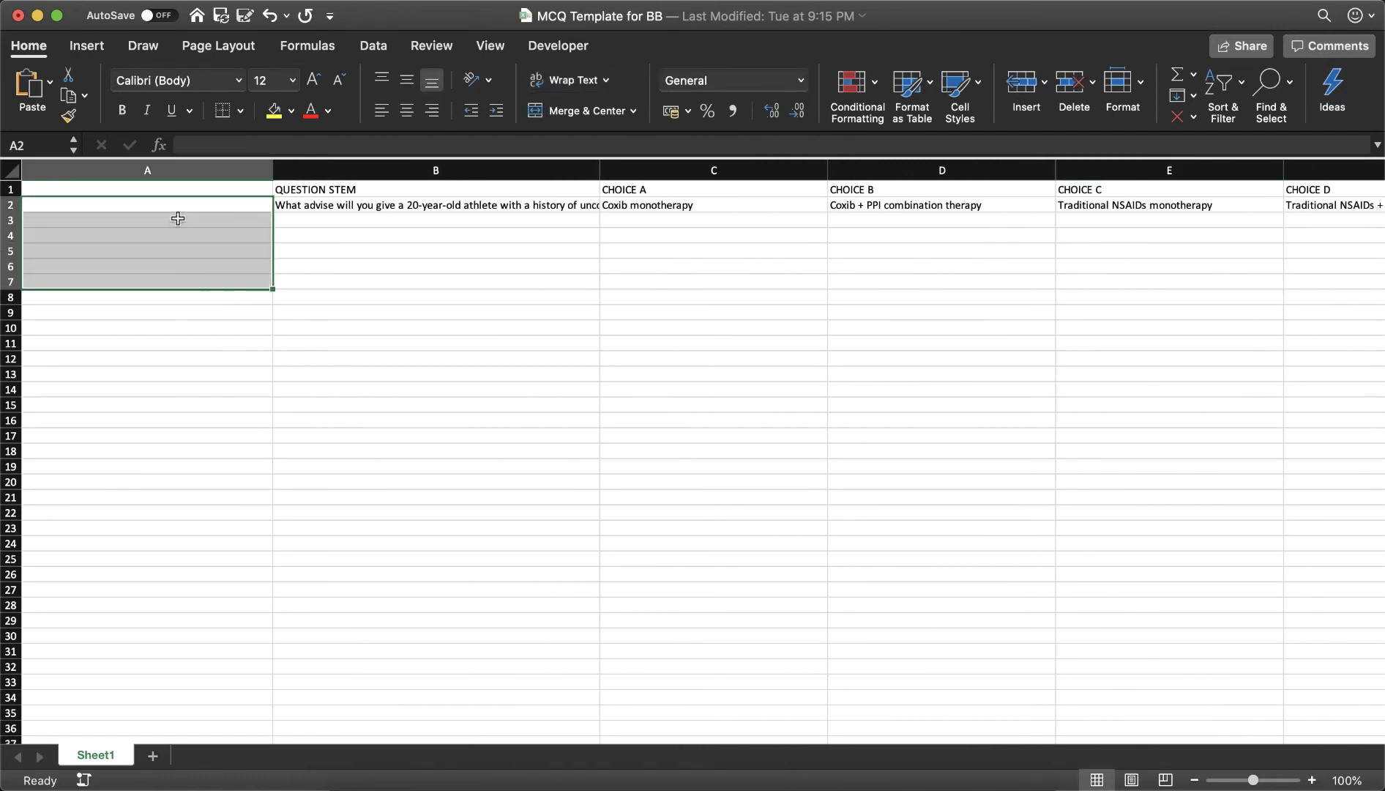
- Copy the second question, about the 25-year-old female, with its choices from Word into Excel cell A3, matching the destination formatting
{"action": "left_click", "coordinate": [183, 221]}
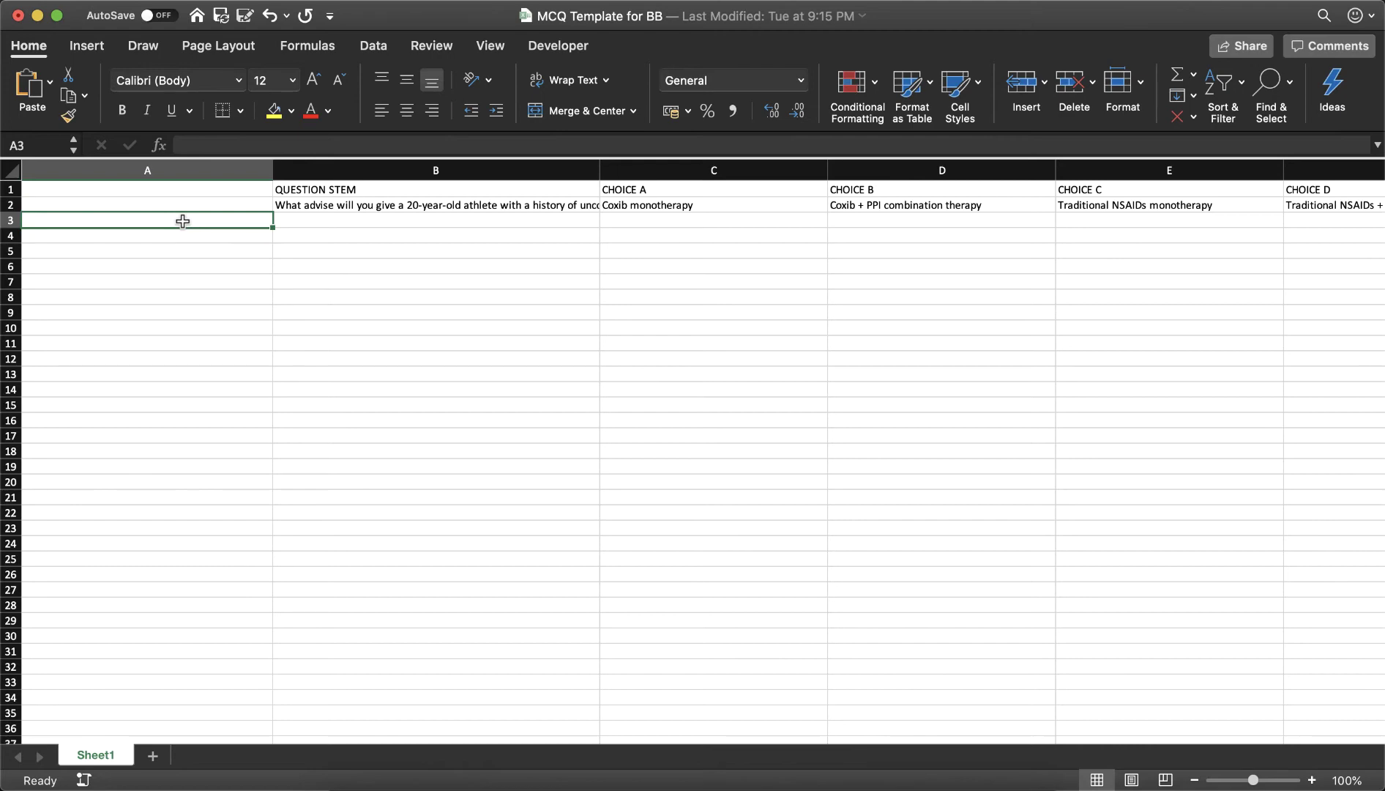
{"action": "key", "text": "super+Tab"}
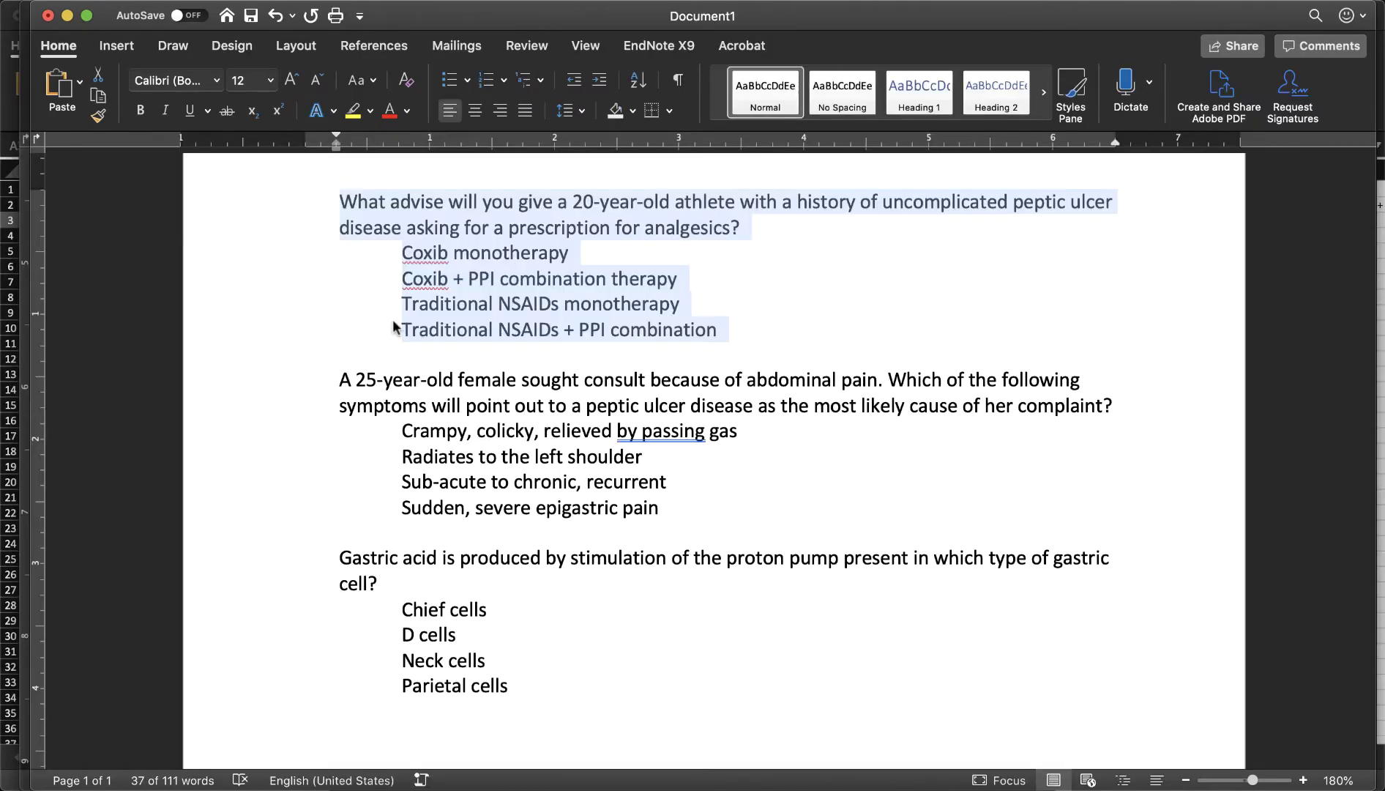
{"action": "scroll", "coordinate": [406, 322], "scroll_direction": "down", "scroll_amount": 2}
{"action": "left_click_drag", "start_coordinate": [671, 457], "coordinate": [299, 318]}
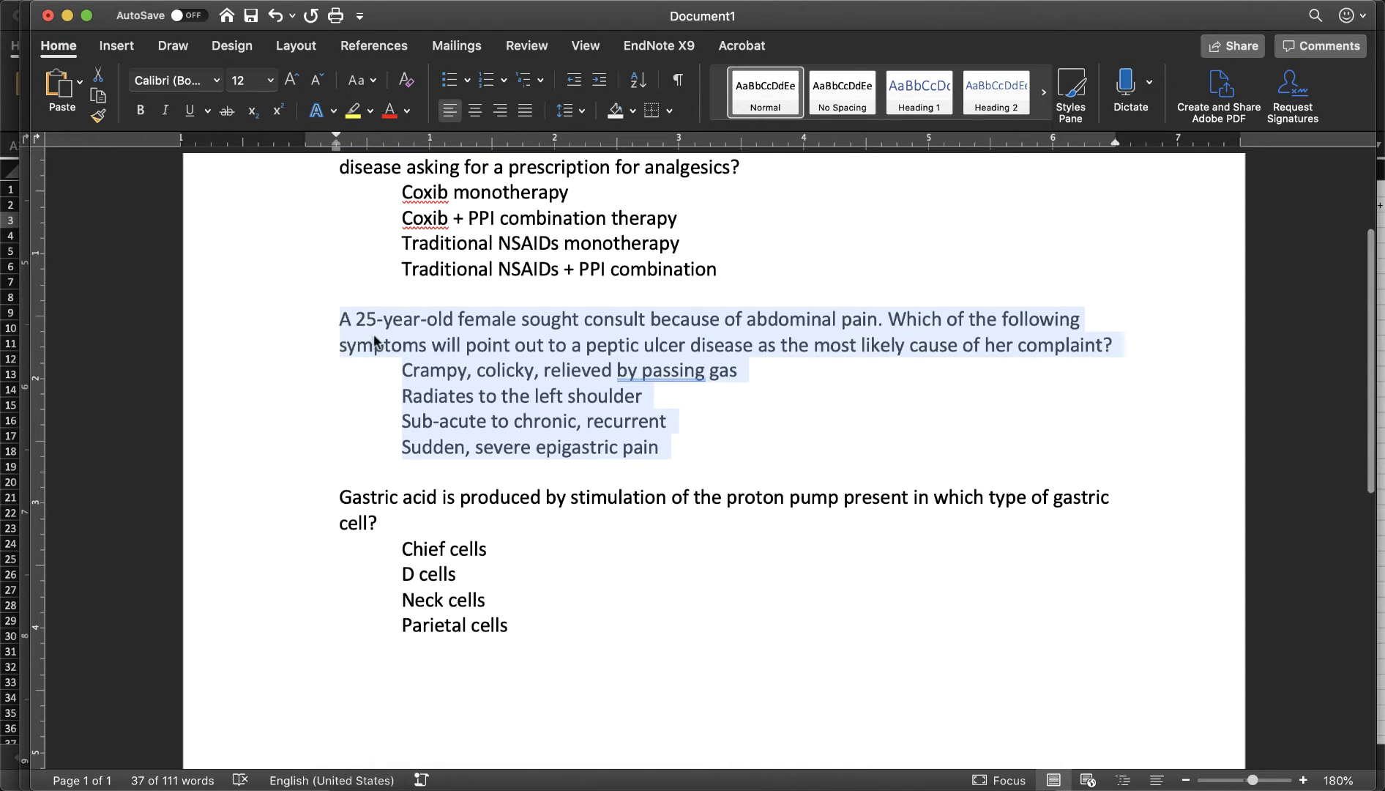
{"action": "key", "text": "super+Tab"}
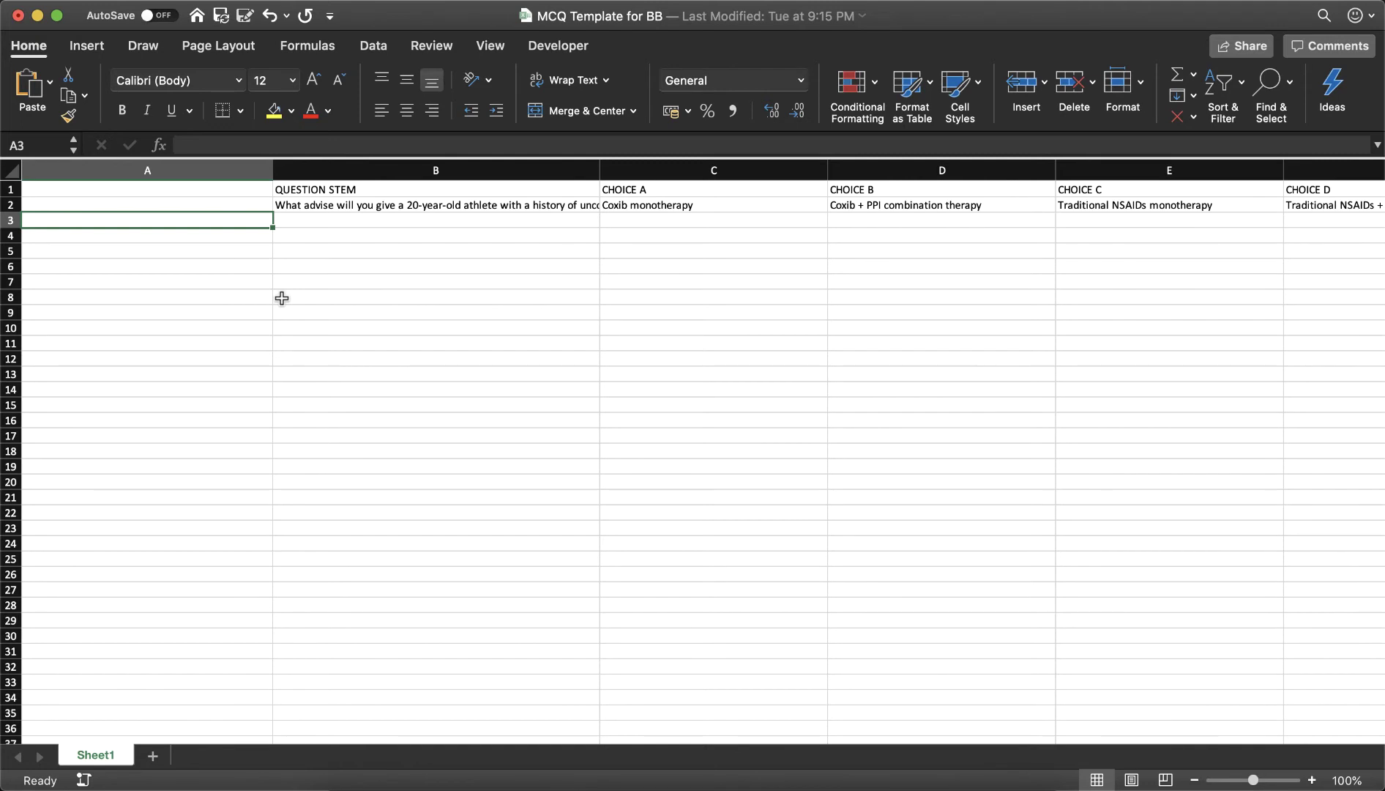
{"action": "key", "text": "super+v"}
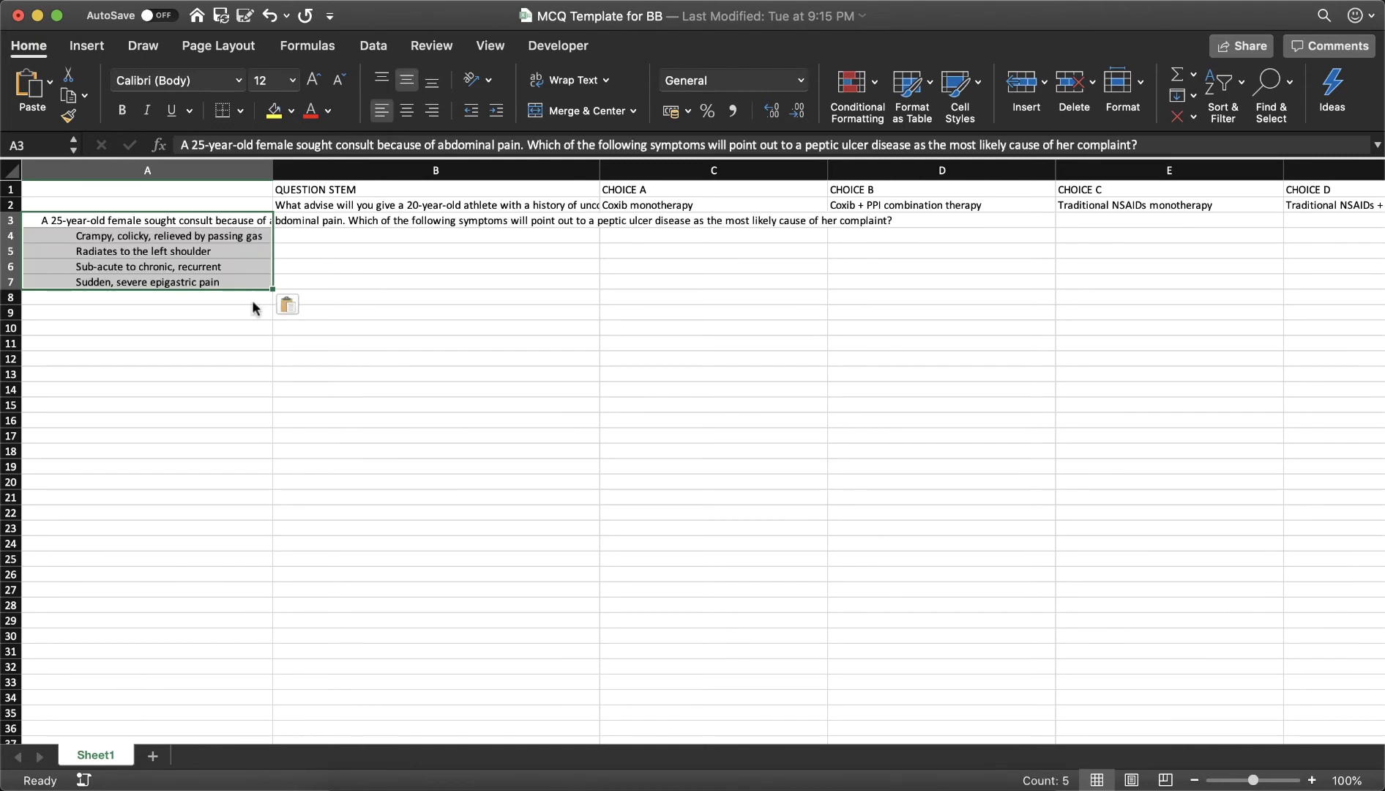
{"action": "left_click", "coordinate": [287, 303]}
{"action": "left_click", "coordinate": [316, 345]}
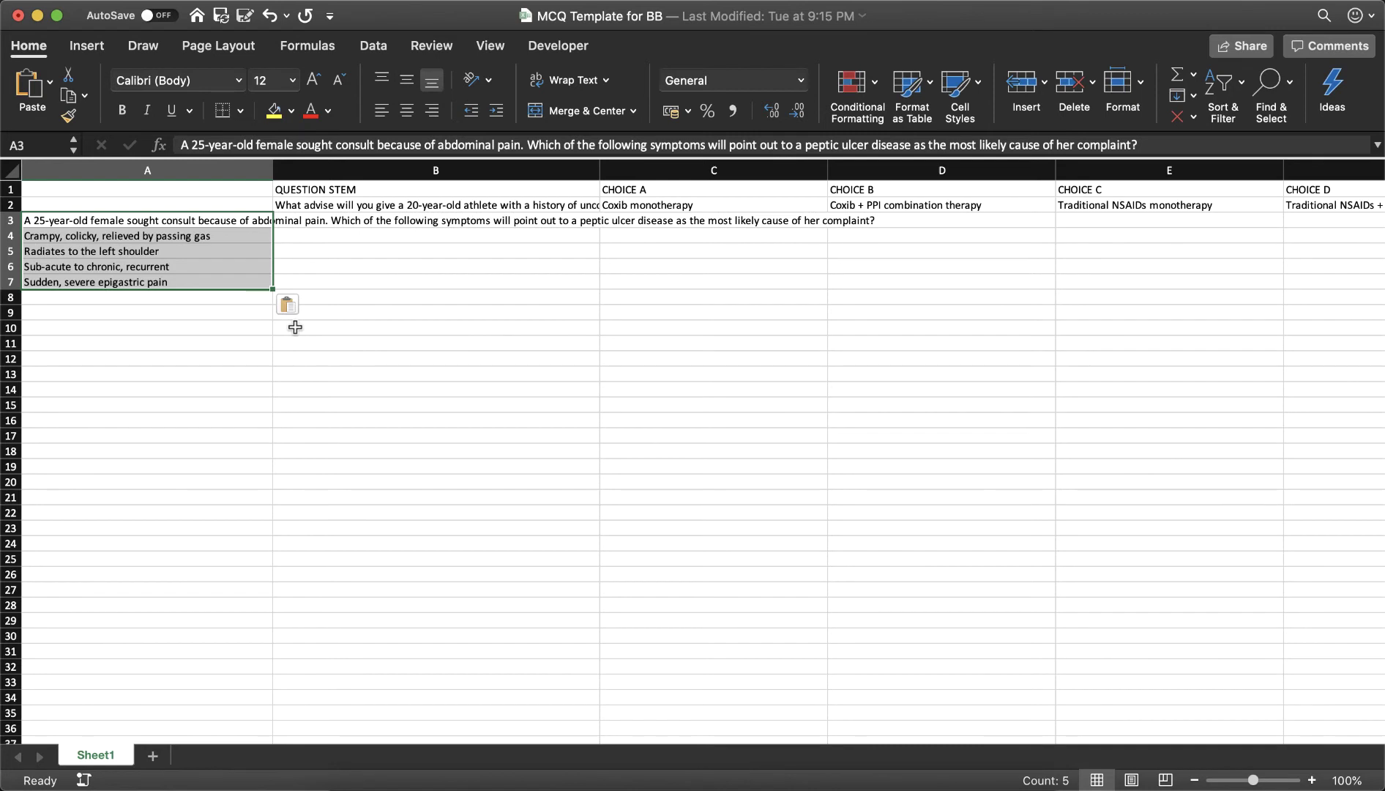
- Copy the second question's cells A3:A7 and paste them transposed across row 3, starting at B3
{"action": "key", "text": "super+c"}
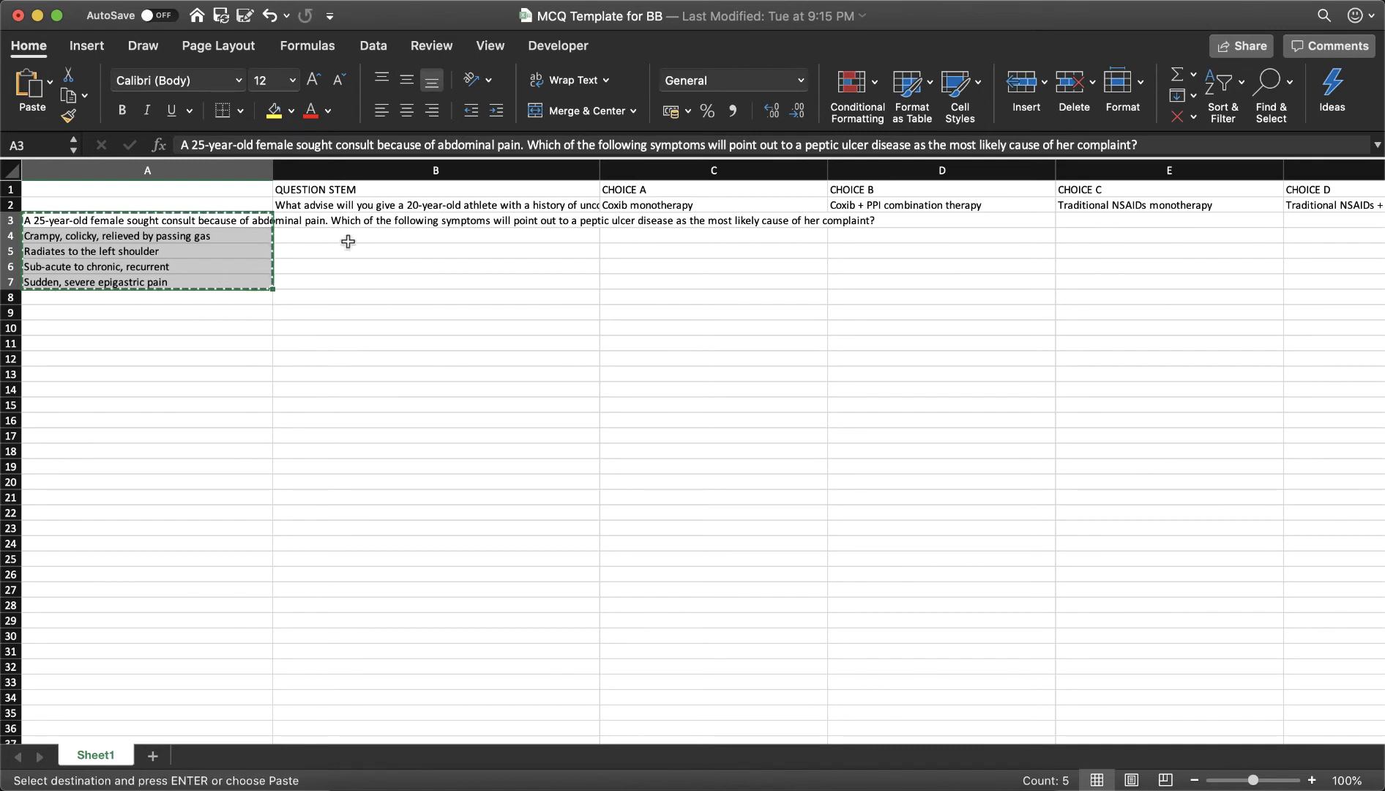
{"action": "left_click", "coordinate": [361, 221]}
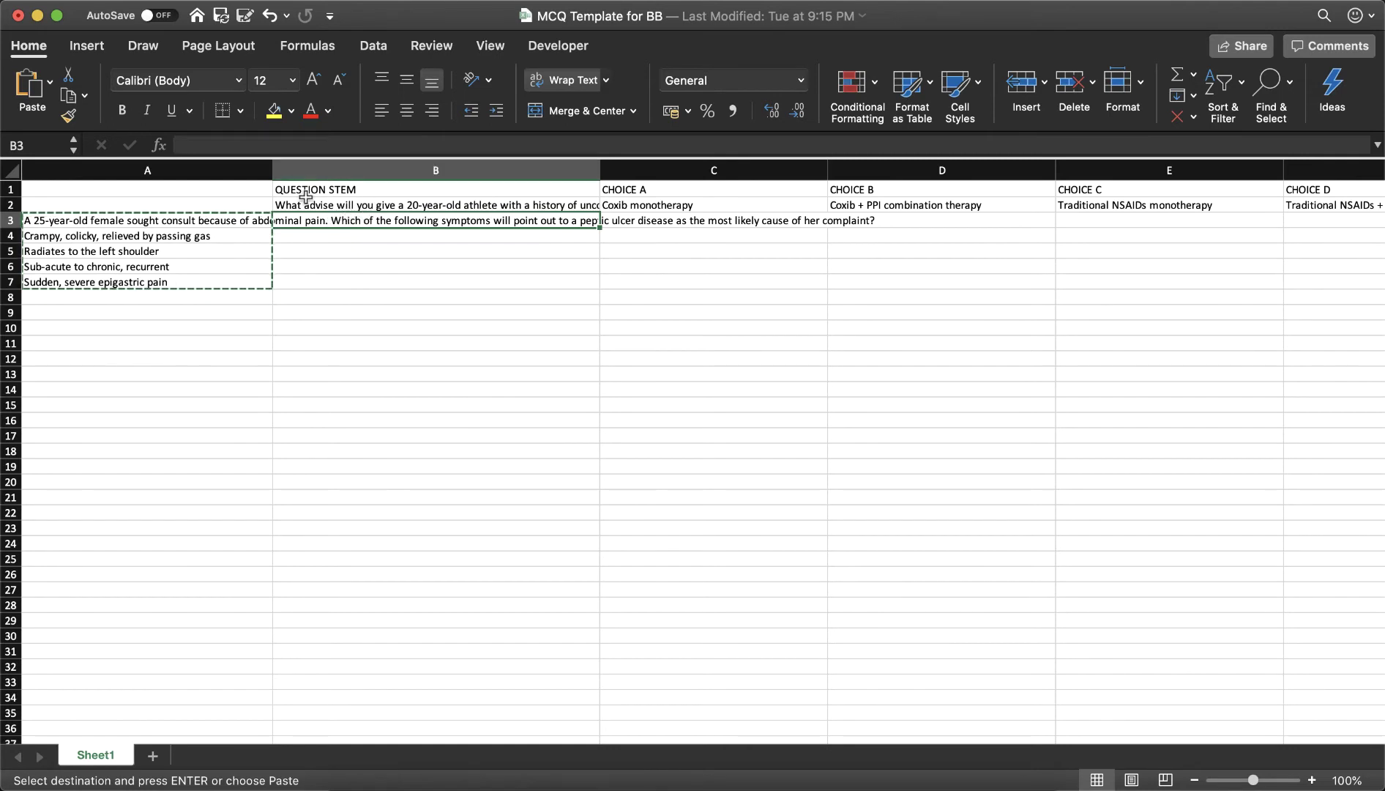
{"action": "left_click", "coordinate": [51, 84]}
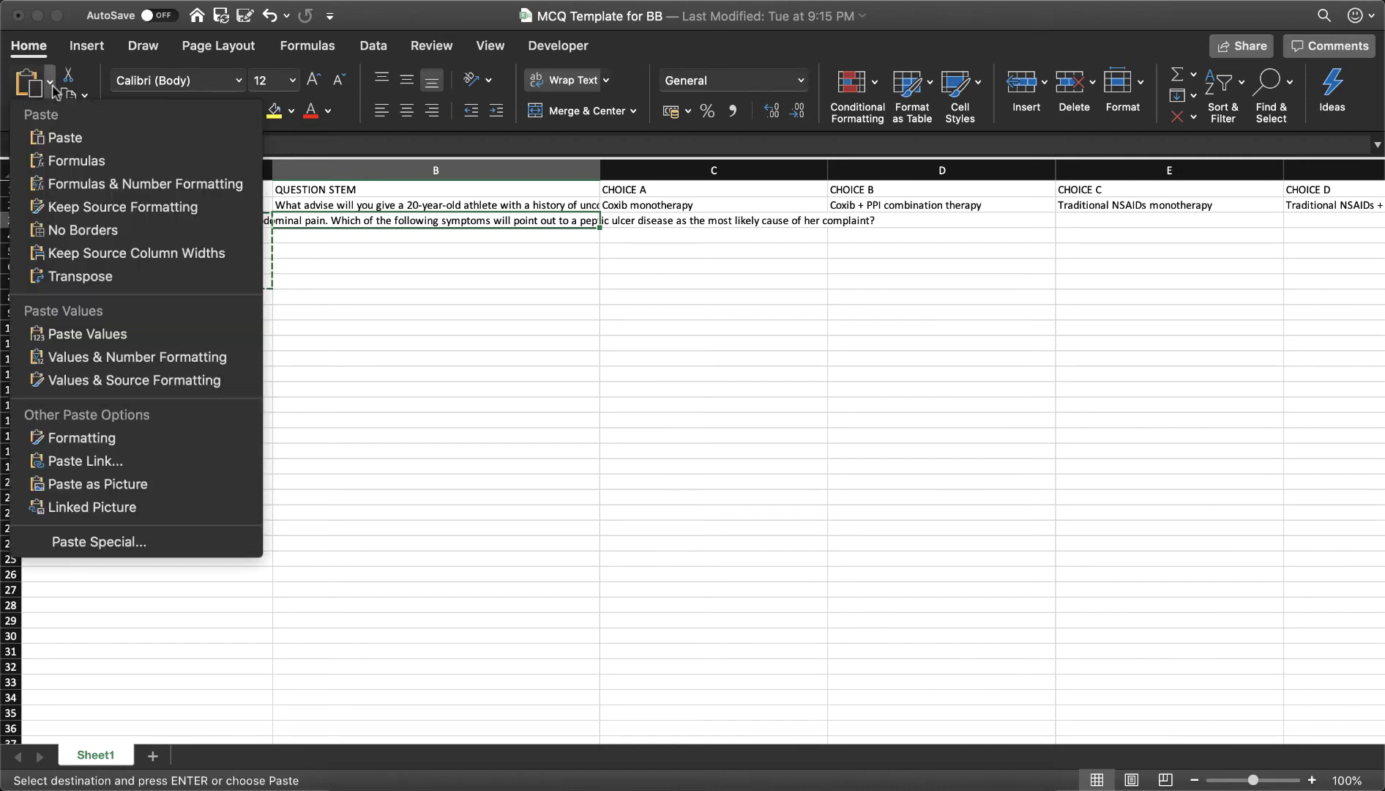
{"action": "left_click", "coordinate": [71, 278]}
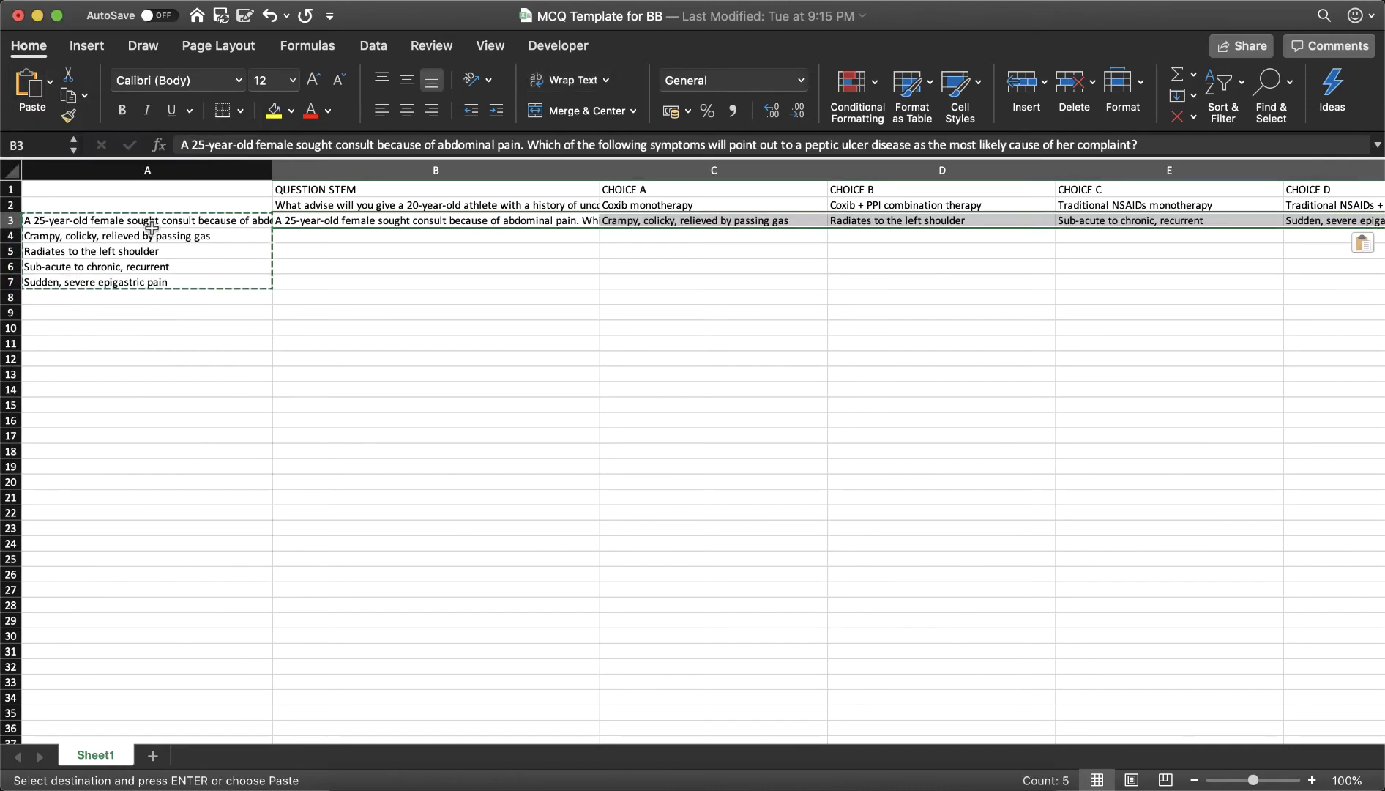
- Clear the second question and its choices from cells A3:A7
{"action": "left_click", "coordinate": [140, 205]}
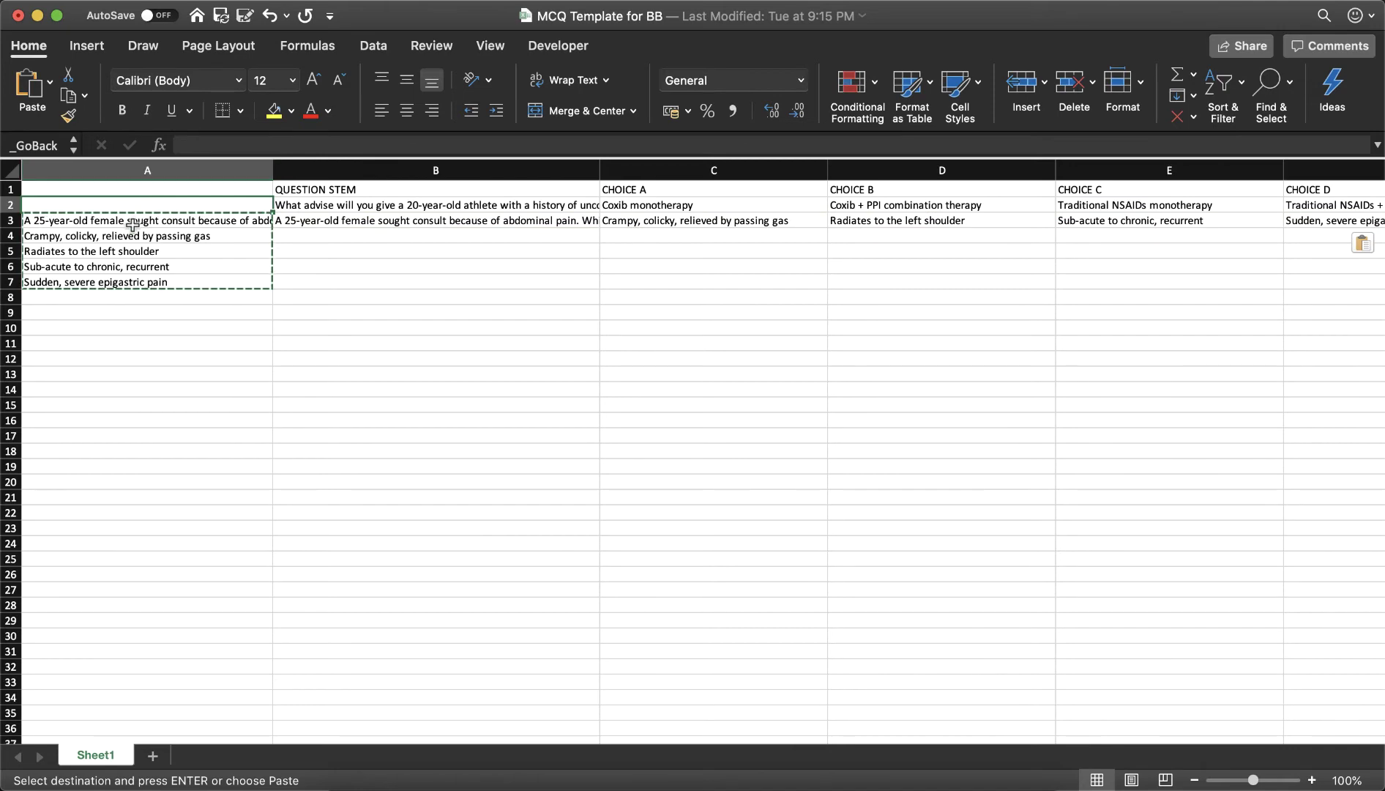
{"action": "left_click_drag", "start_coordinate": [133, 226], "coordinate": [130, 284]}
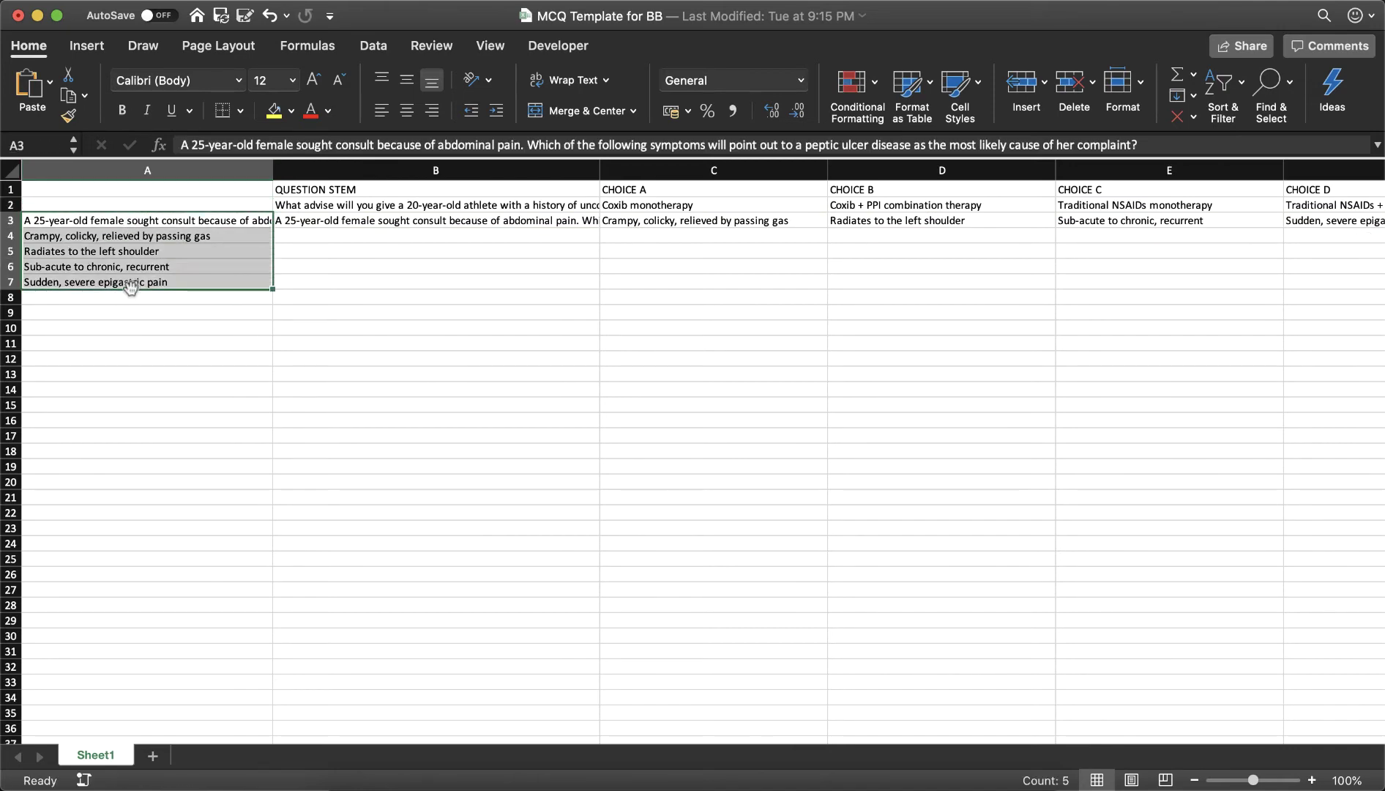
{"action": "key", "text": "Delete"}
- Copy the third question, about gastric acid production, with its choices from Word into Excel cell A4, matching the destination formatting
{"action": "key", "text": "super+Tab"}
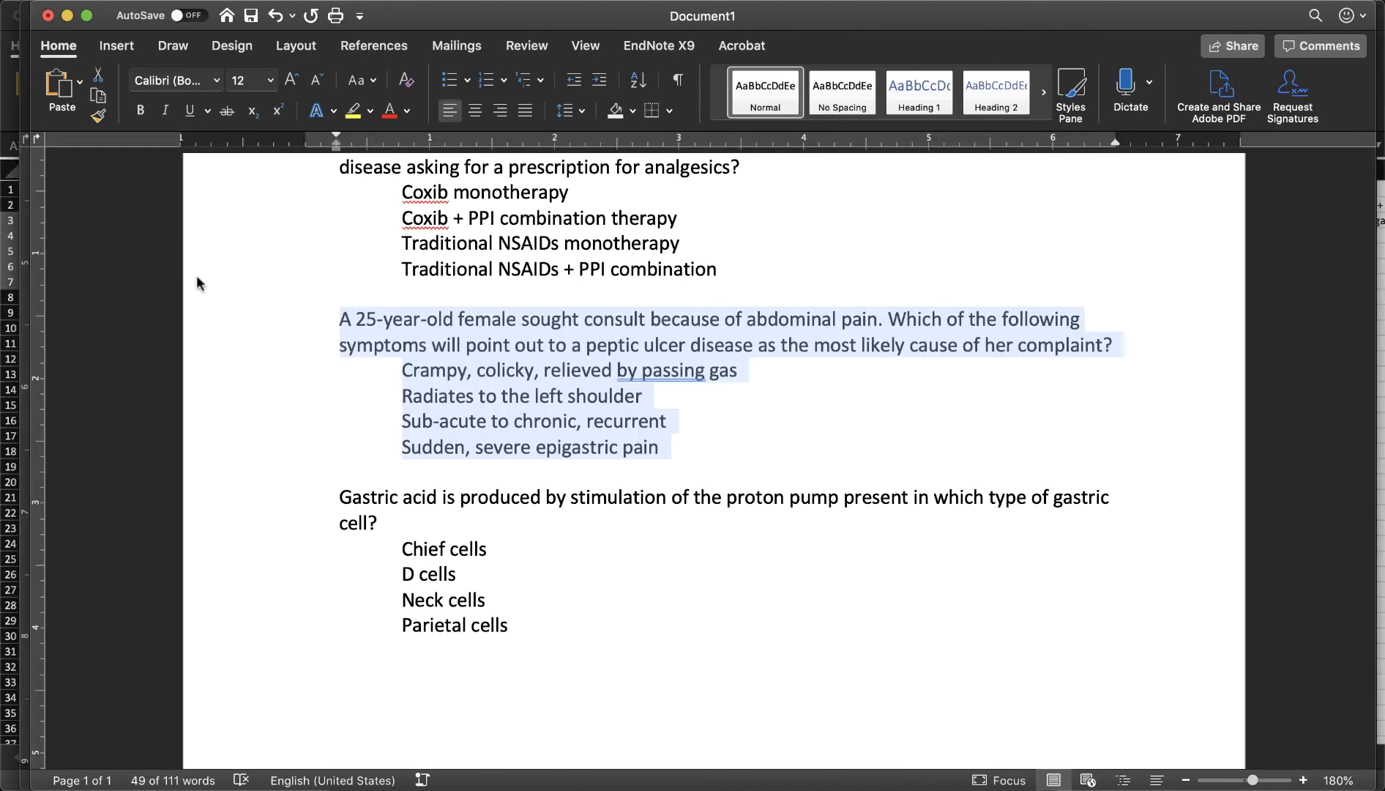
{"action": "scroll", "coordinate": [427, 457], "scroll_direction": "down", "scroll_amount": 5}
{"action": "left_click_drag", "start_coordinate": [517, 511], "coordinate": [275, 390]}
{"action": "key", "text": "super+Tab"}
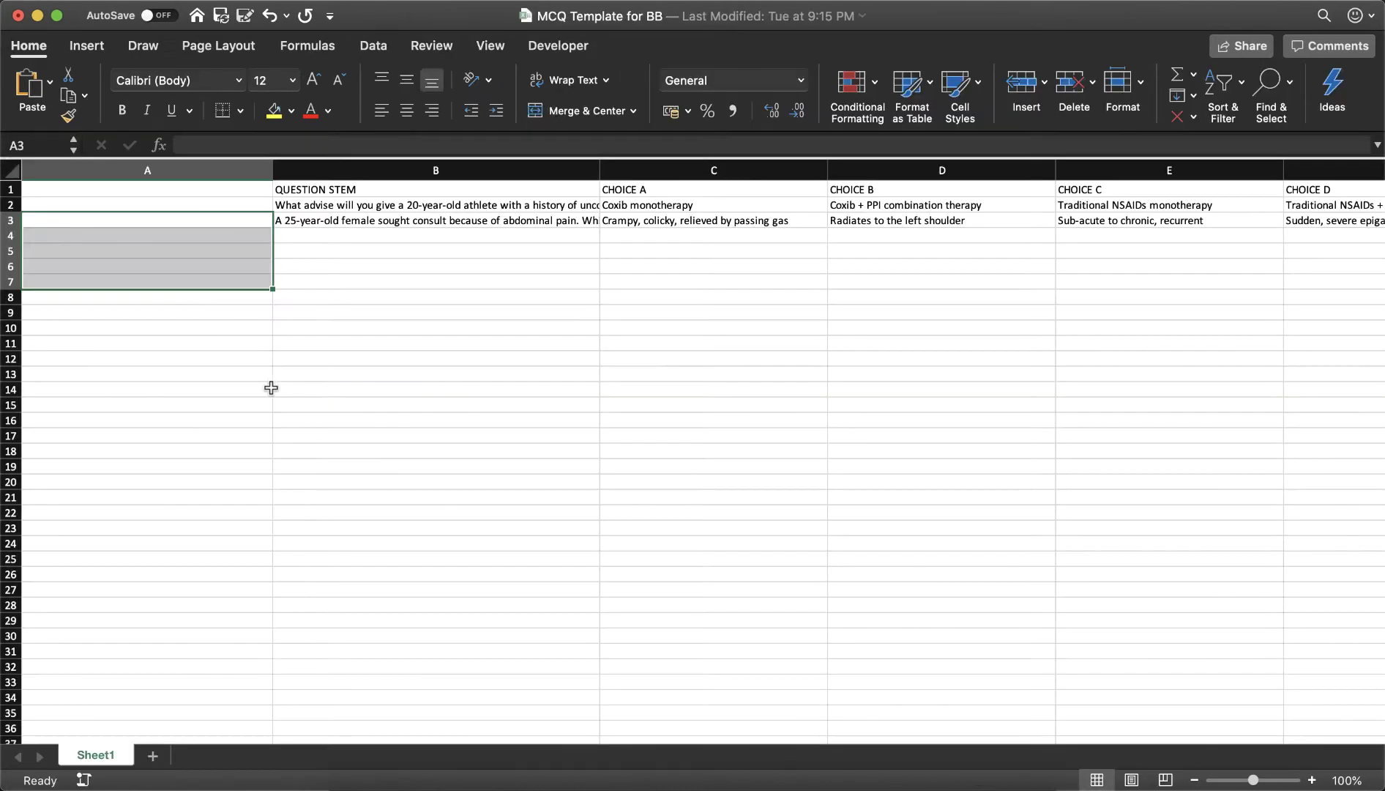
{"action": "left_click", "coordinate": [170, 233]}
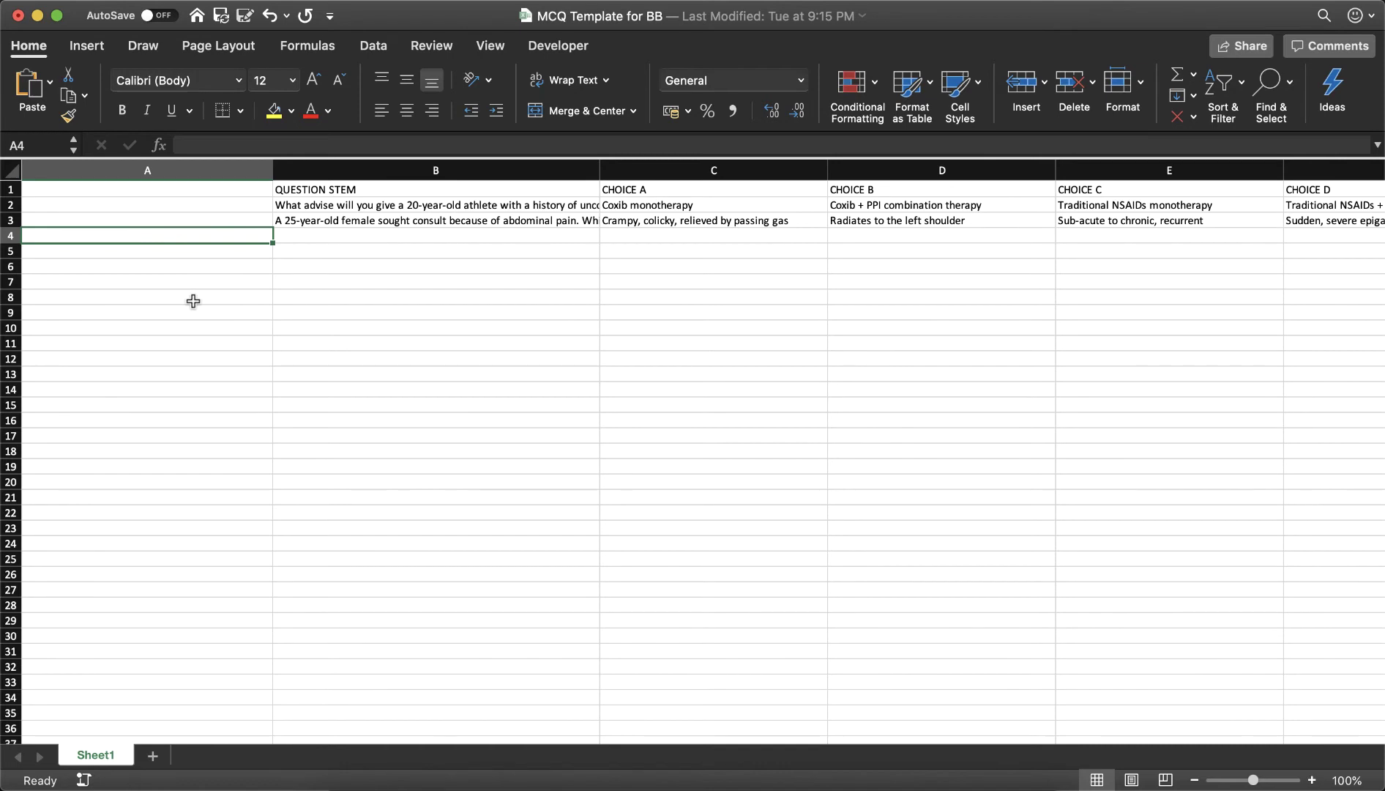
{"action": "key", "text": "super+v"}
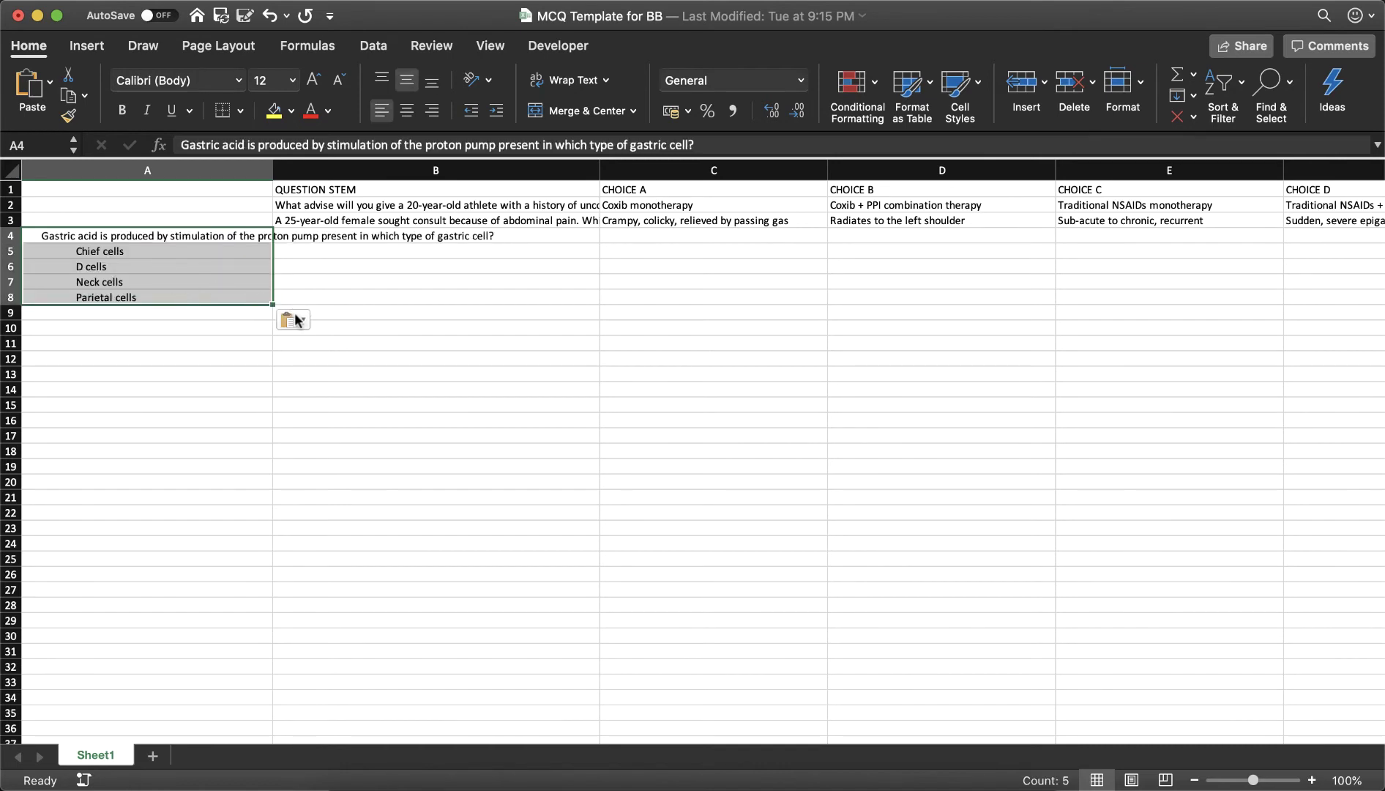
{"action": "left_click", "coordinate": [293, 319]}
{"action": "left_click", "coordinate": [313, 361]}
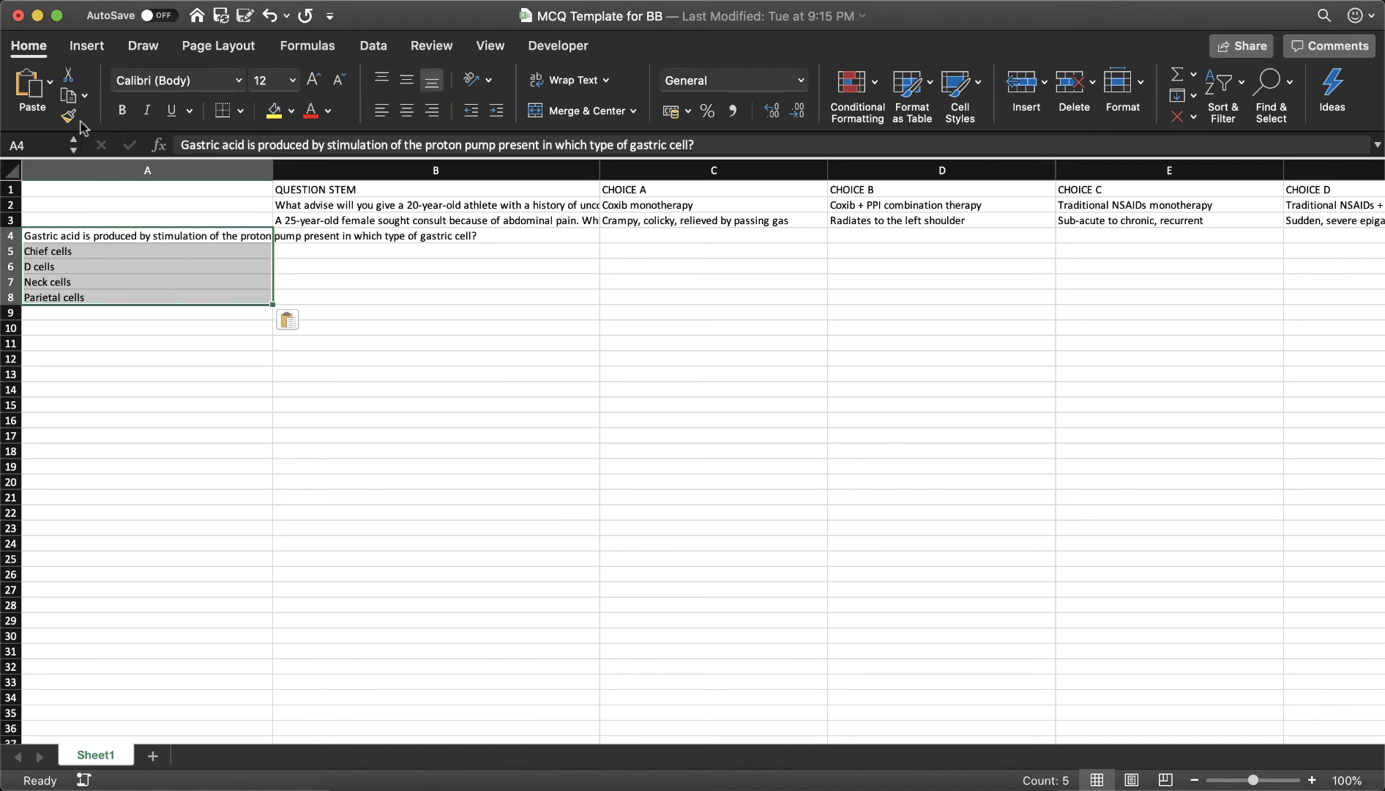
- Copy the third question's cells A4:A8 and paste them transposed across row 4, starting at B4
{"action": "key", "text": "super+c"}
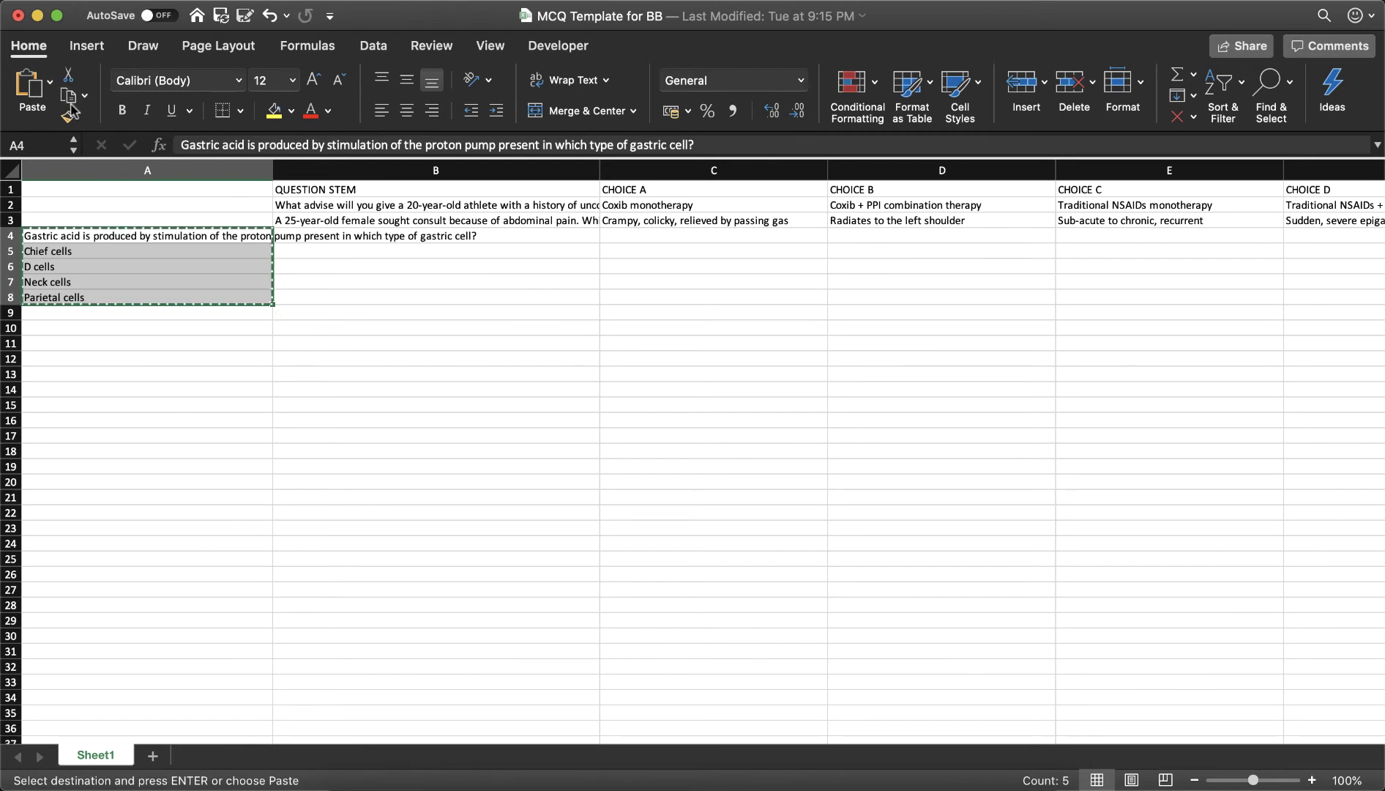
{"action": "left_click", "coordinate": [325, 238]}
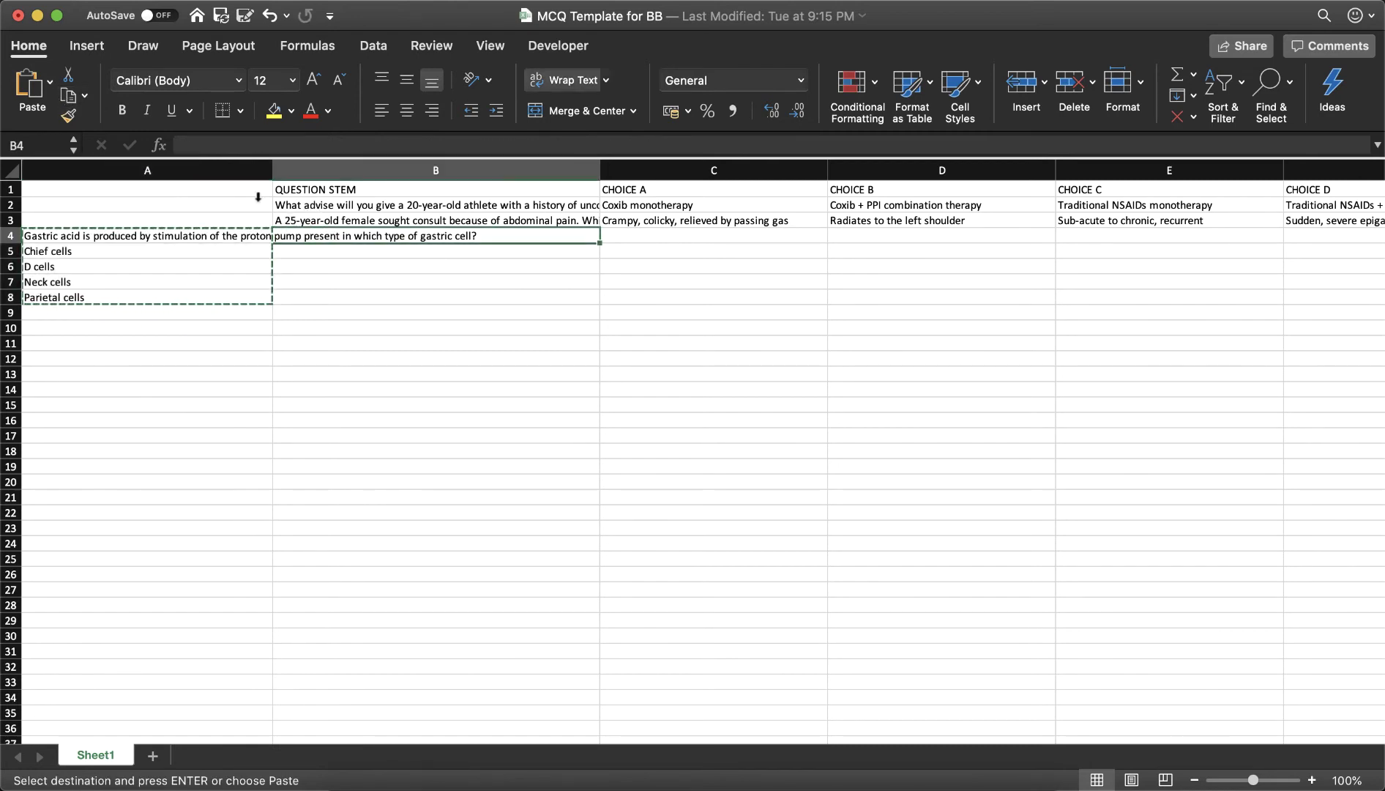
{"action": "left_click", "coordinate": [50, 82]}
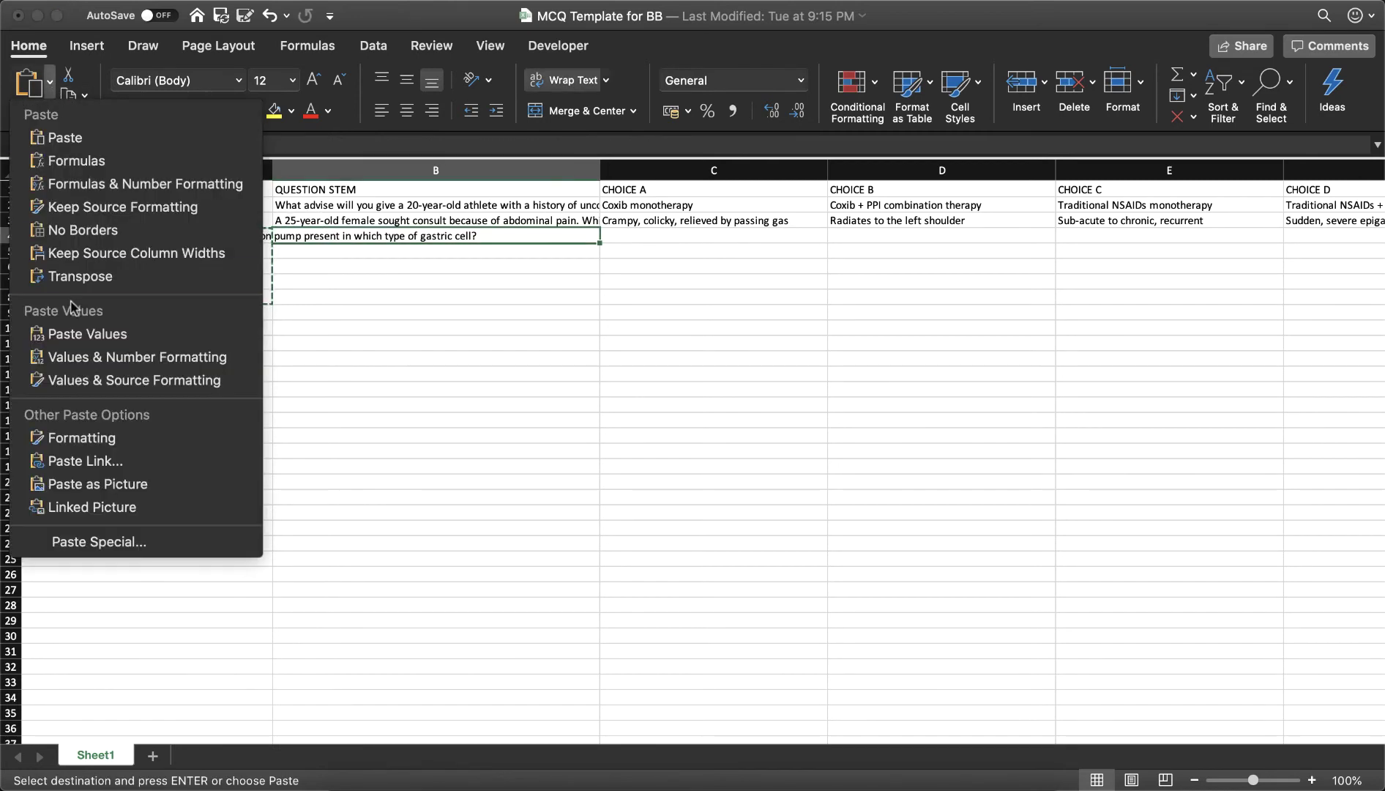
{"action": "left_click", "coordinate": [80, 277]}
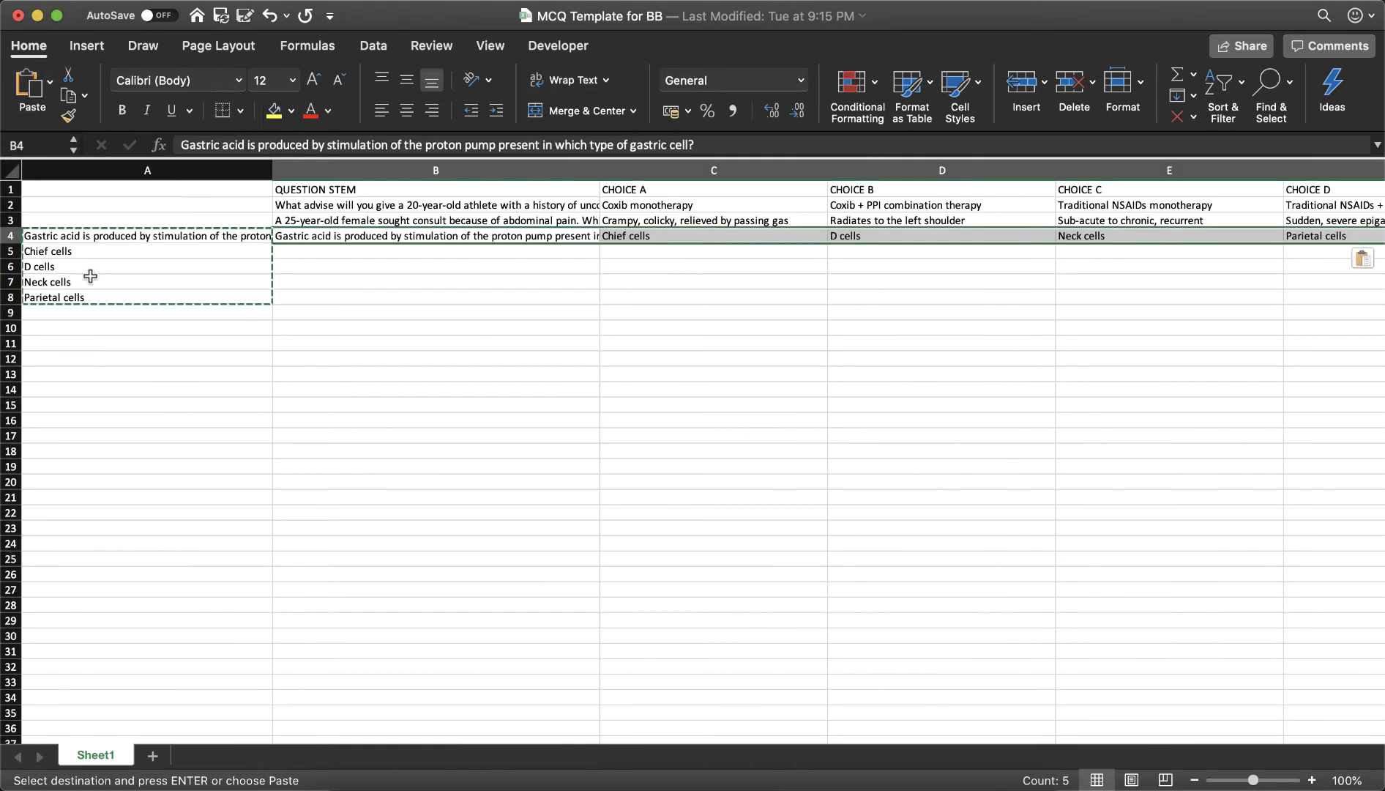
{"action": "key", "text": "Escape"}
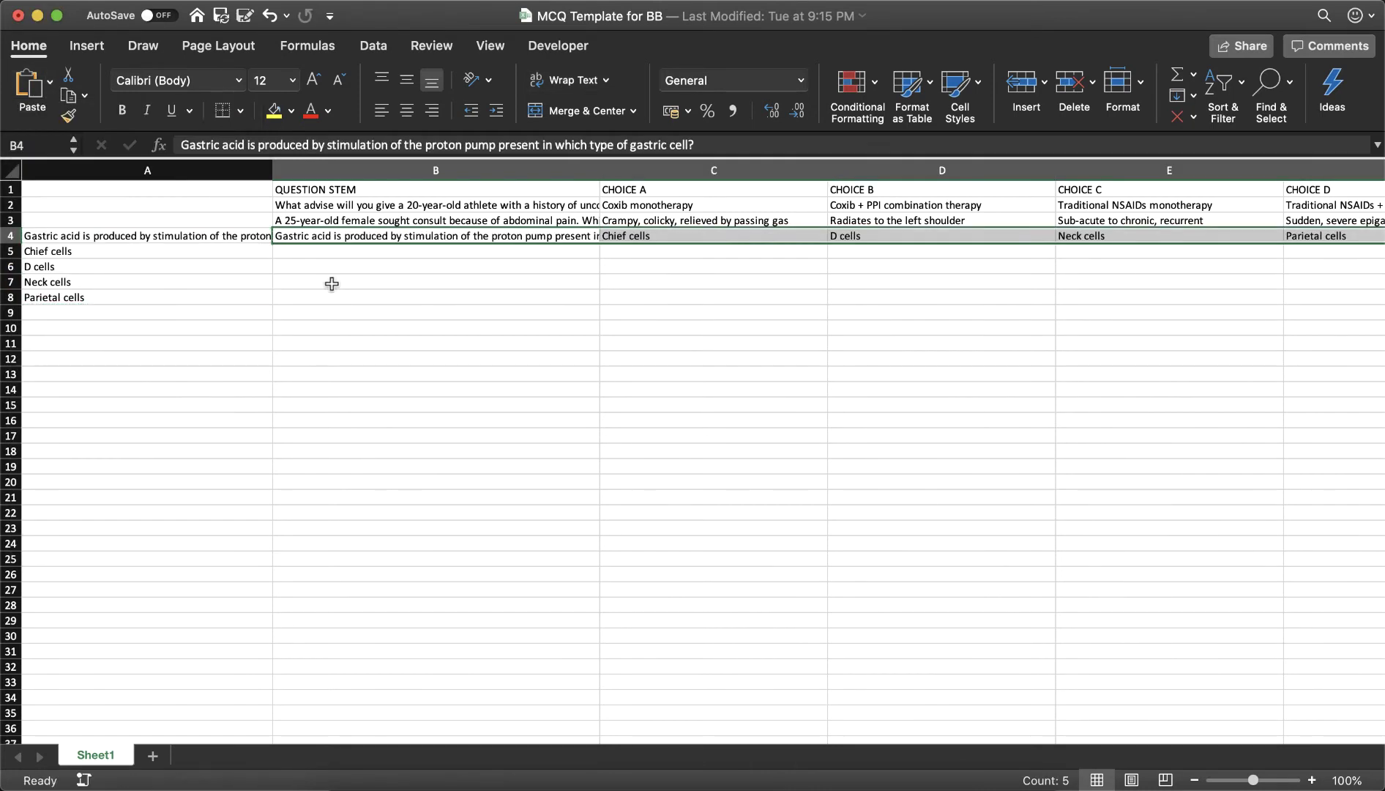
- Delete the whole helper column A so that the question stems move into the first column
{"action": "scroll", "coordinate": [384, 283], "scroll_direction": "right", "scroll_amount": 2}
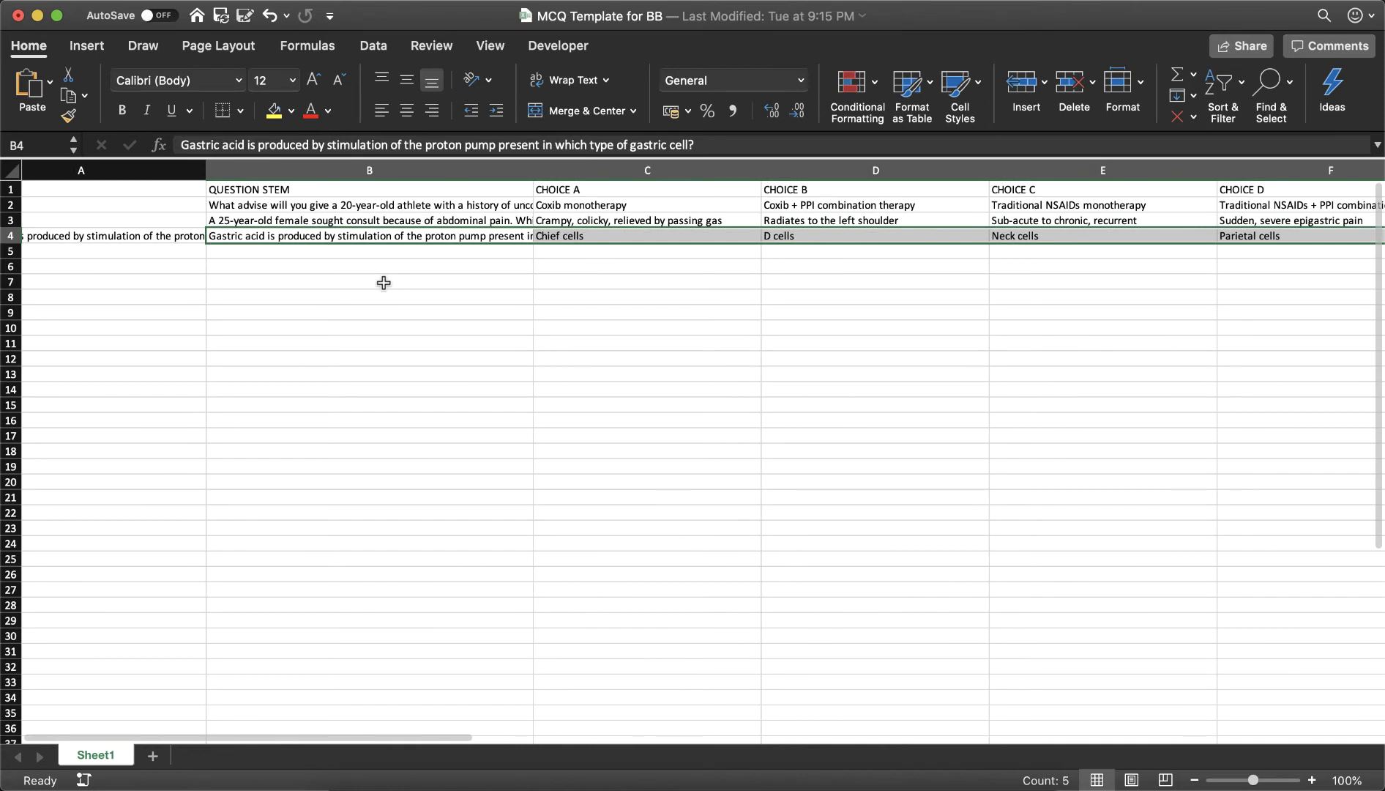
{"action": "scroll", "coordinate": [384, 283], "scroll_direction": "left", "scroll_amount": 2}
{"action": "right_click", "coordinate": [146, 169]}
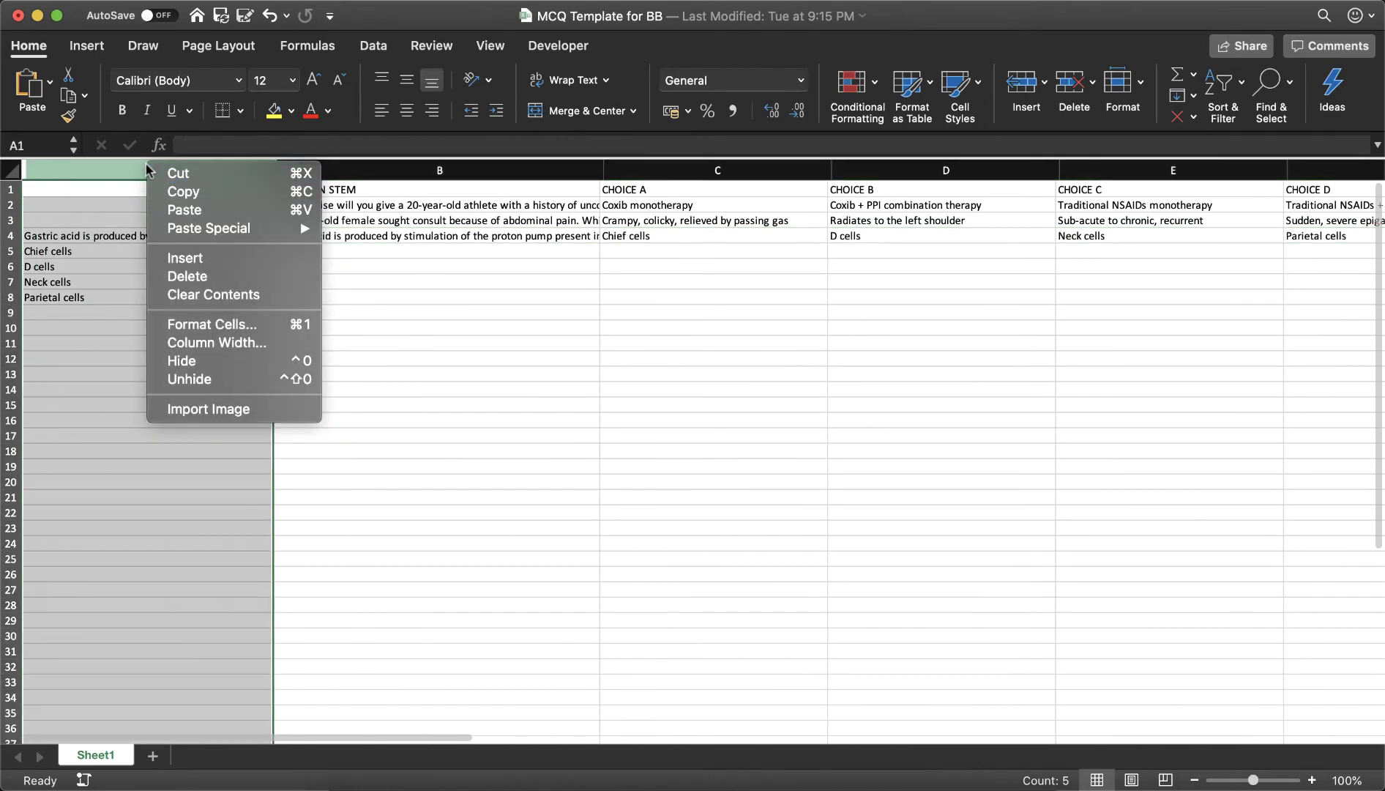
{"action": "left_click", "coordinate": [215, 276]}
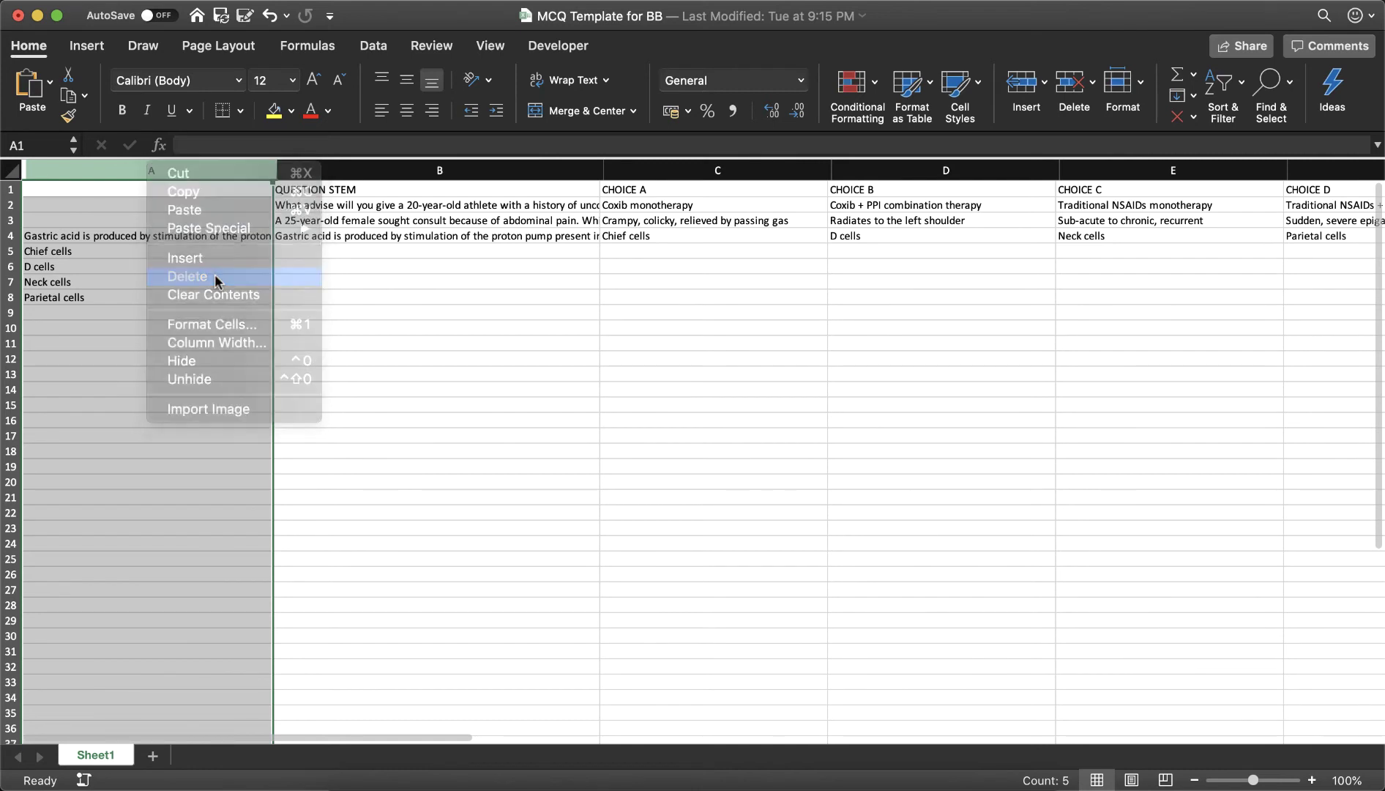
{"action": "left_click", "coordinate": [139, 259]}
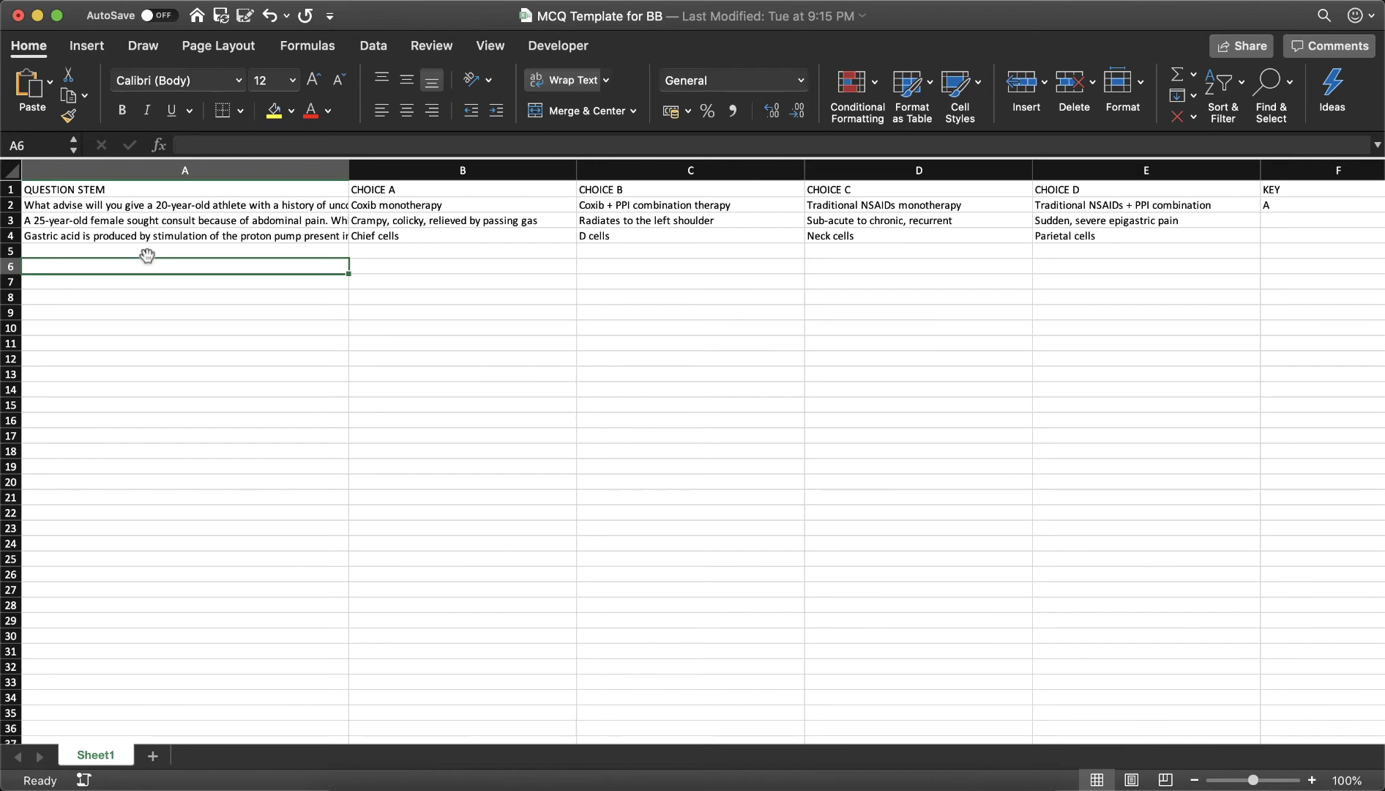
- Enter the answer keys C for the second question in F3 and D for the third question in F4
{"action": "scroll", "coordinate": [440, 267], "scroll_direction": "right", "scroll_amount": 3}
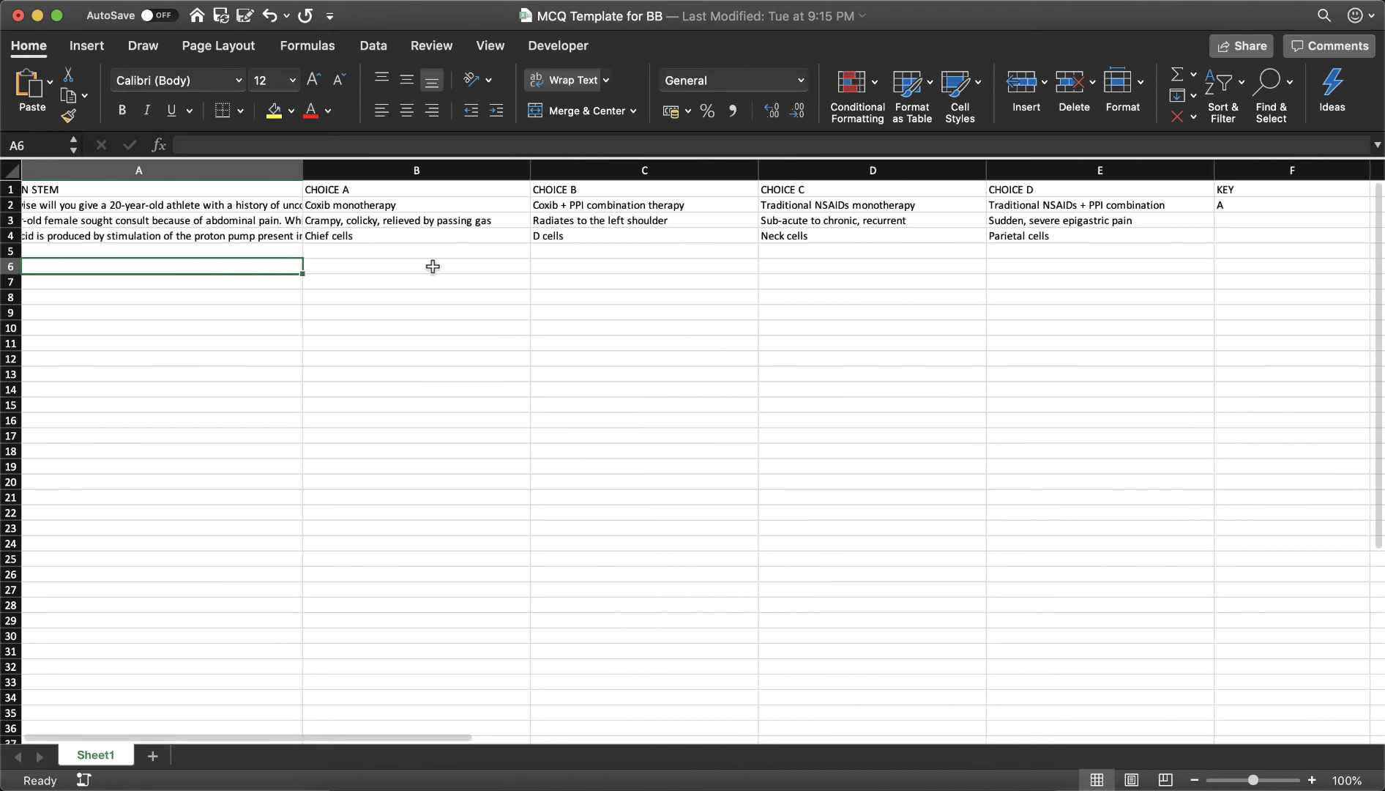
{"action": "scroll", "coordinate": [432, 266], "scroll_direction": "left", "scroll_amount": 3}
{"action": "left_click", "coordinate": [1333, 223]}
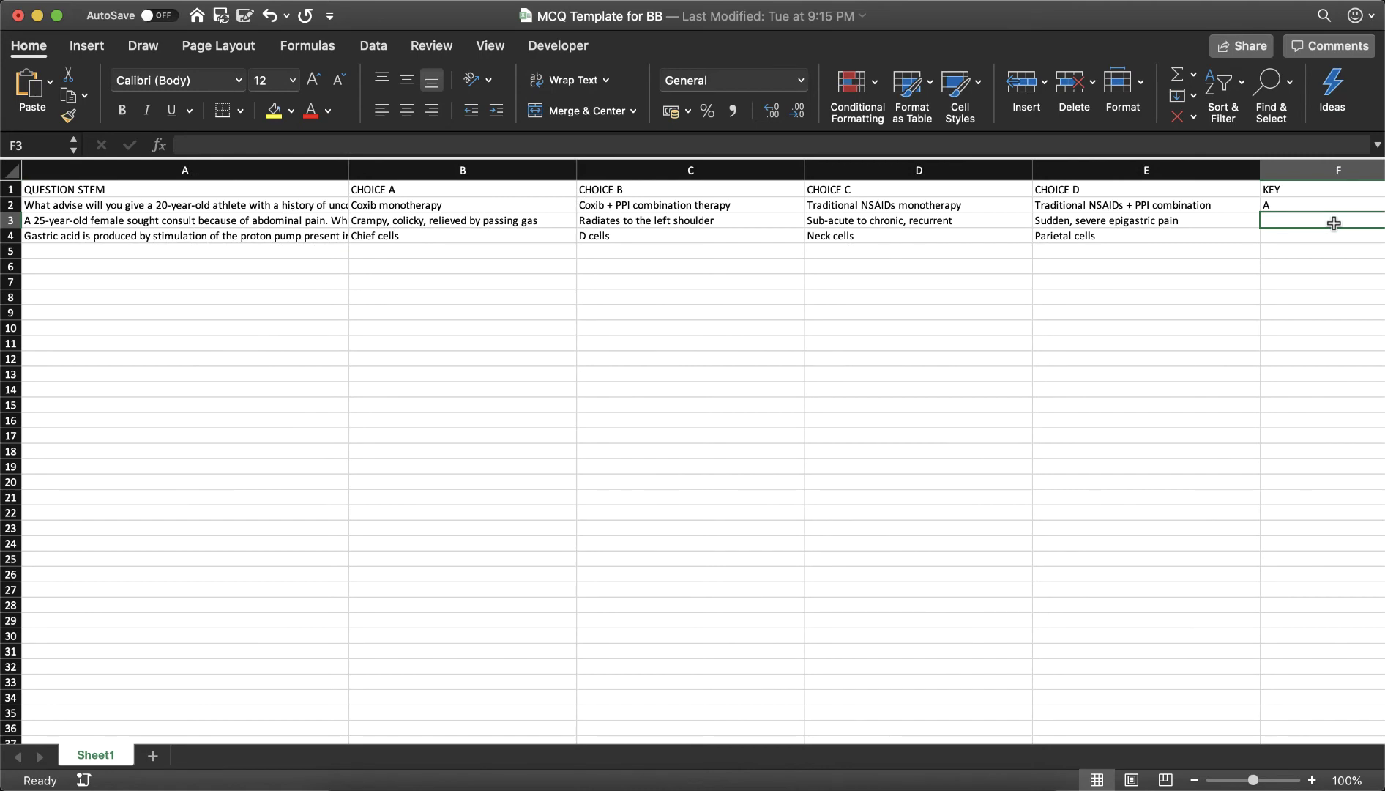
{"action": "scroll", "coordinate": [1334, 224], "scroll_direction": "right", "scroll_amount": 5}
{"action": "type", "text": "C"}
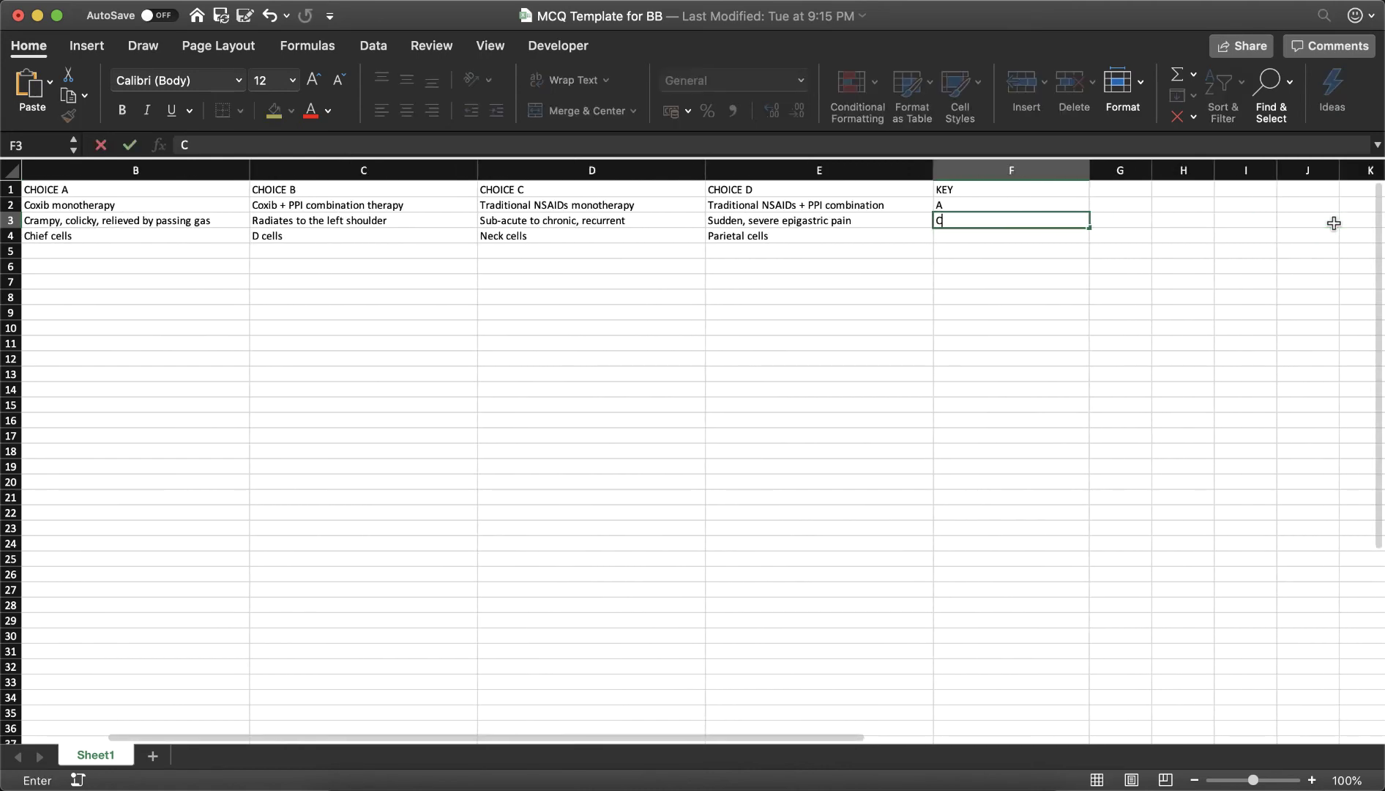
{"action": "key", "text": "Return"}
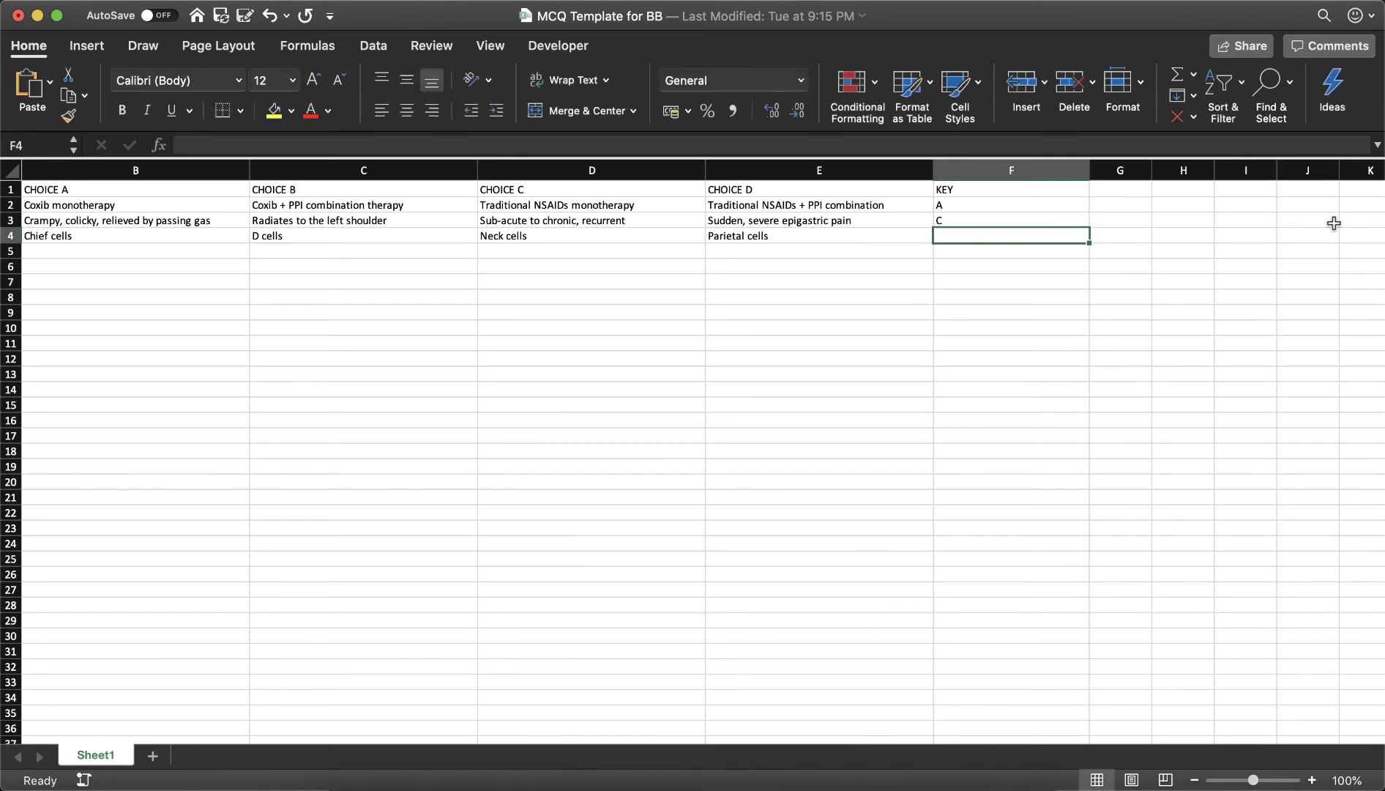
{"action": "type", "text": "D"}
{"action": "key", "text": "Left"}
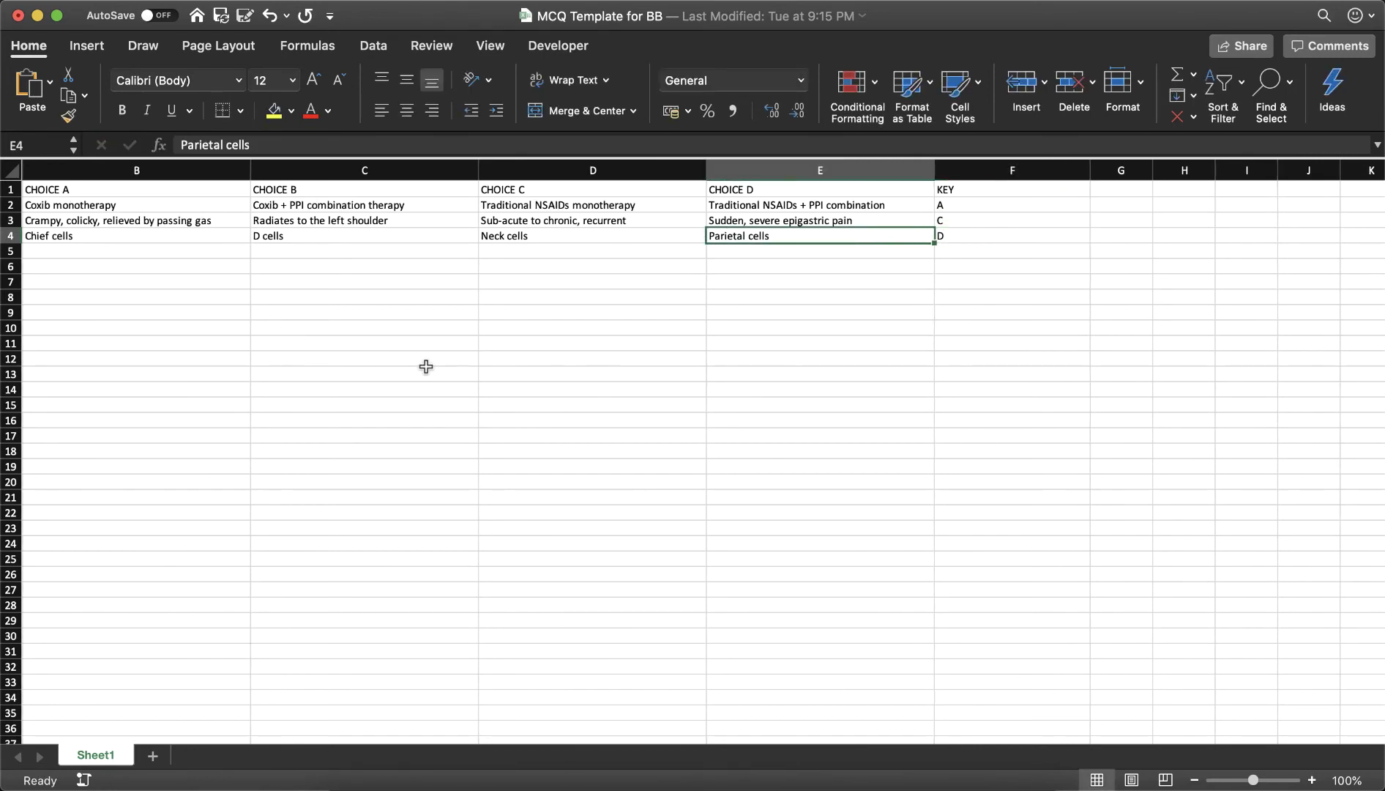
- Open the recent workbook Bb MCQ Tool with macros enabled and read through its instructions
{"action": "scroll", "coordinate": [426, 366], "scroll_direction": "left", "scroll_amount": 5}
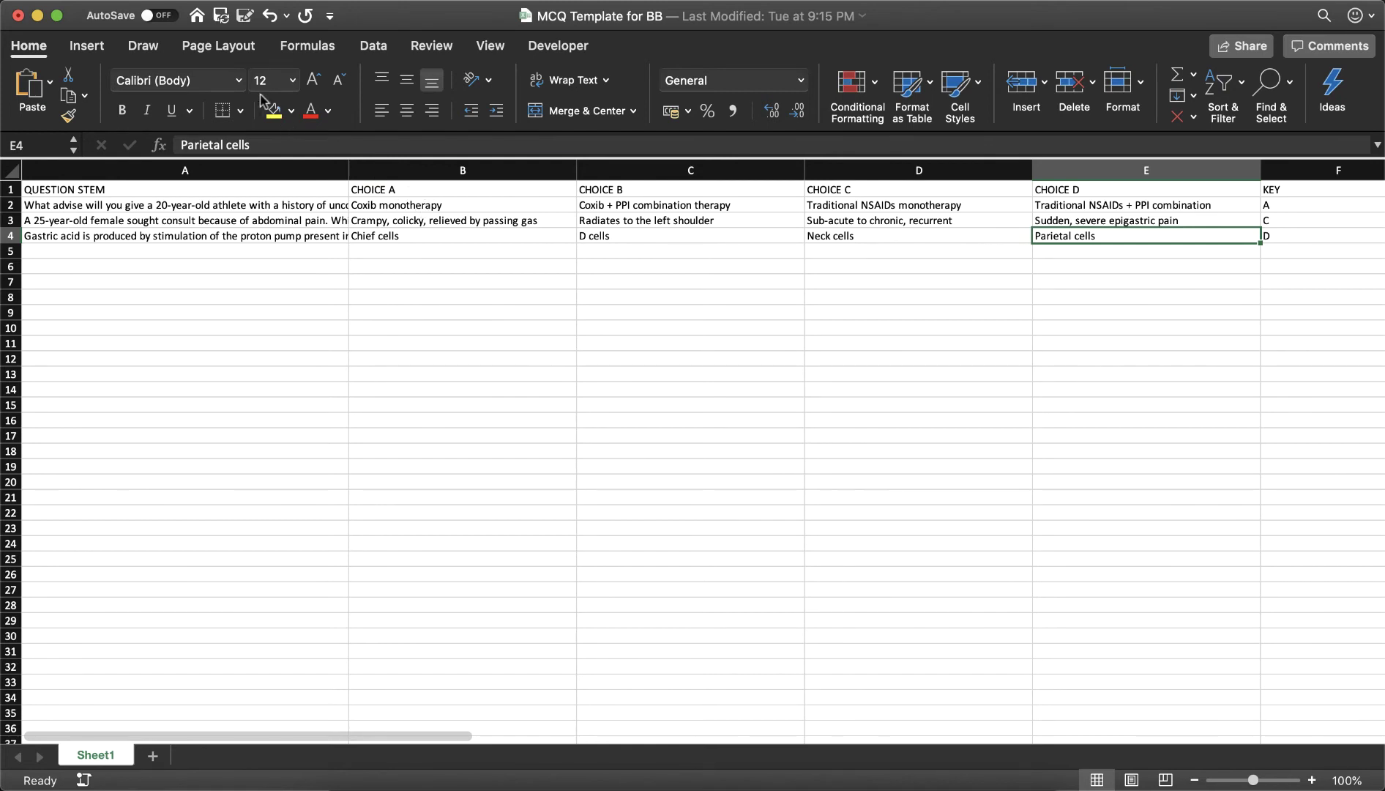
{"action": "left_click", "coordinate": [110, 0]}
{"action": "mouse_move", "coordinate": [133, 67]}
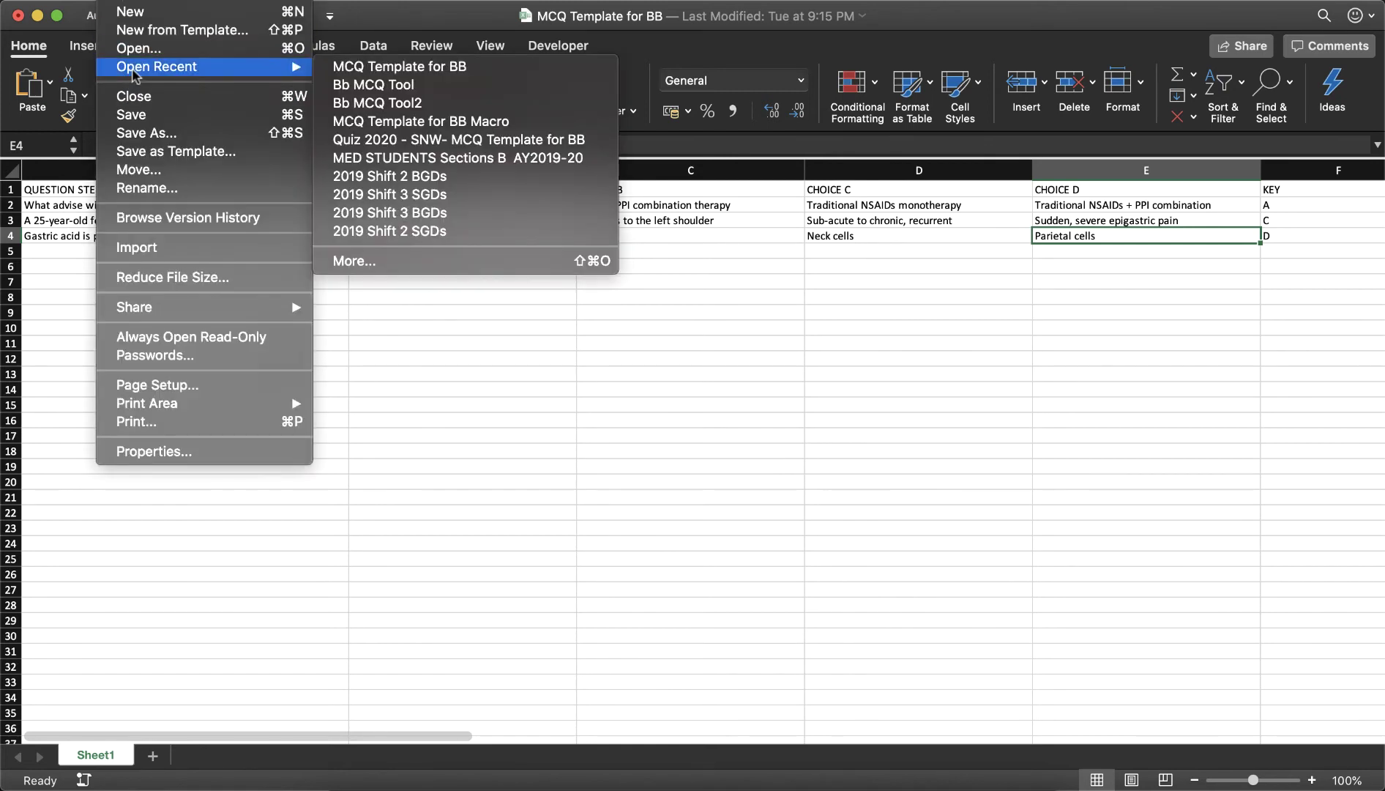
{"action": "left_click", "coordinate": [436, 88]}
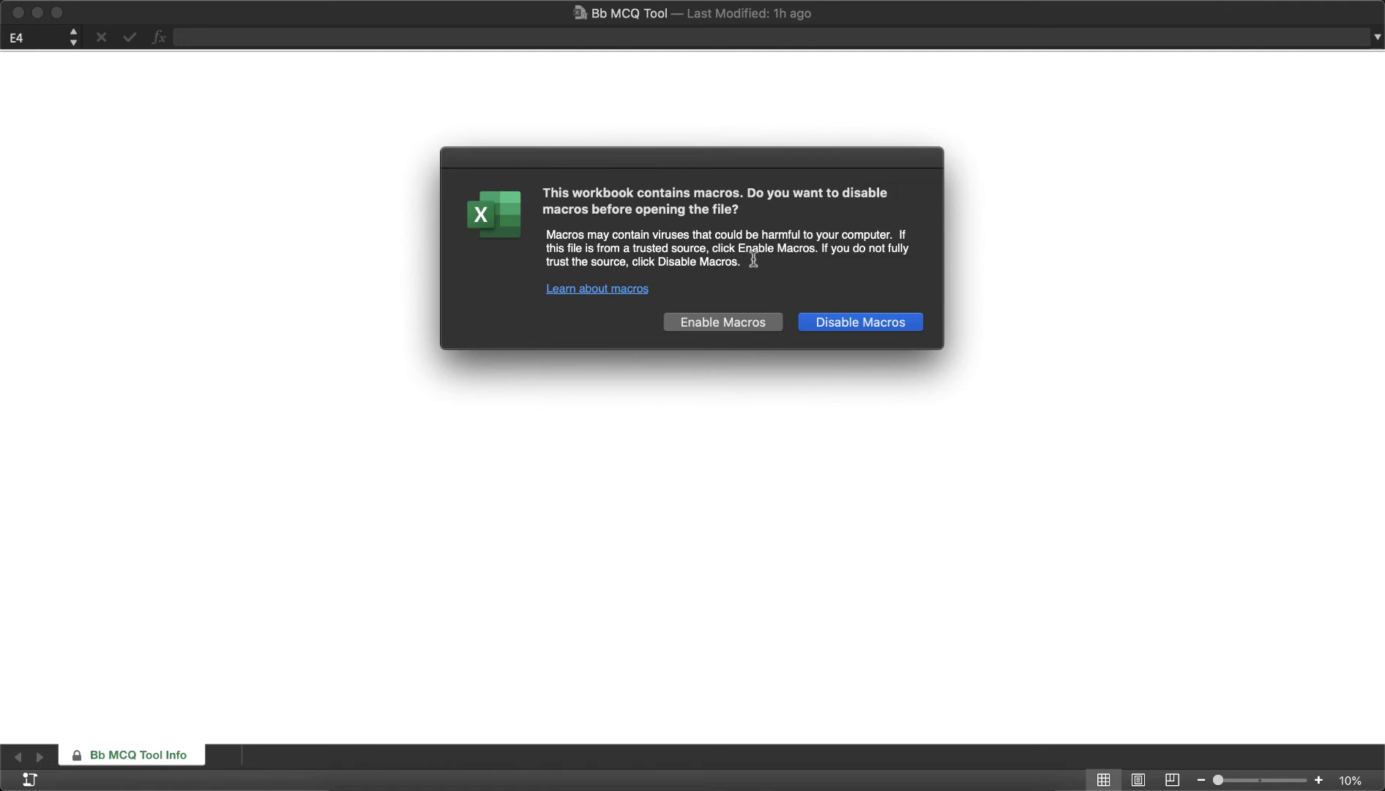
{"action": "left_click", "coordinate": [725, 323]}
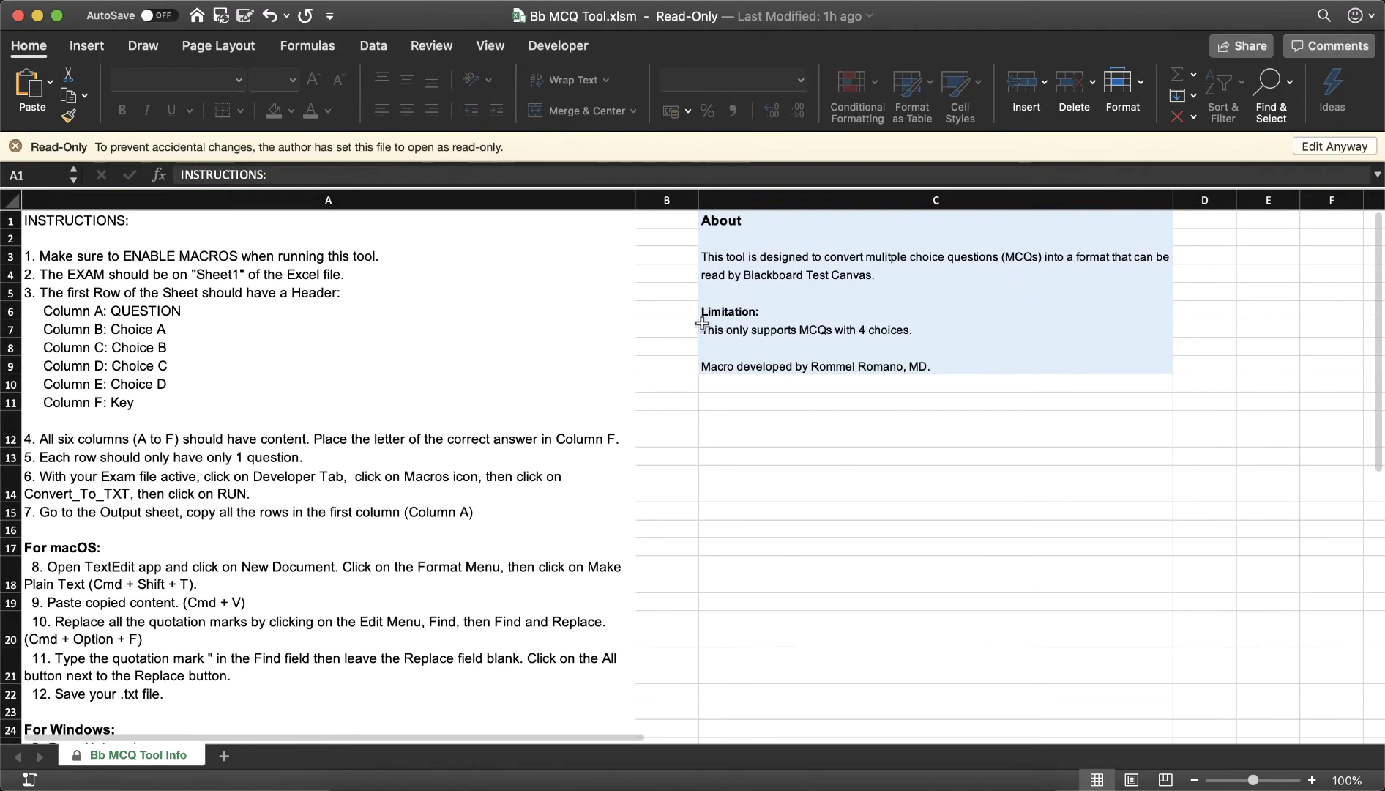
{"action": "scroll", "coordinate": [364, 294], "scroll_direction": "down", "scroll_amount": 2}
{"action": "scroll", "coordinate": [352, 295], "scroll_direction": "up", "scroll_amount": 2}
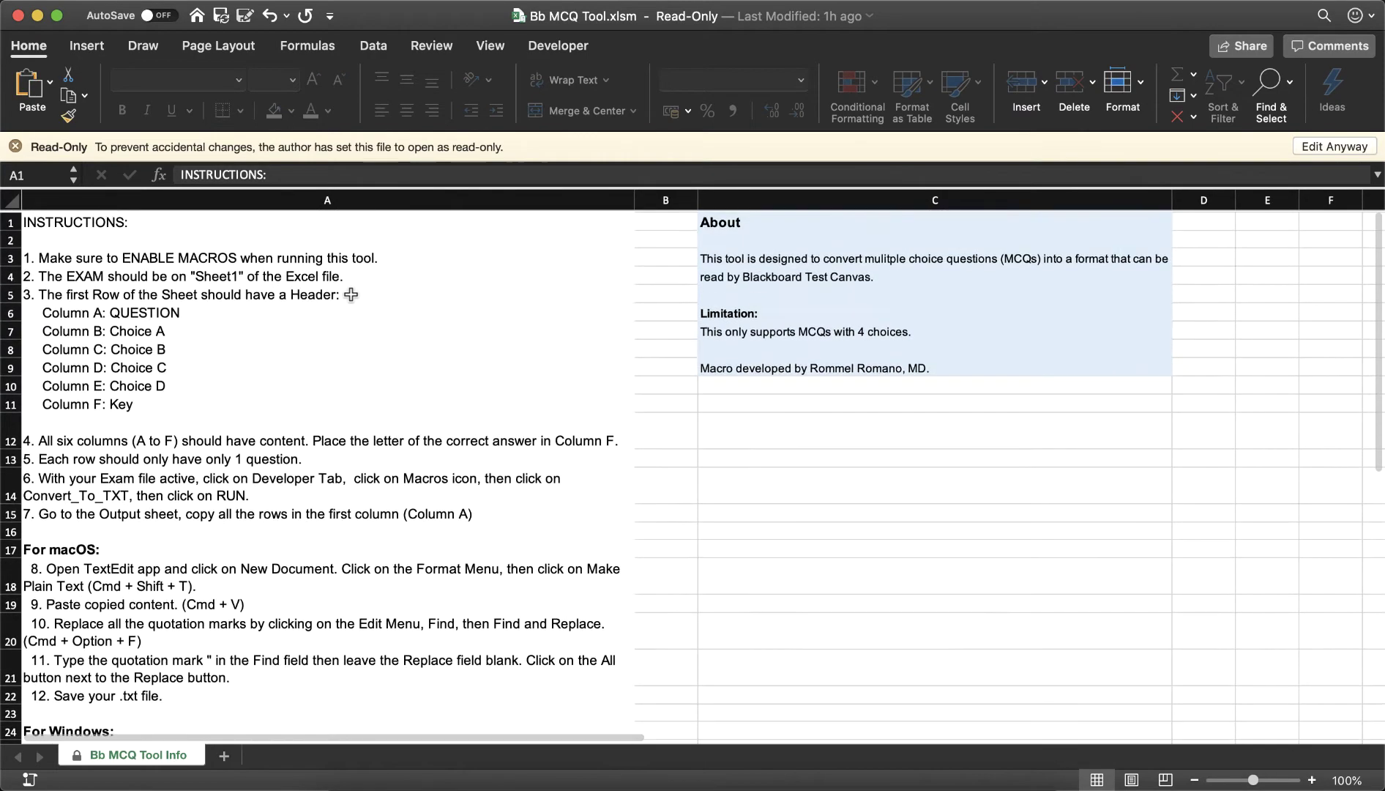
{"action": "scroll", "coordinate": [161, 325], "scroll_direction": "down", "scroll_amount": 5}
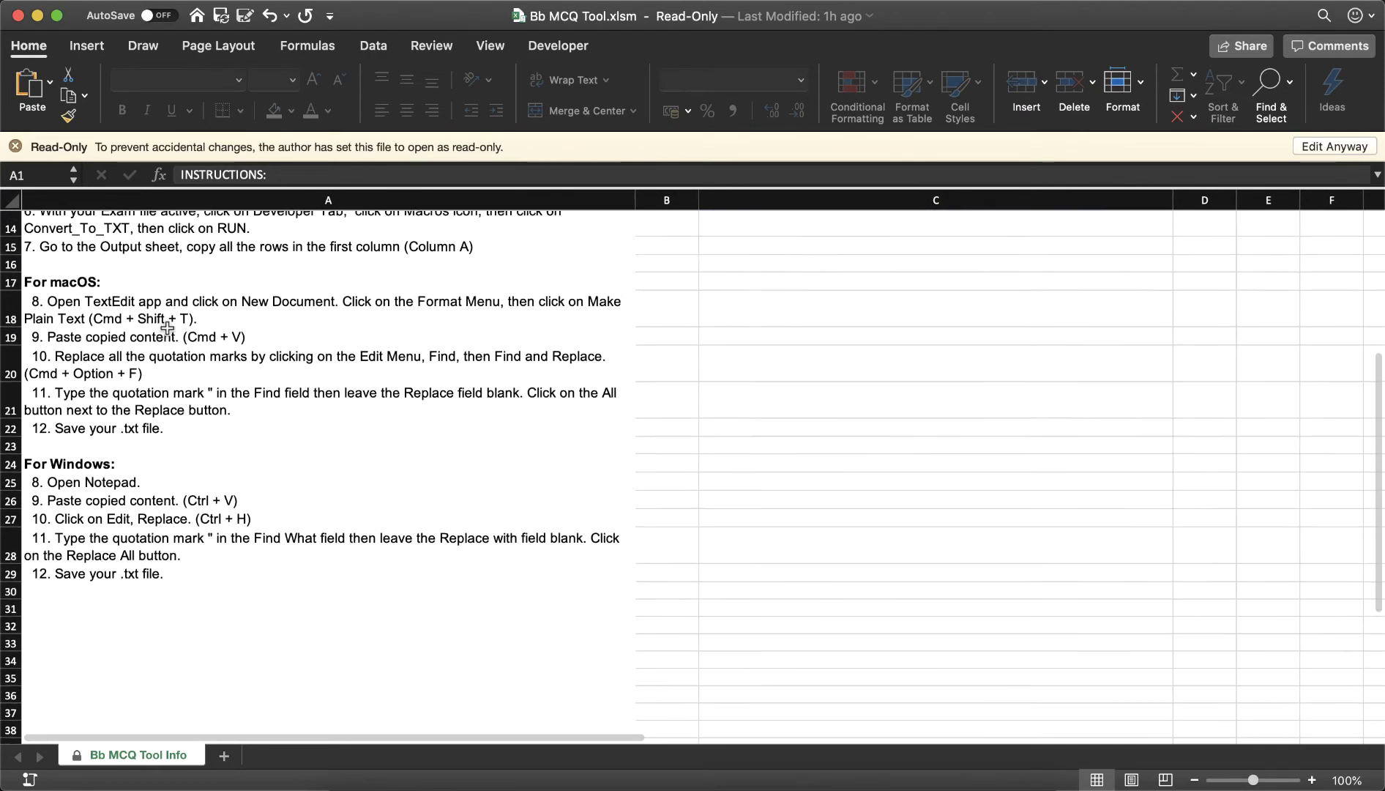
{"action": "scroll", "coordinate": [167, 327], "scroll_direction": "up", "scroll_amount": 5}
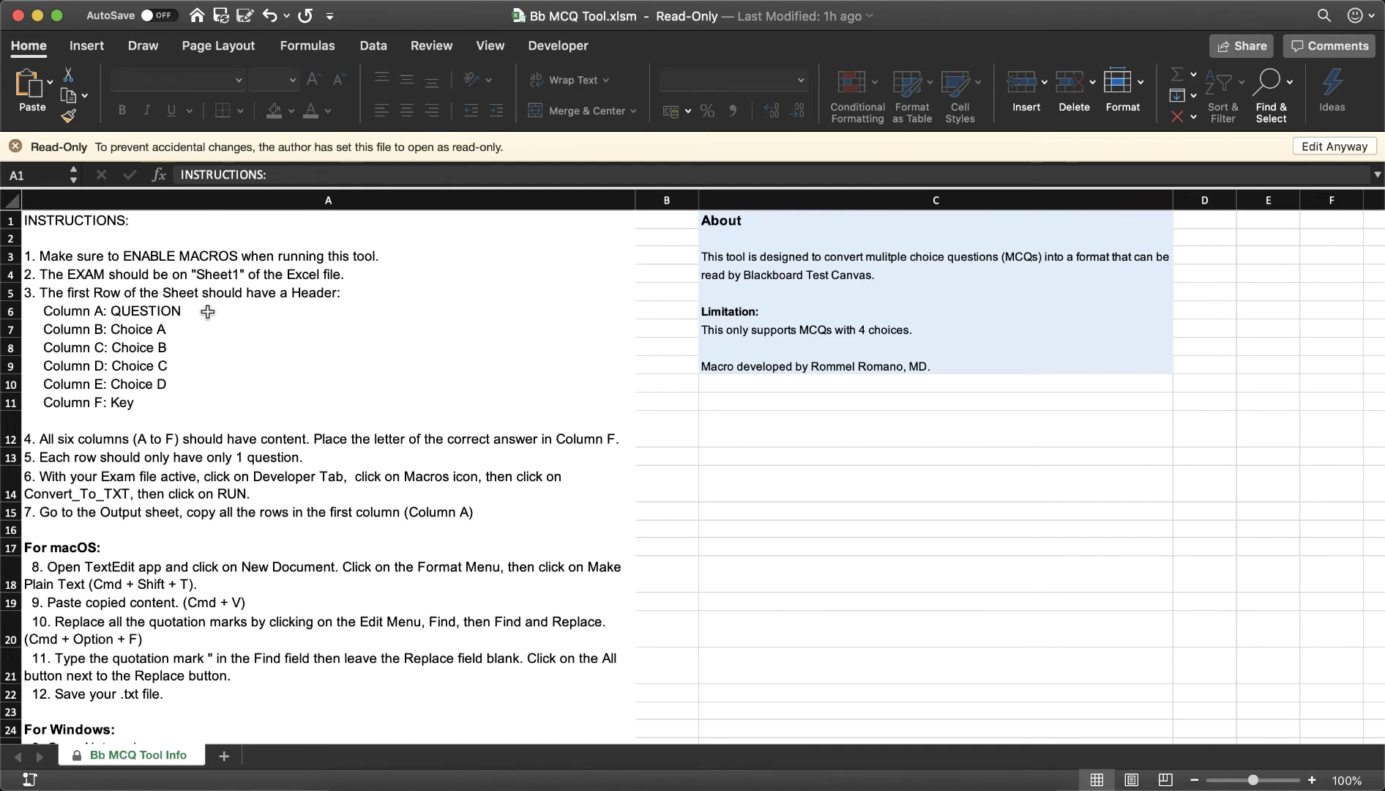
- Return to the MCQ Template for BB workbook and run the Convert_To_TXT macro from Bb MCQ Tool.xlsm on it
{"action": "key", "text": "super+grave"}
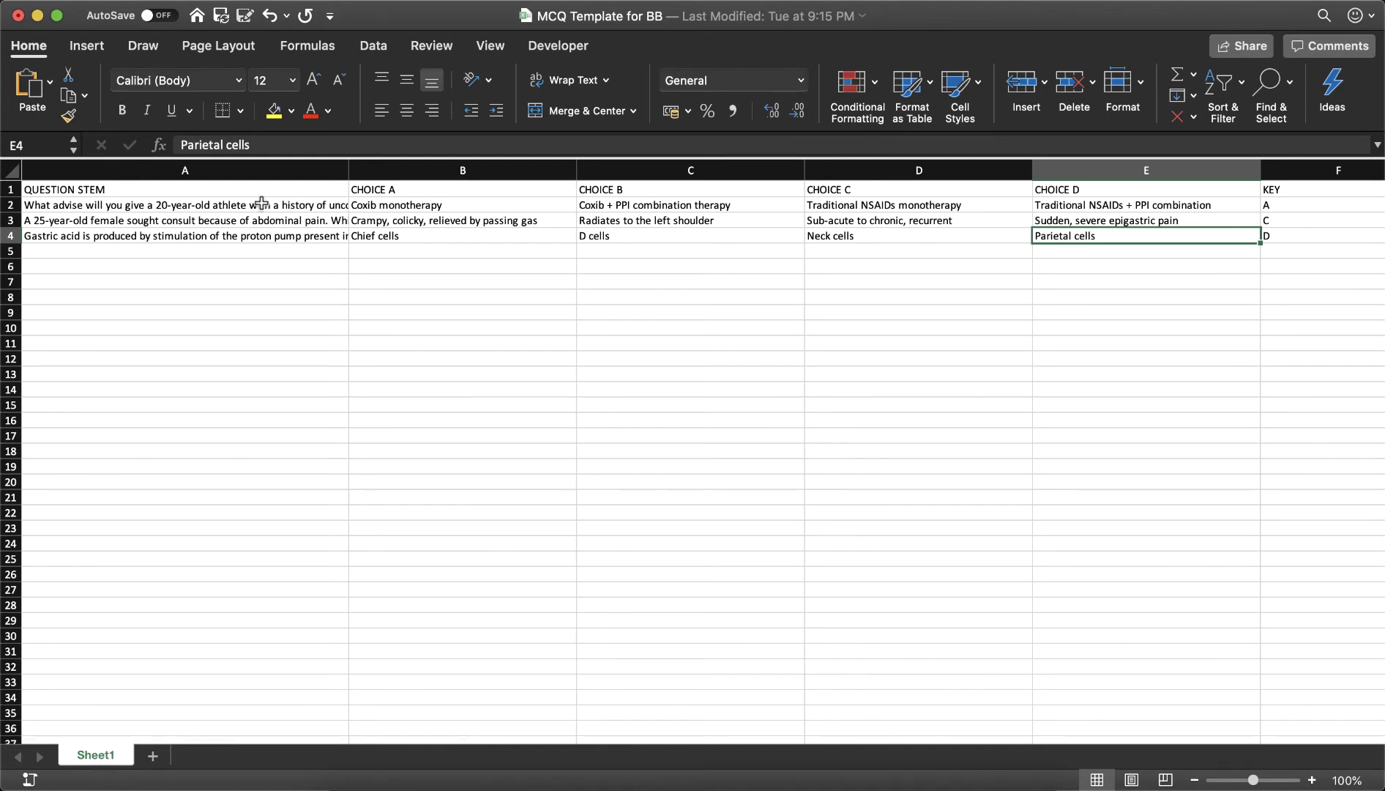
{"action": "left_click", "coordinate": [175, 210]}
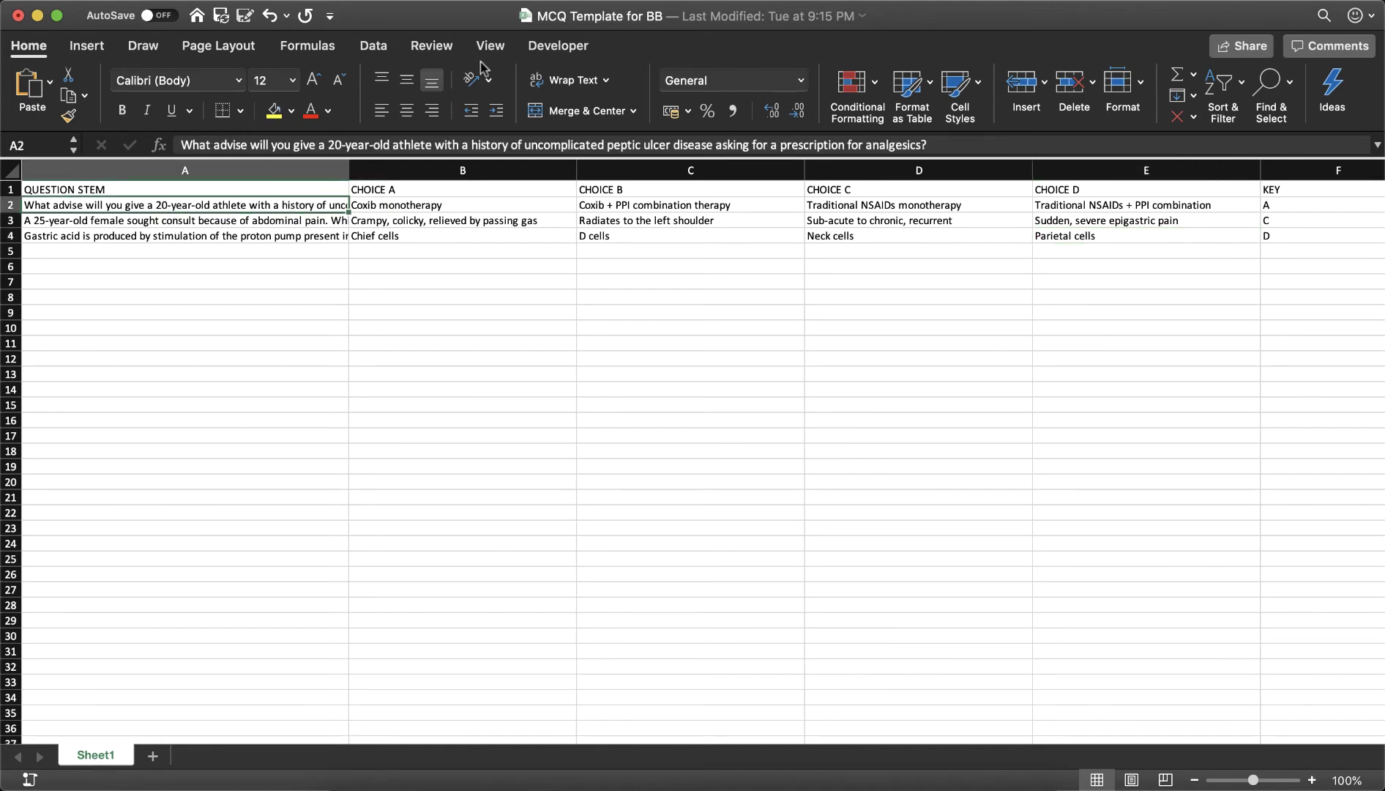
{"action": "left_click", "coordinate": [560, 46]}
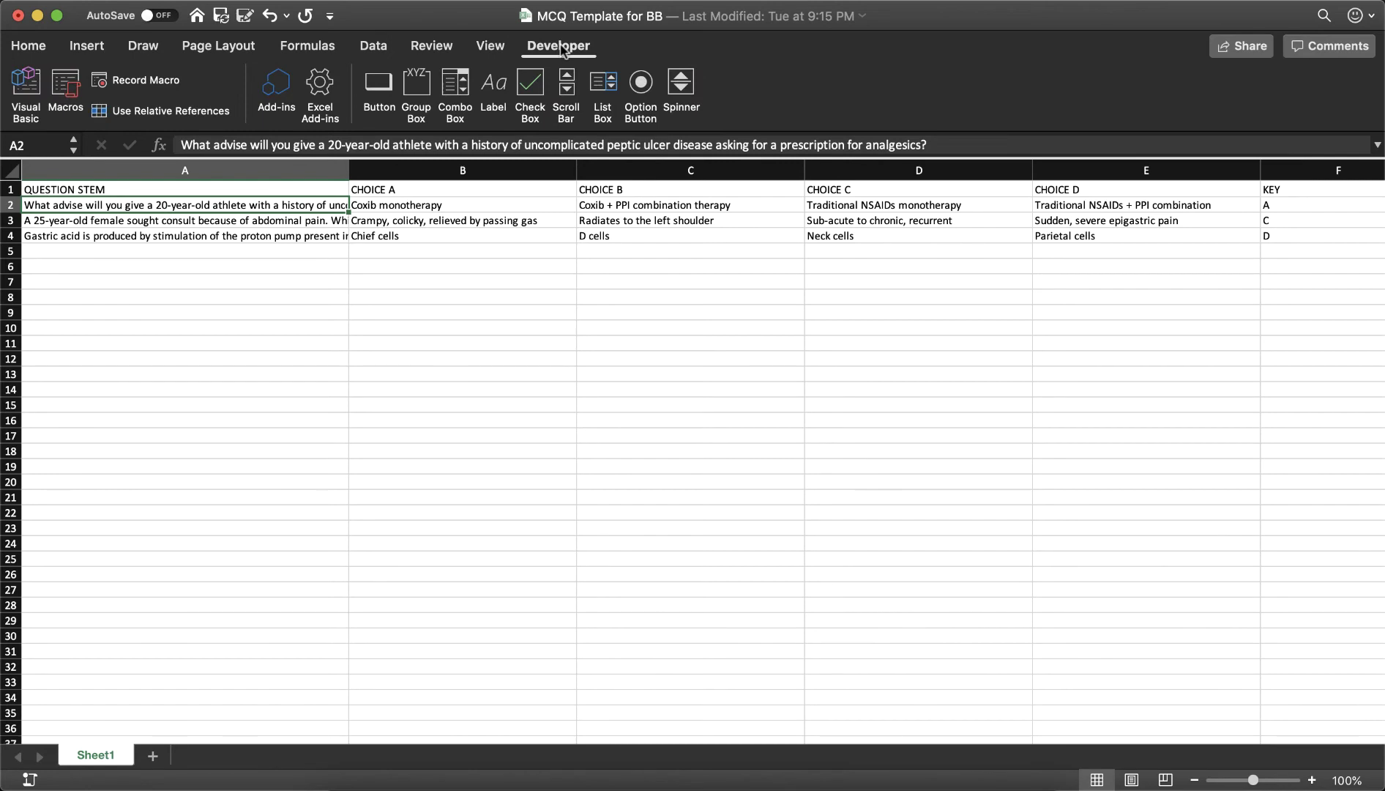
{"action": "left_click", "coordinate": [66, 86]}
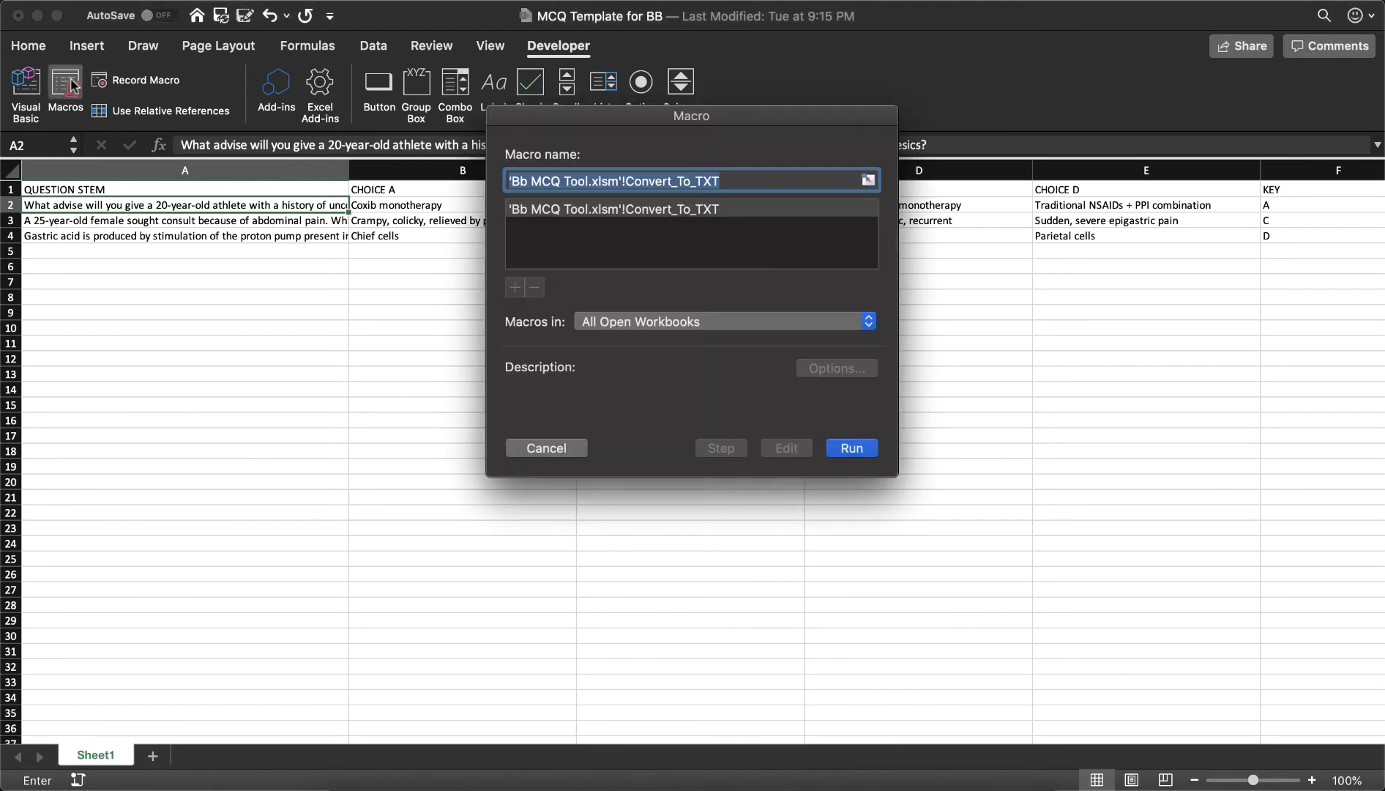
{"action": "left_click", "coordinate": [596, 210]}
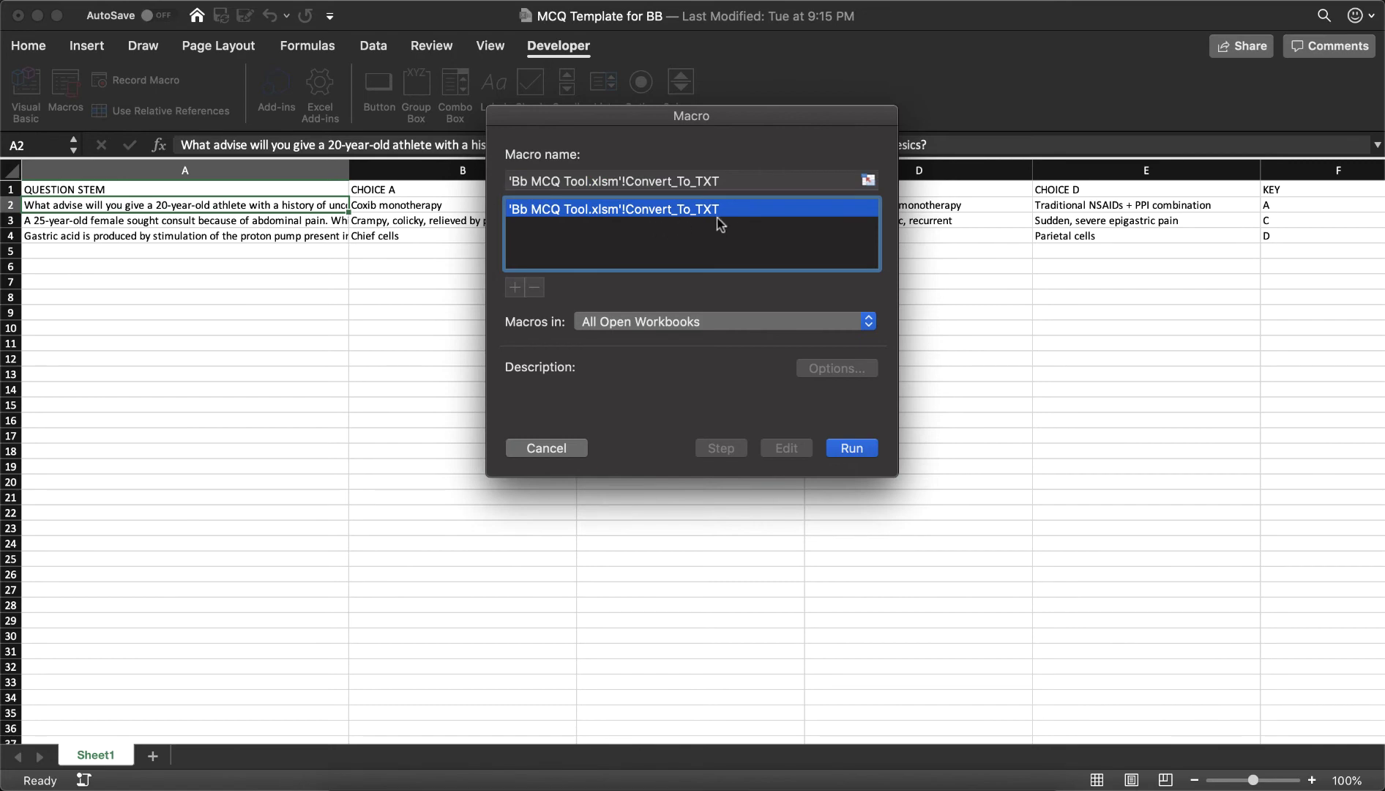
{"action": "left_click", "coordinate": [851, 448]}
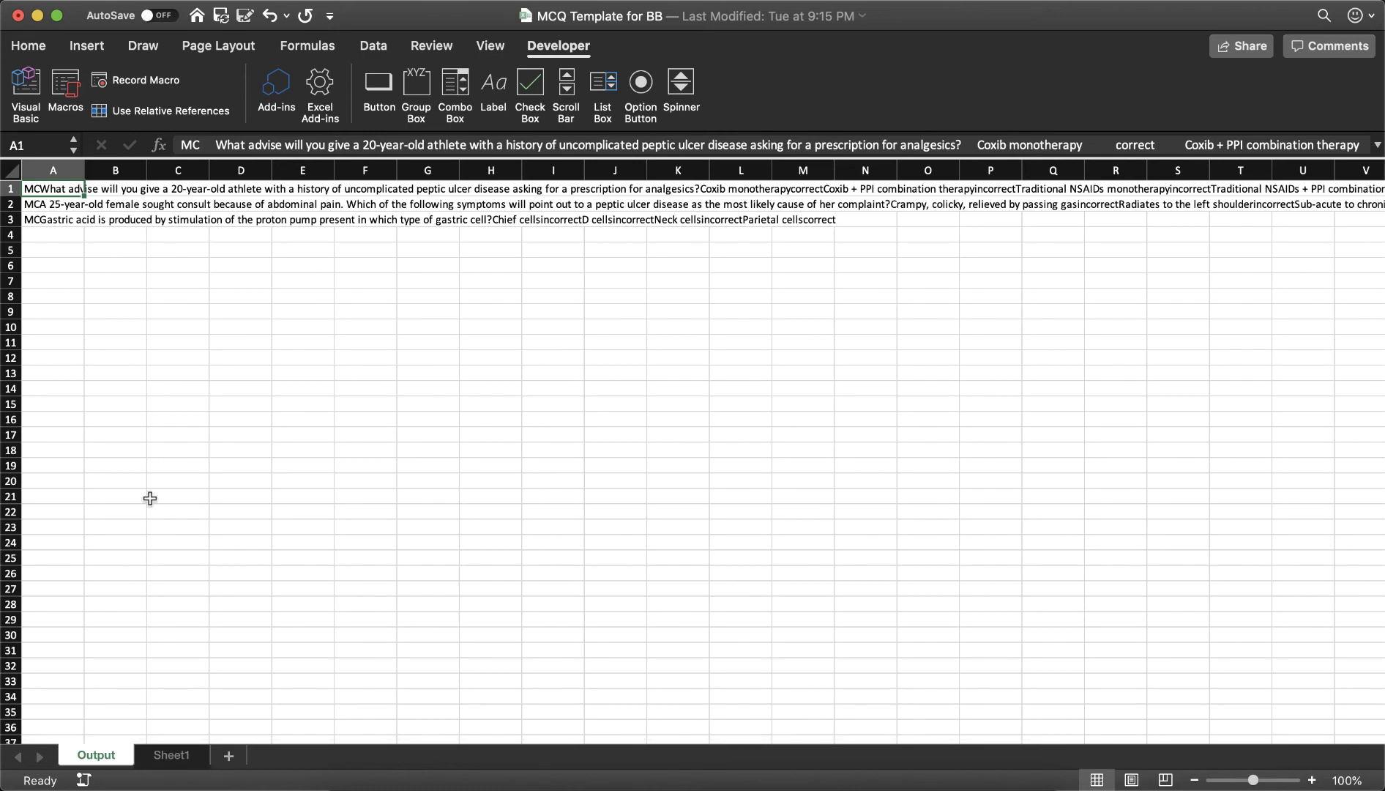
- Compare the source questions on Sheet1 with the Output sheet and copy the converted question rows A1:A3 from Output
{"action": "left_click", "coordinate": [174, 758]}
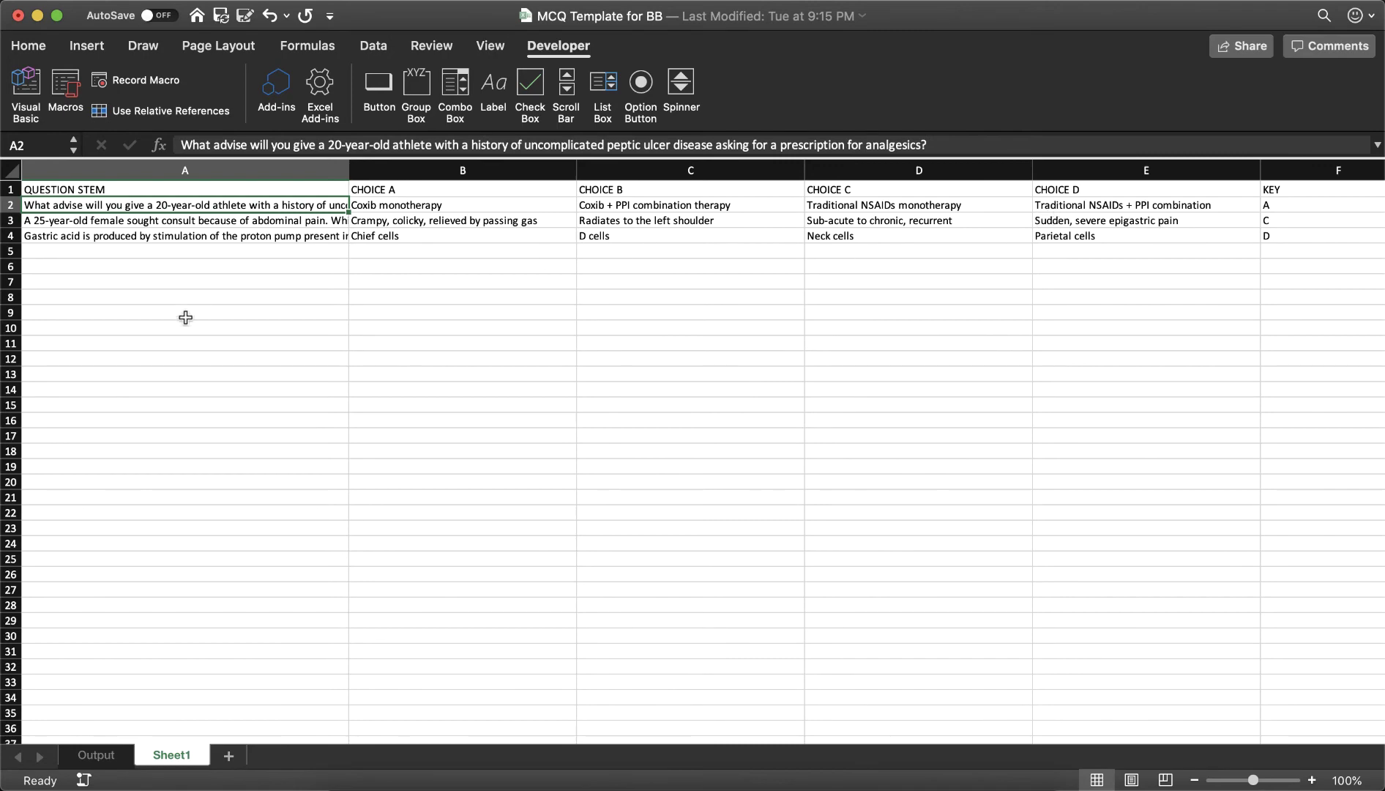
{"action": "left_click", "coordinate": [100, 761]}
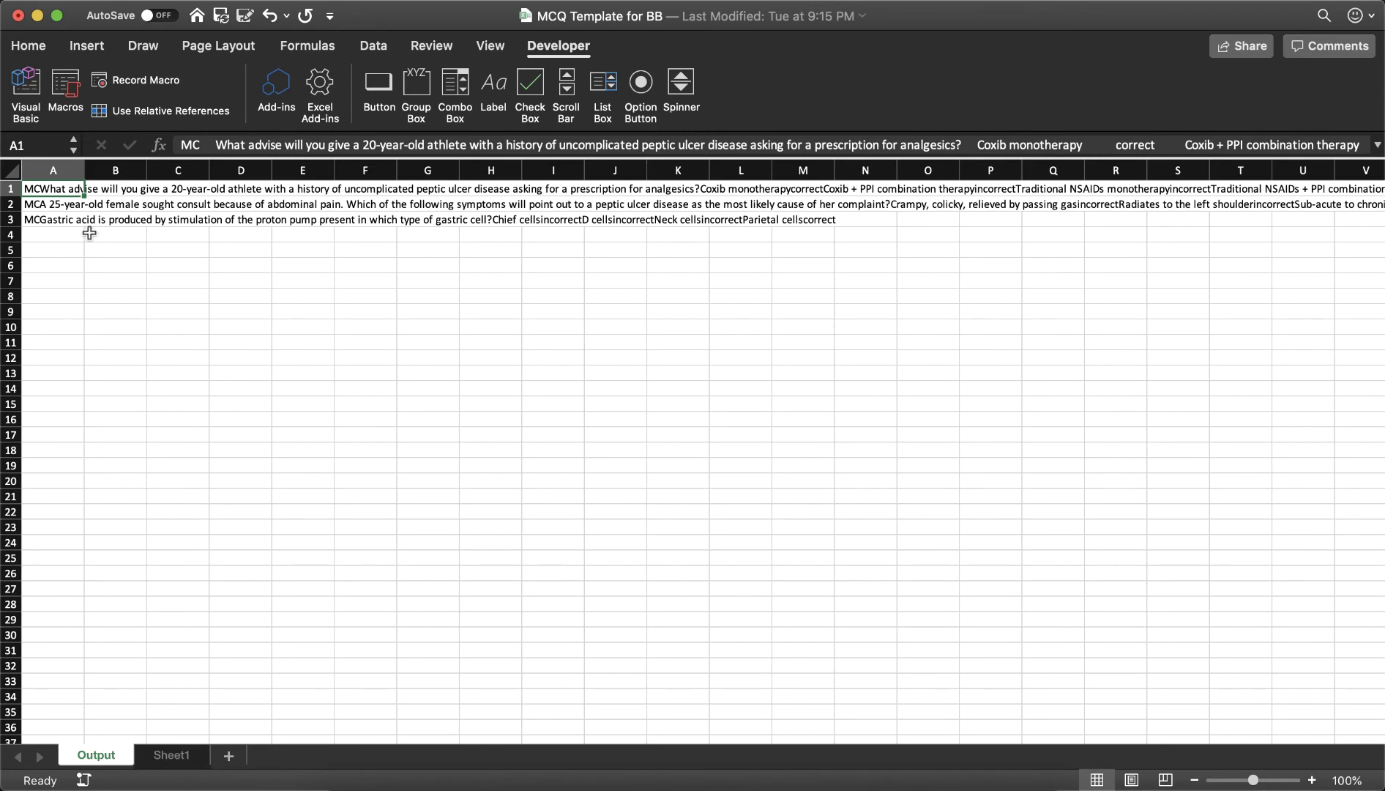
{"action": "left_click", "coordinate": [64, 219], "text": "shift"}
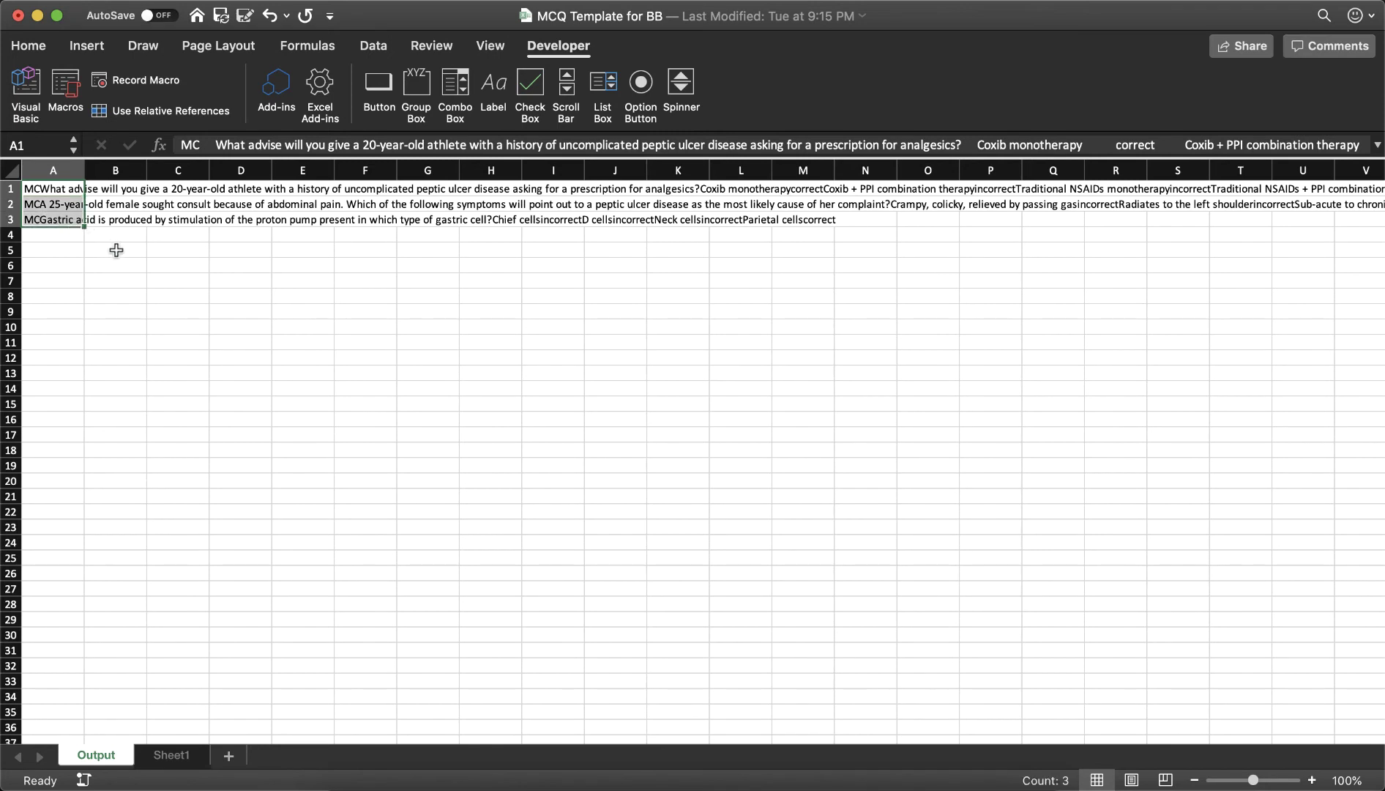
{"action": "key", "text": "super+c"}
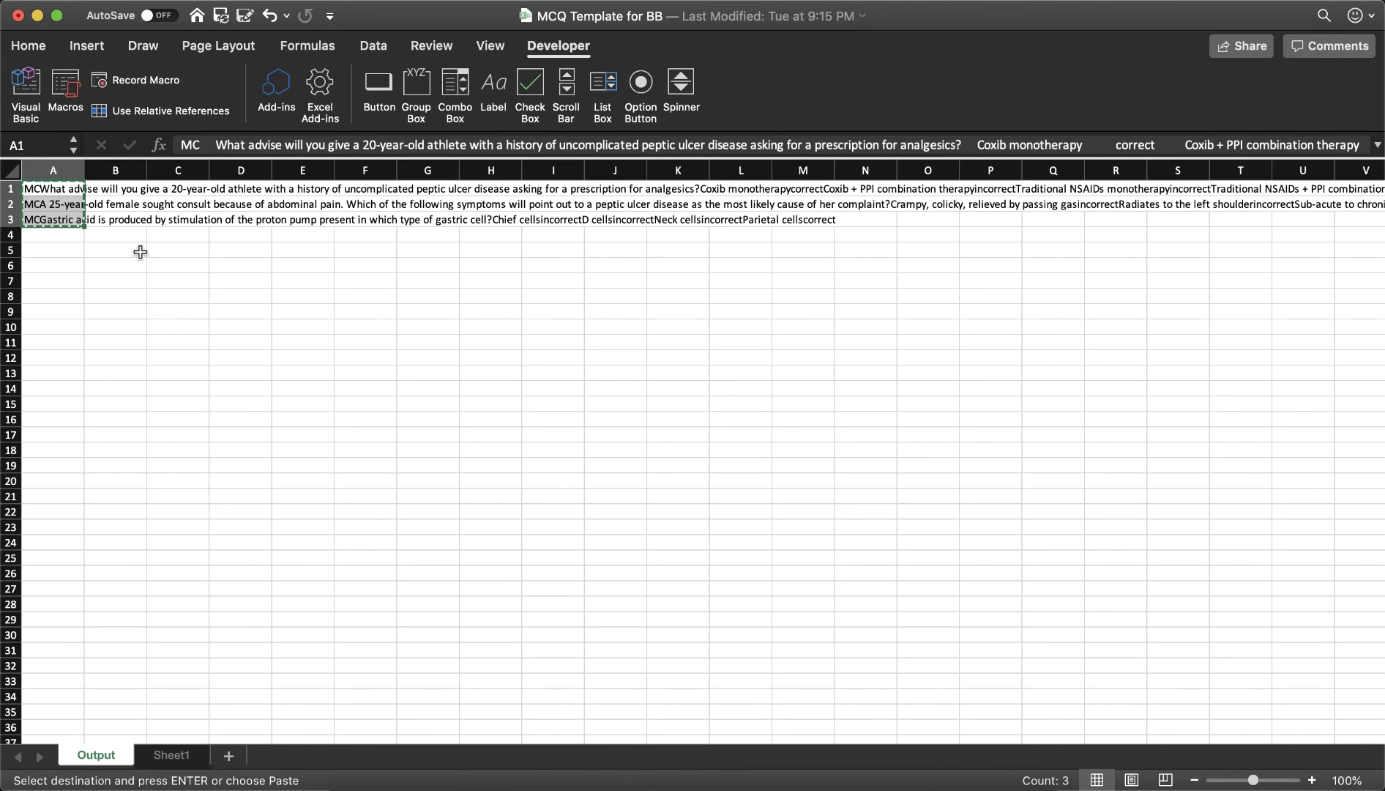
- Open TextEdit, create a new document and convert it to plain text
{"action": "key", "text": "super+space"}
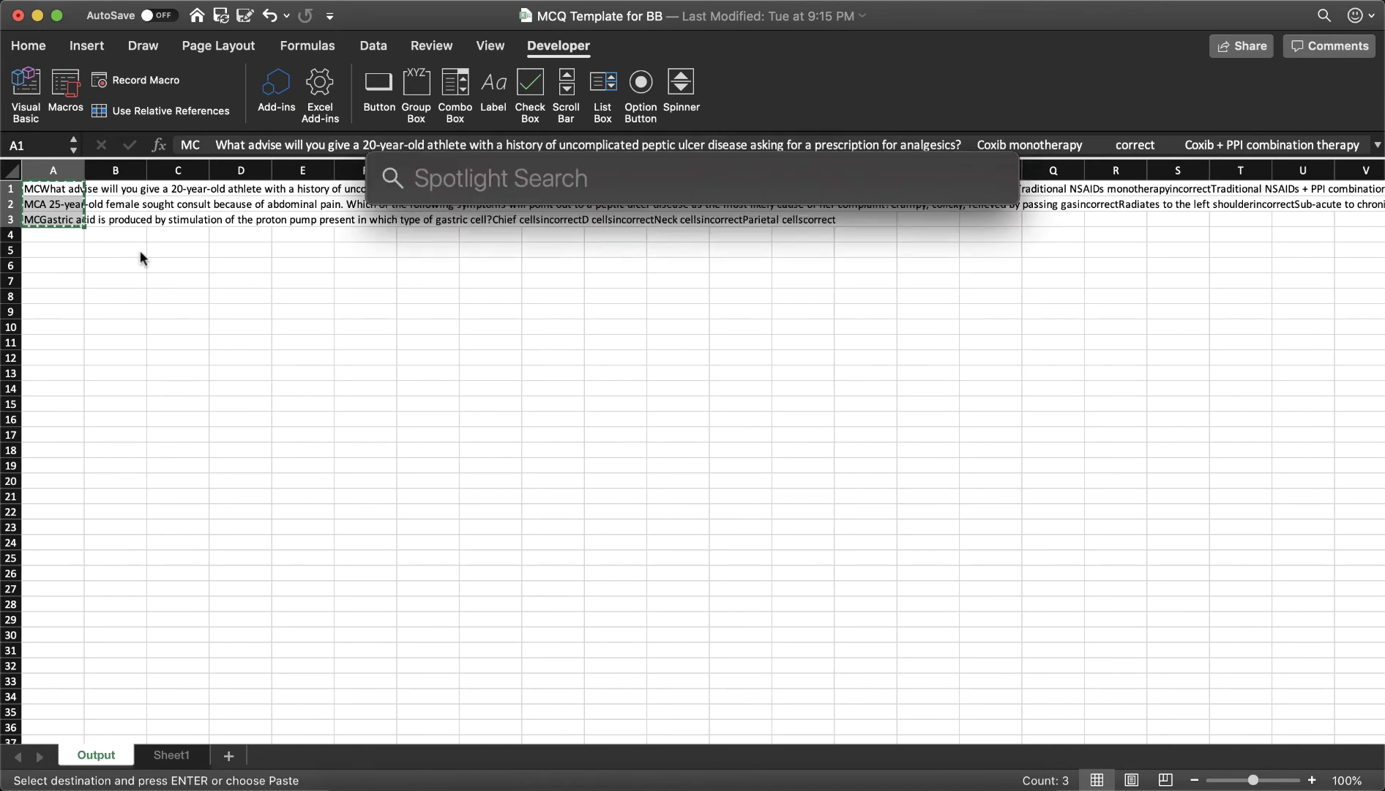
{"action": "type", "text": "text"}
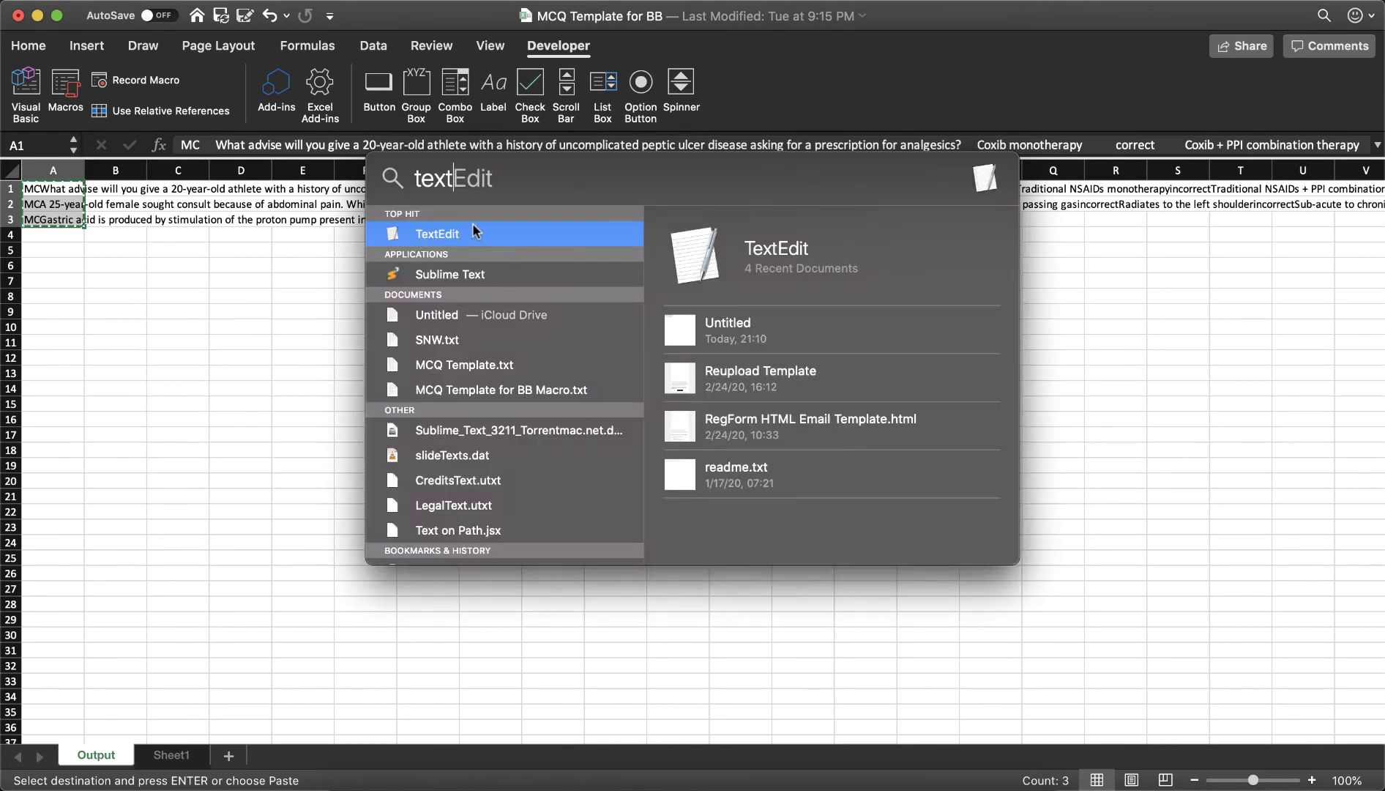
{"action": "left_click", "coordinate": [459, 228]}
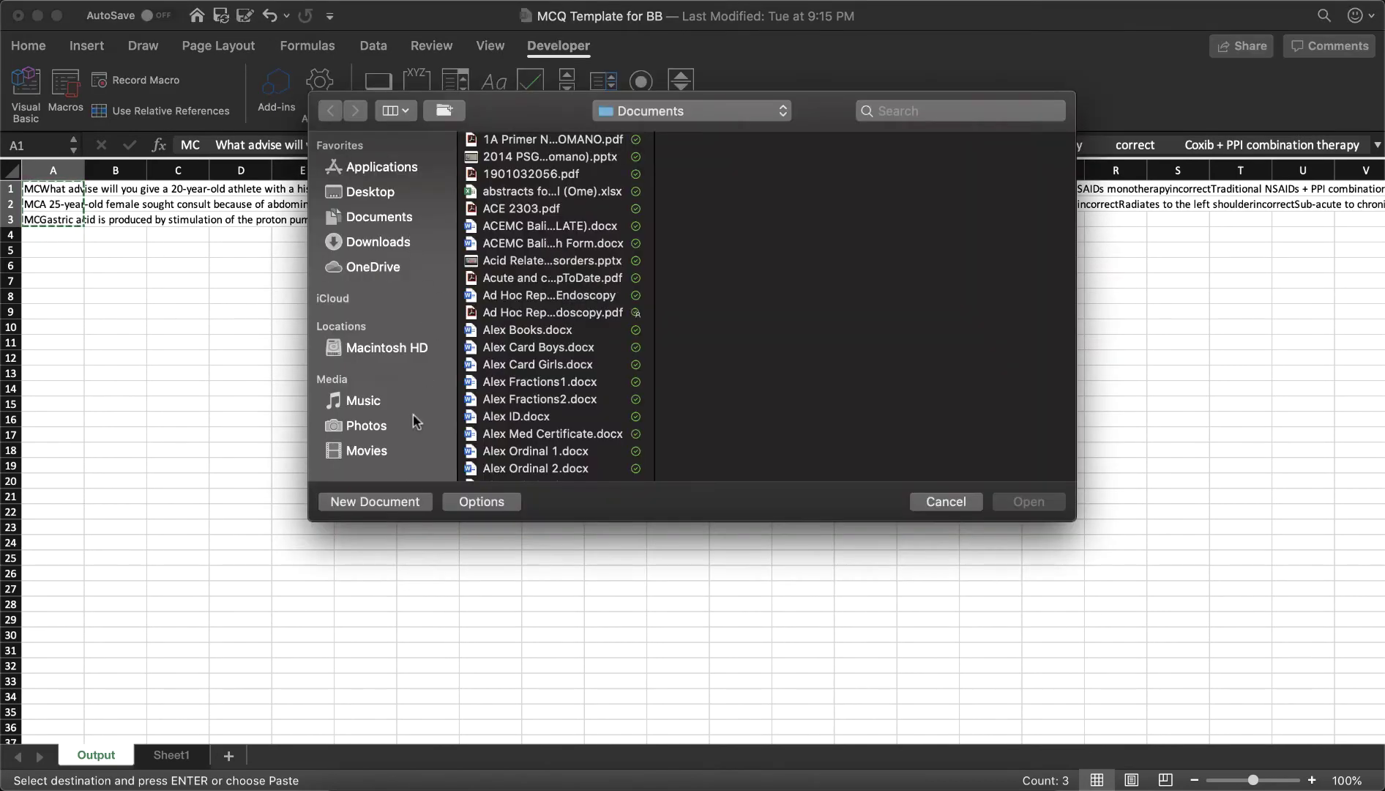
{"action": "left_click", "coordinate": [405, 503]}
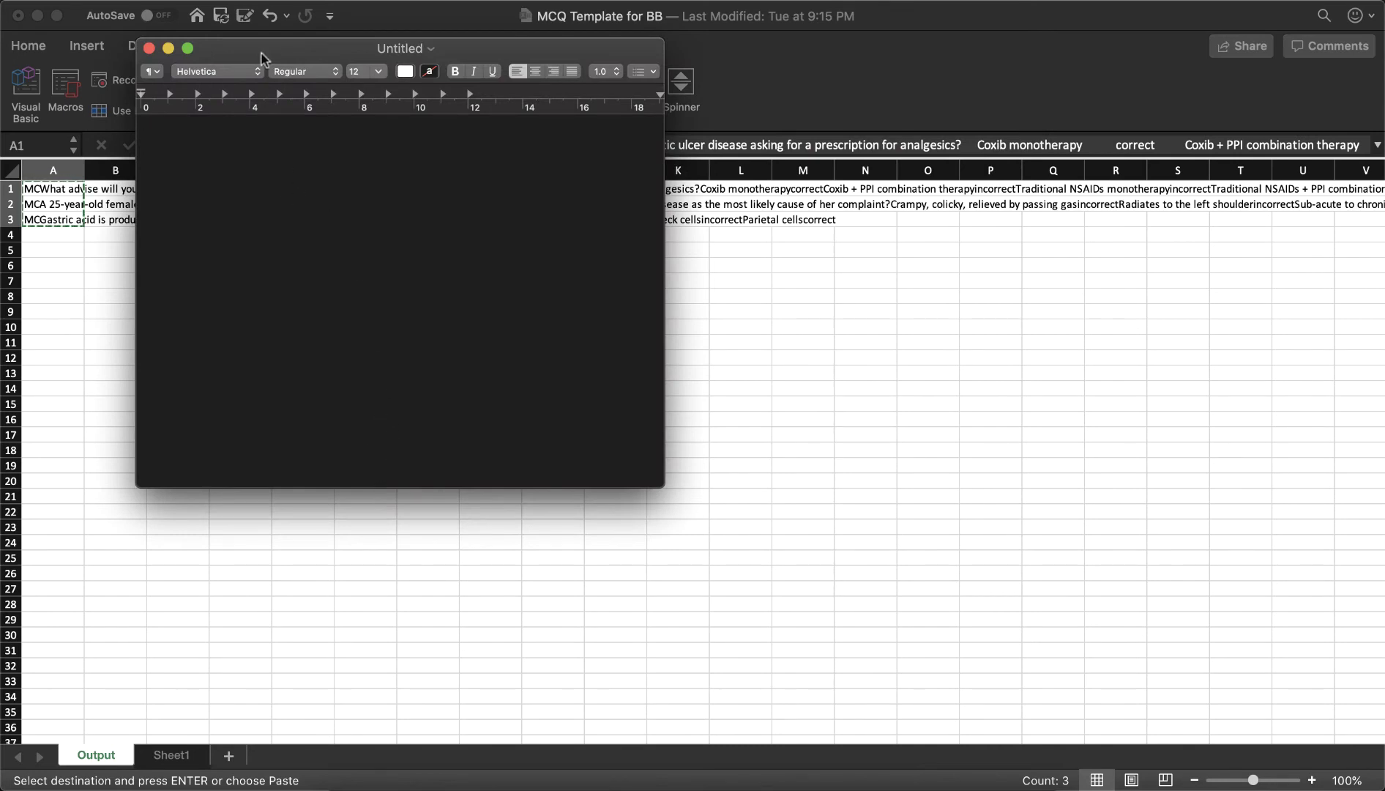
{"action": "left_click", "coordinate": [220, 0]}
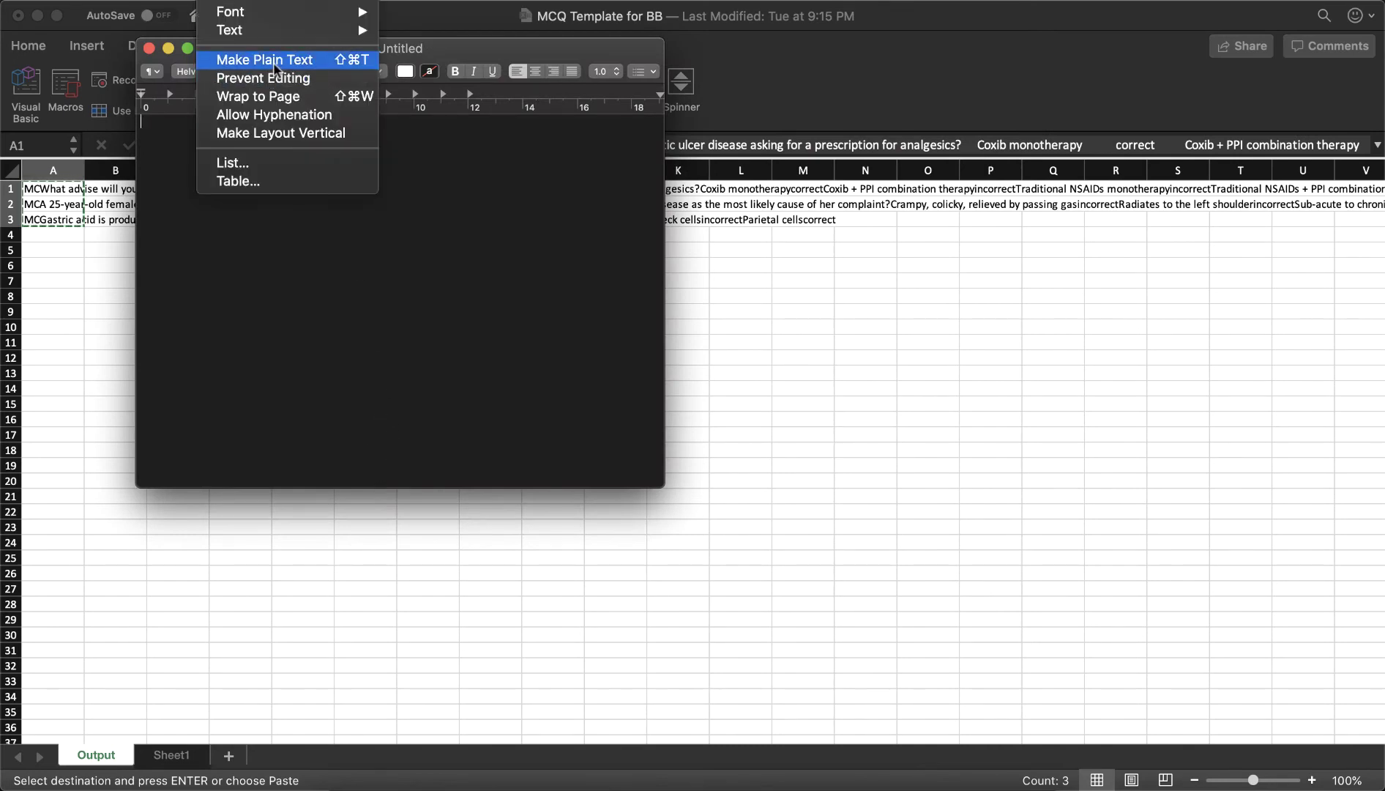
{"action": "left_click", "coordinate": [298, 63]}
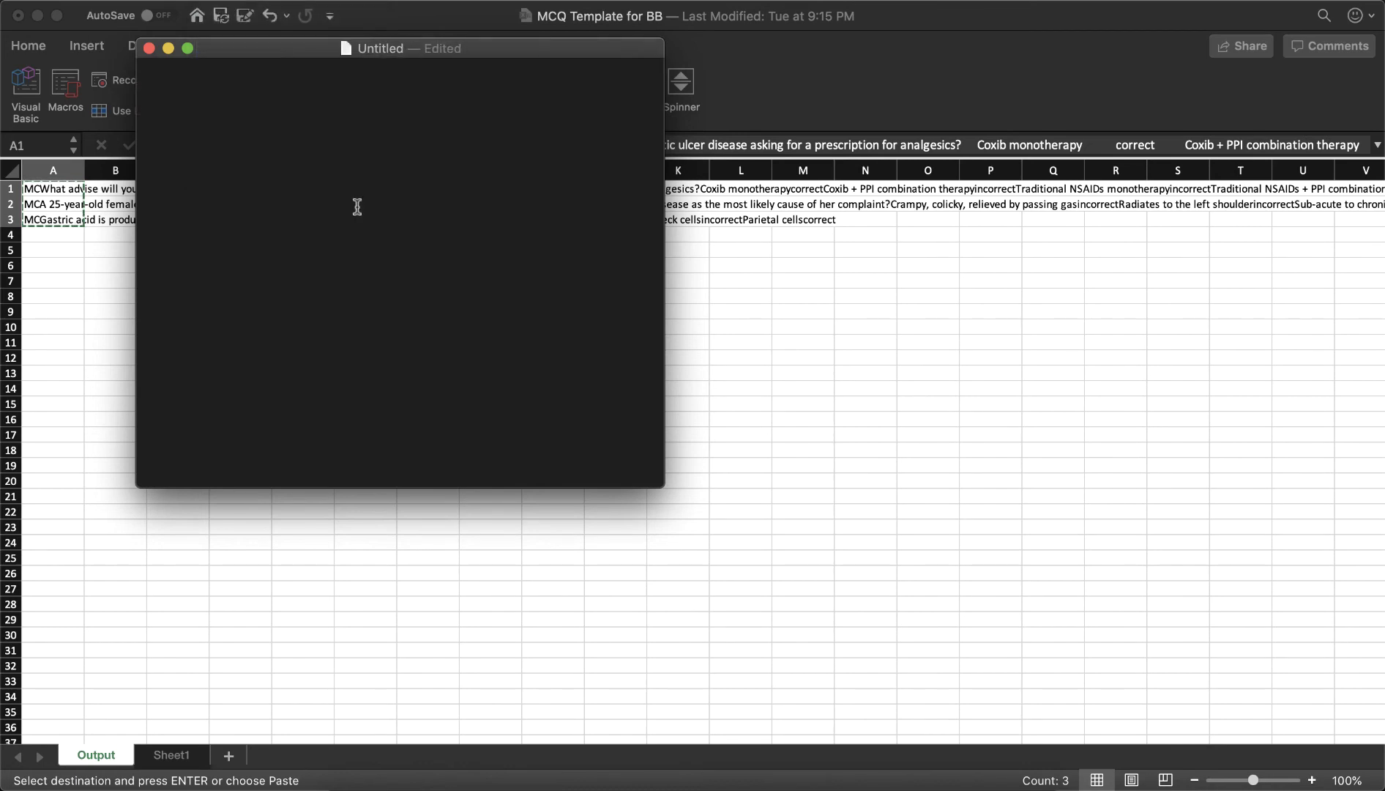
- Paste the copied question rows into the plain text document and widen its window somewhat
{"action": "key", "text": "super+v"}
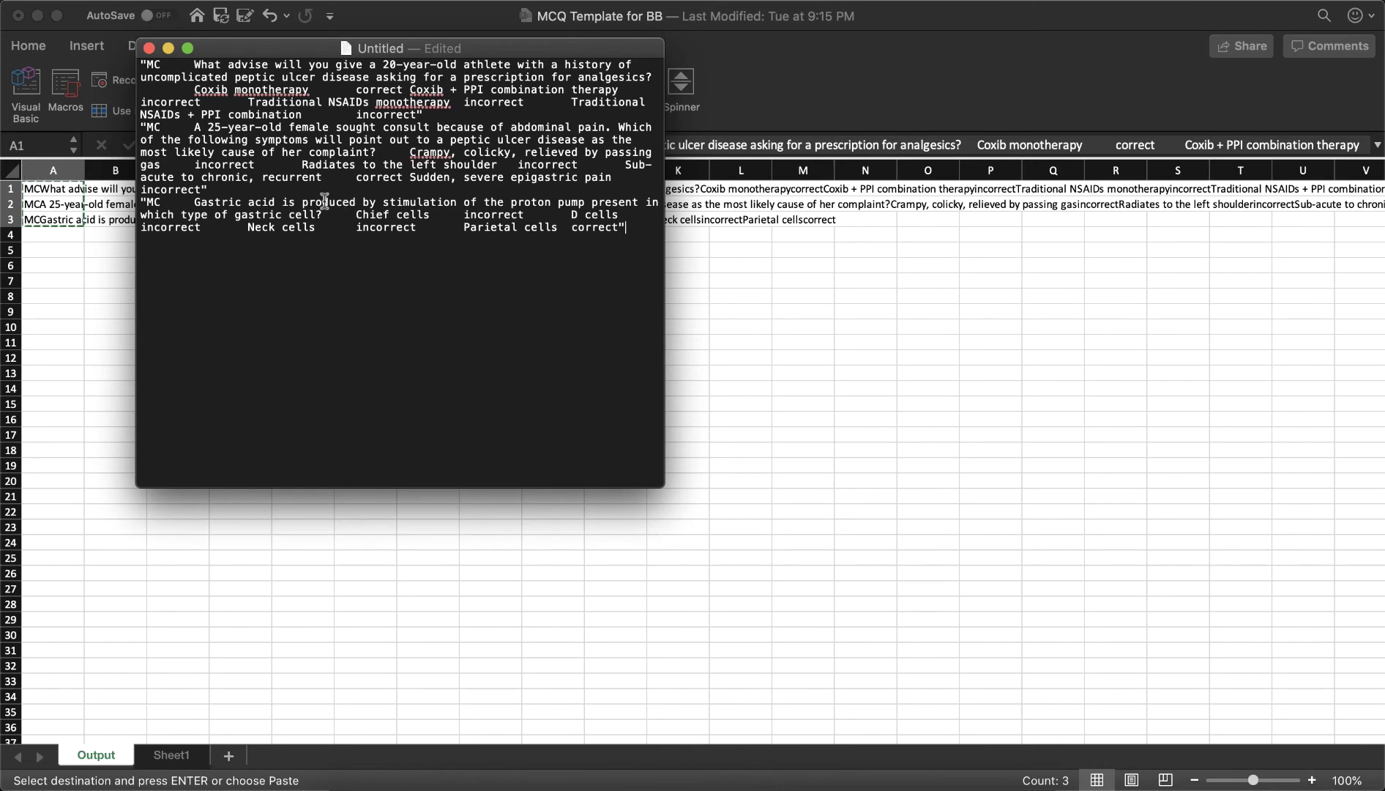
{"action": "left_click_drag", "start_coordinate": [663, 200], "coordinate": [1110, 227]}
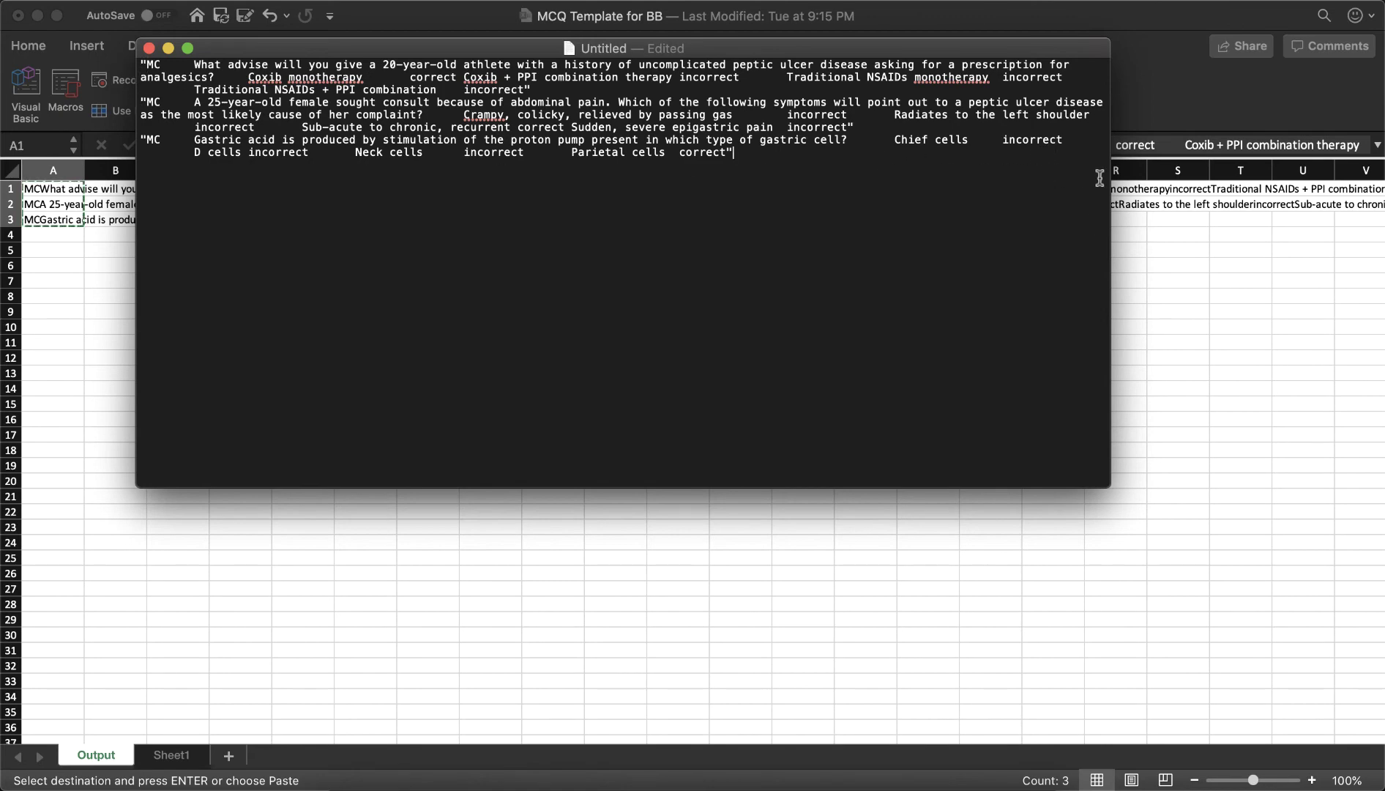
{"action": "left_click_drag", "start_coordinate": [1110, 183], "coordinate": [737, 182]}
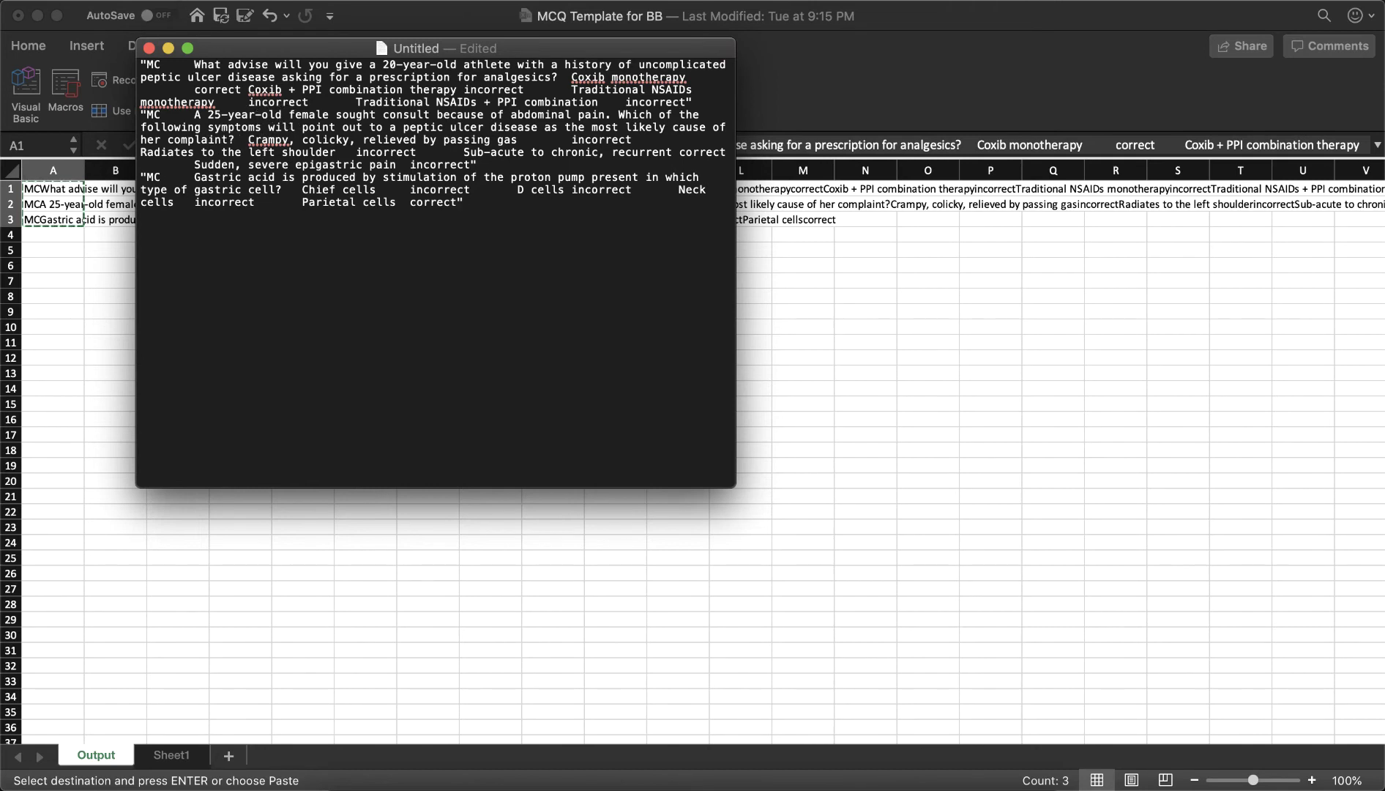
- Remove every double quotation mark from the text by replacing all of them with nothing, and close the find and replace bar
{"action": "left_click", "coordinate": [180, 0]}
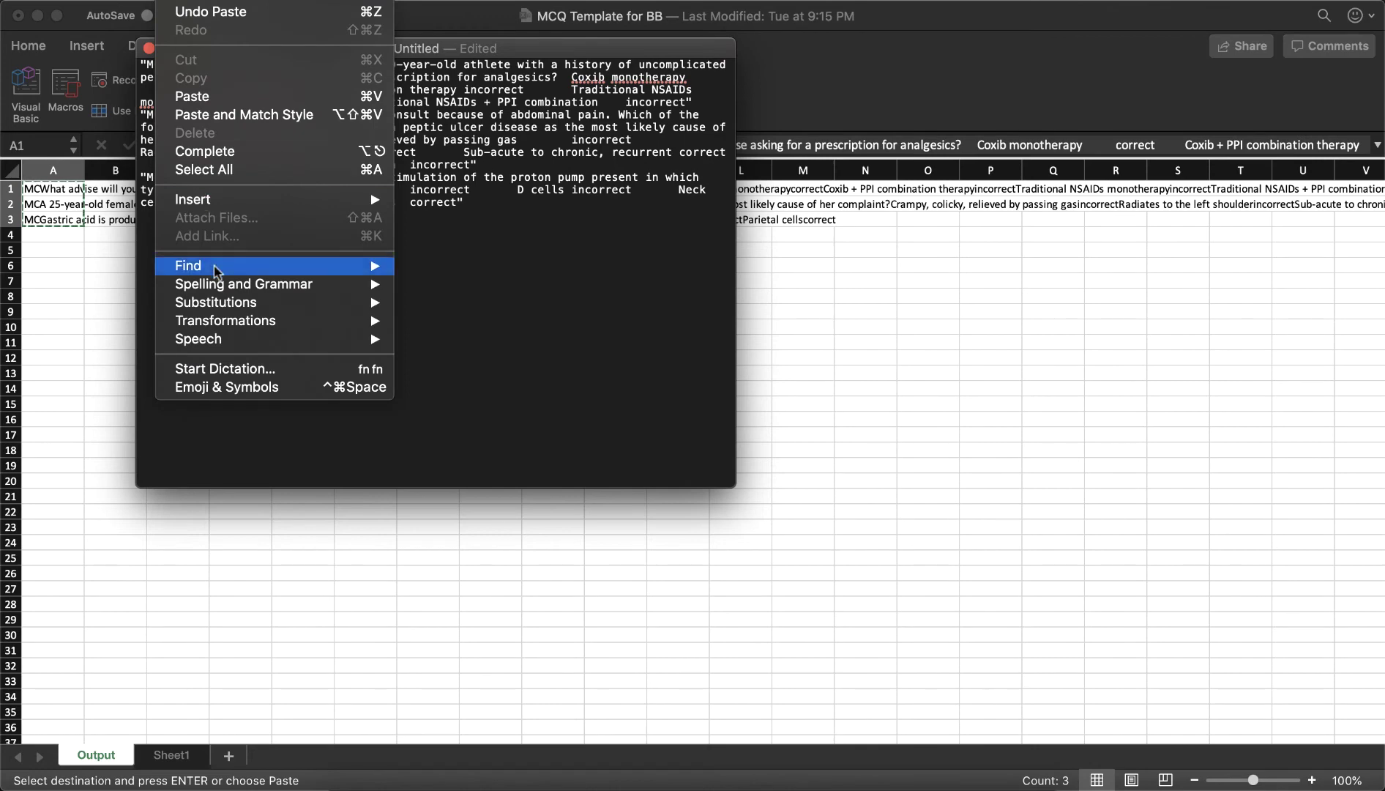
{"action": "mouse_move", "coordinate": [218, 268]}
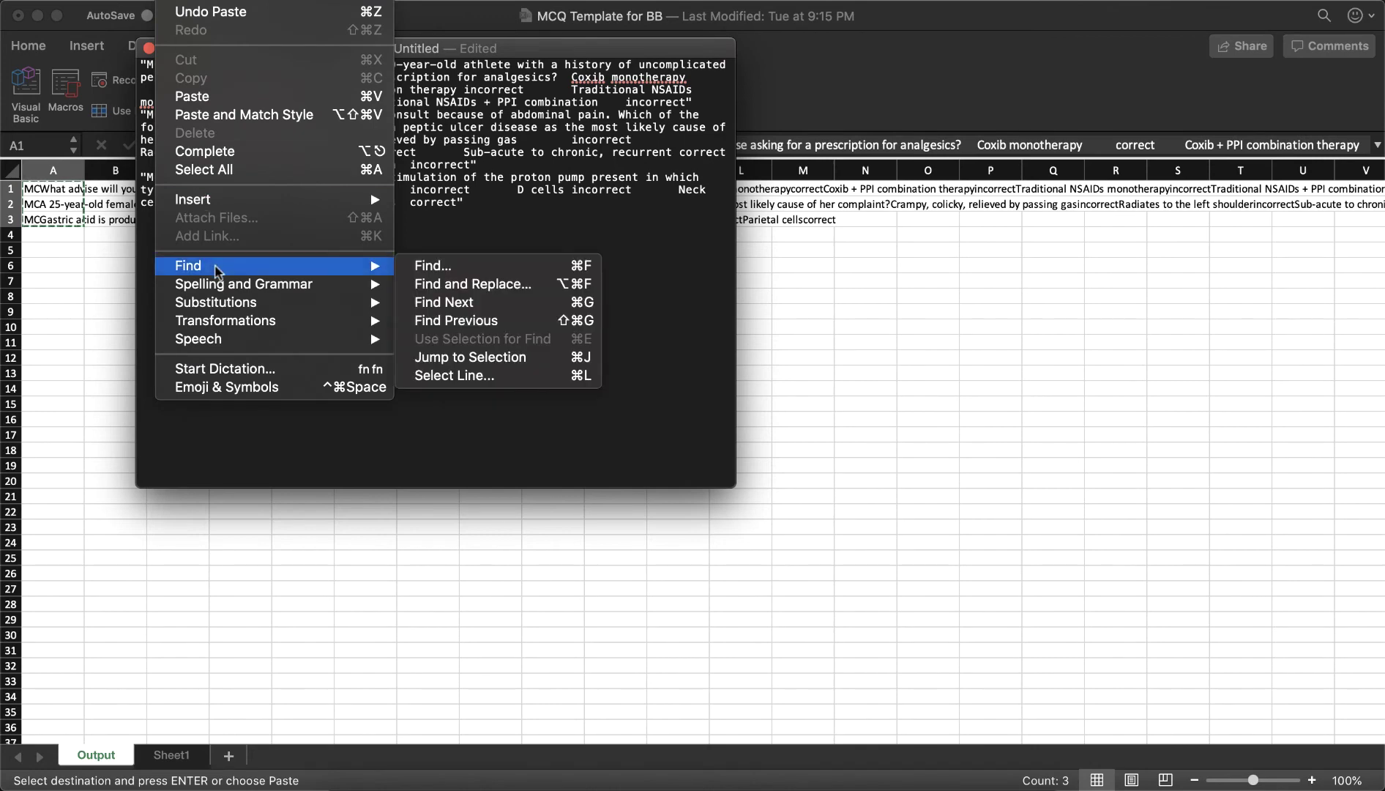
{"action": "left_click", "coordinate": [498, 291]}
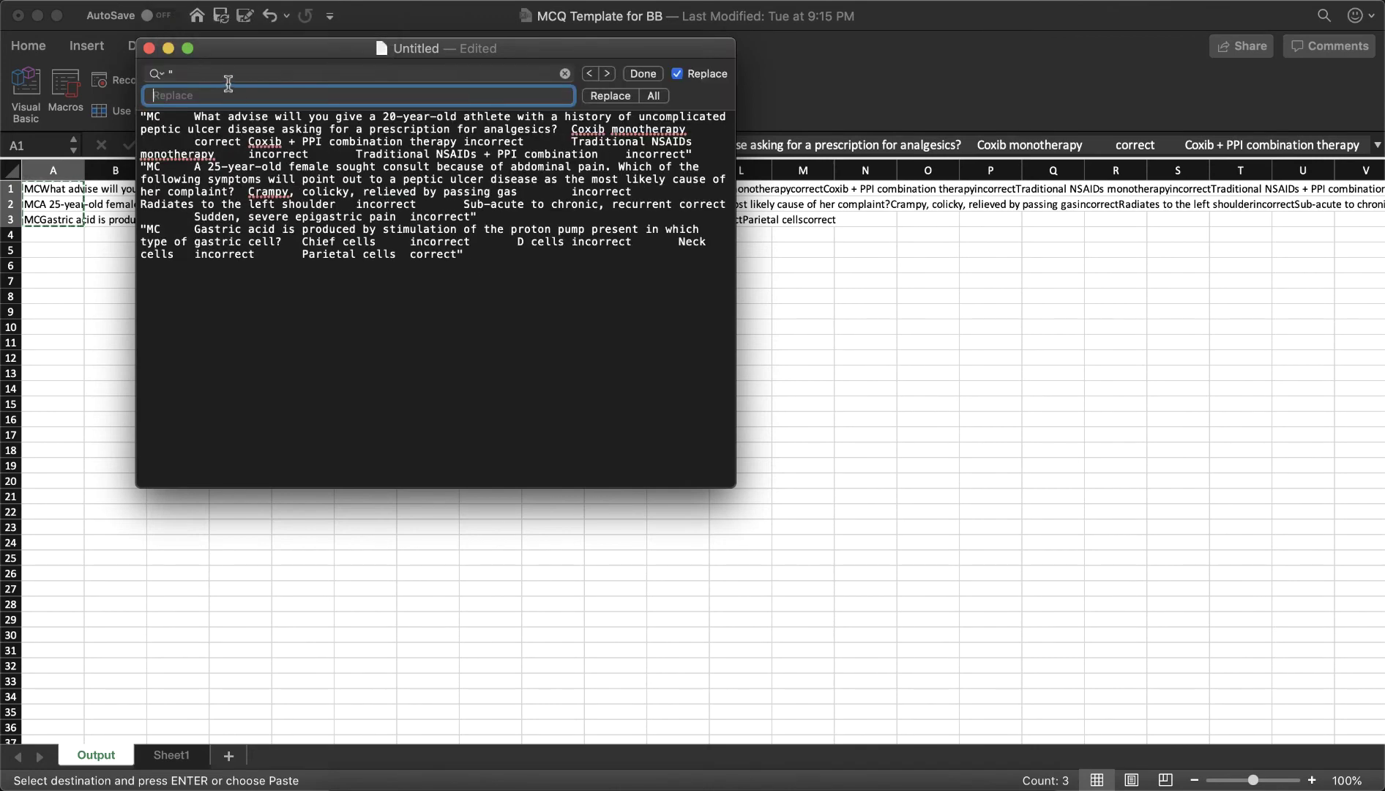
{"action": "left_click", "coordinate": [173, 74]}
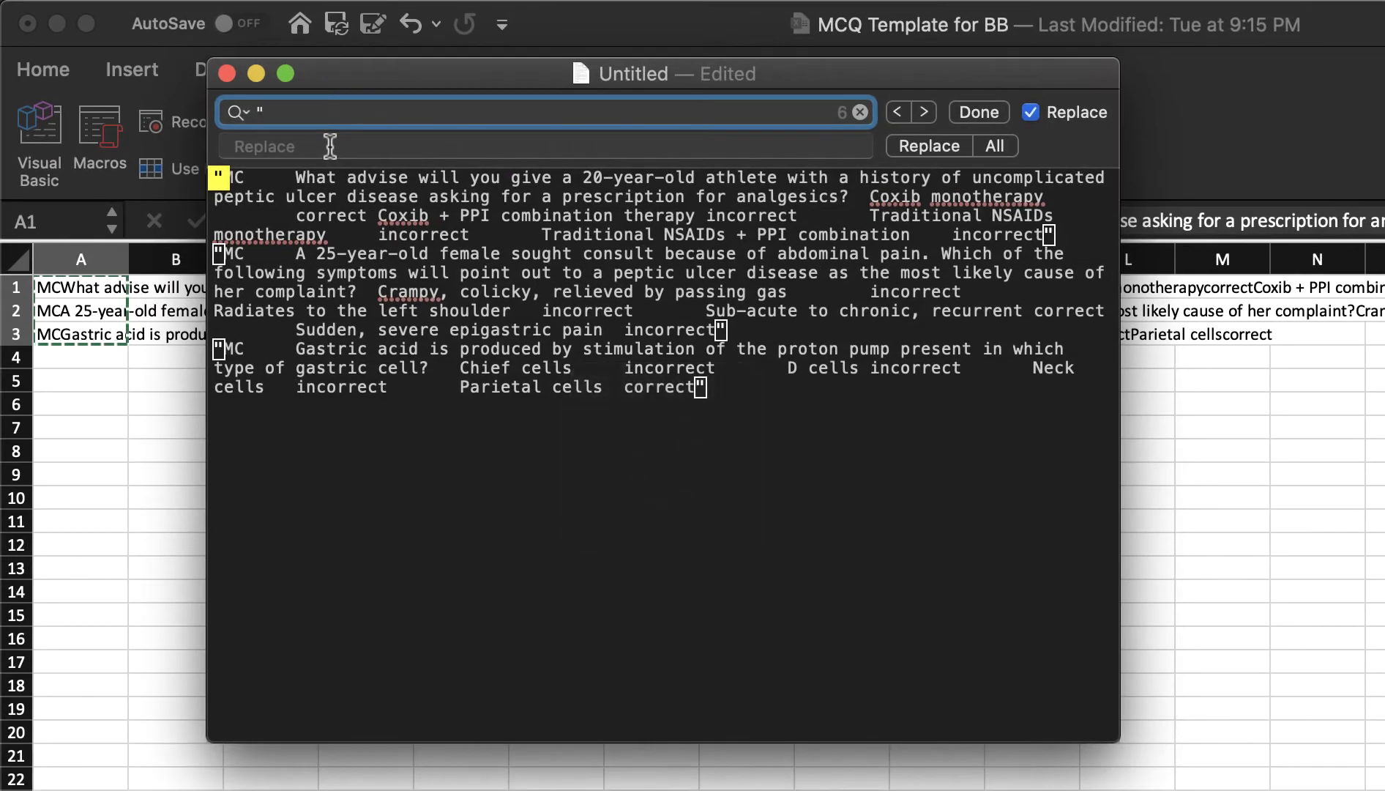
{"action": "left_click", "coordinate": [217, 96]}
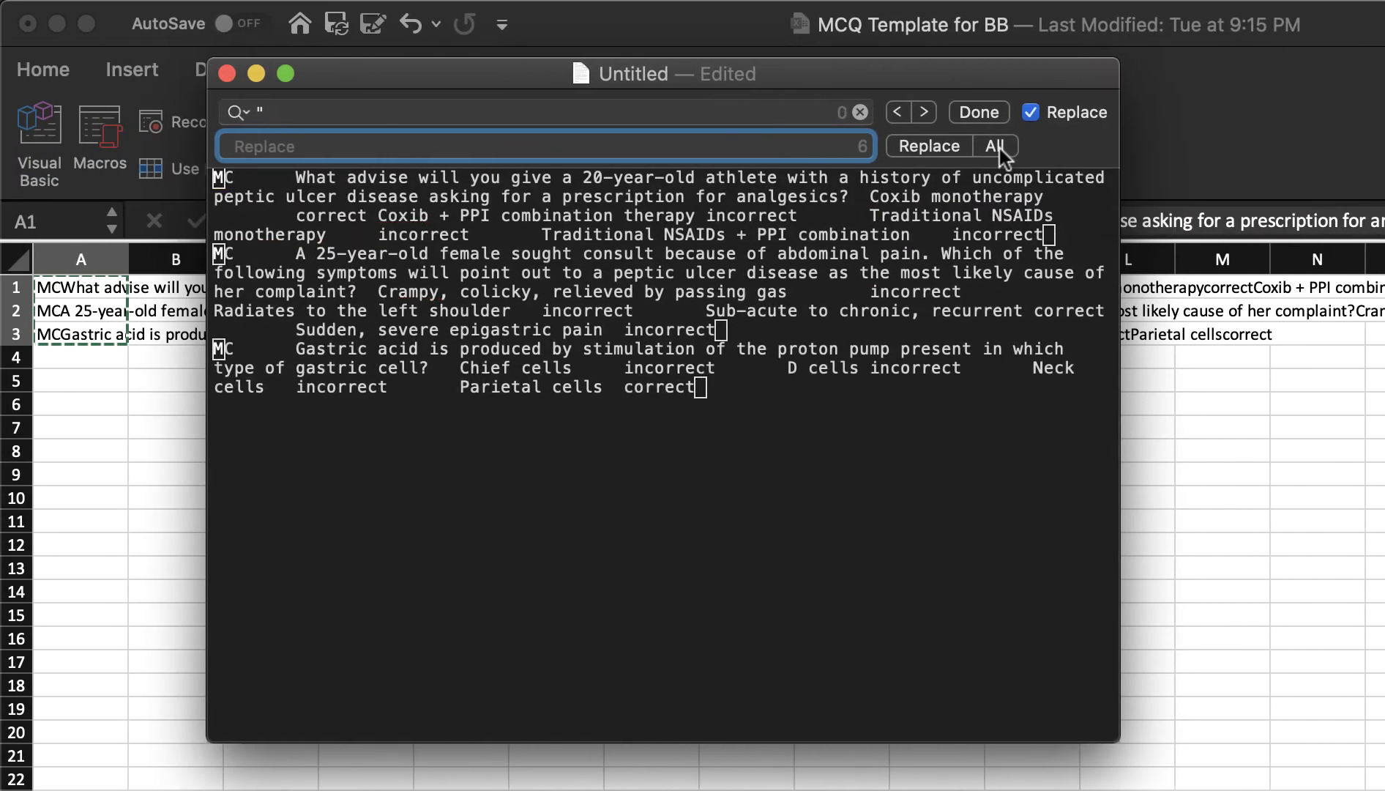
{"action": "left_click", "coordinate": [518, 149]}
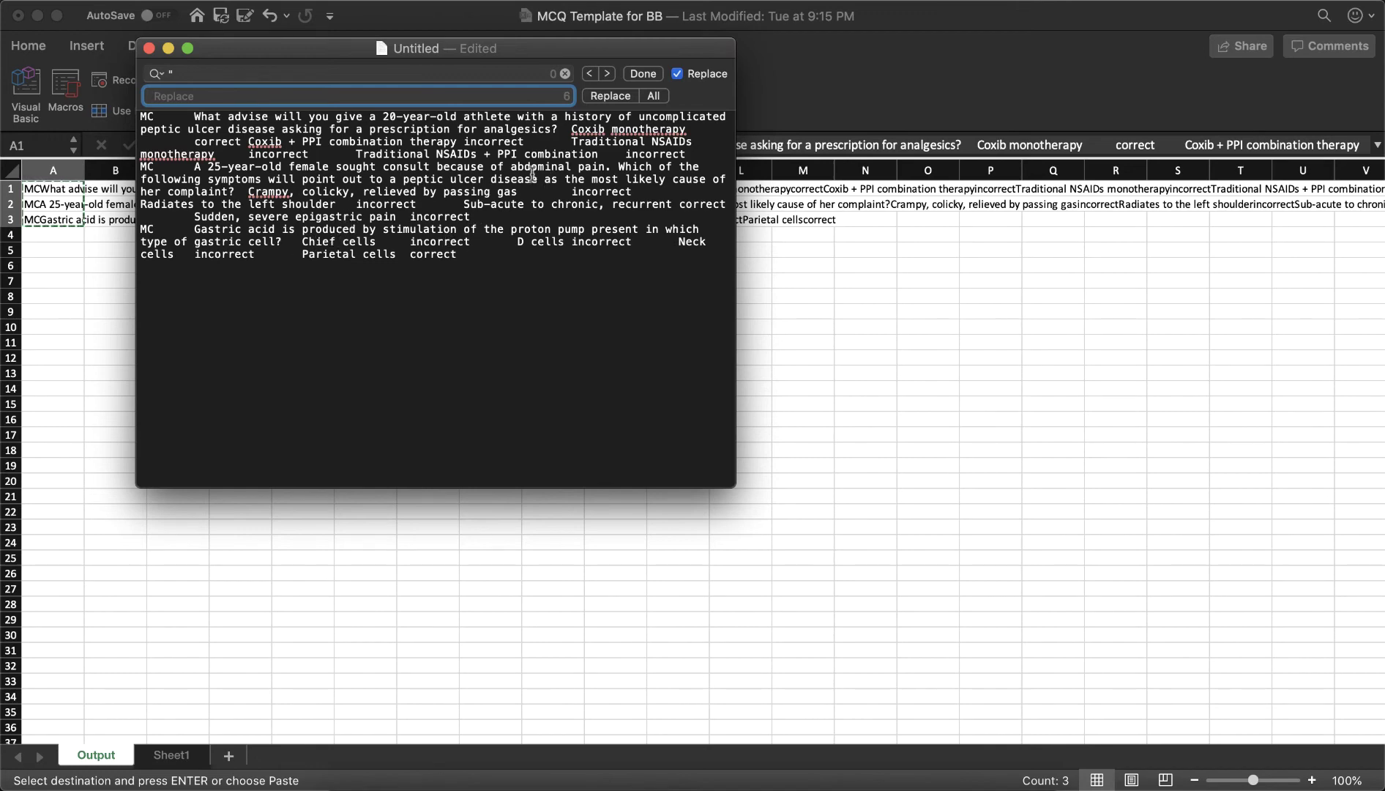
{"action": "left_click", "coordinate": [647, 73]}
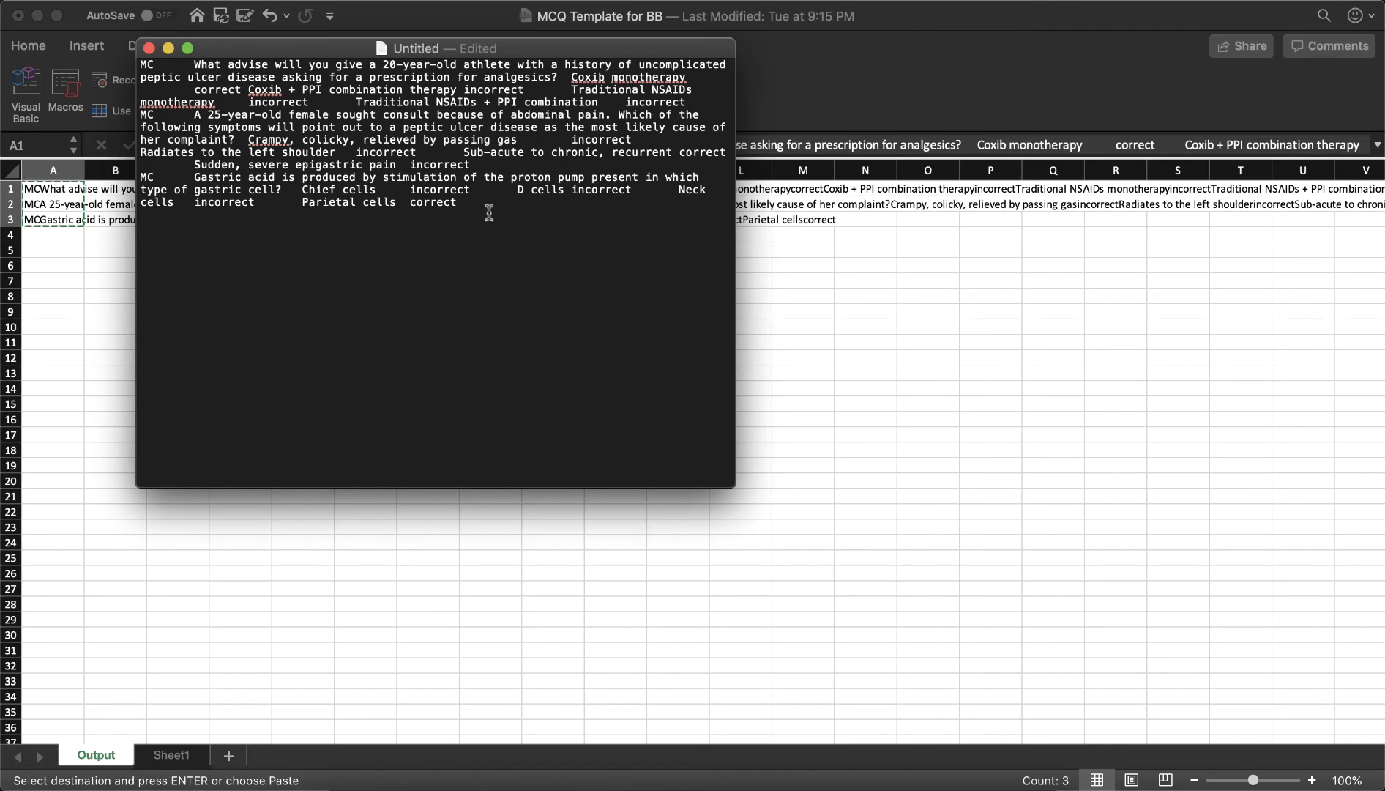
- Save the plain text document to the Desktop as "Sample Upload Quiz" with Unicode (UTF-8) encoding
{"action": "key", "text": "super+s"}
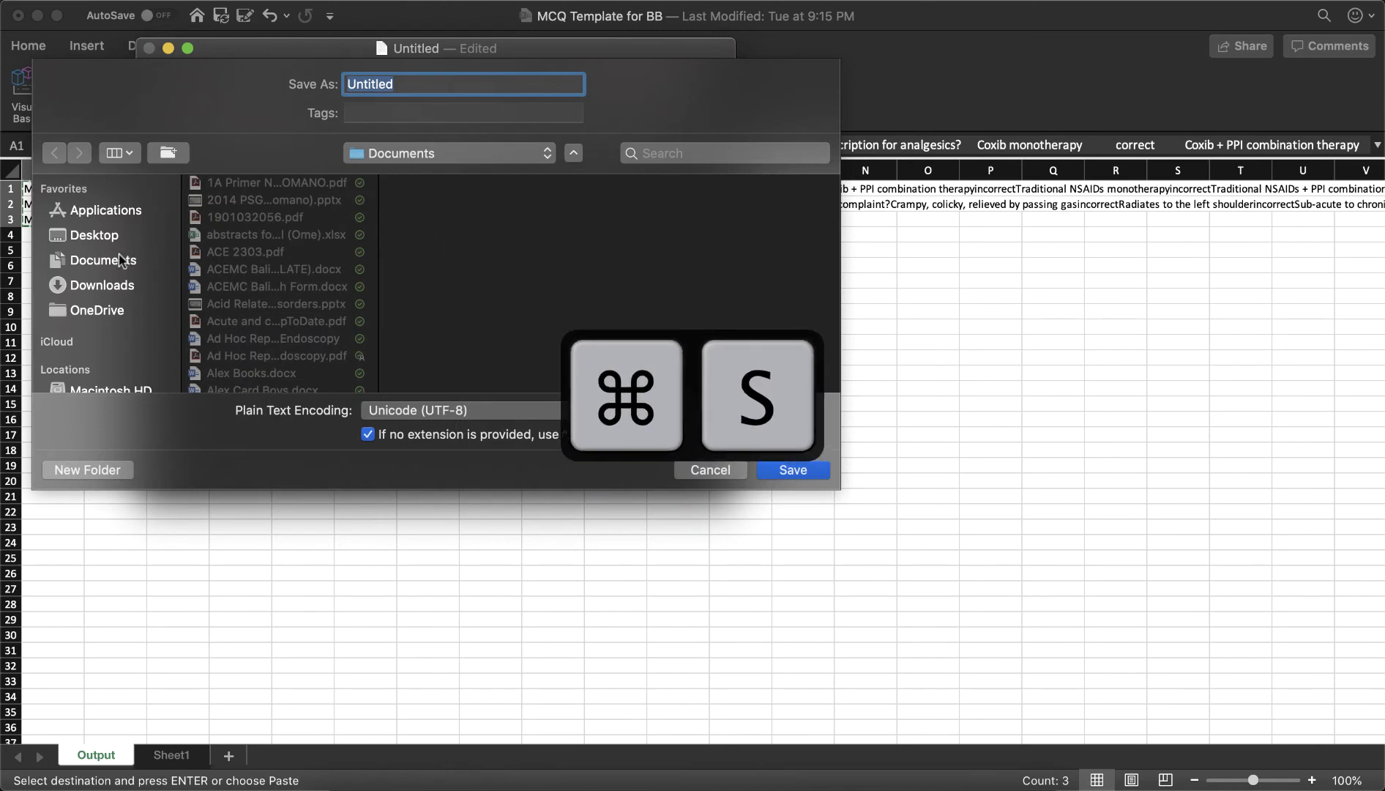
{"action": "left_click", "coordinate": [110, 235]}
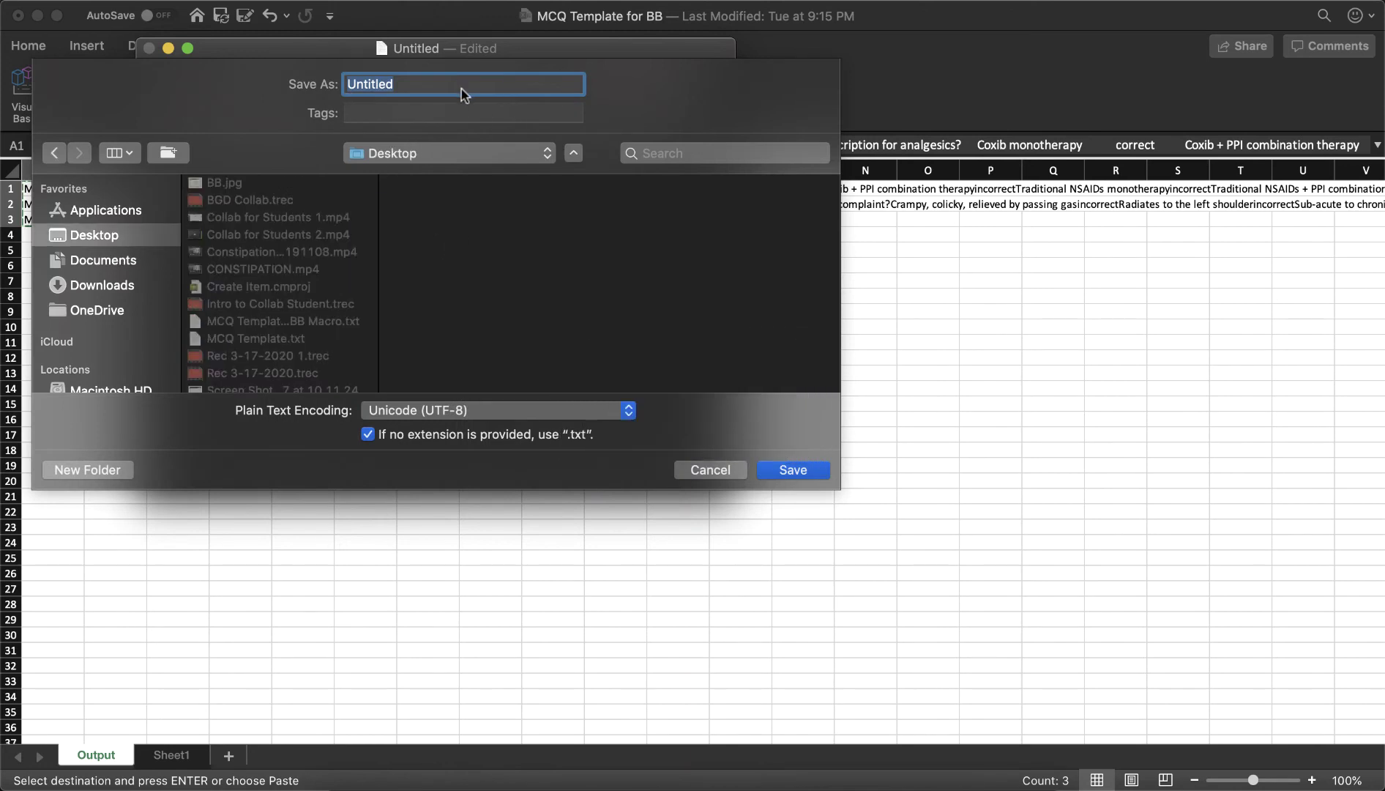
{"action": "type", "text": "Sample Upload Quiz"}
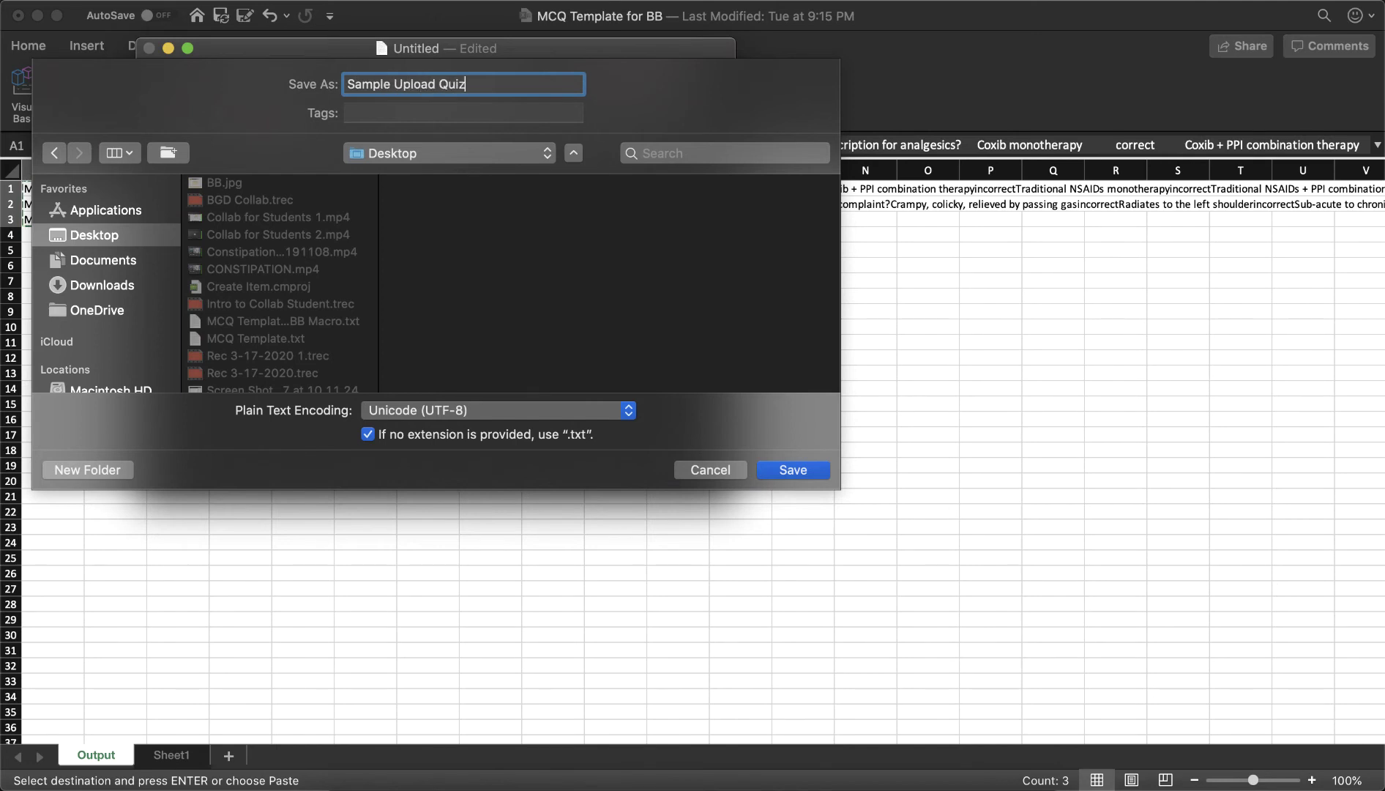
{"action": "left_click", "coordinate": [779, 470]}
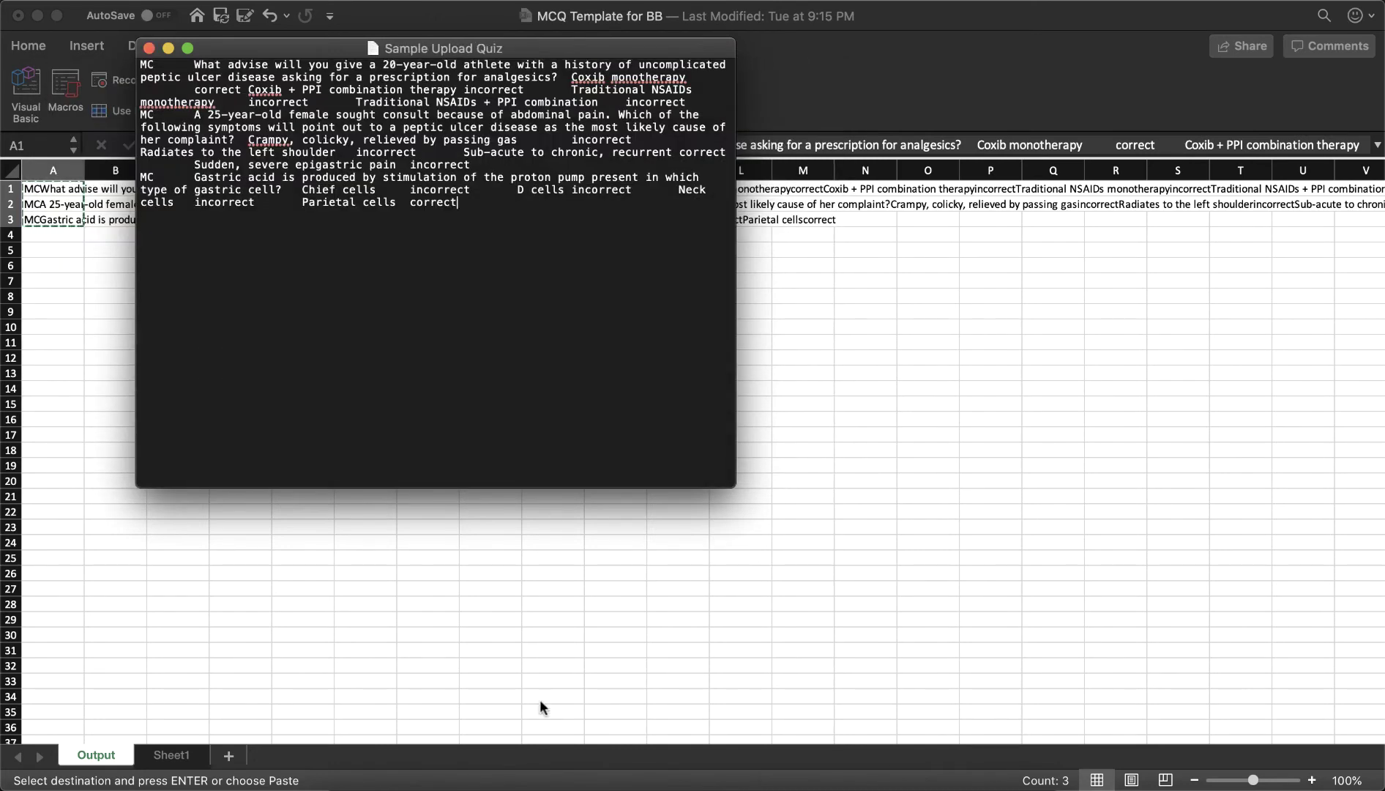
- Switch to Blackboard in Google Chrome and upload Sample Upload Quiz from the Desktop as the question file for the Trial Test
{"action": "left_click", "coordinate": [526, 782]}
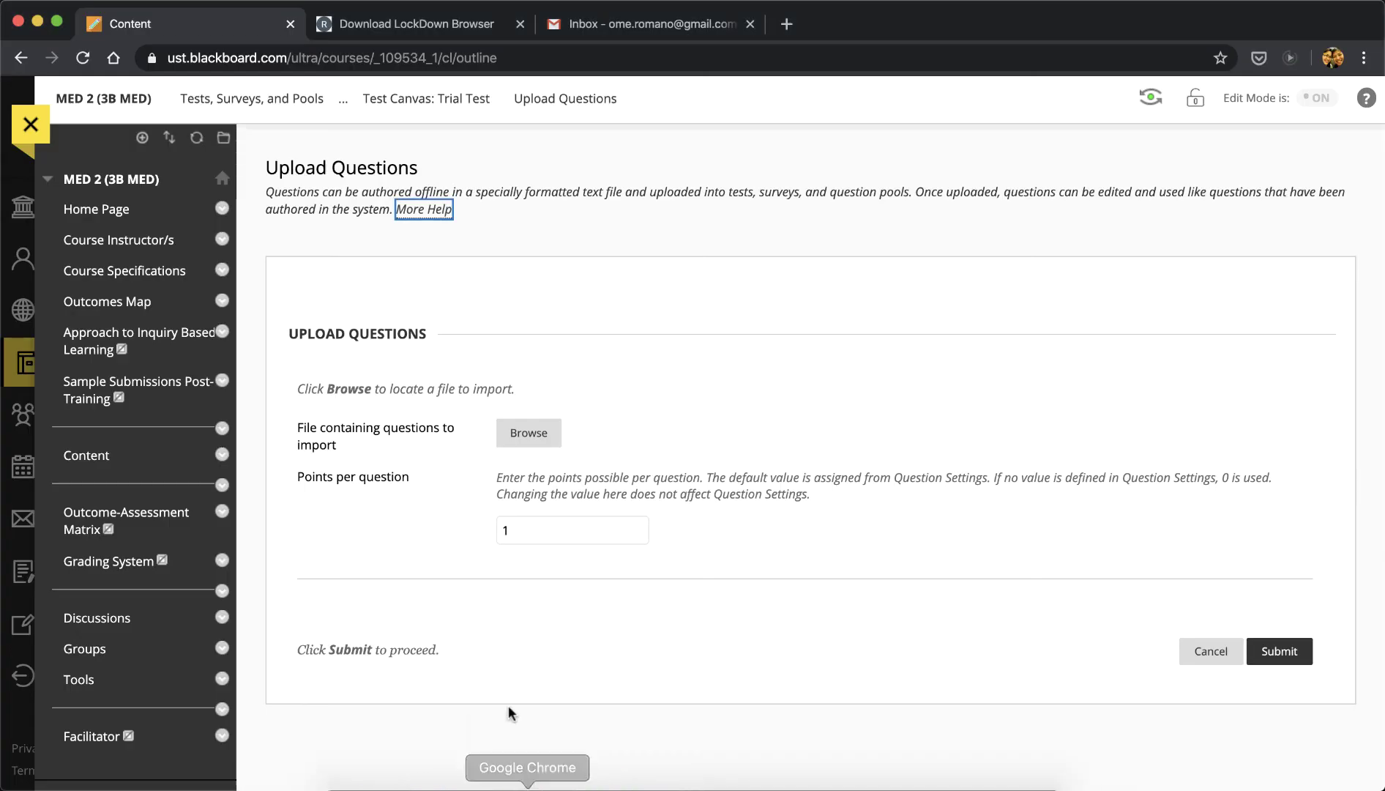
{"action": "left_click", "coordinate": [529, 433]}
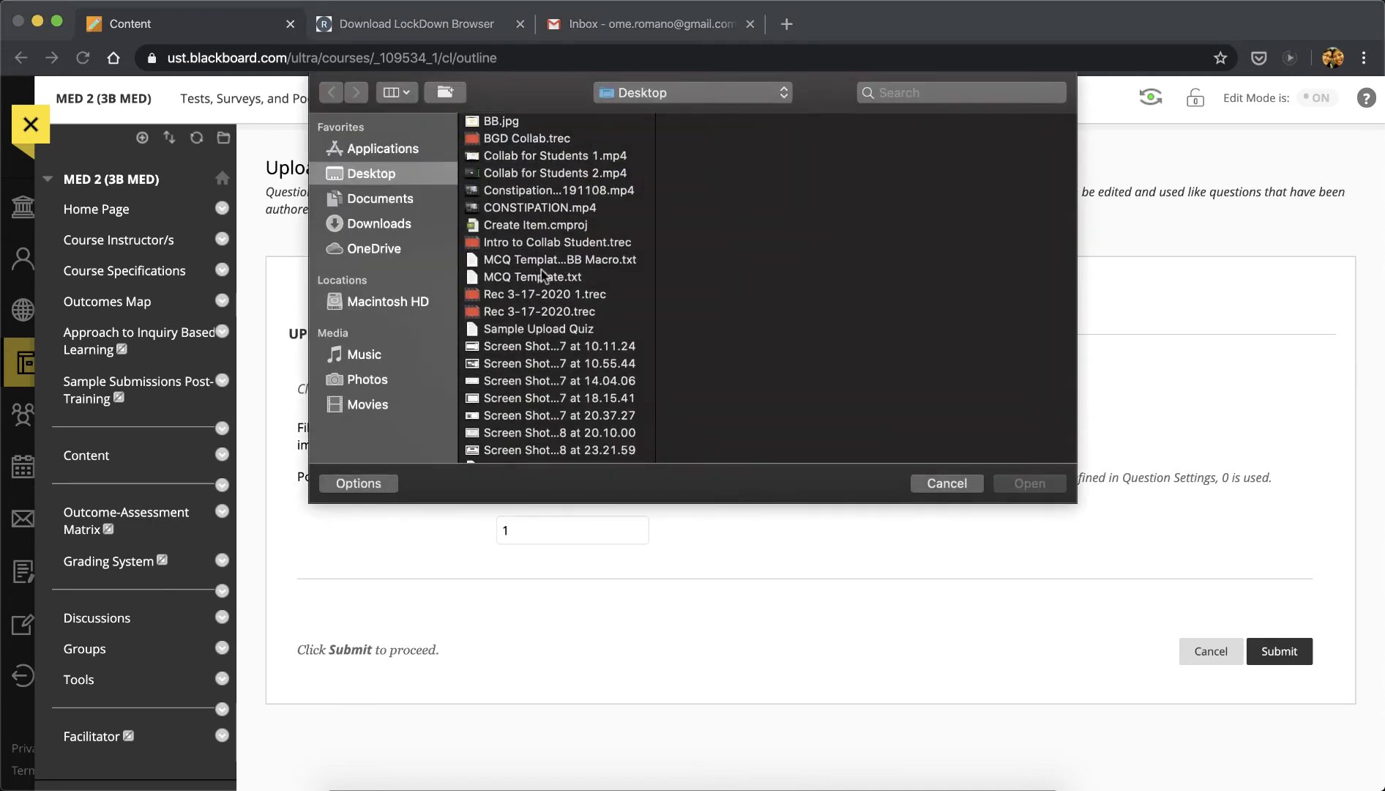
{"action": "scroll", "coordinate": [542, 275], "scroll_direction": "down", "scroll_amount": 3}
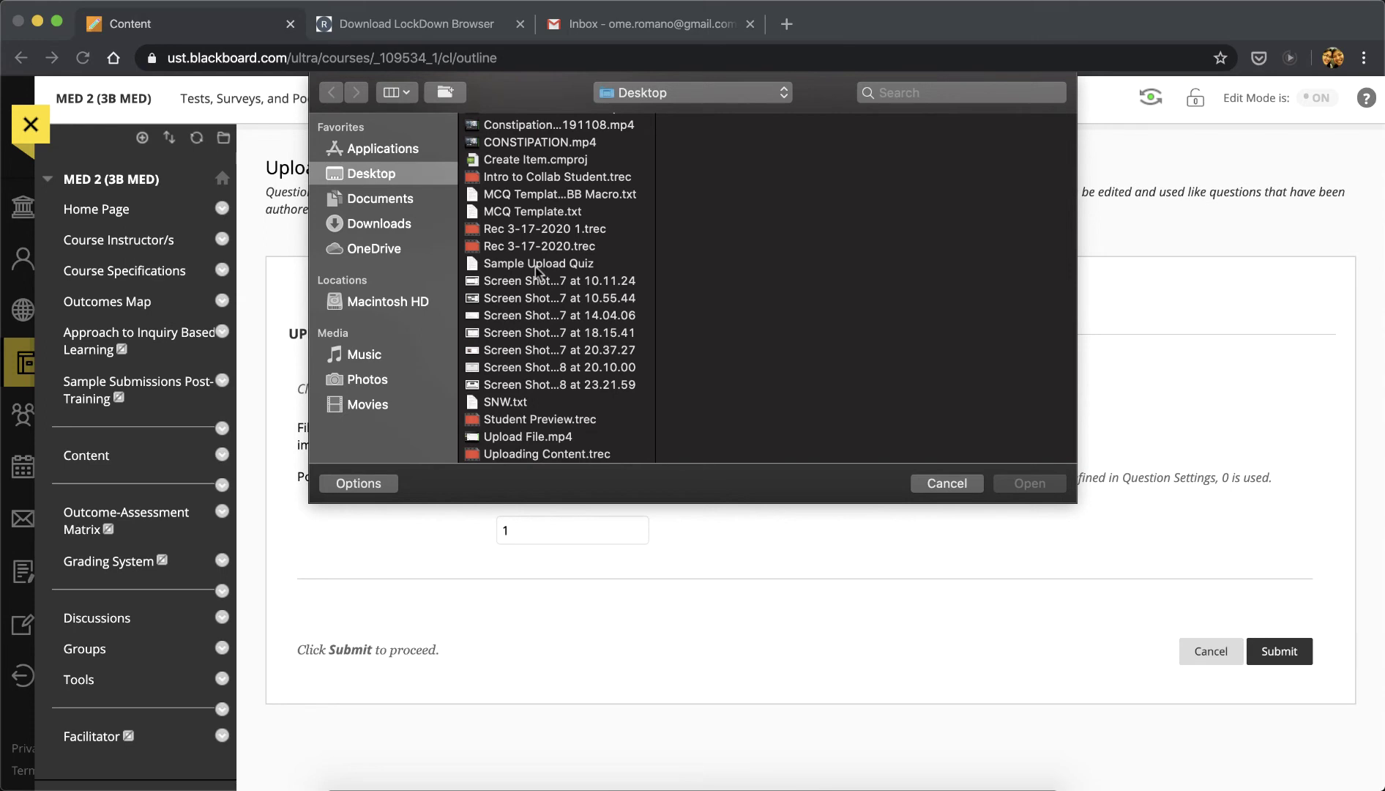
{"action": "left_click", "coordinate": [538, 265]}
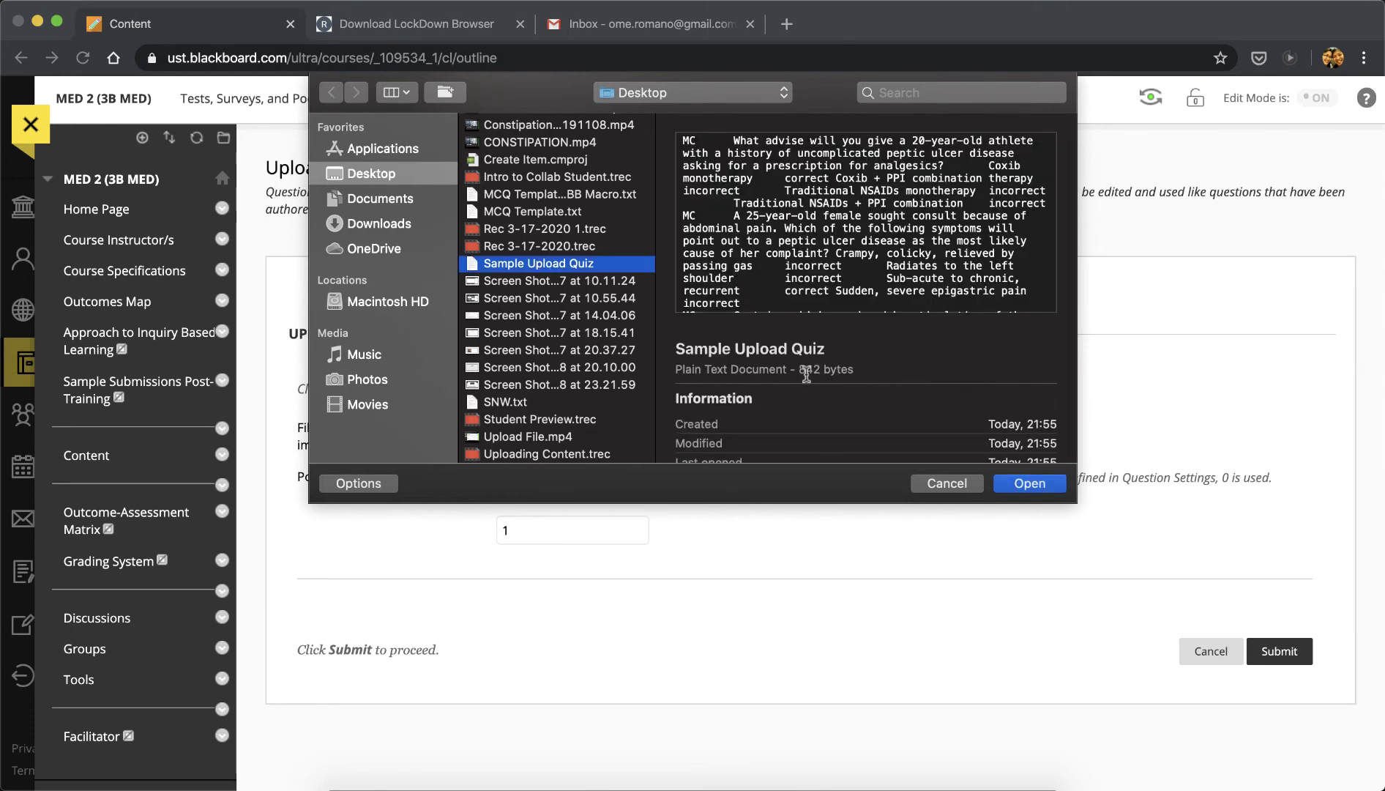
{"action": "left_click", "coordinate": [1030, 484]}
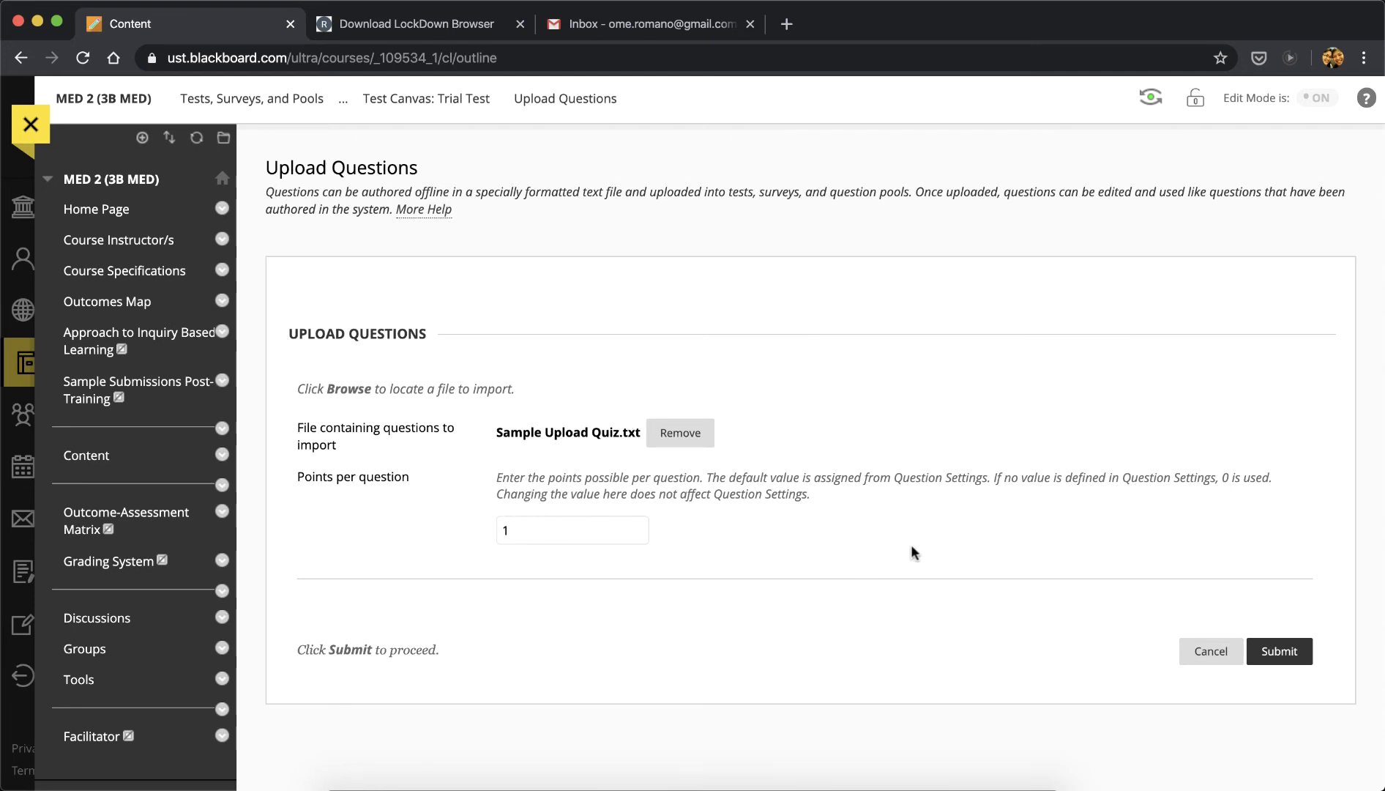
{"action": "left_click", "coordinate": [1282, 651]}
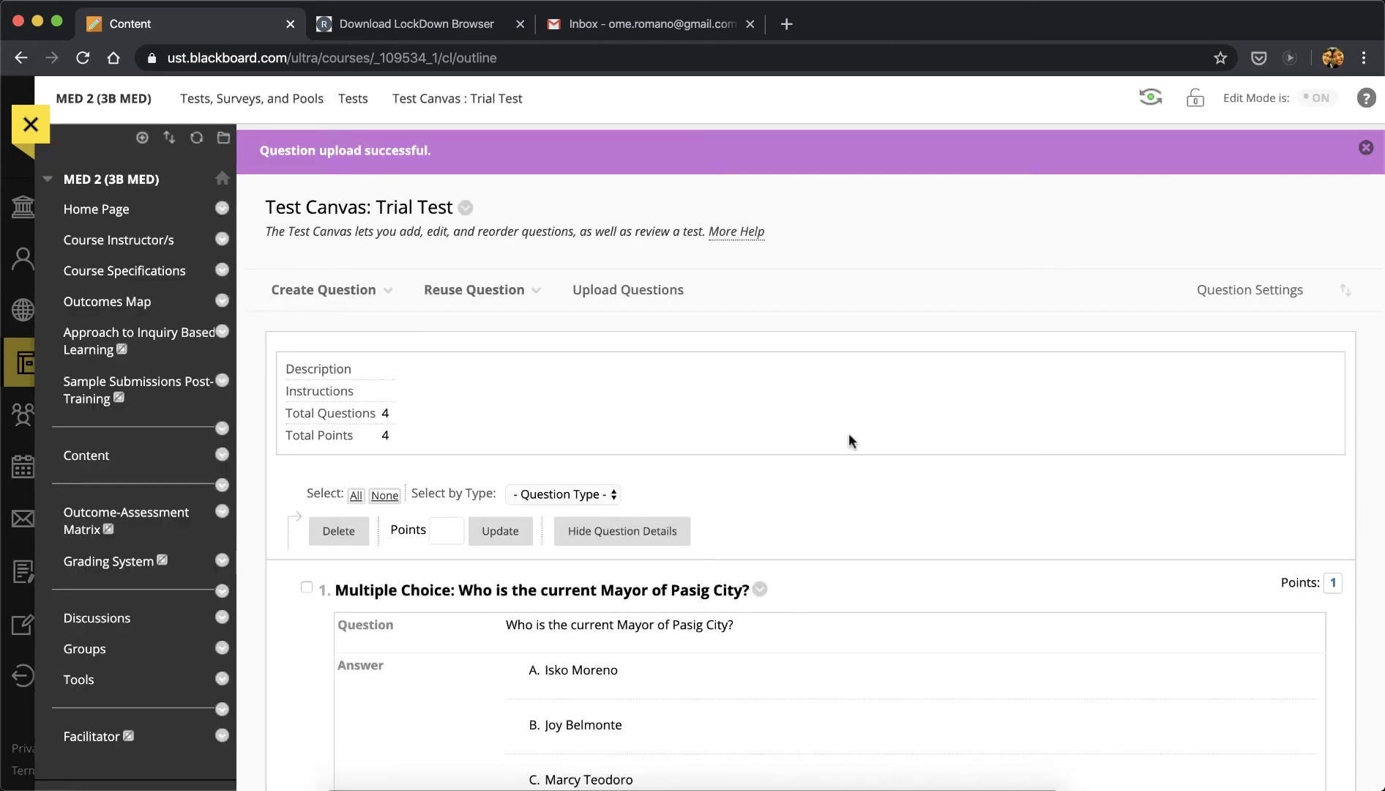
- Review the uploaded questions on the Trial Test canvas, checking their stems, choices and marked correct answers
{"action": "scroll", "coordinate": [849, 432], "scroll_direction": "down", "scroll_amount": 10}
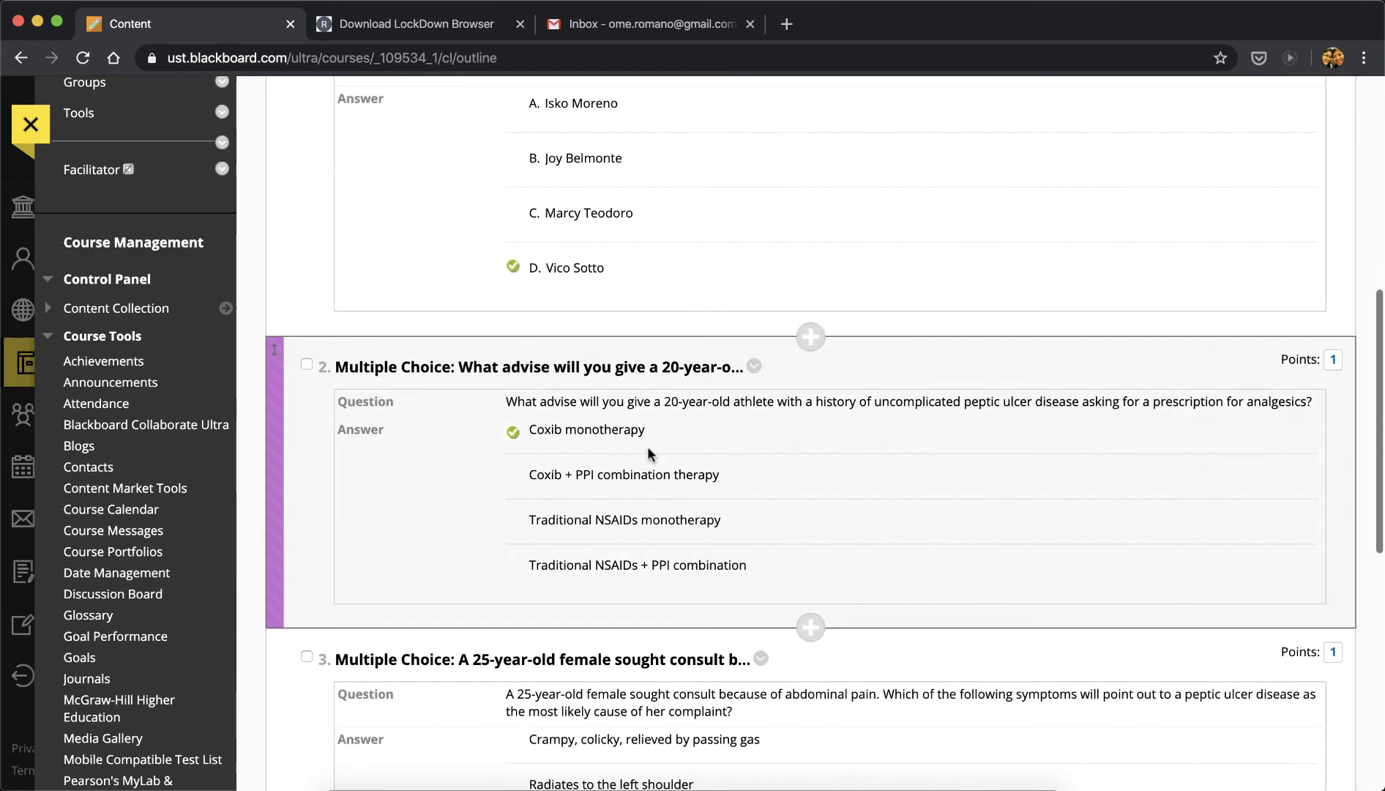
{"action": "scroll", "coordinate": [405, 463], "scroll_direction": "down", "scroll_amount": 5}
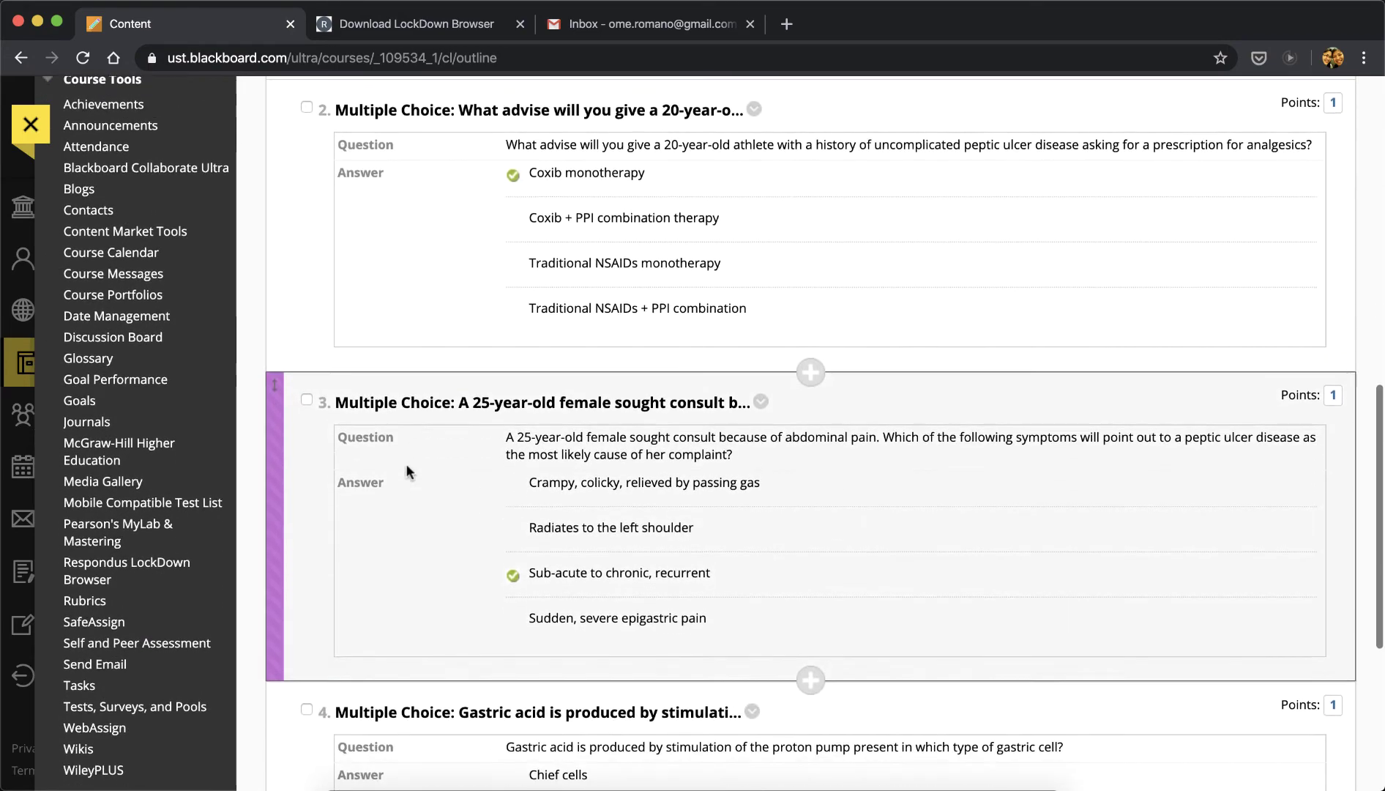
{"action": "scroll", "coordinate": [406, 464], "scroll_direction": "down", "scroll_amount": 6}
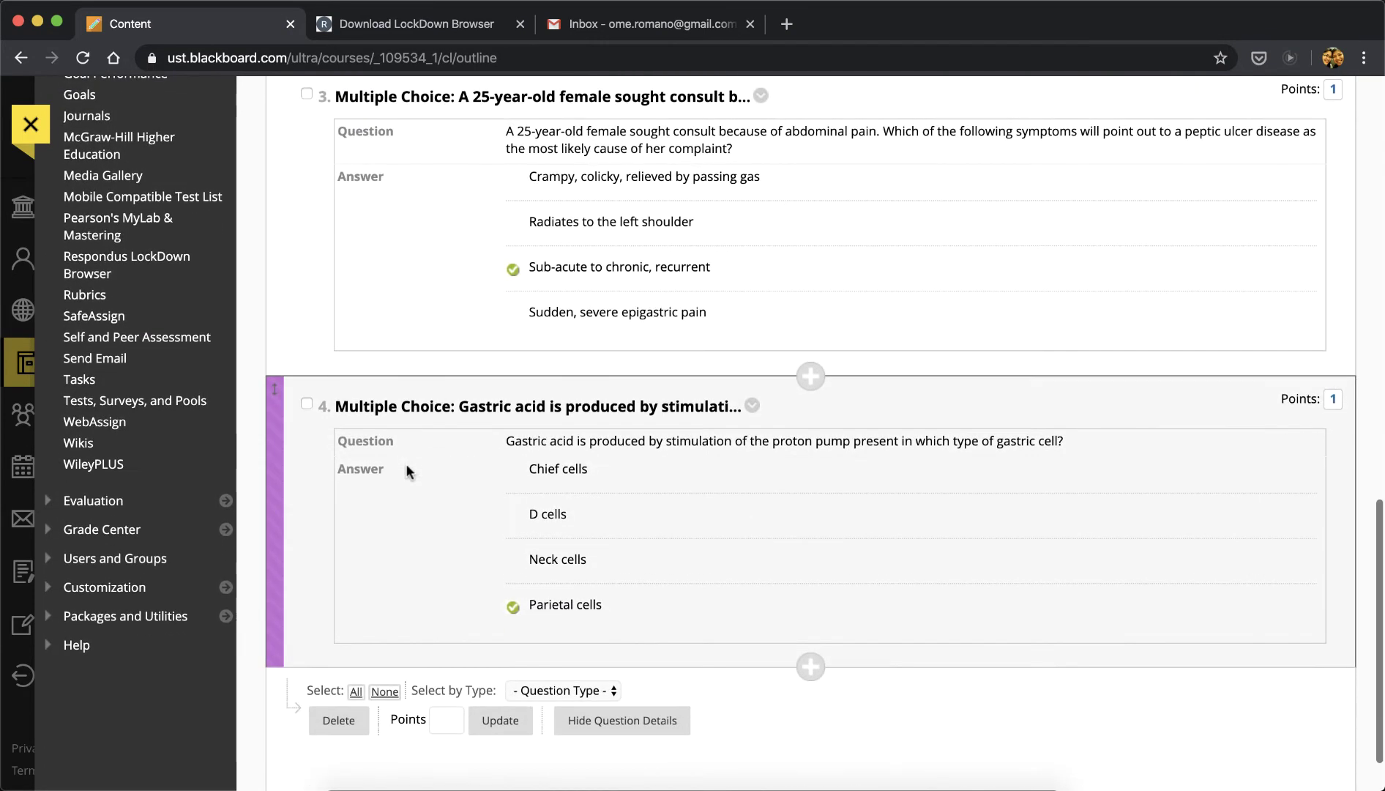
{"action": "scroll", "coordinate": [406, 464], "scroll_direction": "up", "scroll_amount": 5}
{"action": "scroll", "coordinate": [481, 405], "scroll_direction": "down", "scroll_amount": 2}
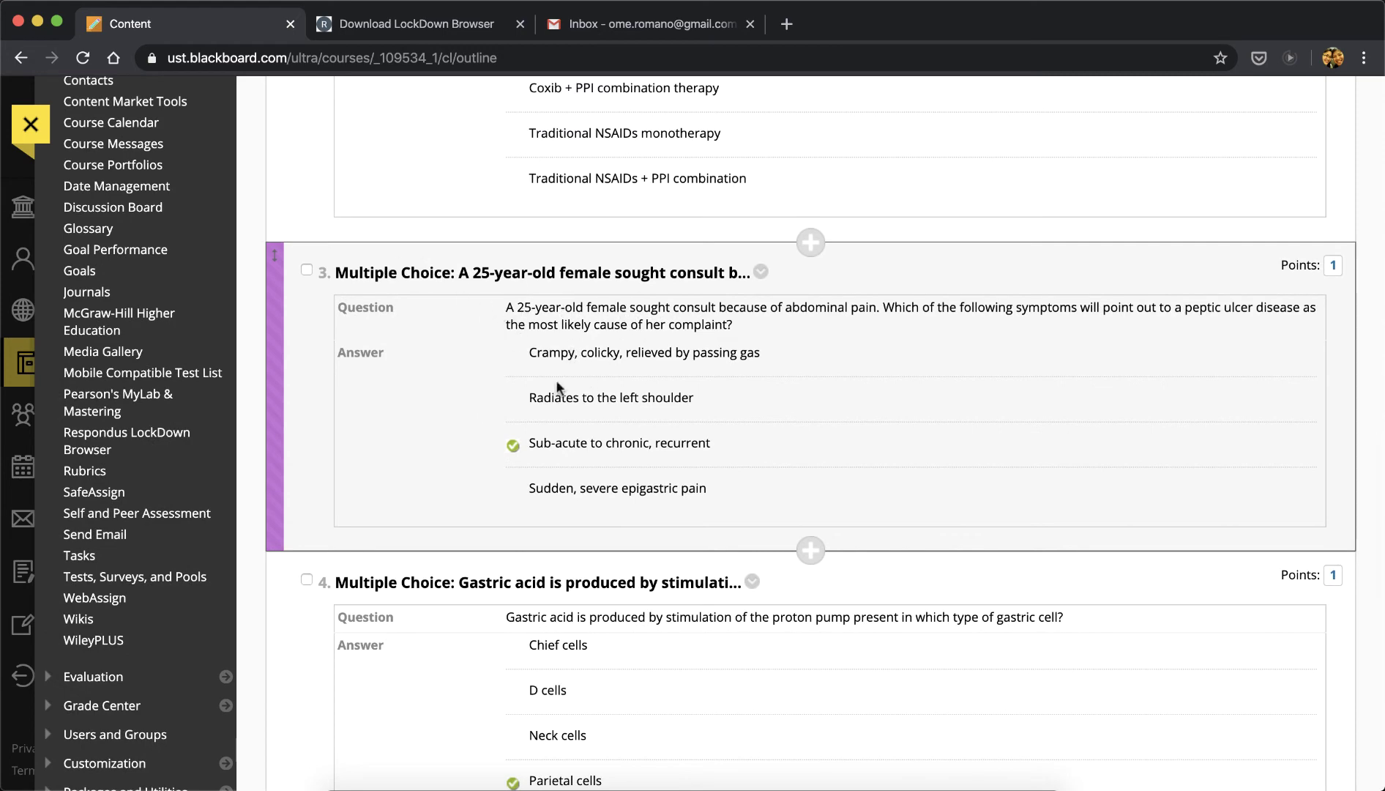
{"action": "scroll", "coordinate": [583, 463], "scroll_direction": "down", "scroll_amount": 4}
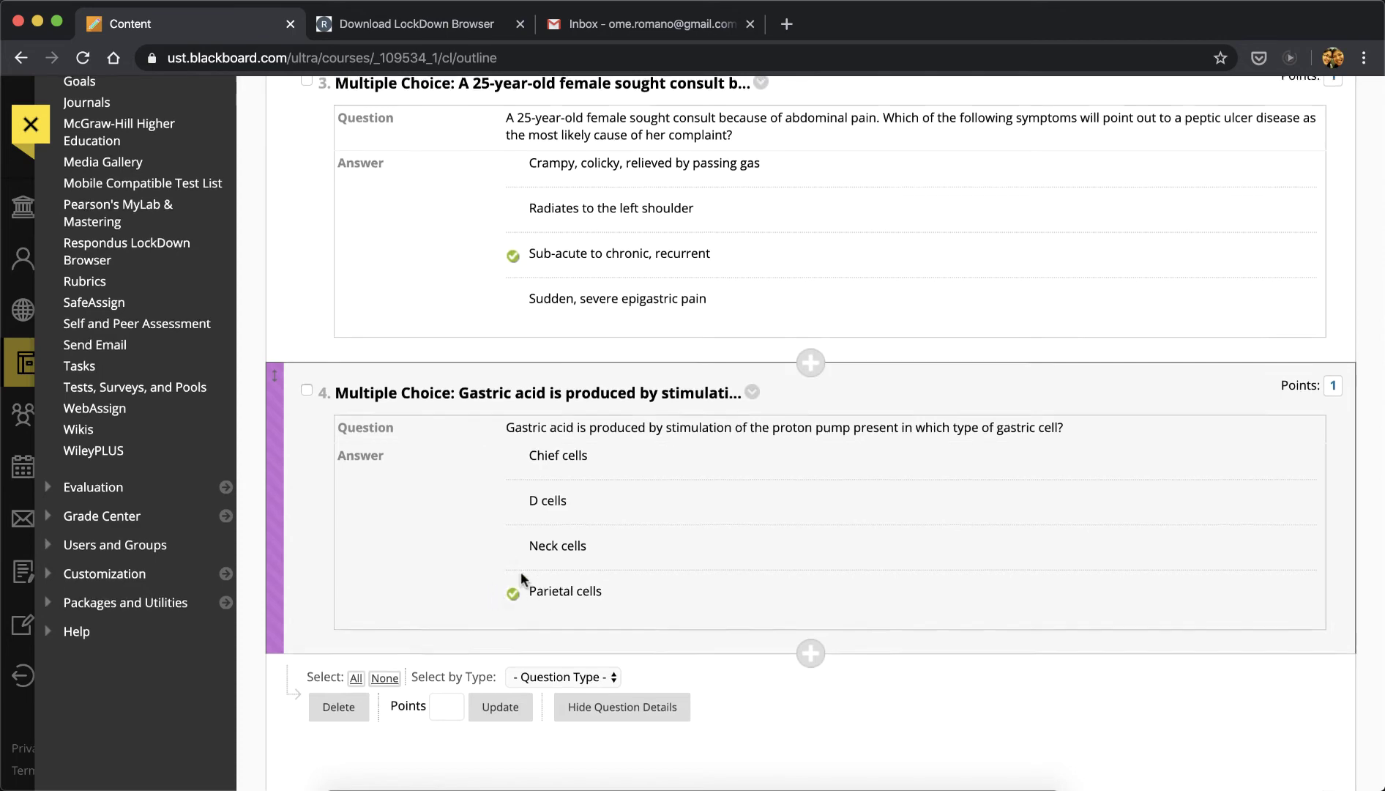
- Look through the four uploaded multiple choice questions once more, comparing the marked correct answers from the last question back to the first
{"action": "scroll", "coordinate": [520, 571], "scroll_direction": "up", "scroll_amount": 3}
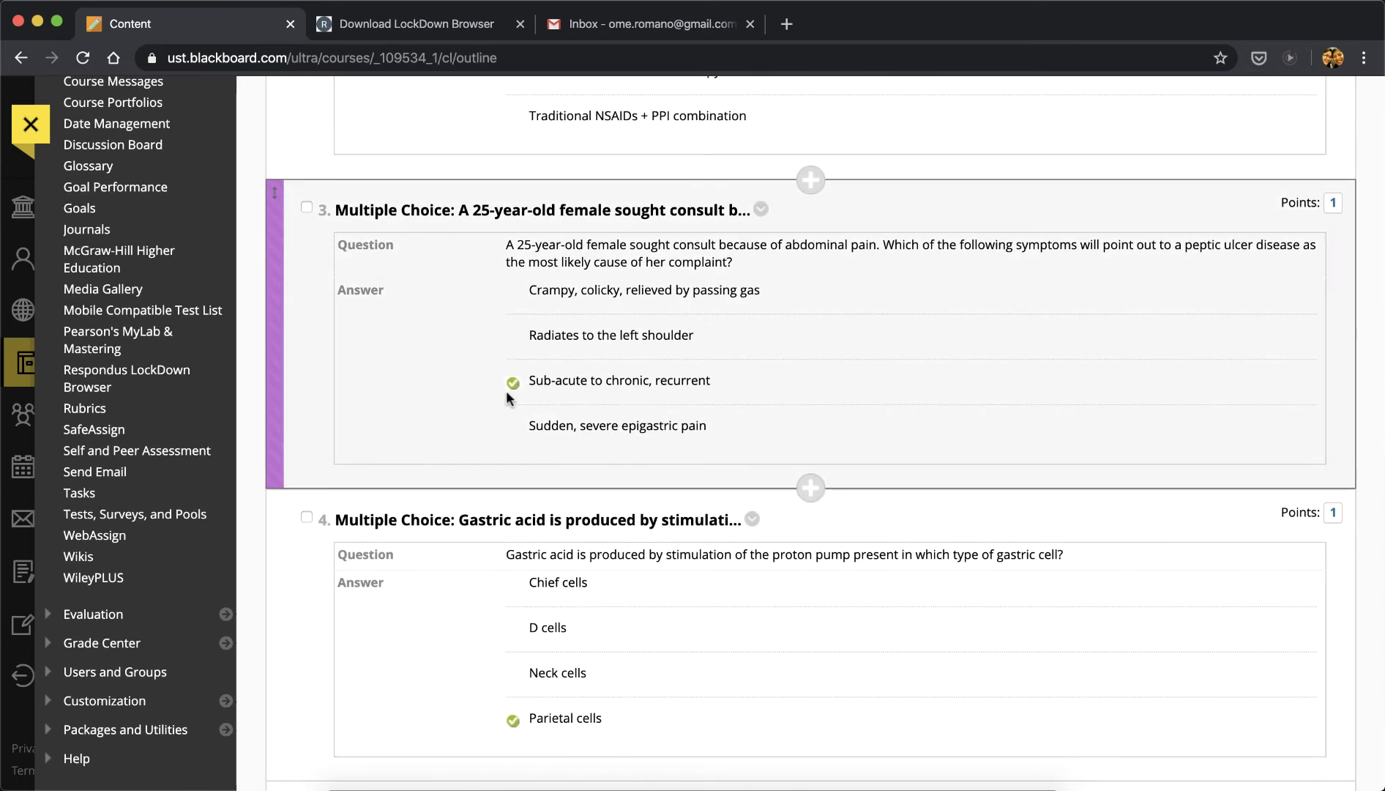
{"action": "scroll", "coordinate": [505, 391], "scroll_direction": "up", "scroll_amount": 5}
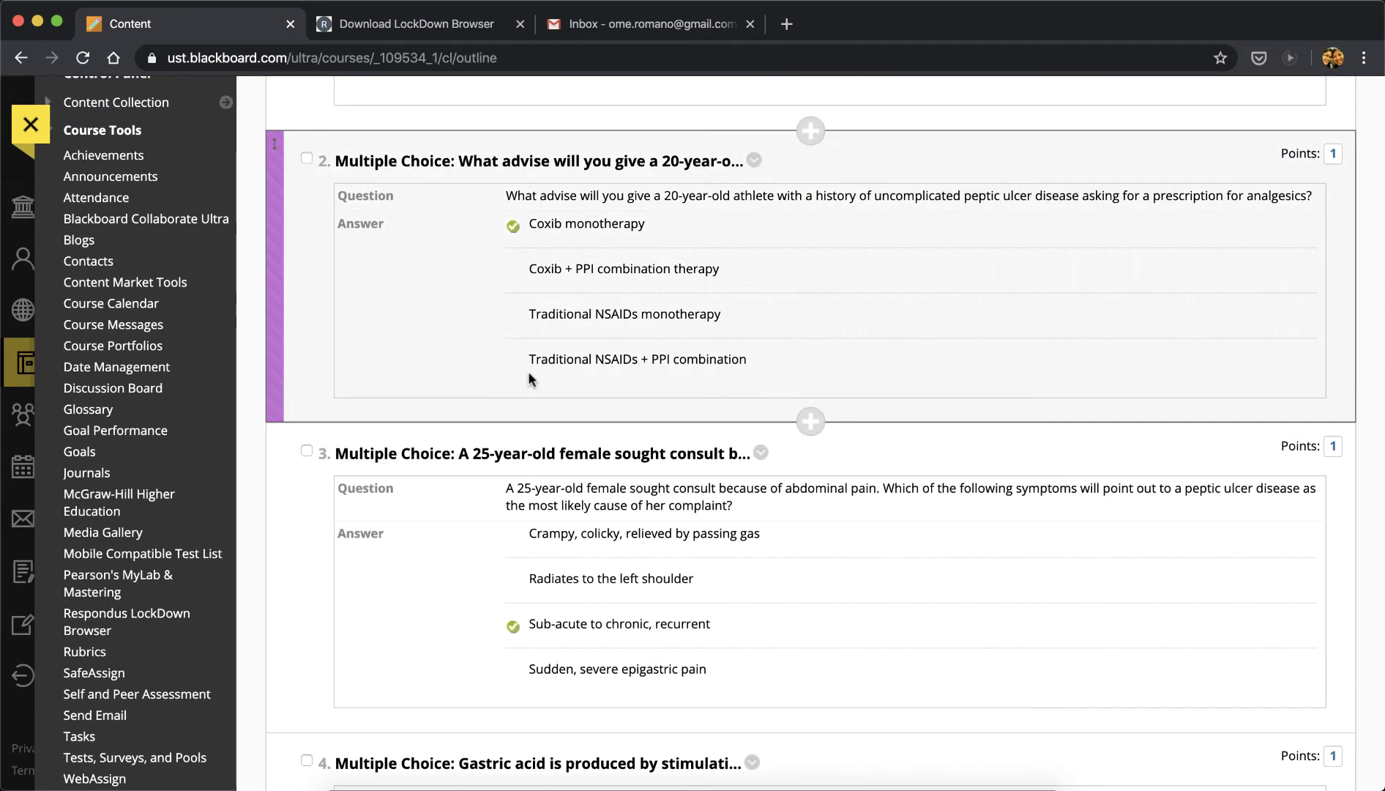
{"action": "scroll", "coordinate": [527, 377], "scroll_direction": "up", "scroll_amount": 5}
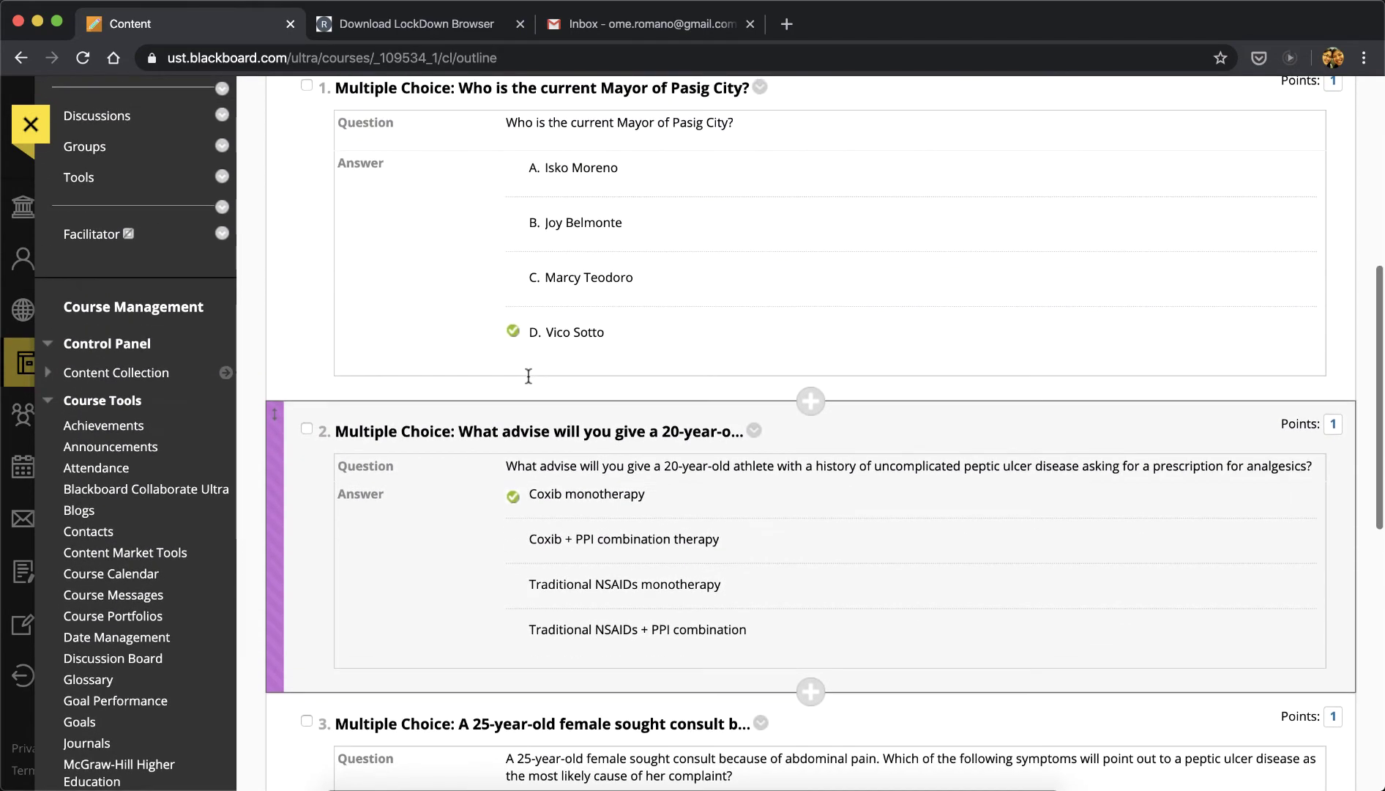
{"action": "scroll", "coordinate": [528, 376], "scroll_direction": "down", "scroll_amount": 6}
{"action": "scroll", "coordinate": [528, 376], "scroll_direction": "down", "scroll_amount": 7}
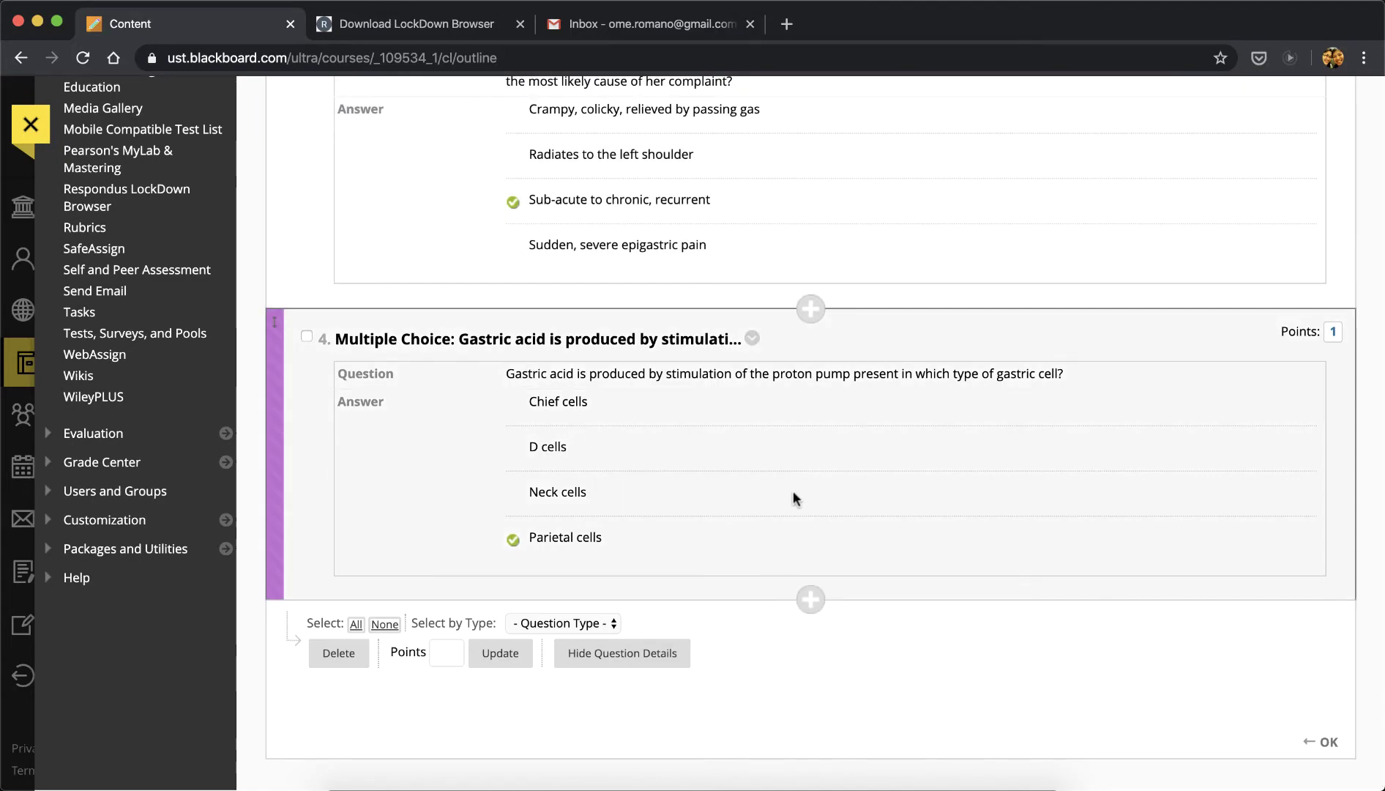
{"action": "scroll", "coordinate": [793, 495], "scroll_direction": "up", "scroll_amount": 8}
{"action": "scroll", "coordinate": [778, 489], "scroll_direction": "up", "scroll_amount": 12}
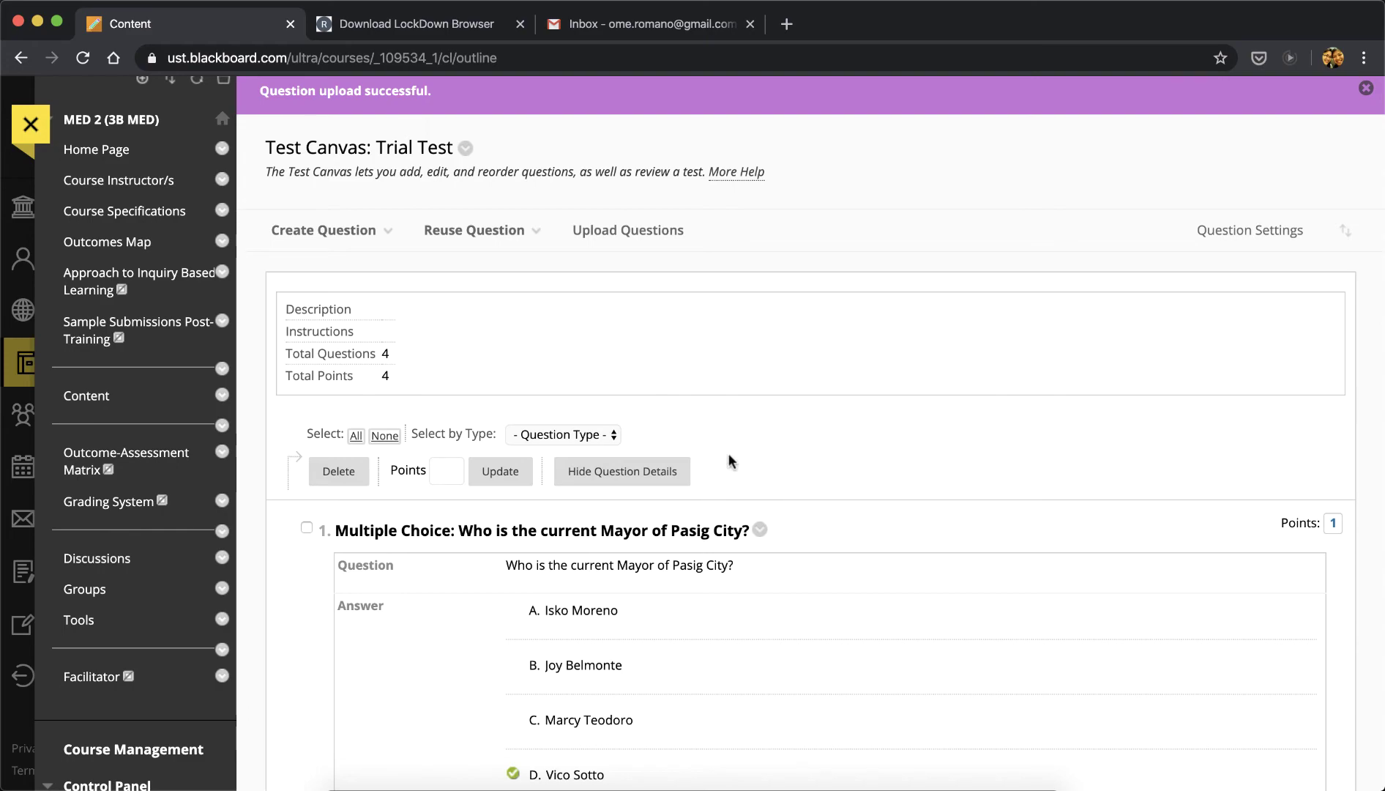
{"action": "scroll", "coordinate": [830, 456], "scroll_direction": "down", "scroll_amount": 20}
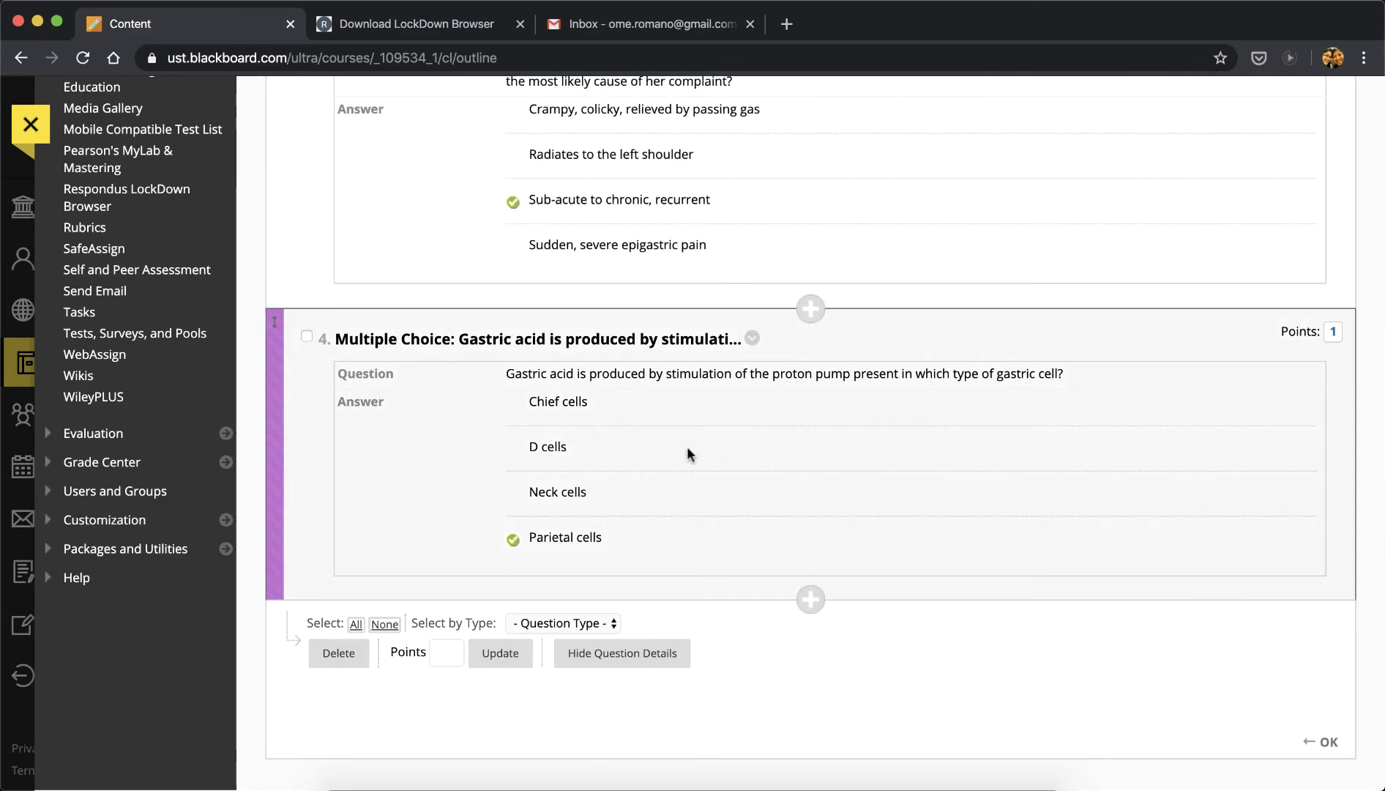
{"action": "scroll", "coordinate": [687, 450], "scroll_direction": "up", "scroll_amount": 20}
{"action": "scroll", "coordinate": [683, 447], "scroll_direction": "up", "scroll_amount": 2}
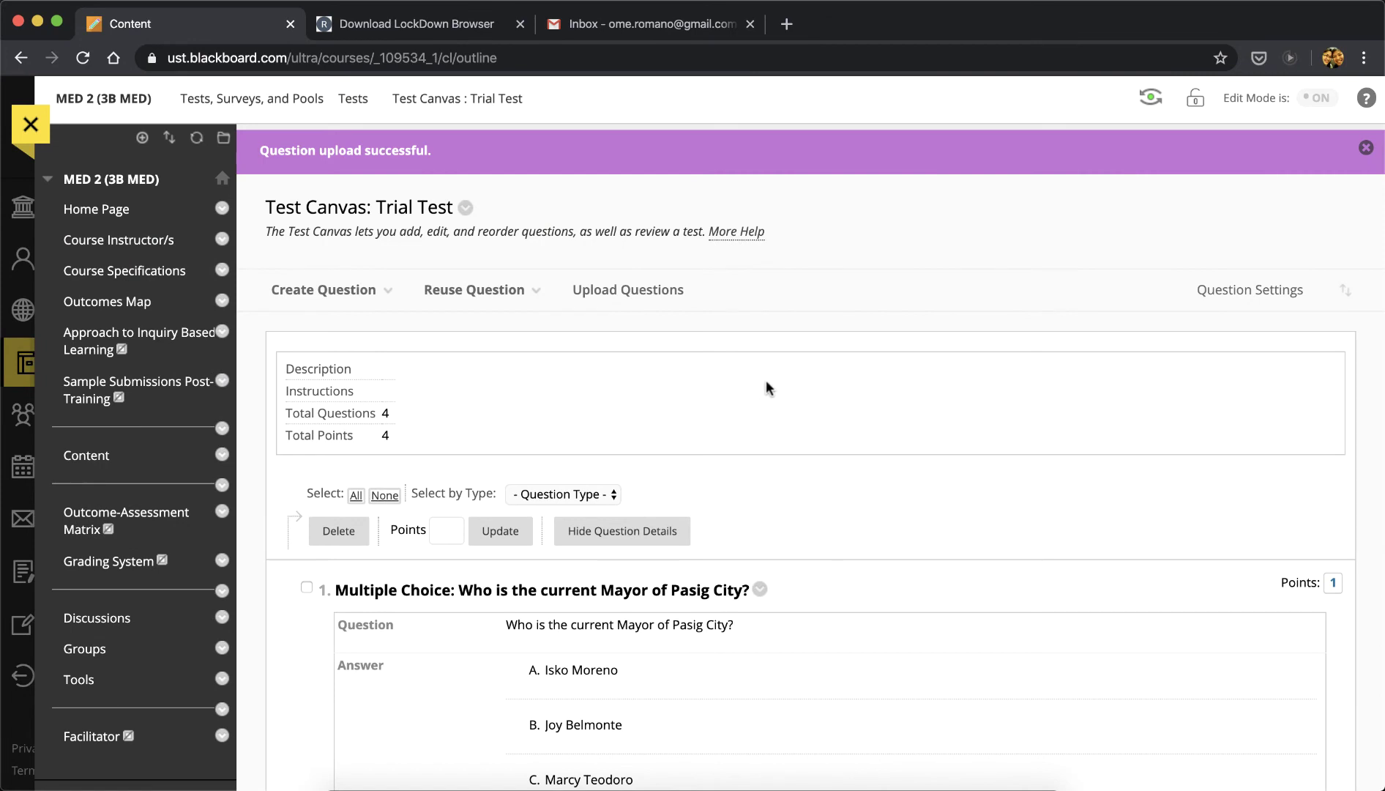
- Return to the course's list of tests, reopen the Trial Test for editing and look over its questions
{"action": "left_click", "coordinate": [349, 101]}
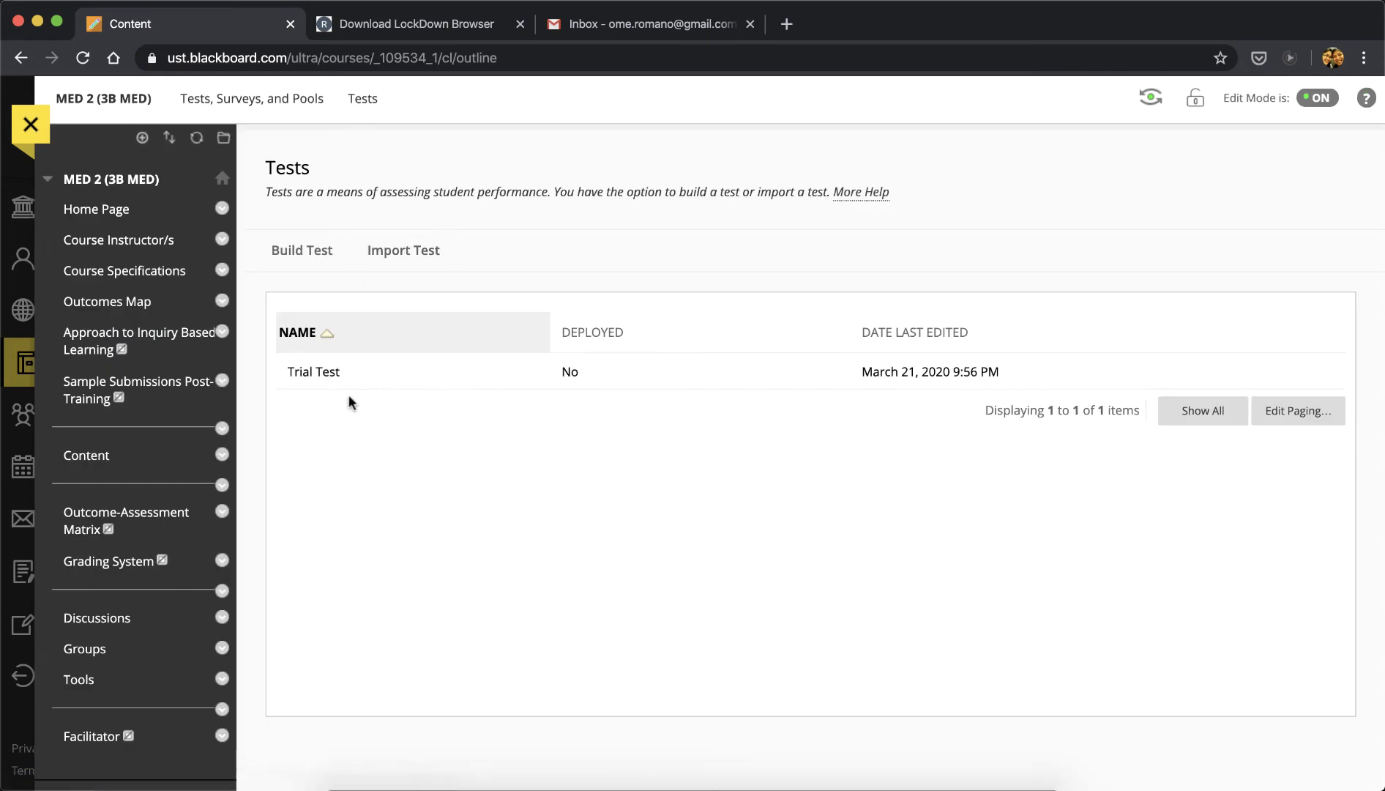
{"action": "left_click", "coordinate": [351, 372]}
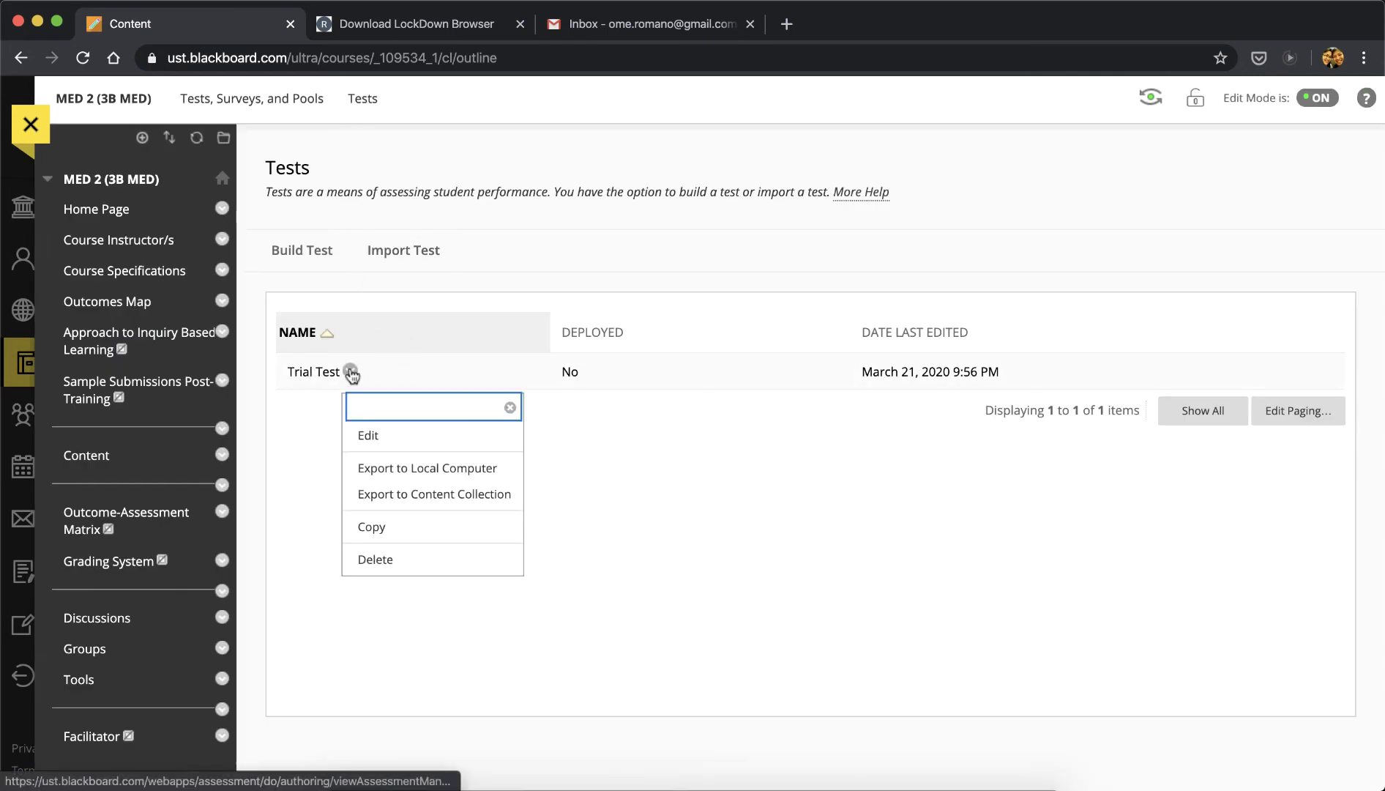
{"action": "left_click", "coordinate": [411, 437]}
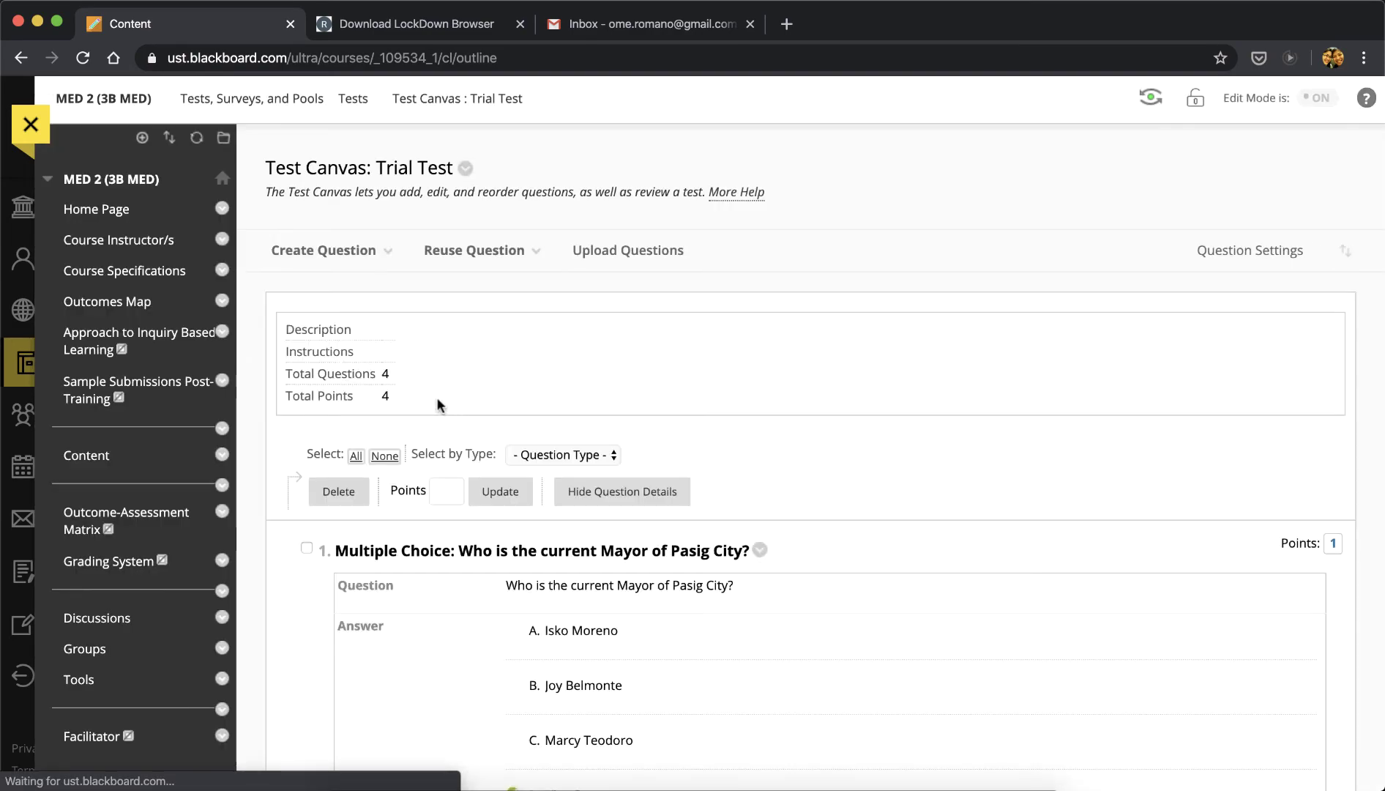
{"action": "scroll", "coordinate": [344, 410], "scroll_direction": "down", "scroll_amount": 5}
{"action": "scroll", "coordinate": [345, 407], "scroll_direction": "down", "scroll_amount": 10}
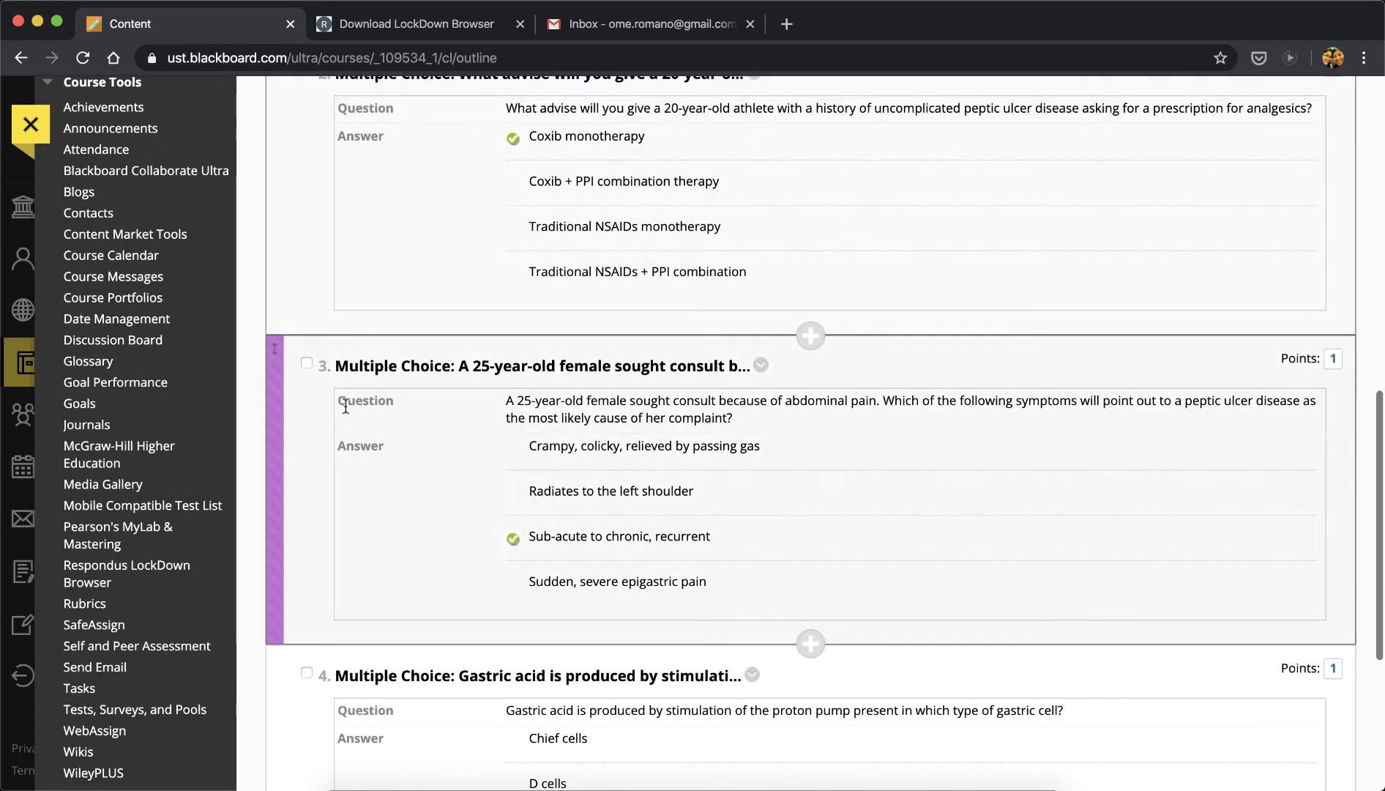
{"action": "scroll", "coordinate": [344, 402], "scroll_direction": "up", "scroll_amount": 15}
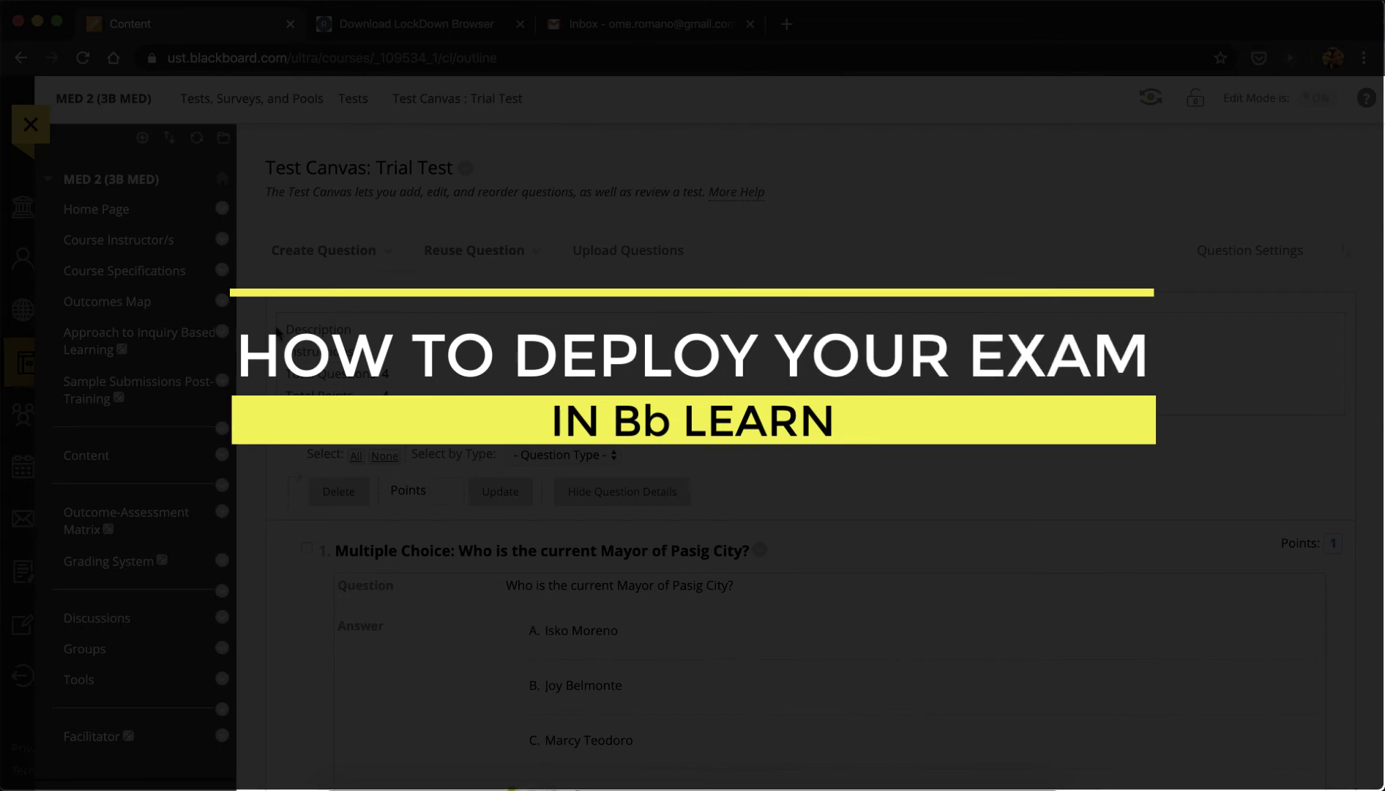
- Go to the course's Content area and make the Quizzes and Exams folder unavailable to students
{"action": "left_click", "coordinate": [353, 99]}
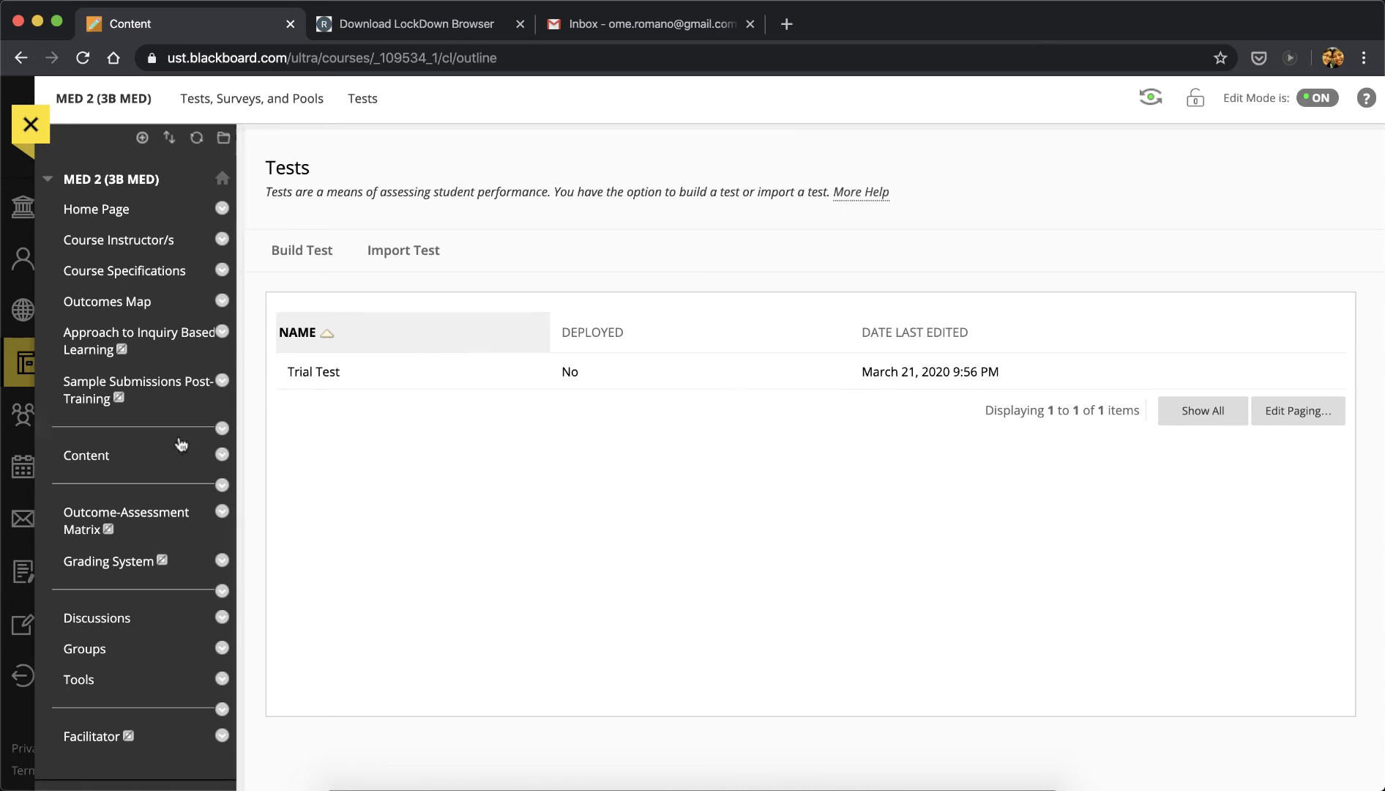
{"action": "left_click", "coordinate": [89, 457]}
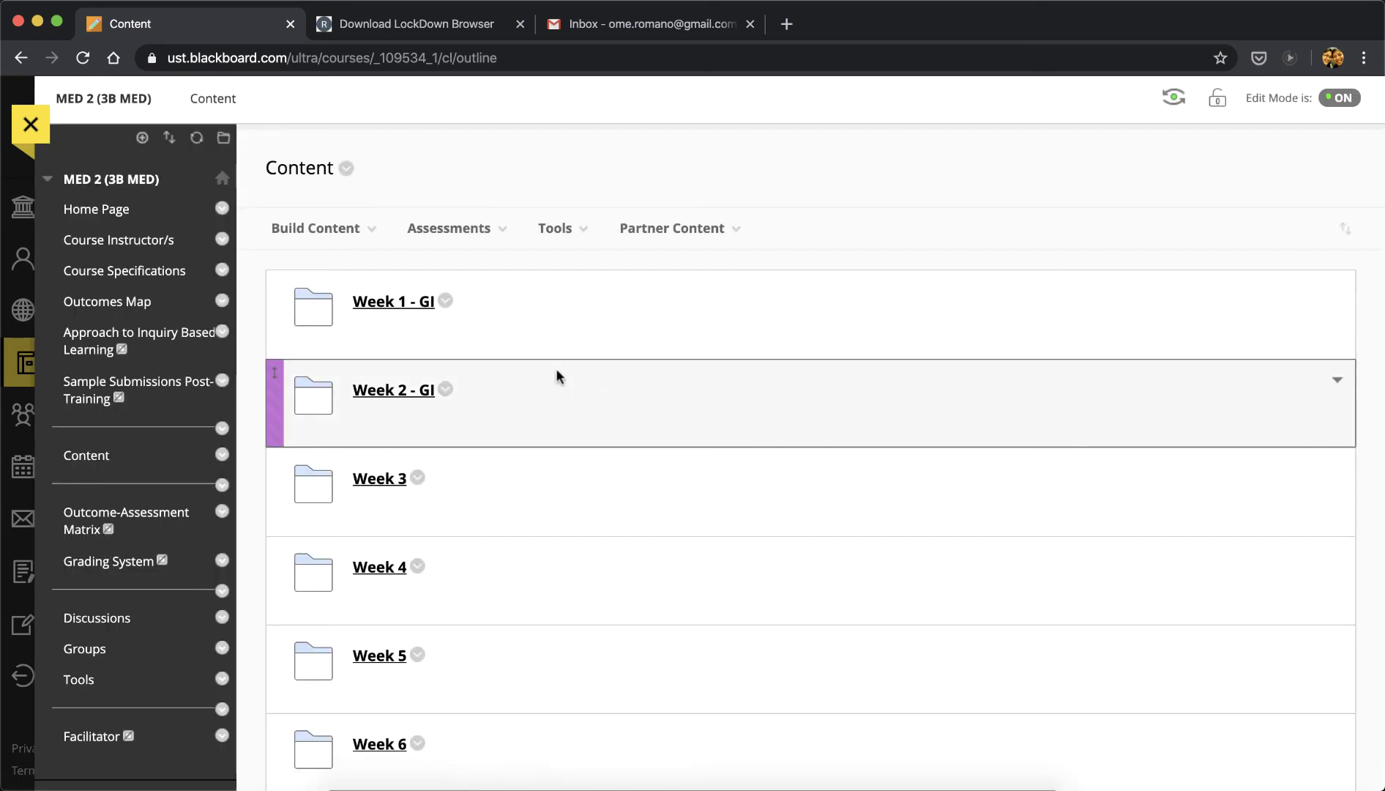
{"action": "scroll", "coordinate": [540, 370], "scroll_direction": "down", "scroll_amount": 3}
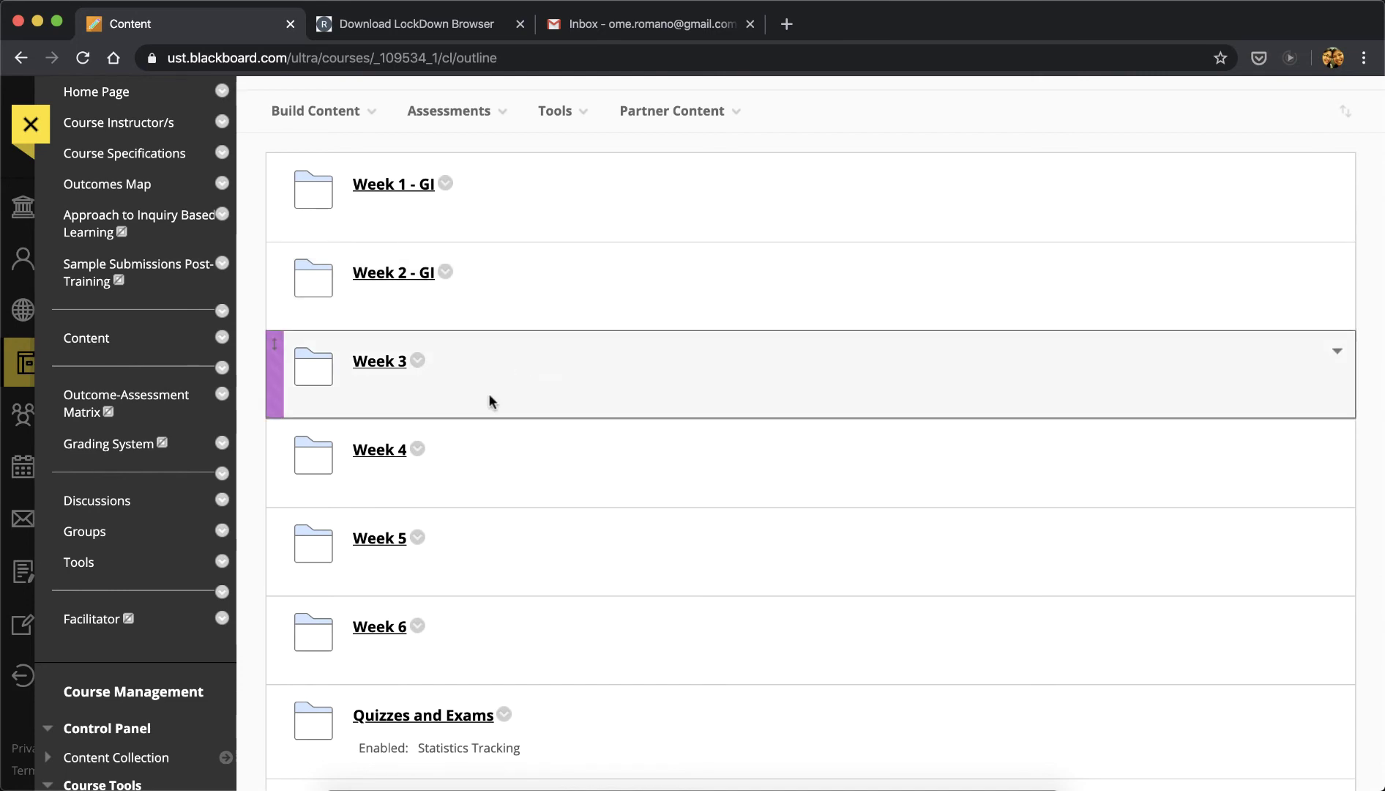
{"action": "scroll", "coordinate": [488, 393], "scroll_direction": "down", "scroll_amount": 4}
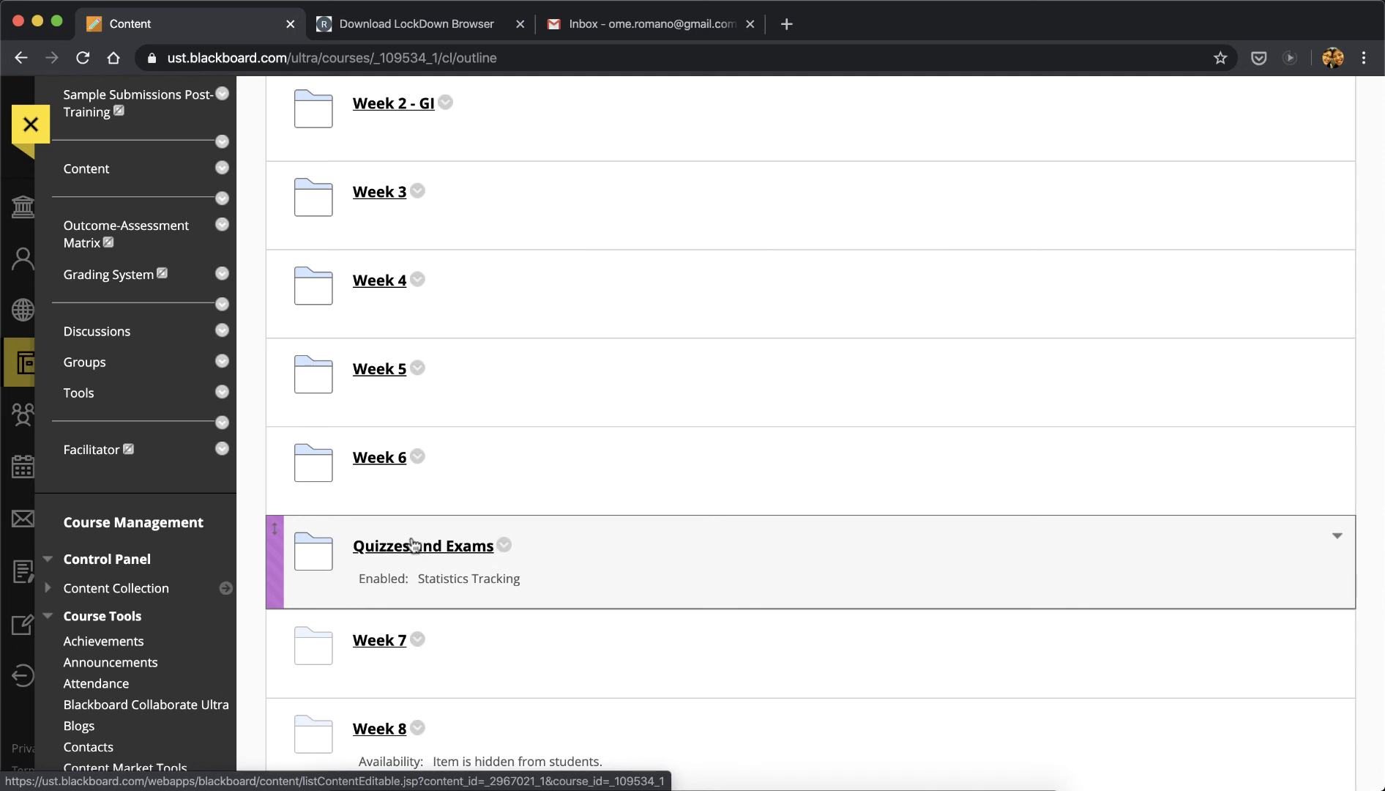
{"action": "left_click", "coordinate": [504, 547]}
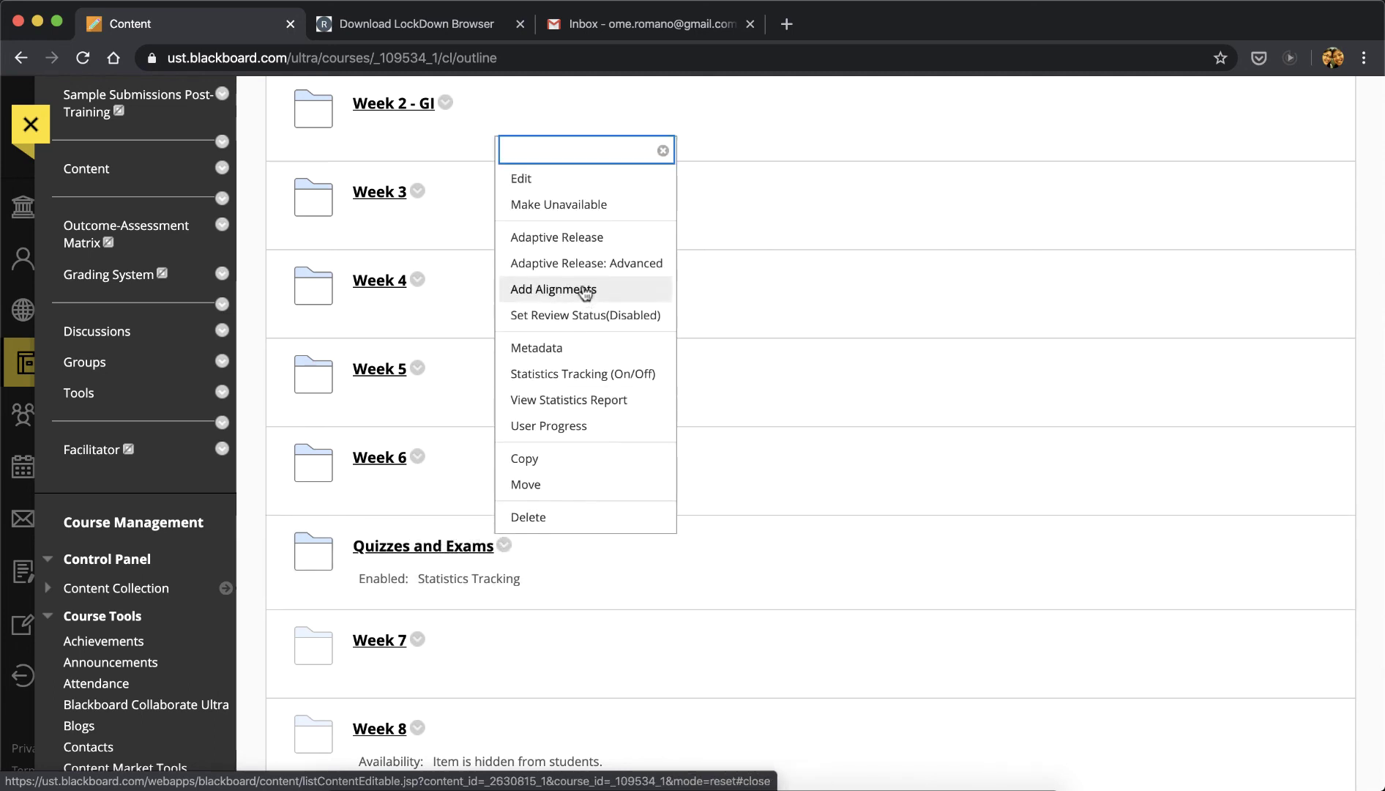
{"action": "left_click", "coordinate": [578, 208]}
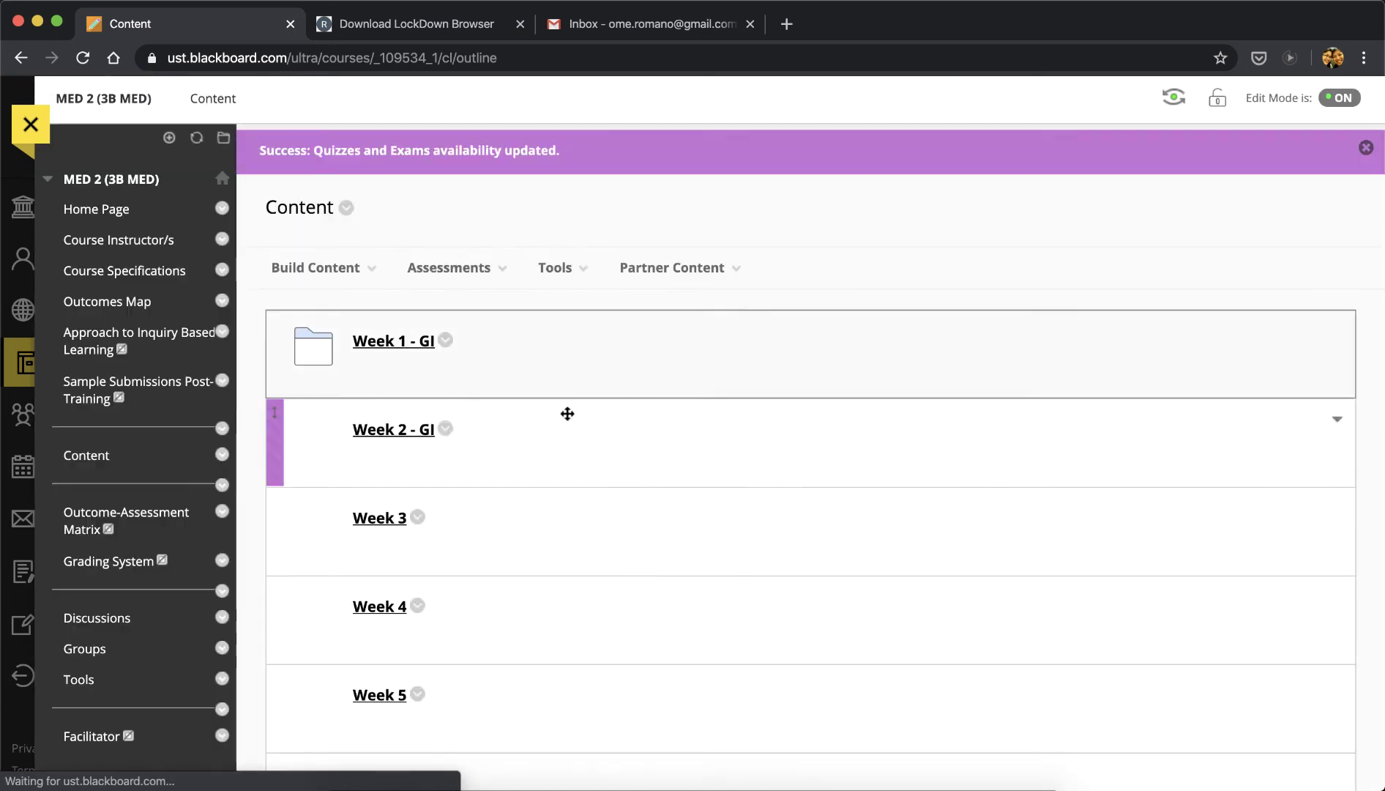
- Open the Quizzes and Exams folder and add the existing Trial Test to it as a test assessment
{"action": "scroll", "coordinate": [564, 466], "scroll_direction": "down", "scroll_amount": 3}
{"action": "scroll", "coordinate": [563, 473], "scroll_direction": "down", "scroll_amount": 2}
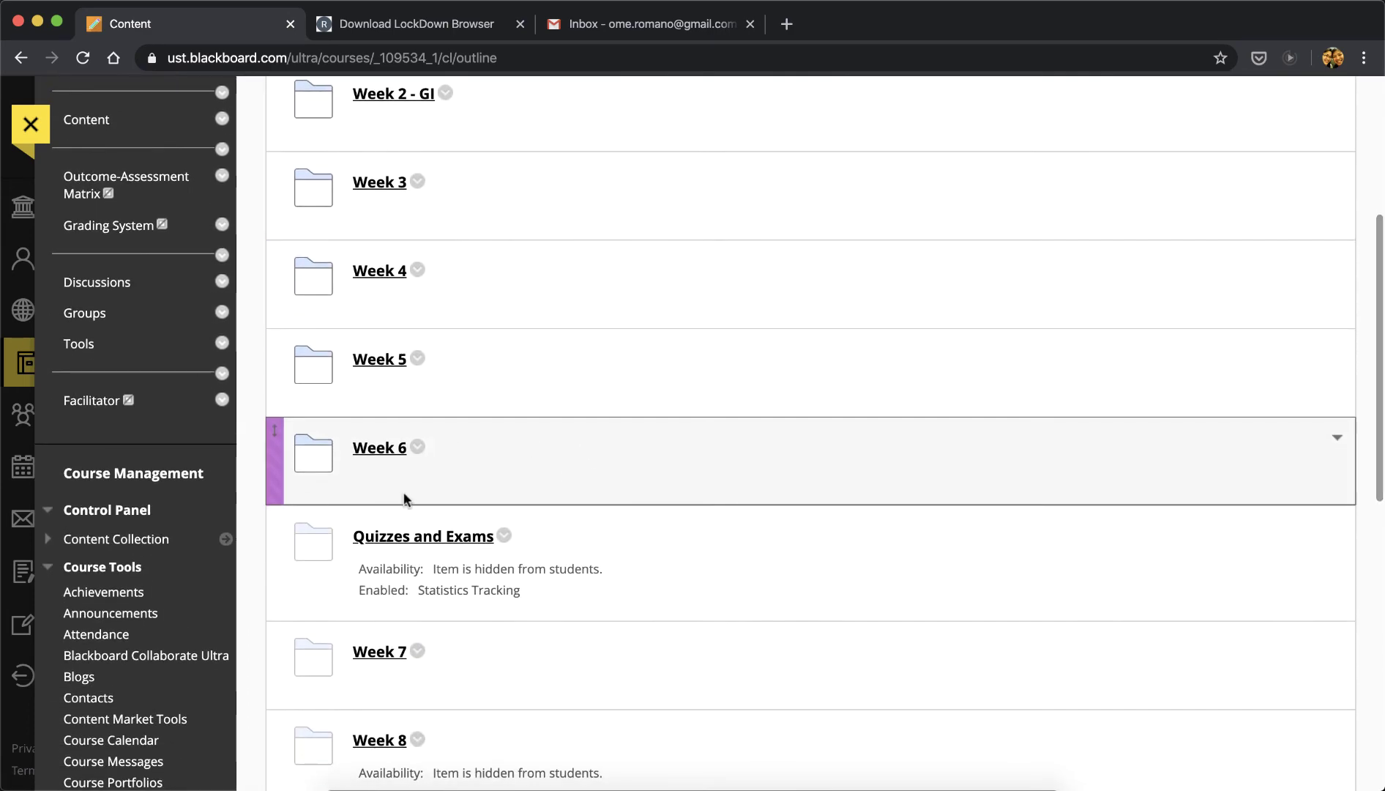
{"action": "left_click", "coordinate": [434, 539]}
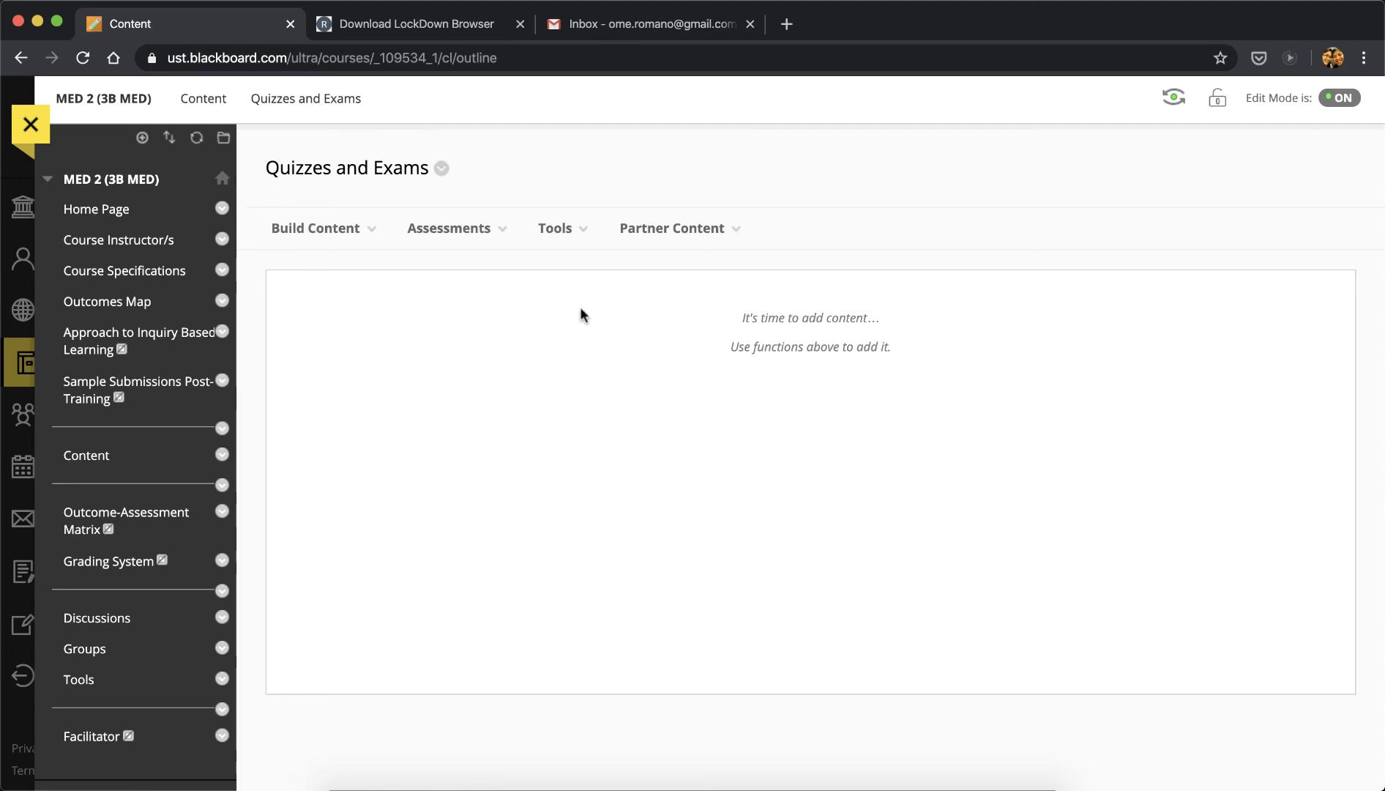
{"action": "left_click", "coordinate": [431, 229]}
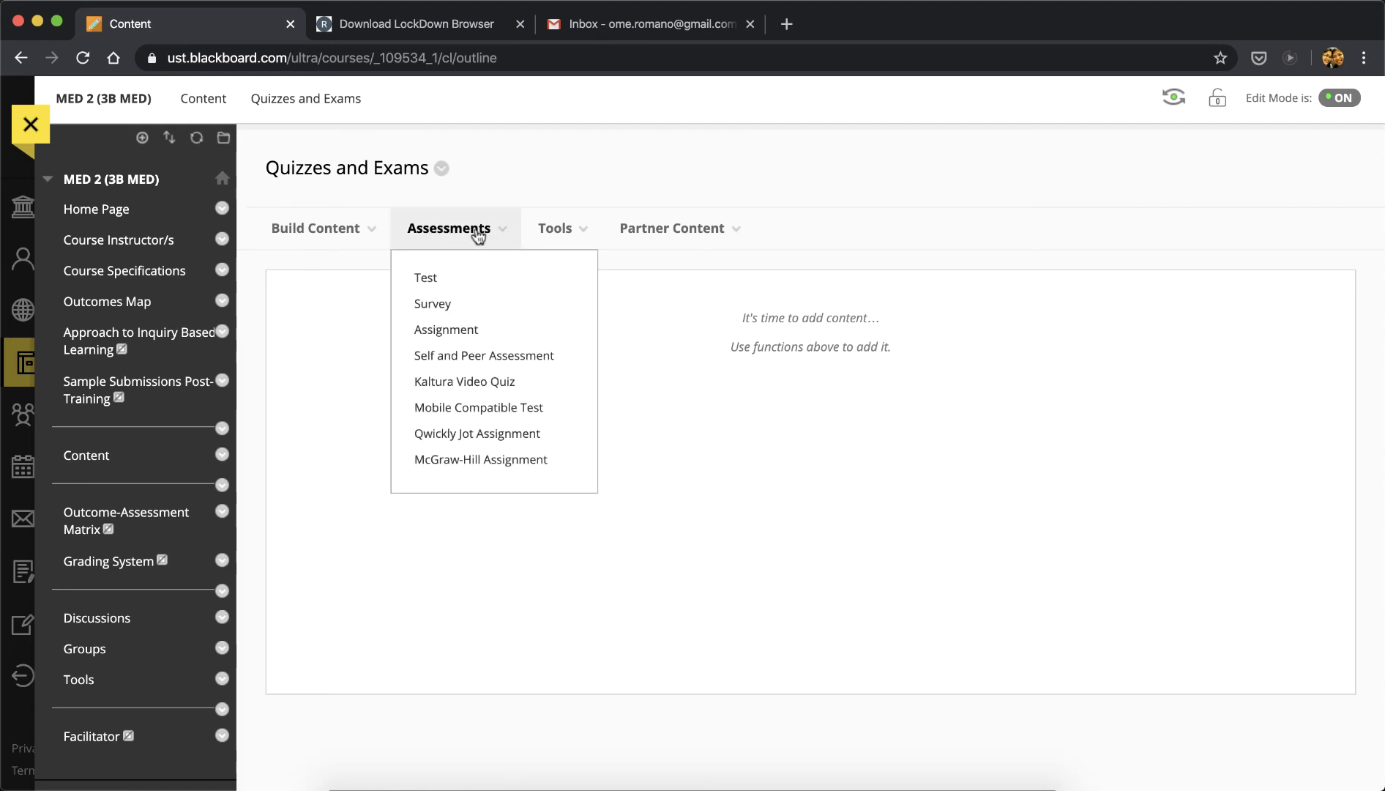
{"action": "left_click", "coordinate": [429, 278]}
{"action": "scroll", "coordinate": [411, 392], "scroll_direction": "down", "scroll_amount": 5}
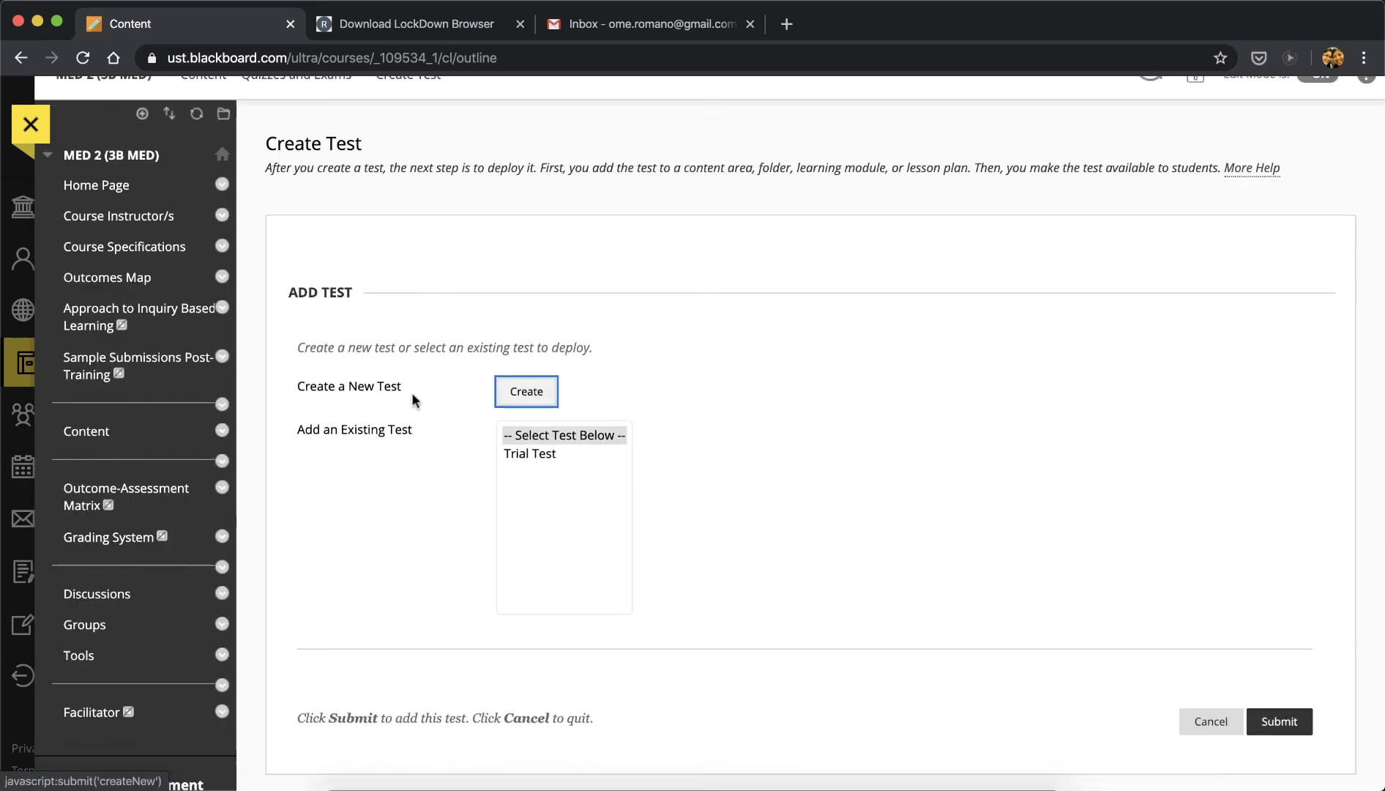
{"action": "left_click", "coordinate": [530, 300]}
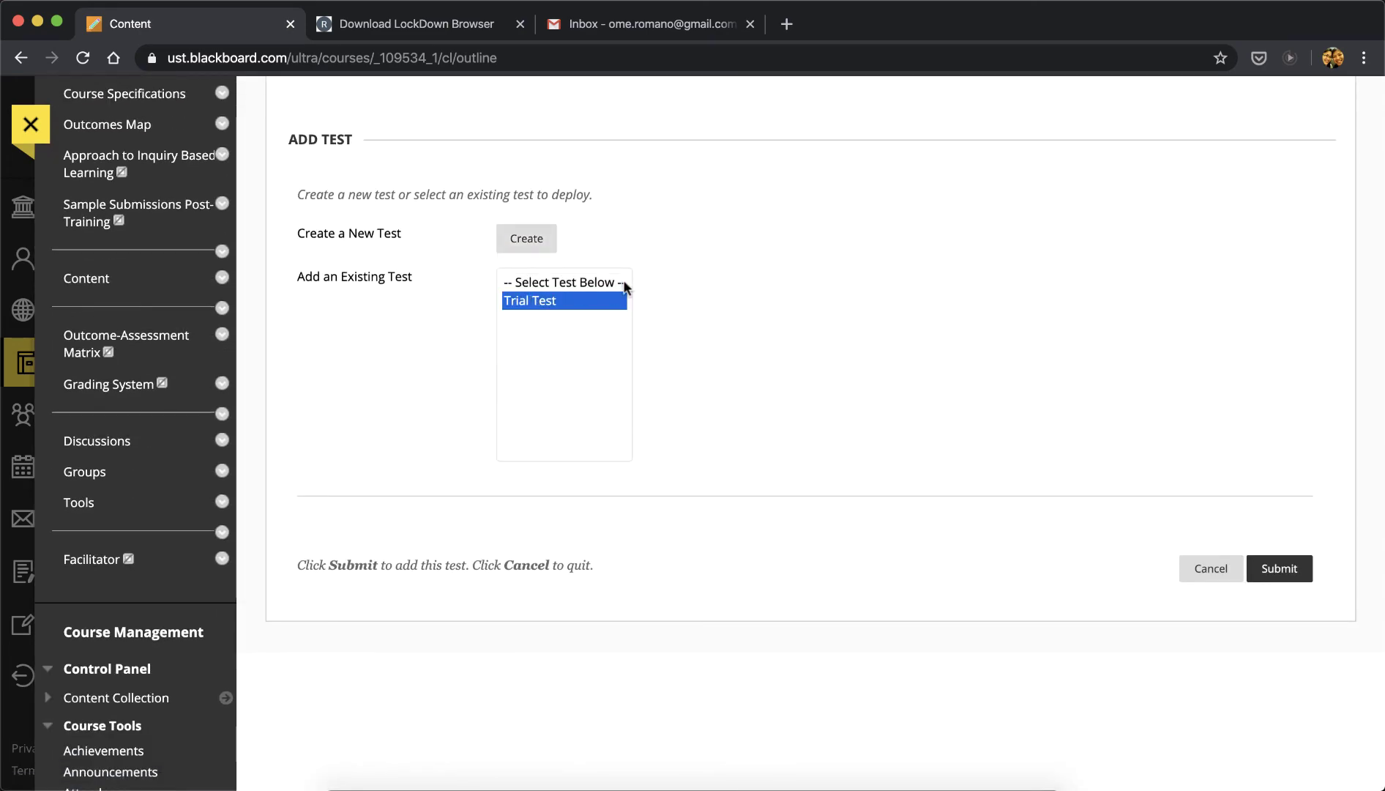
{"action": "left_click", "coordinate": [1281, 570]}
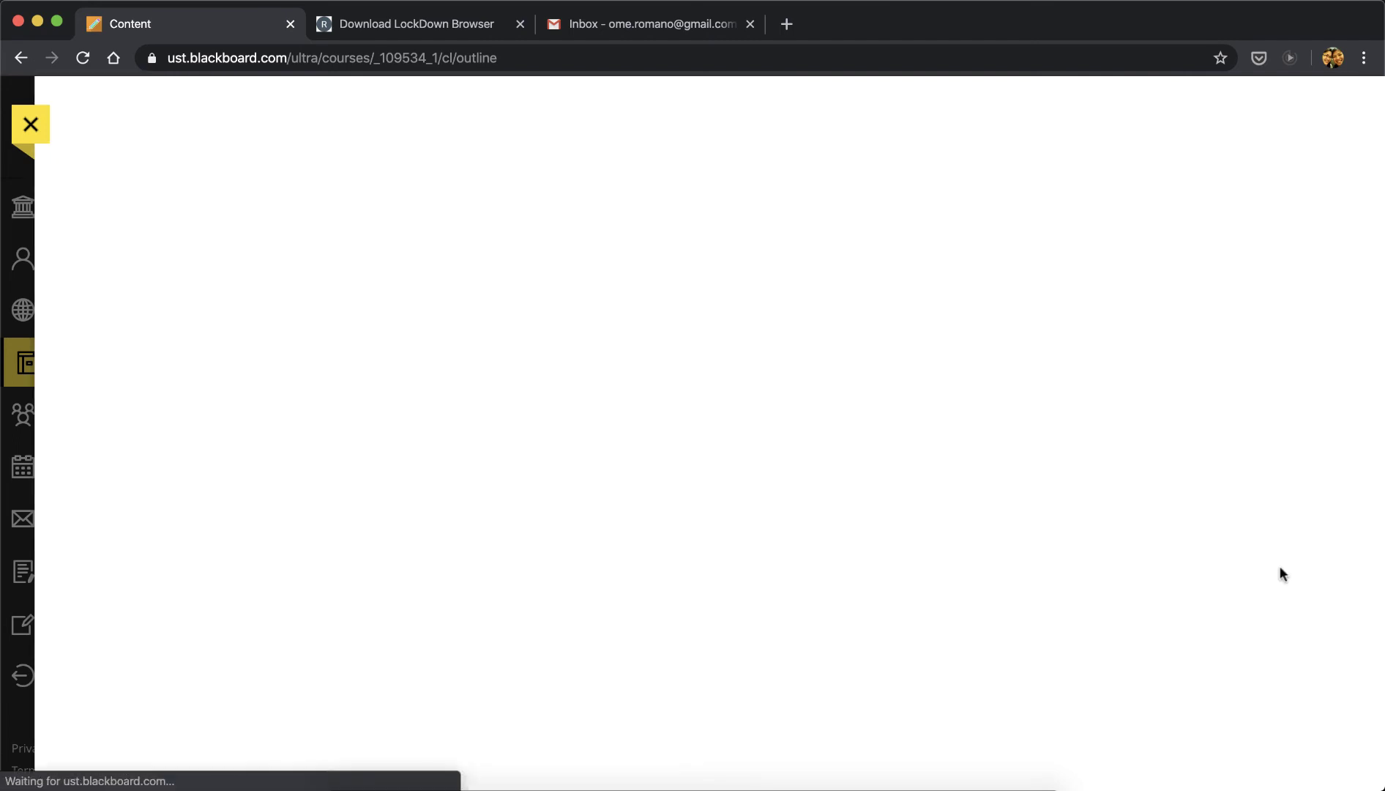
- Allow multiple attempts for the Trial Test and limit the number of attempts to 3
{"action": "scroll", "coordinate": [778, 543], "scroll_direction": "down", "scroll_amount": 3}
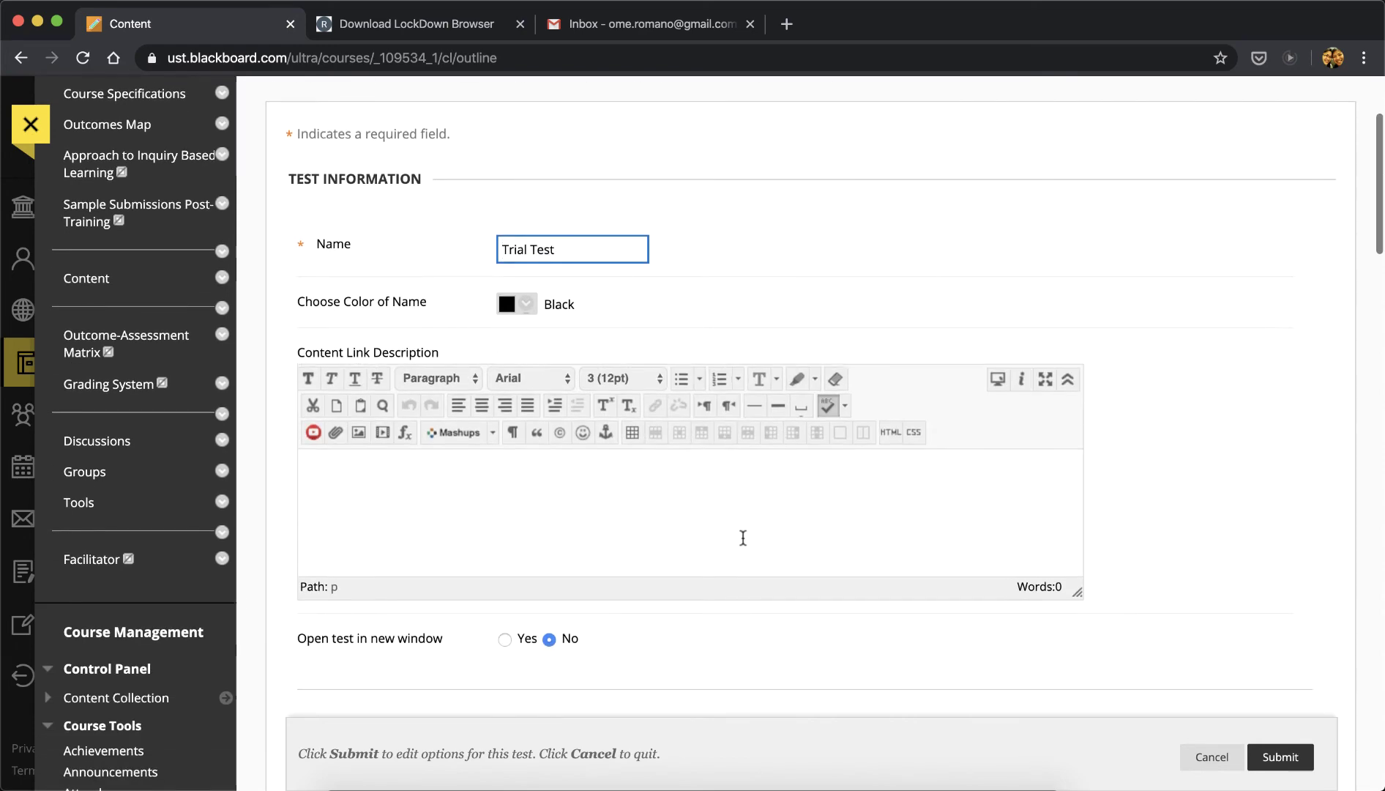
{"action": "scroll", "coordinate": [1131, 538], "scroll_direction": "down", "scroll_amount": 4}
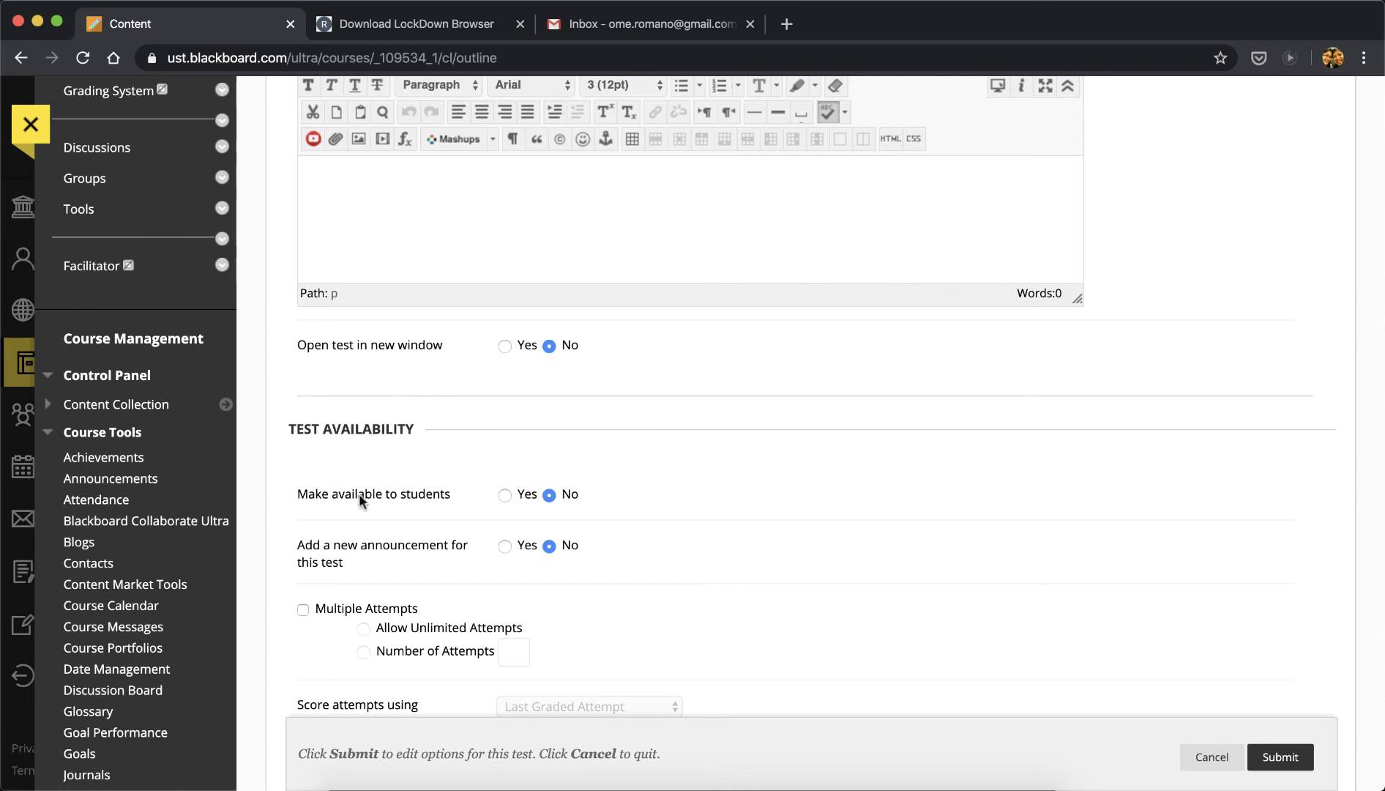
{"action": "scroll", "coordinate": [373, 498], "scroll_direction": "down", "scroll_amount": 3}
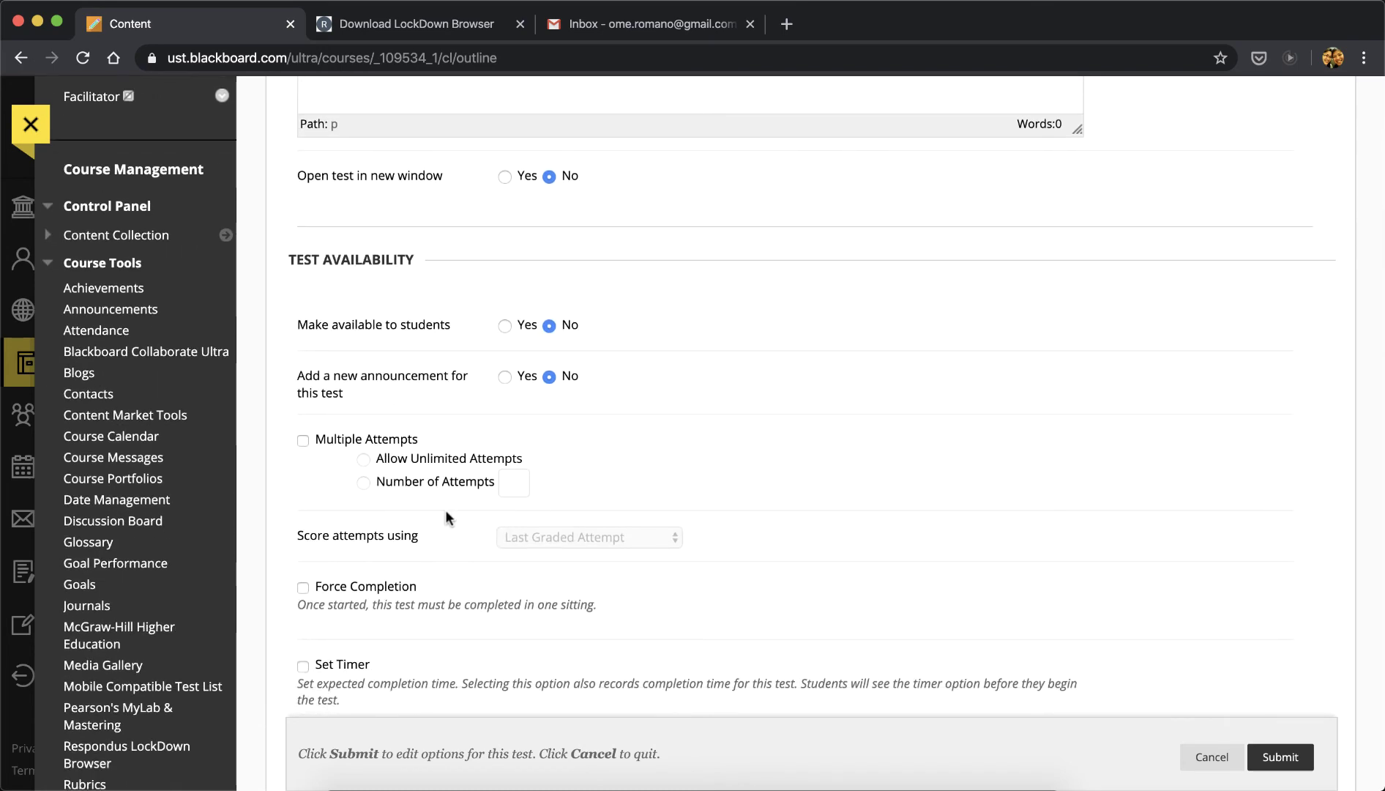
{"action": "scroll", "coordinate": [445, 510], "scroll_direction": "down", "scroll_amount": 3}
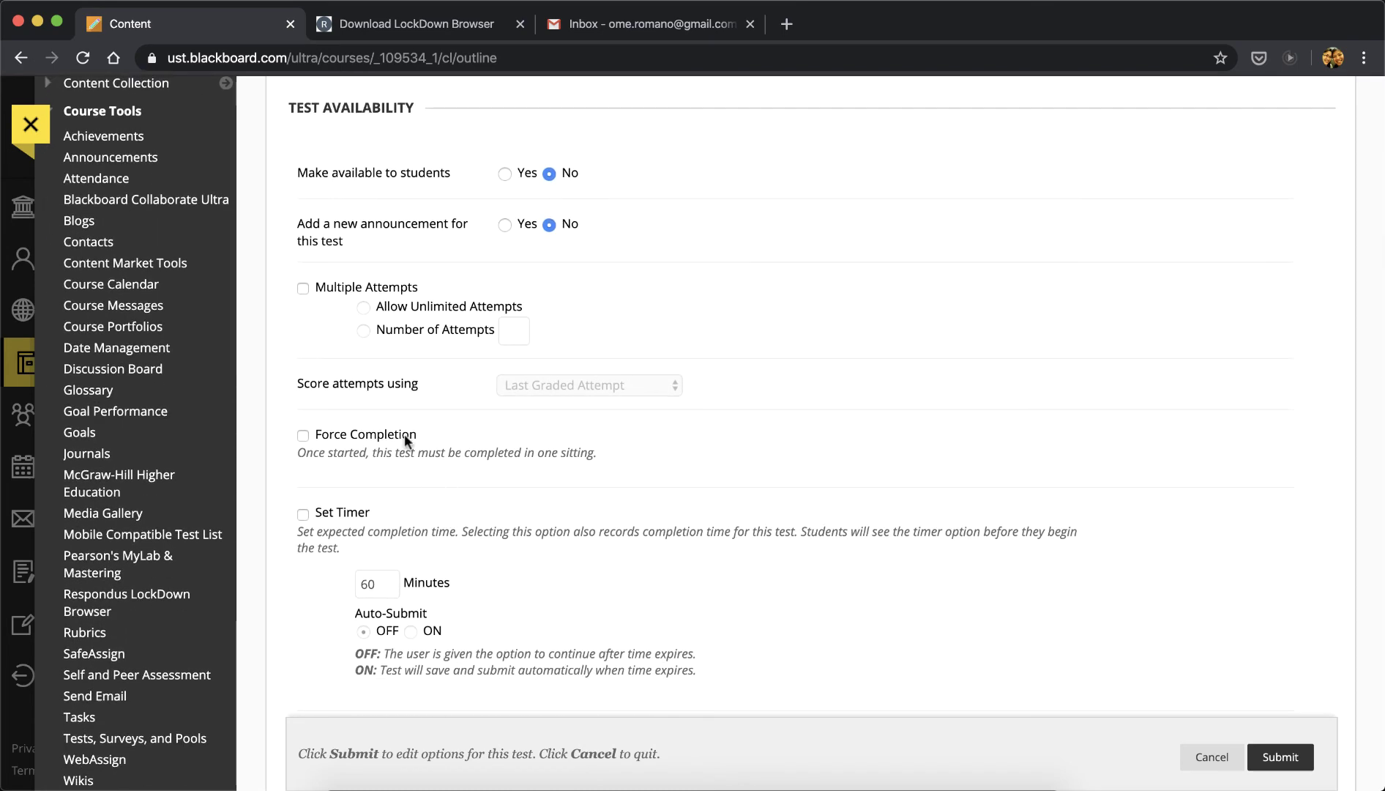
{"action": "scroll", "coordinate": [405, 437], "scroll_direction": "up", "scroll_amount": 3}
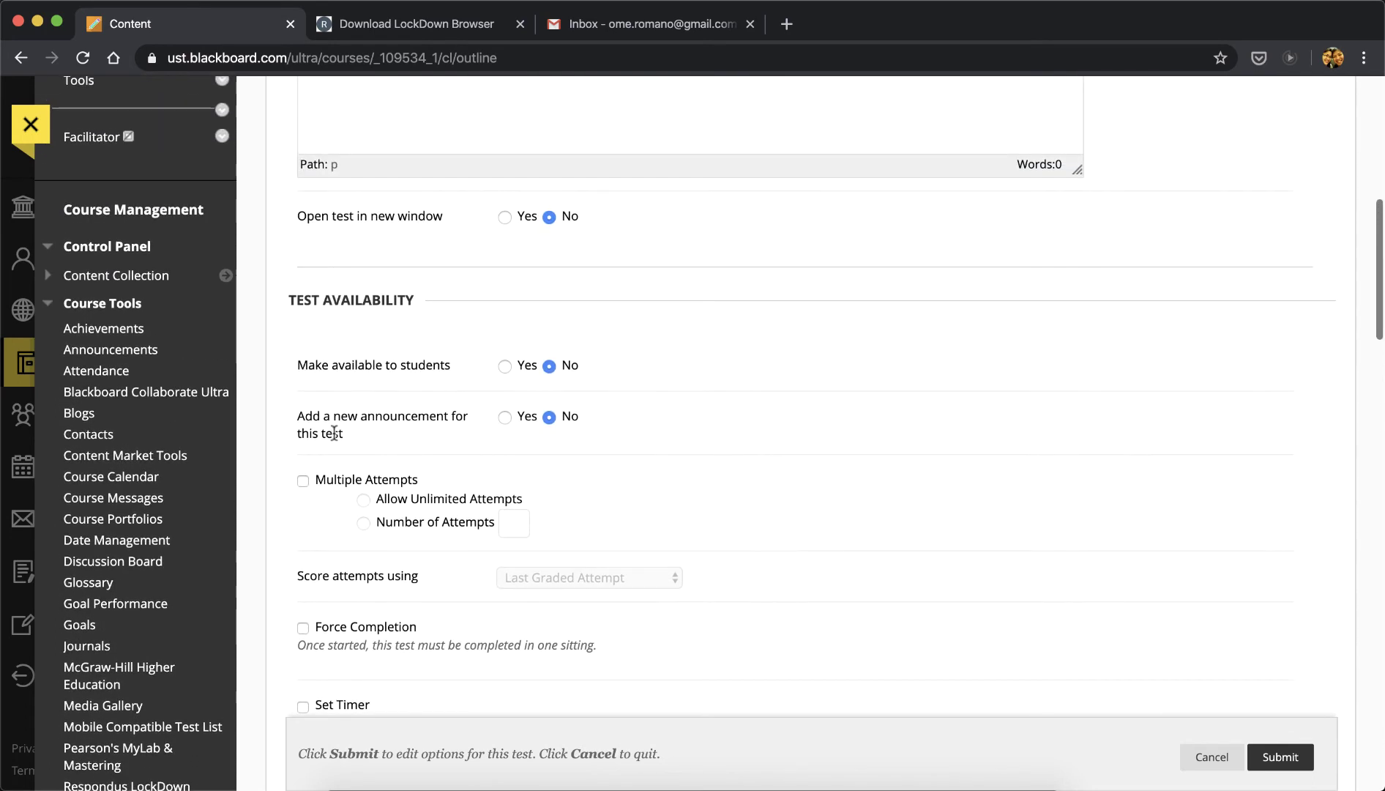
{"action": "left_click", "coordinate": [302, 481]}
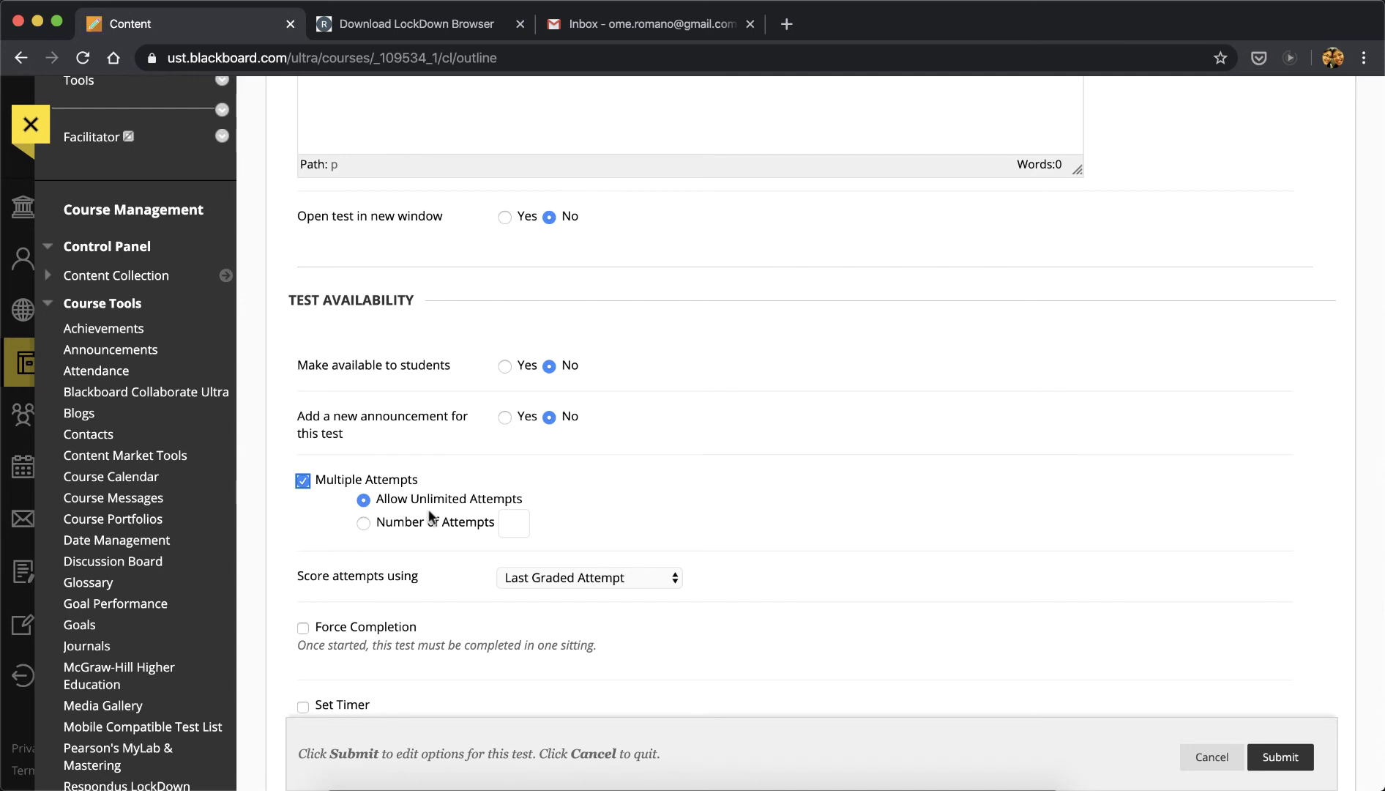
{"action": "left_click", "coordinate": [453, 527]}
{"action": "left_click", "coordinate": [516, 522]}
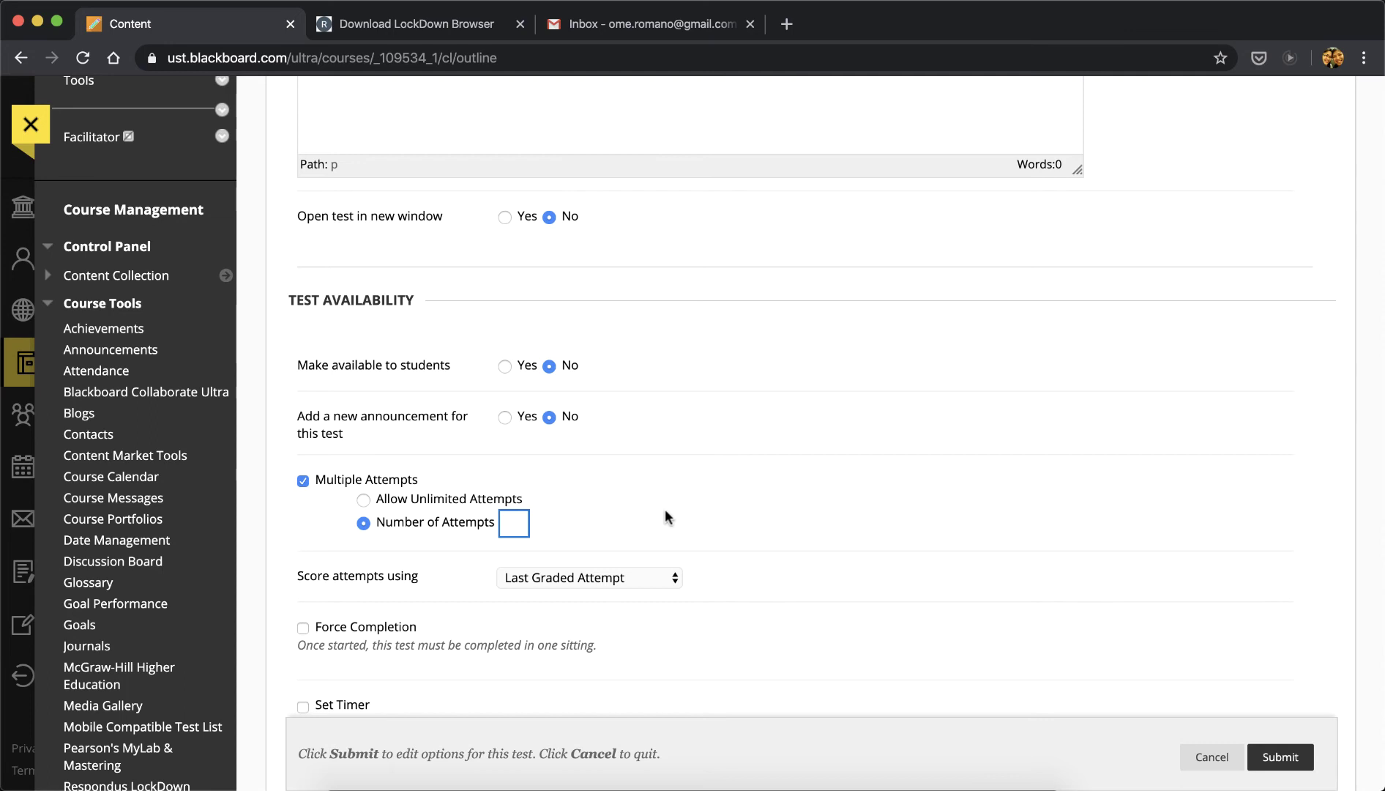
{"action": "type", "text": "3"}
- Enable Force Completion so that the test must be completed in one sitting
{"action": "scroll", "coordinate": [688, 503], "scroll_direction": "down", "scroll_amount": 3}
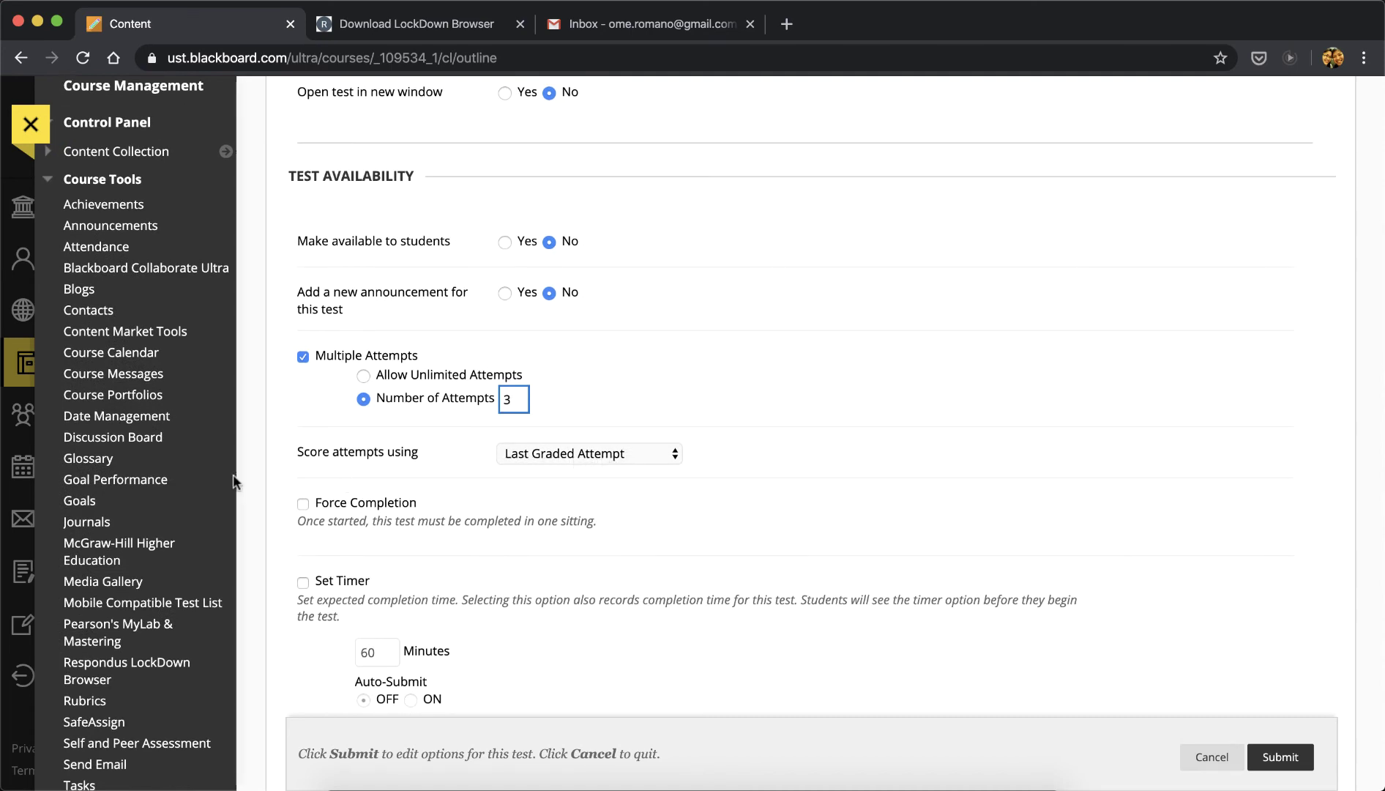
{"action": "scroll", "coordinate": [277, 474], "scroll_direction": "down", "scroll_amount": 2}
{"action": "scroll", "coordinate": [277, 477], "scroll_direction": "down", "scroll_amount": 1}
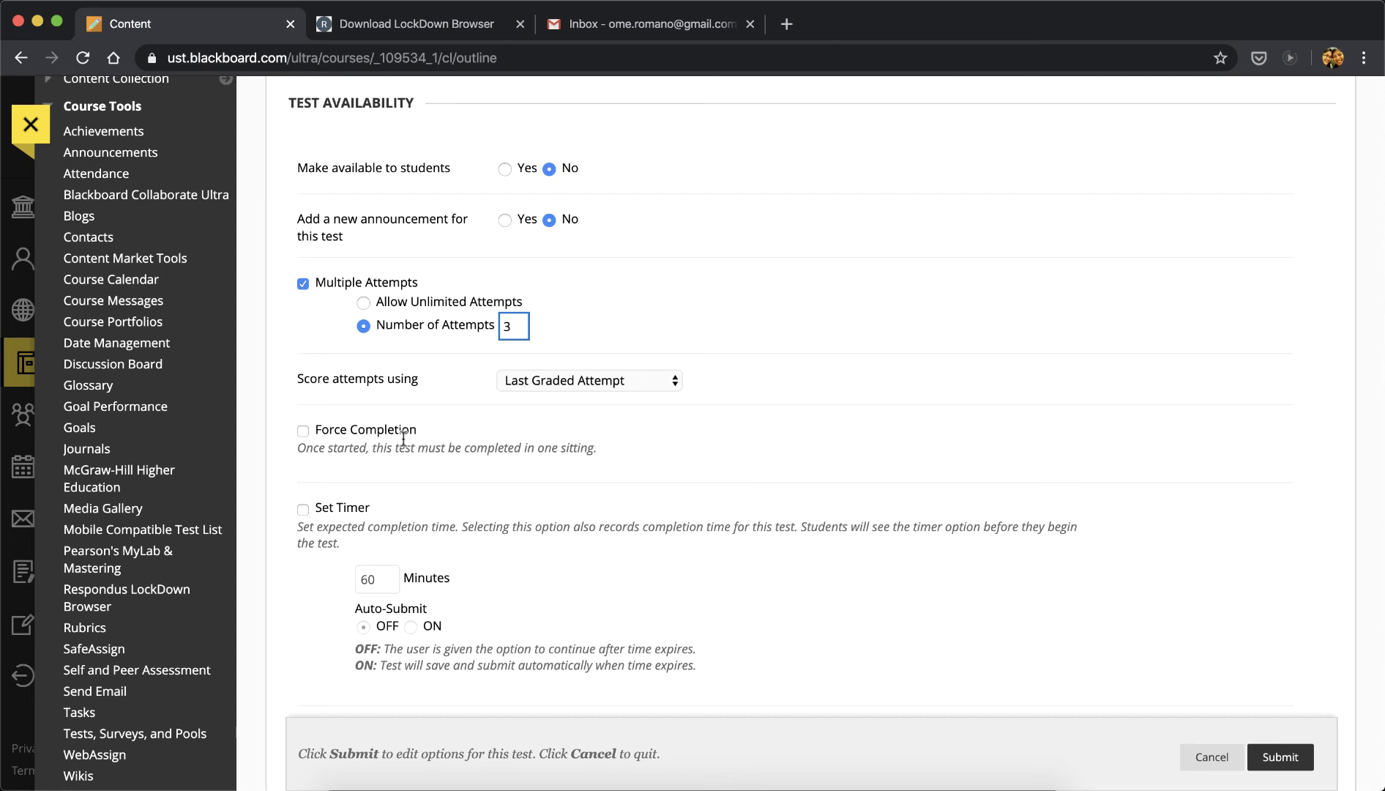
{"action": "left_click", "coordinate": [302, 432]}
- Enable the test timer with a limit of 10 minutes and turn Auto-Submit on
{"action": "scroll", "coordinate": [307, 447], "scroll_direction": "down", "scroll_amount": 3}
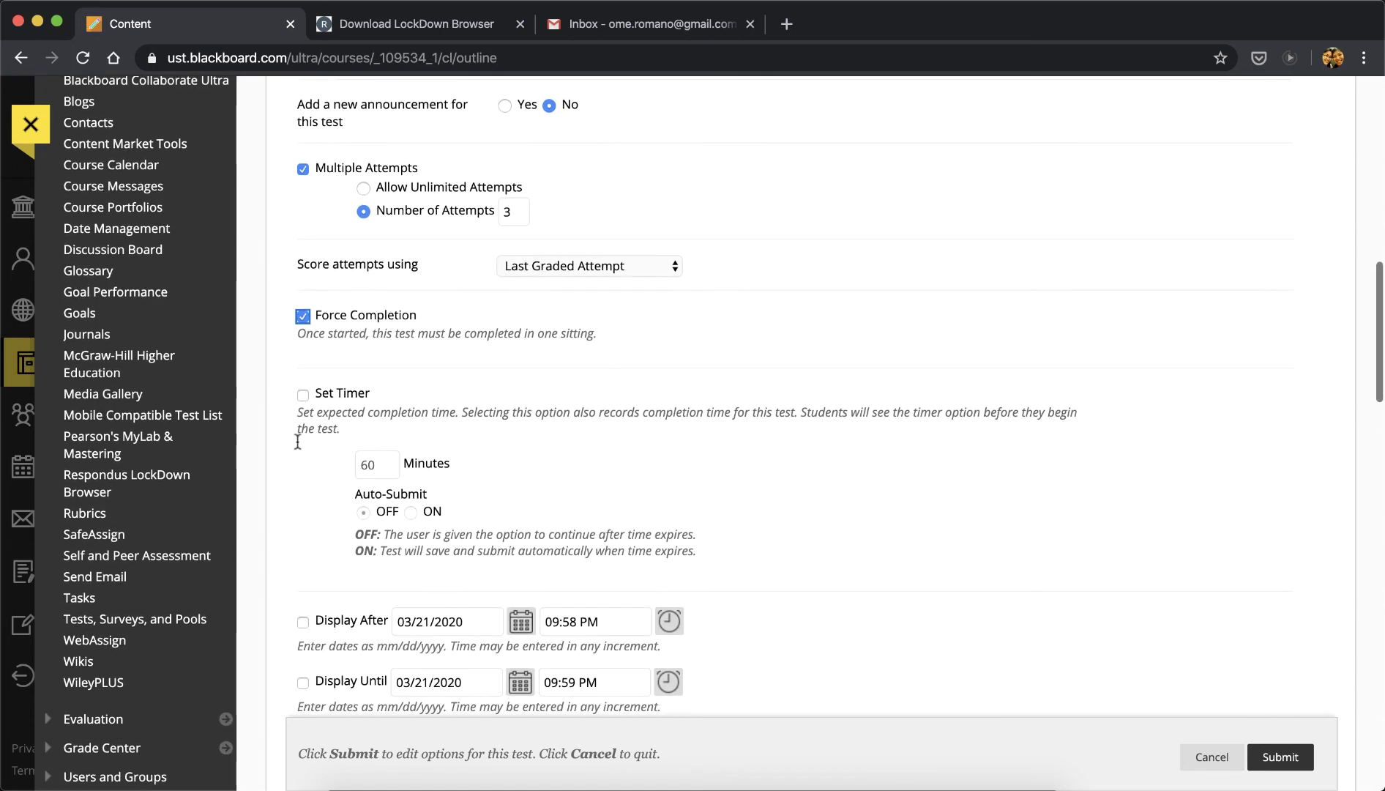
{"action": "left_click", "coordinate": [302, 395]}
{"action": "left_click_drag", "start_coordinate": [387, 466], "coordinate": [320, 464]}
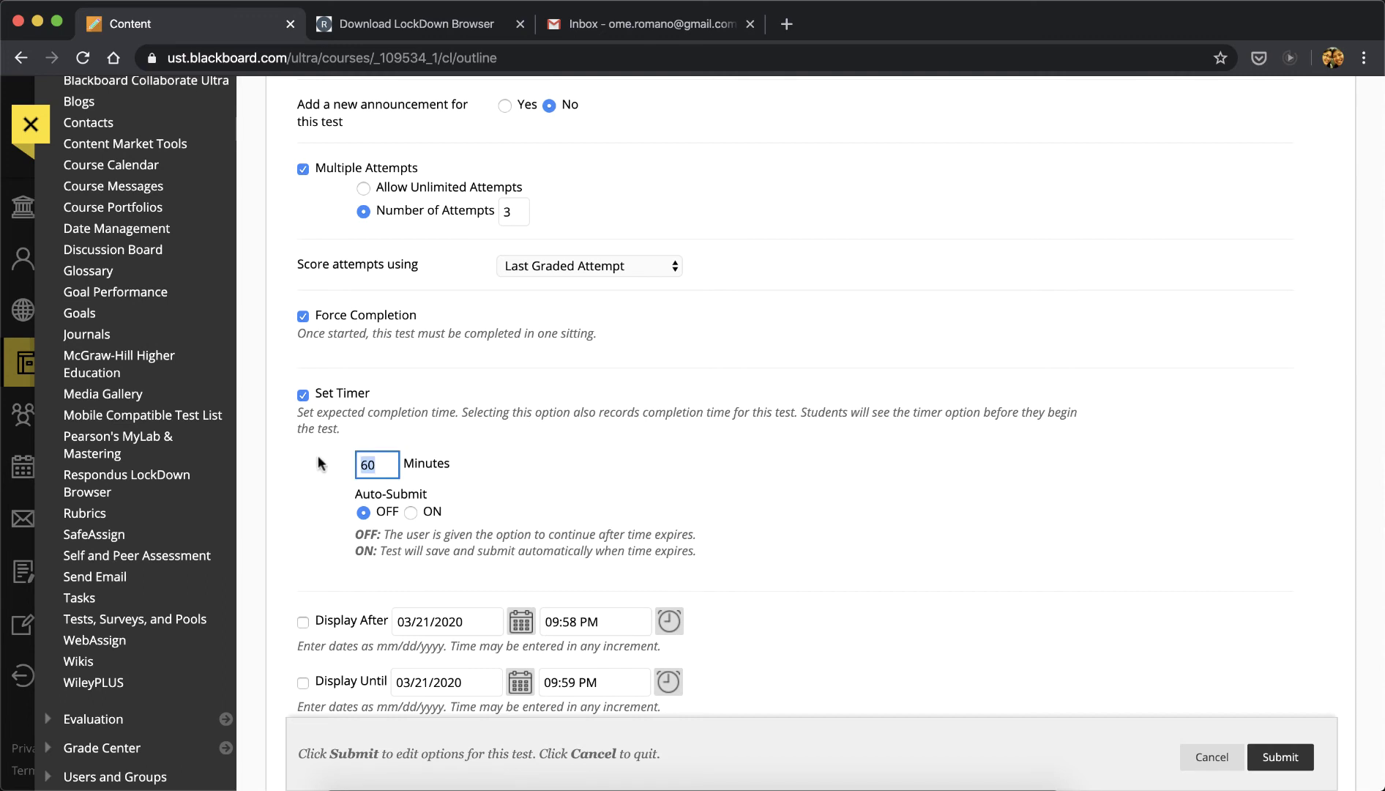
{"action": "type", "text": "10"}
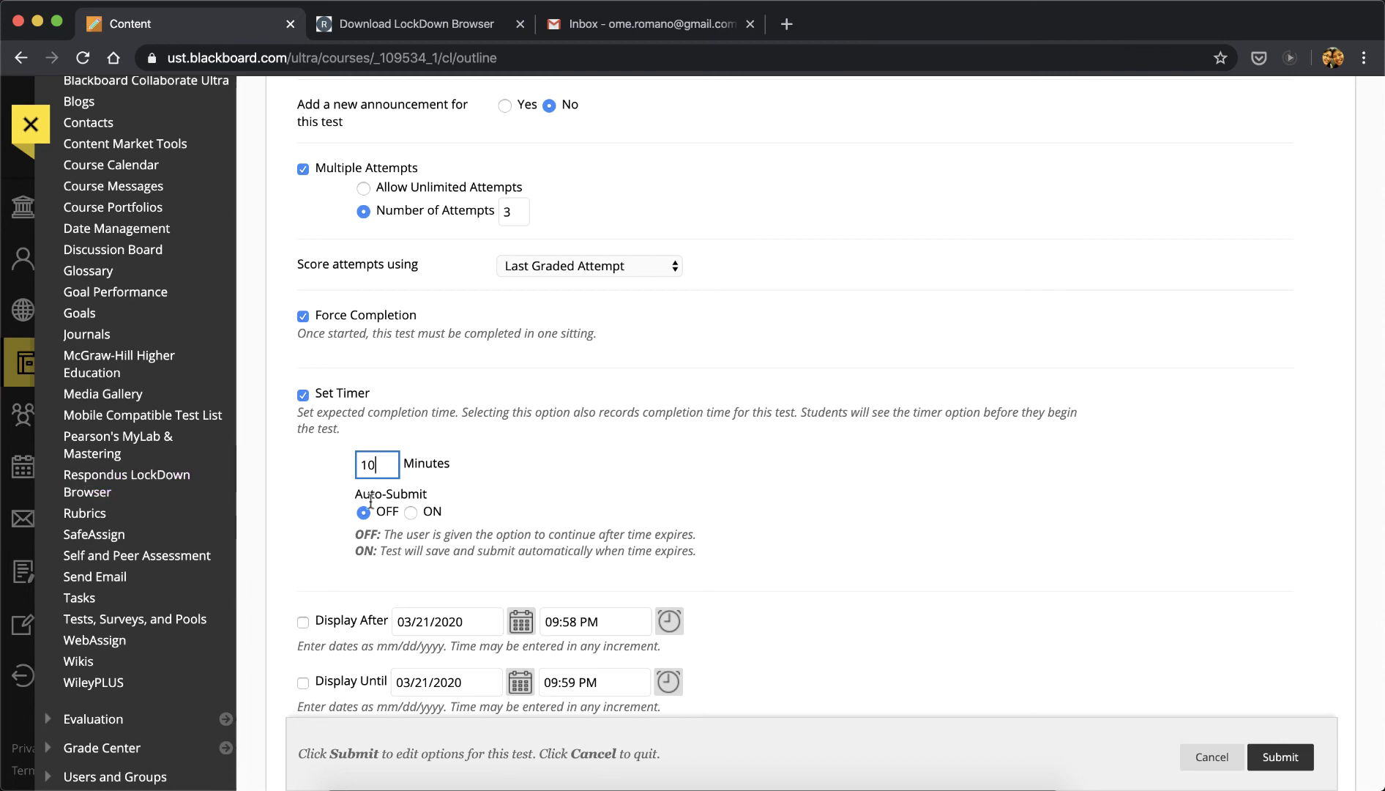
{"action": "left_click", "coordinate": [411, 512]}
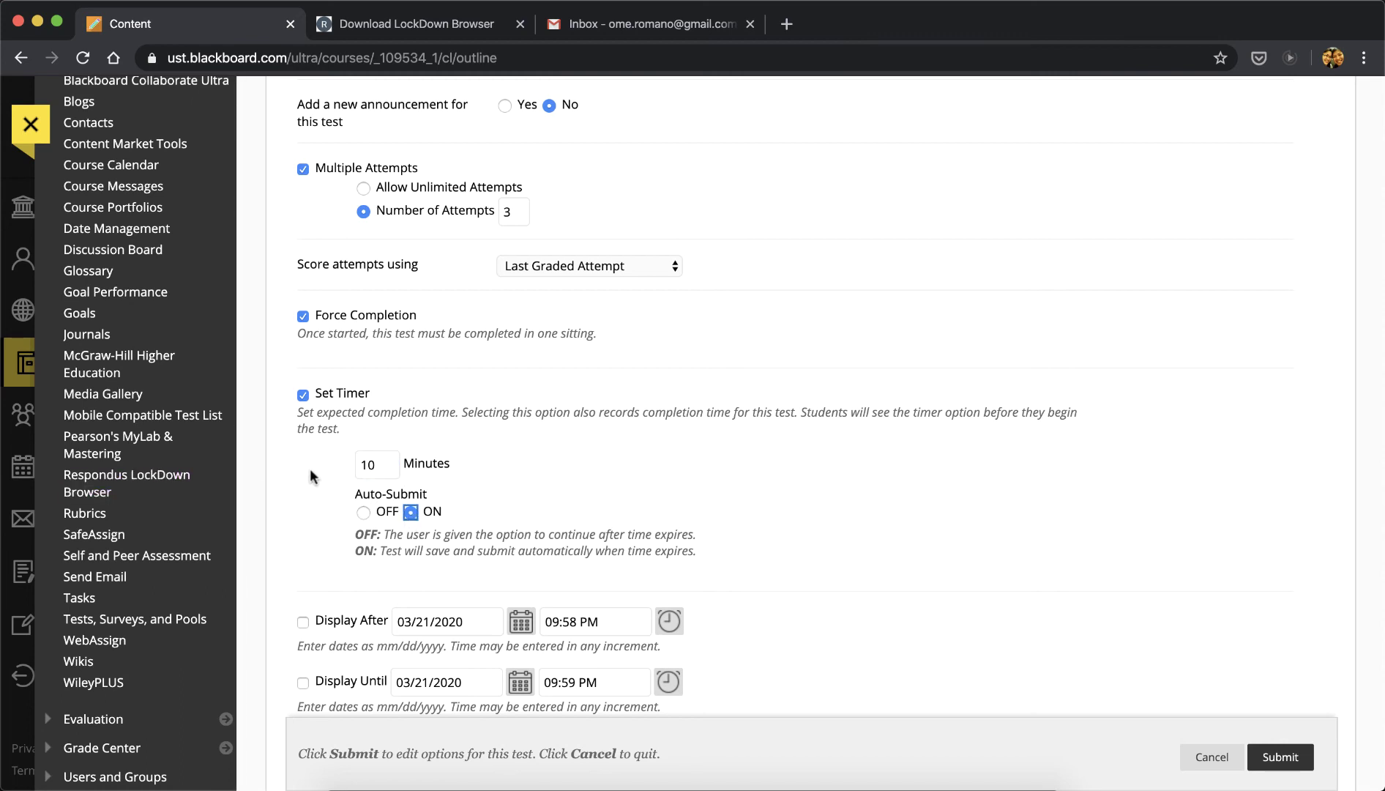
- Set the test's Display After date to 03/30/2020 at 07:00 AM
{"action": "scroll", "coordinate": [311, 474], "scroll_direction": "down", "scroll_amount": 3}
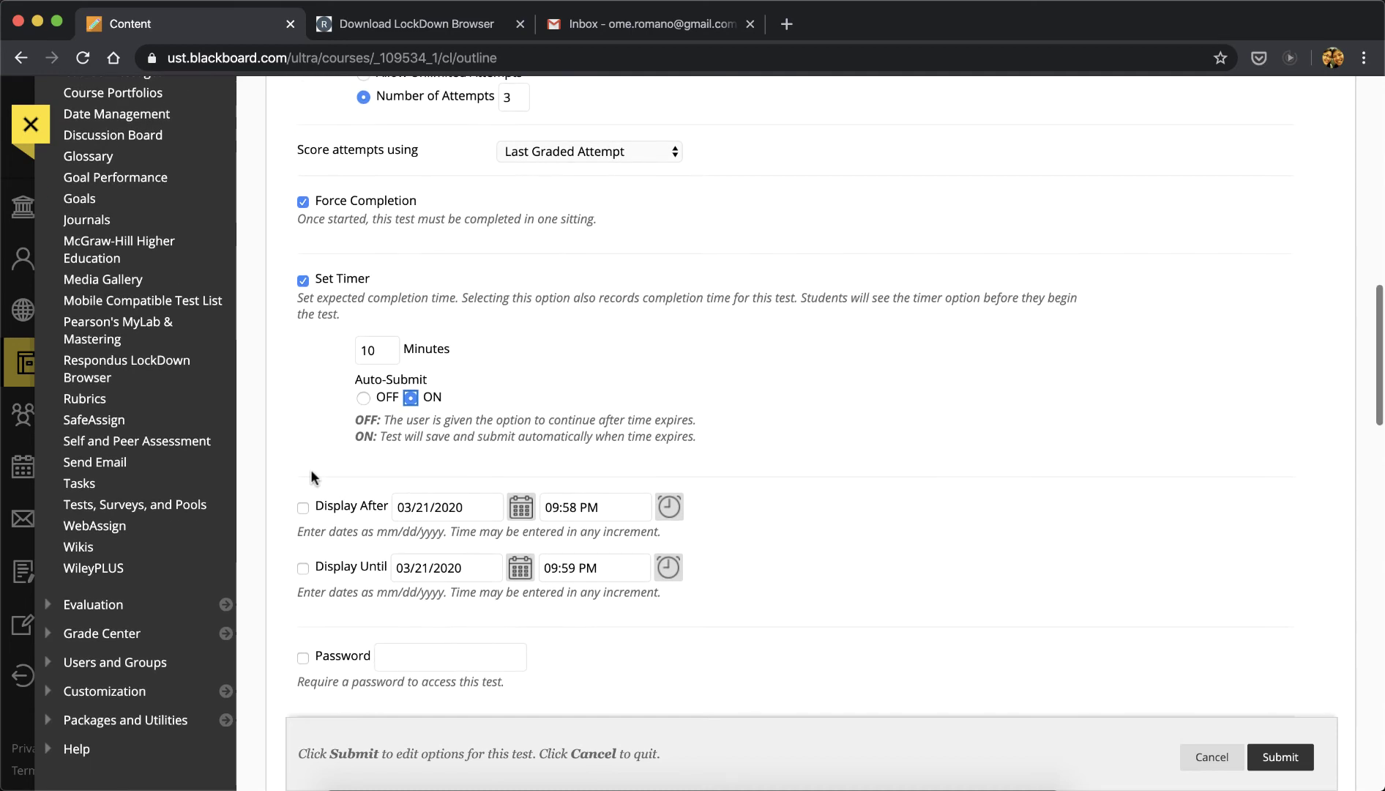
{"action": "scroll", "coordinate": [301, 482], "scroll_direction": "down", "scroll_amount": 2}
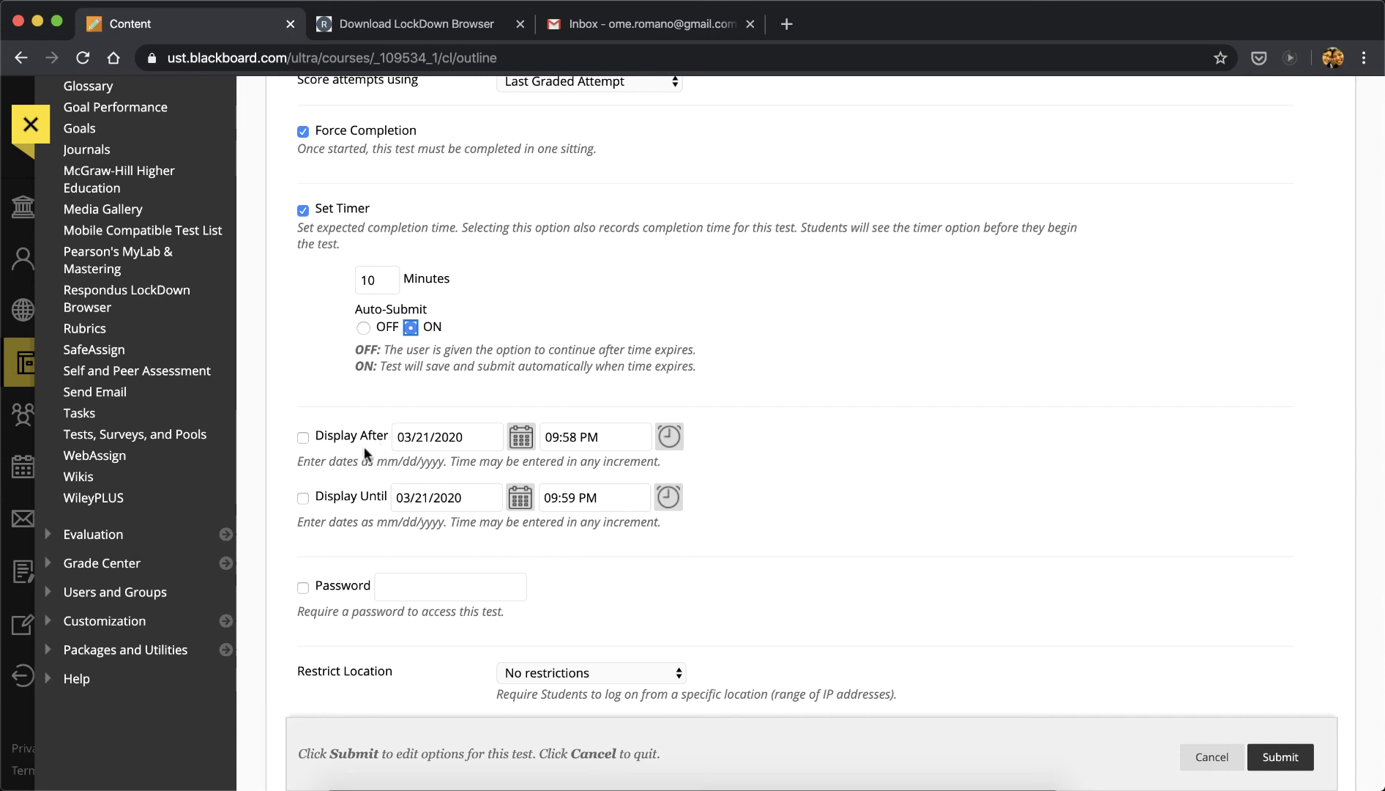
{"action": "left_click", "coordinate": [519, 438]}
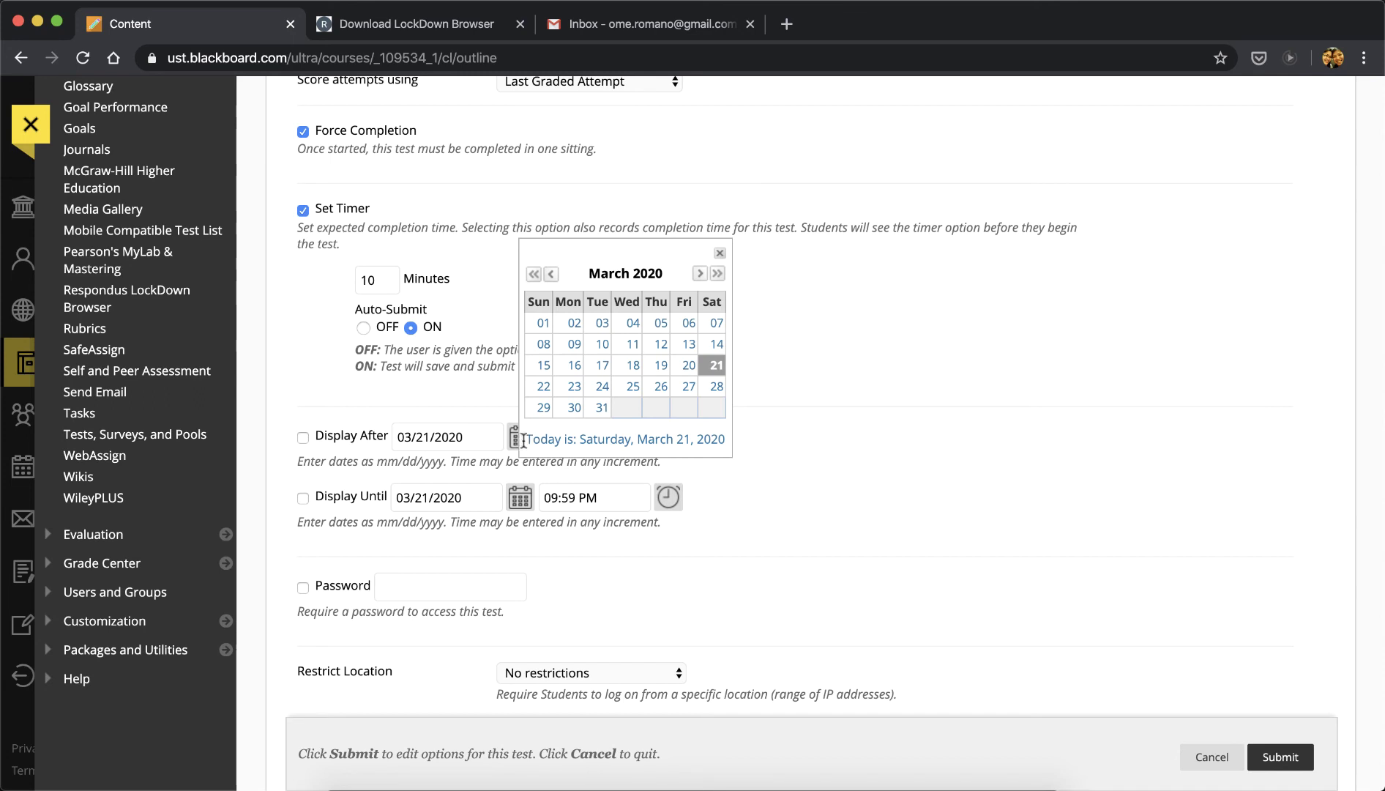
{"action": "left_click", "coordinate": [575, 407]}
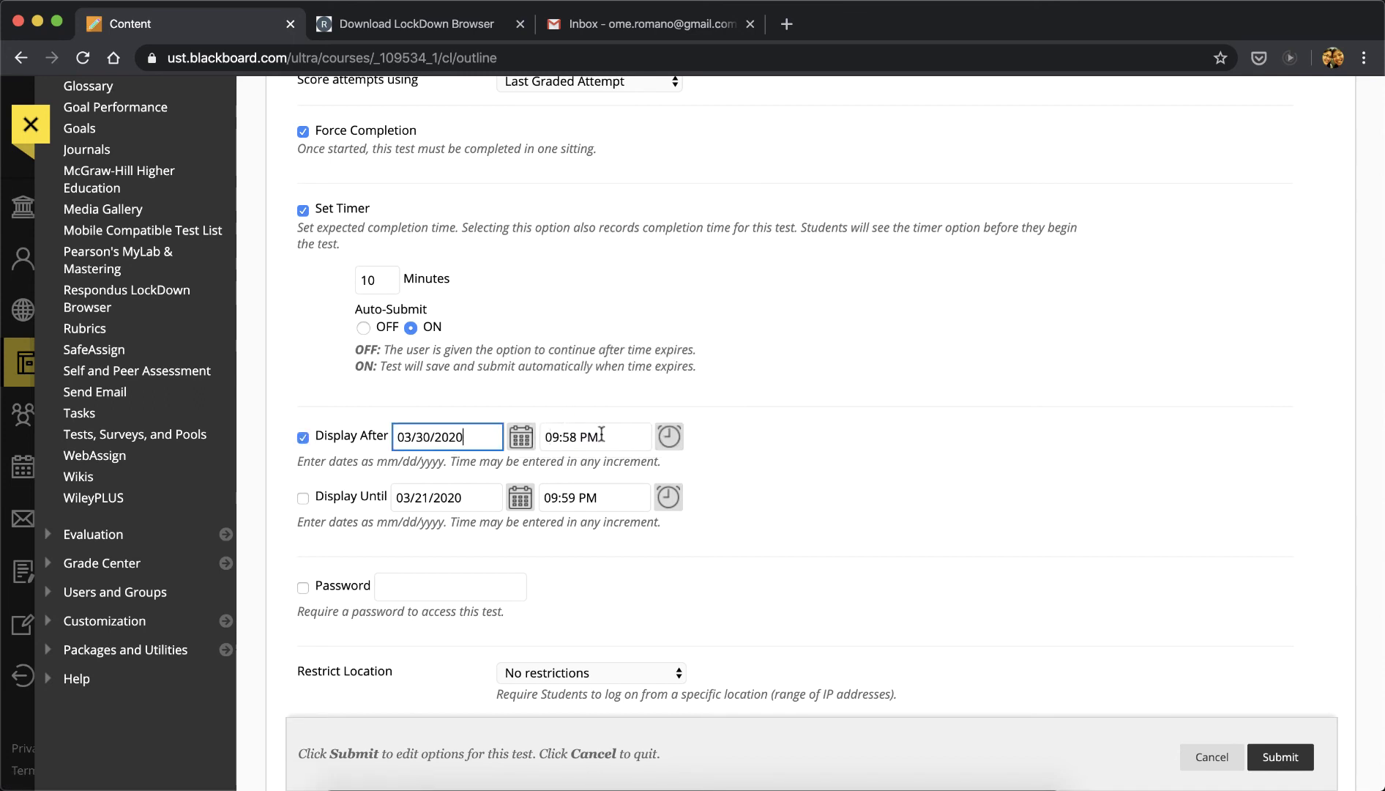
{"action": "left_click", "coordinate": [668, 437]}
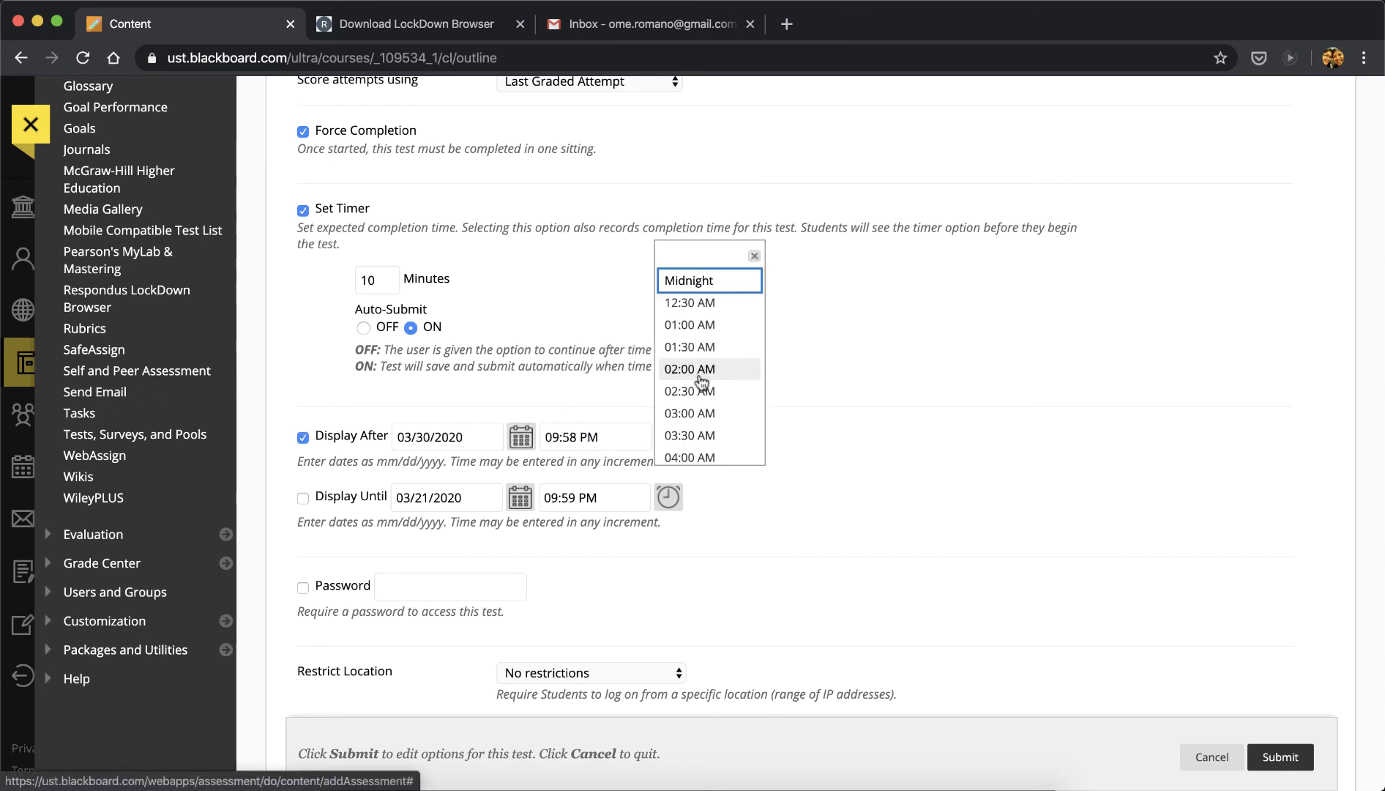
{"action": "scroll", "coordinate": [696, 380], "scroll_direction": "down", "scroll_amount": 5}
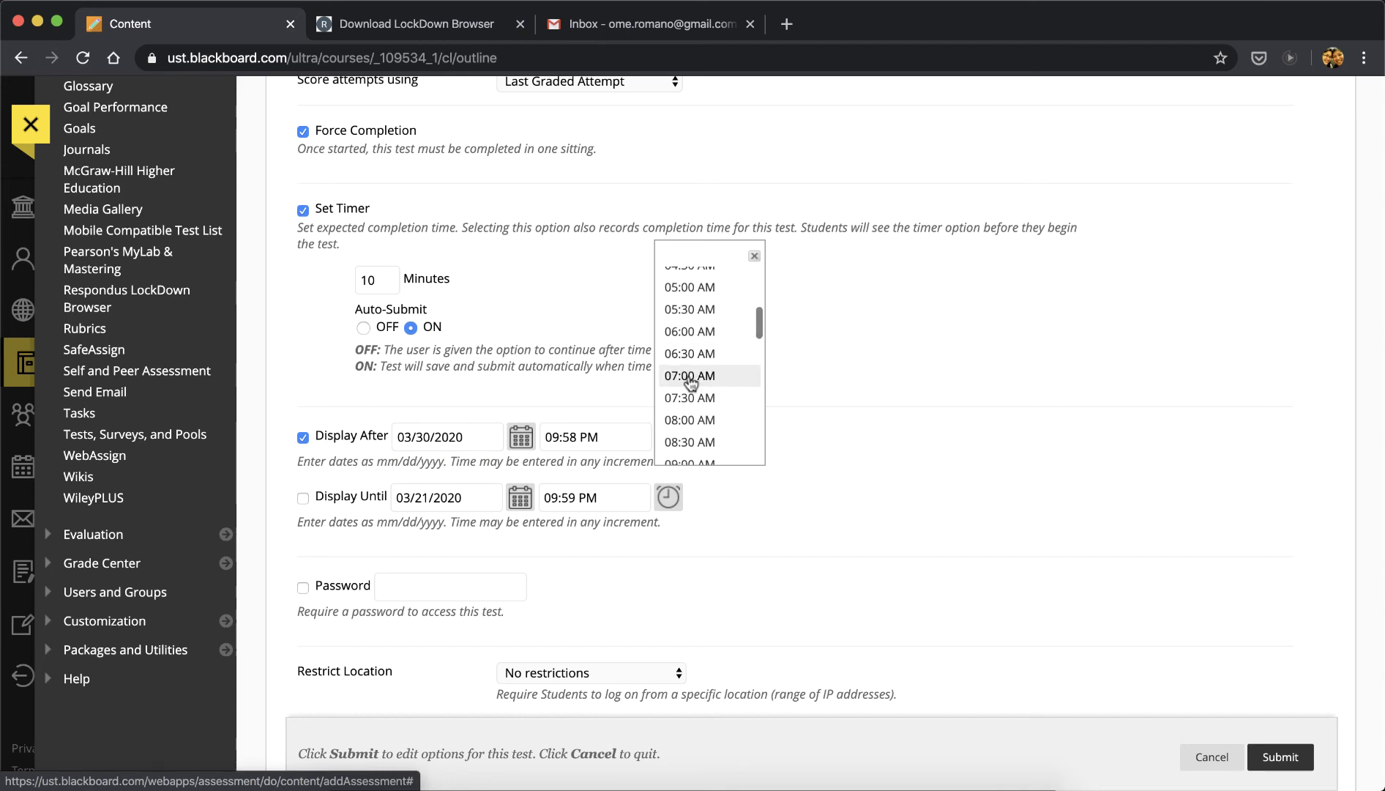
{"action": "left_click", "coordinate": [700, 384]}
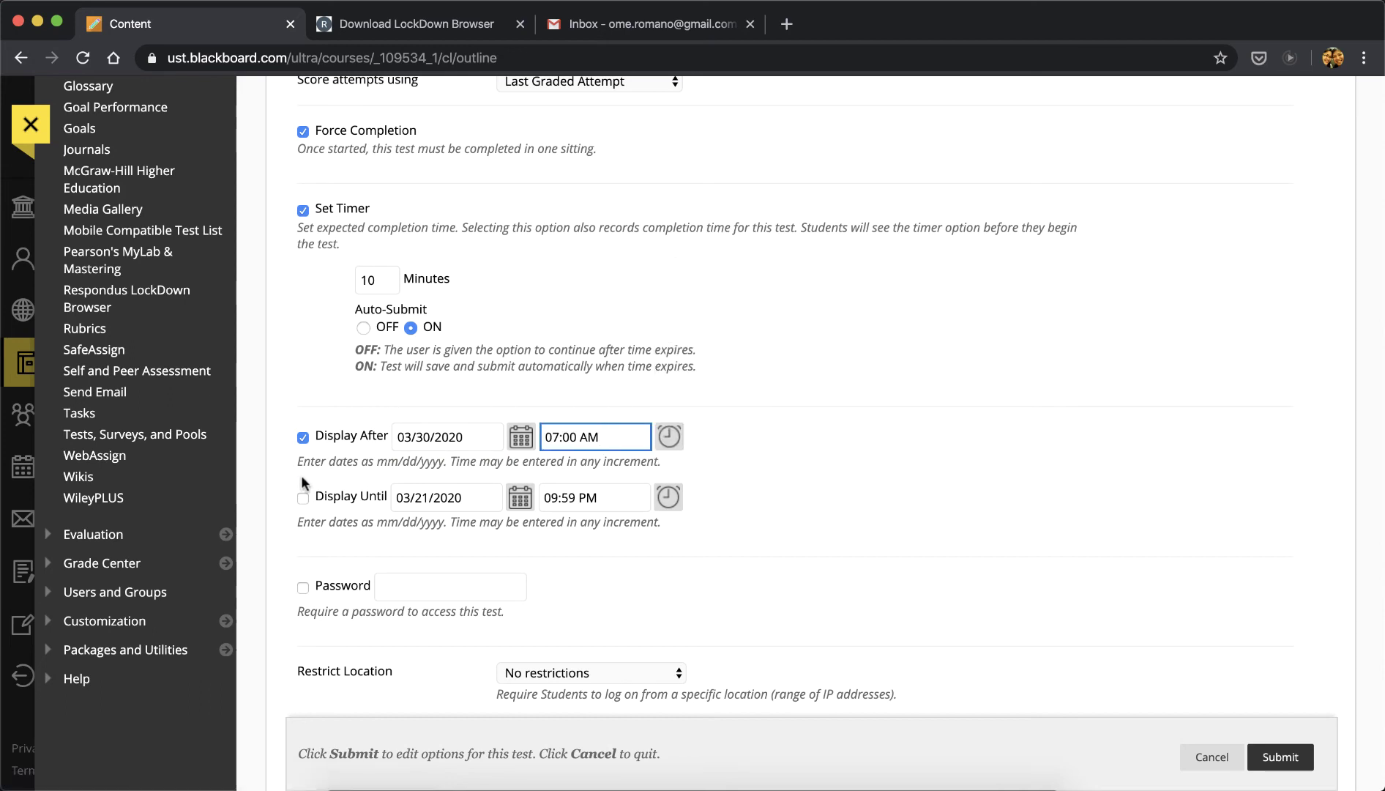
- Set the test's Display Until date to 04/03/2020 at 07:00 AM
{"action": "scroll", "coordinate": [297, 479], "scroll_direction": "down", "scroll_amount": 2}
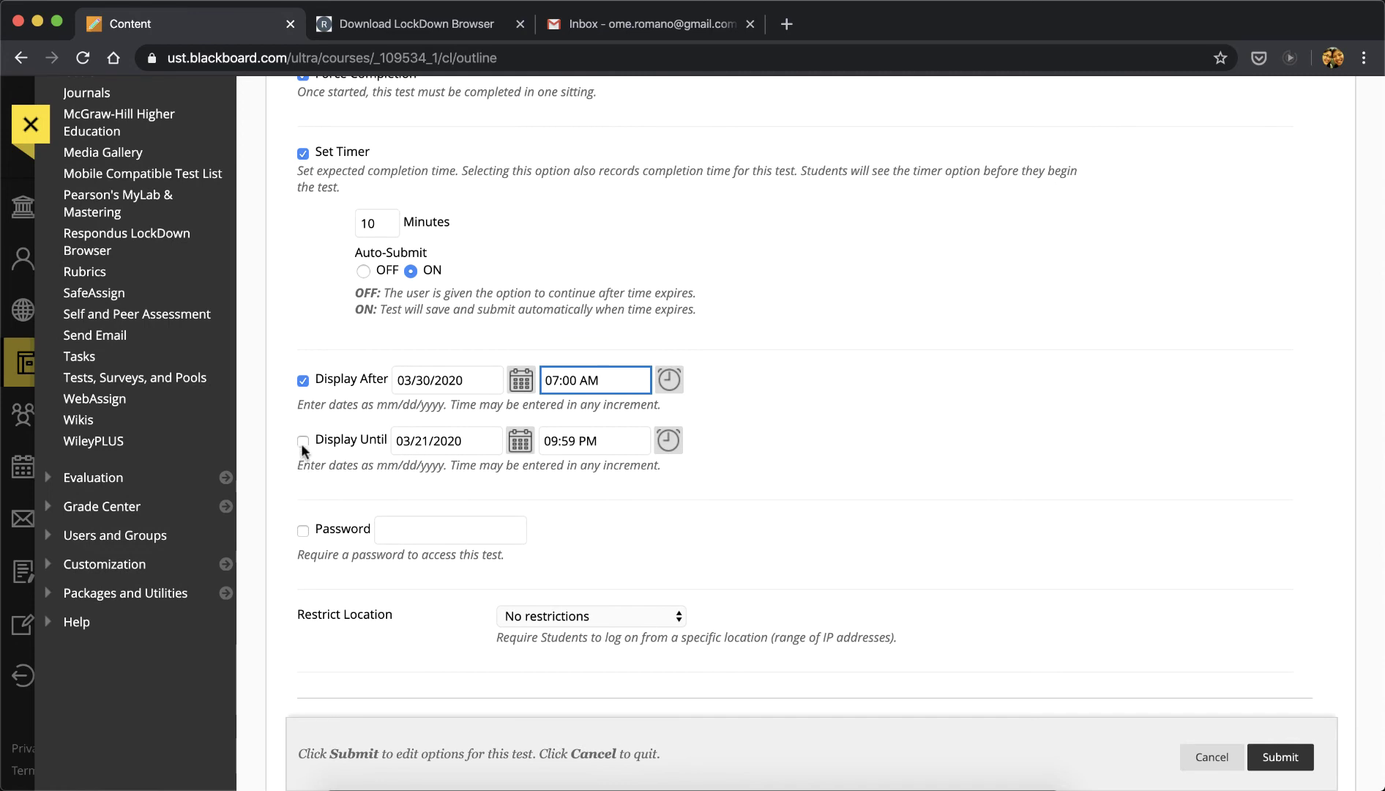
{"action": "left_click", "coordinate": [432, 440]}
{"action": "left_click", "coordinate": [520, 440]}
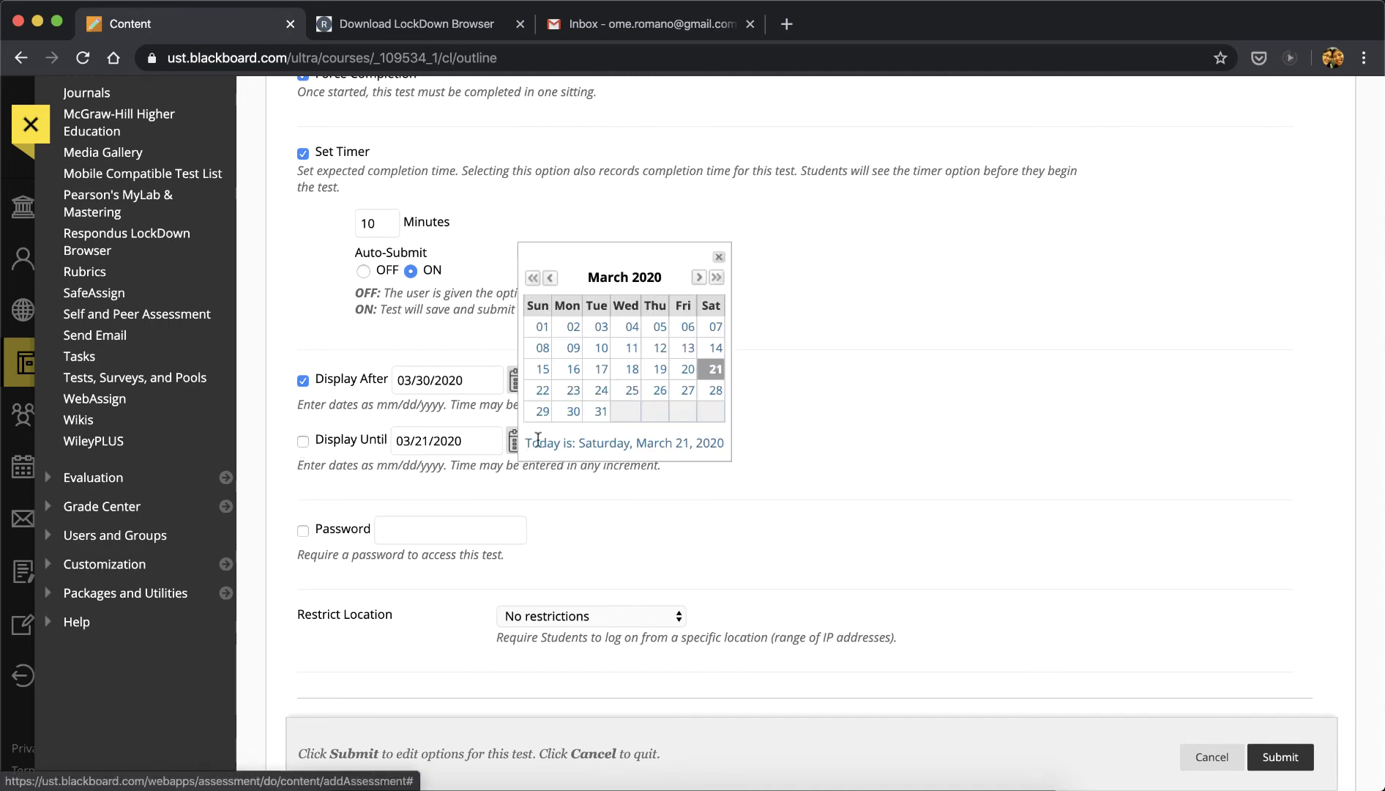
{"action": "left_click", "coordinate": [699, 277]}
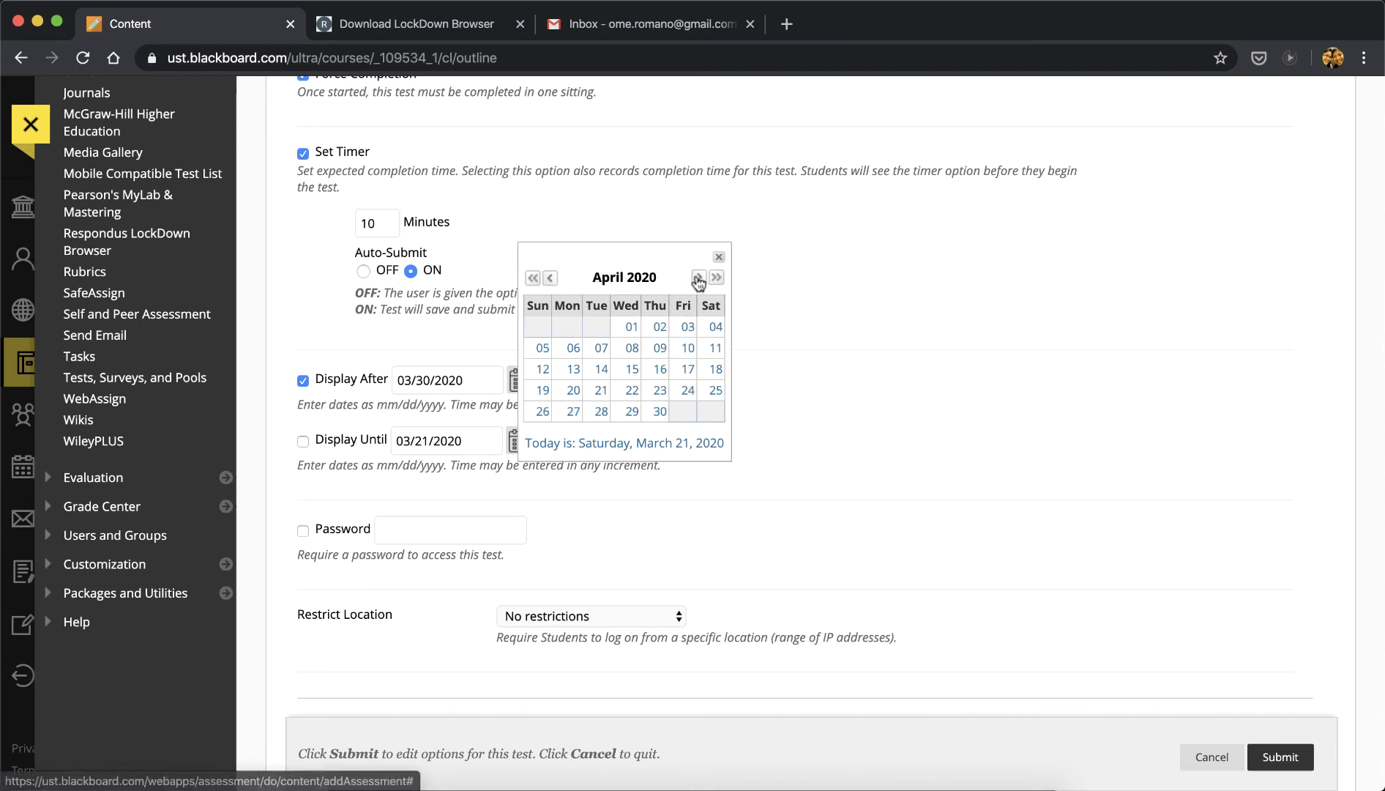
{"action": "left_click", "coordinate": [684, 331]}
{"action": "left_click", "coordinate": [669, 440]}
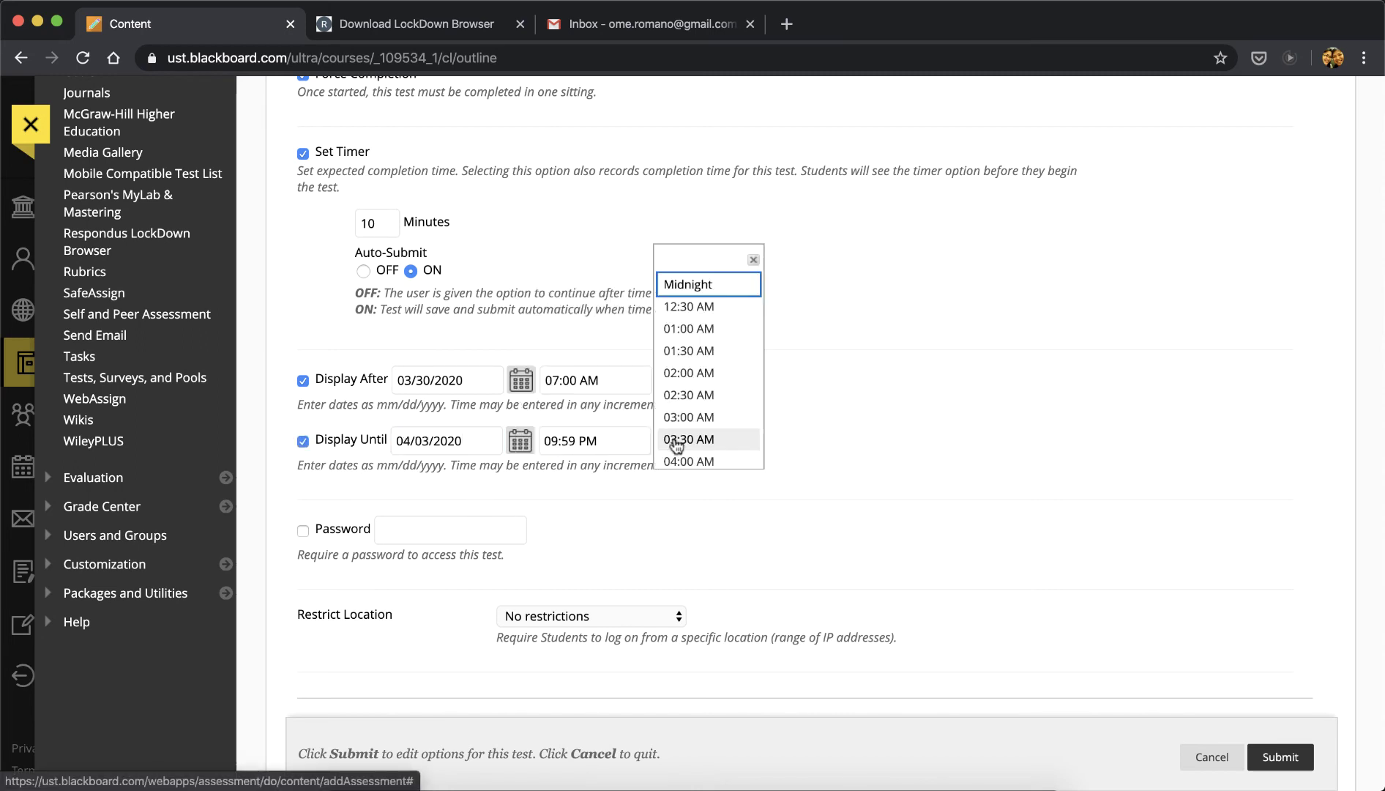
{"action": "scroll", "coordinate": [735, 423], "scroll_direction": "down", "scroll_amount": 3}
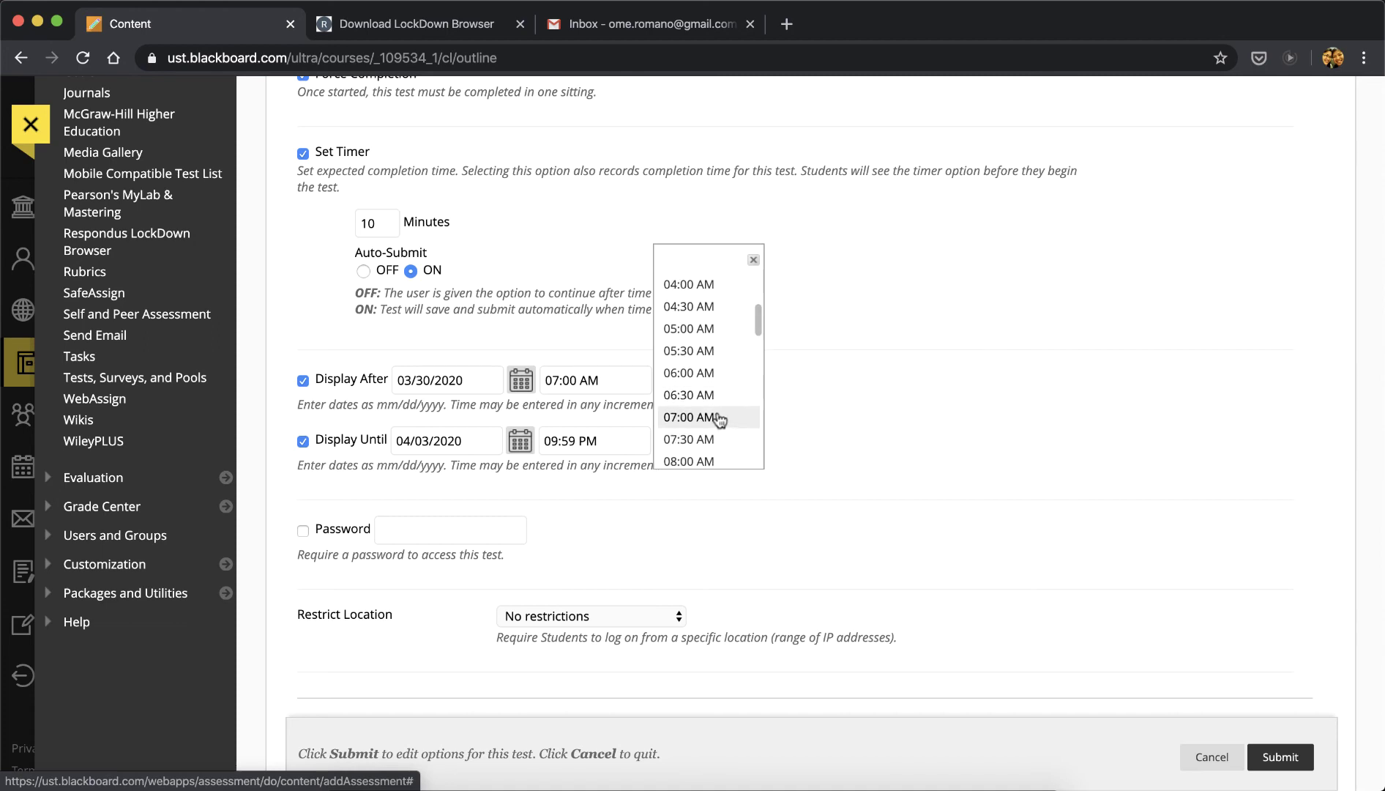
{"action": "left_click", "coordinate": [729, 419]}
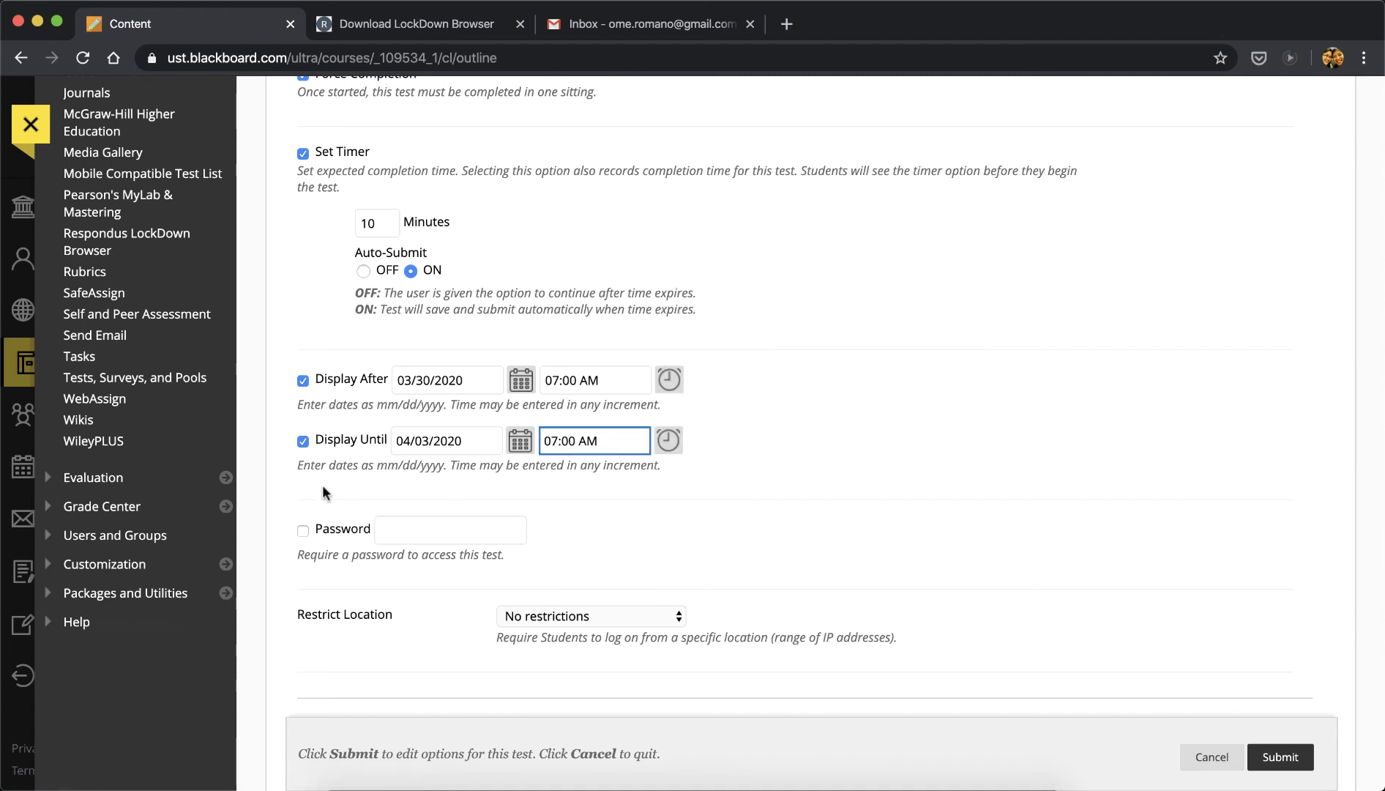
- Check the location restriction options for the test and keep No restrictions
{"action": "scroll", "coordinate": [289, 489], "scroll_direction": "down", "scroll_amount": 5}
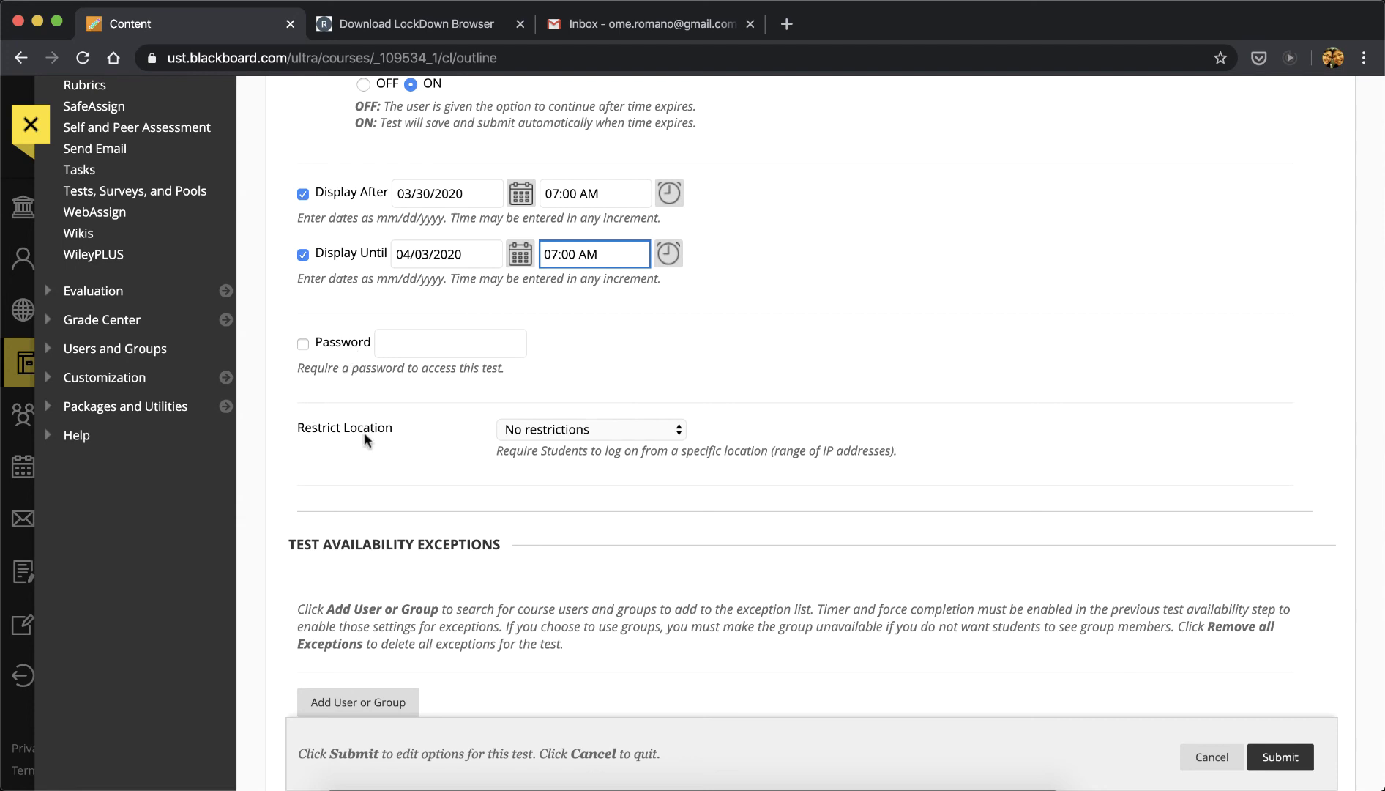
{"action": "left_click", "coordinate": [582, 429]}
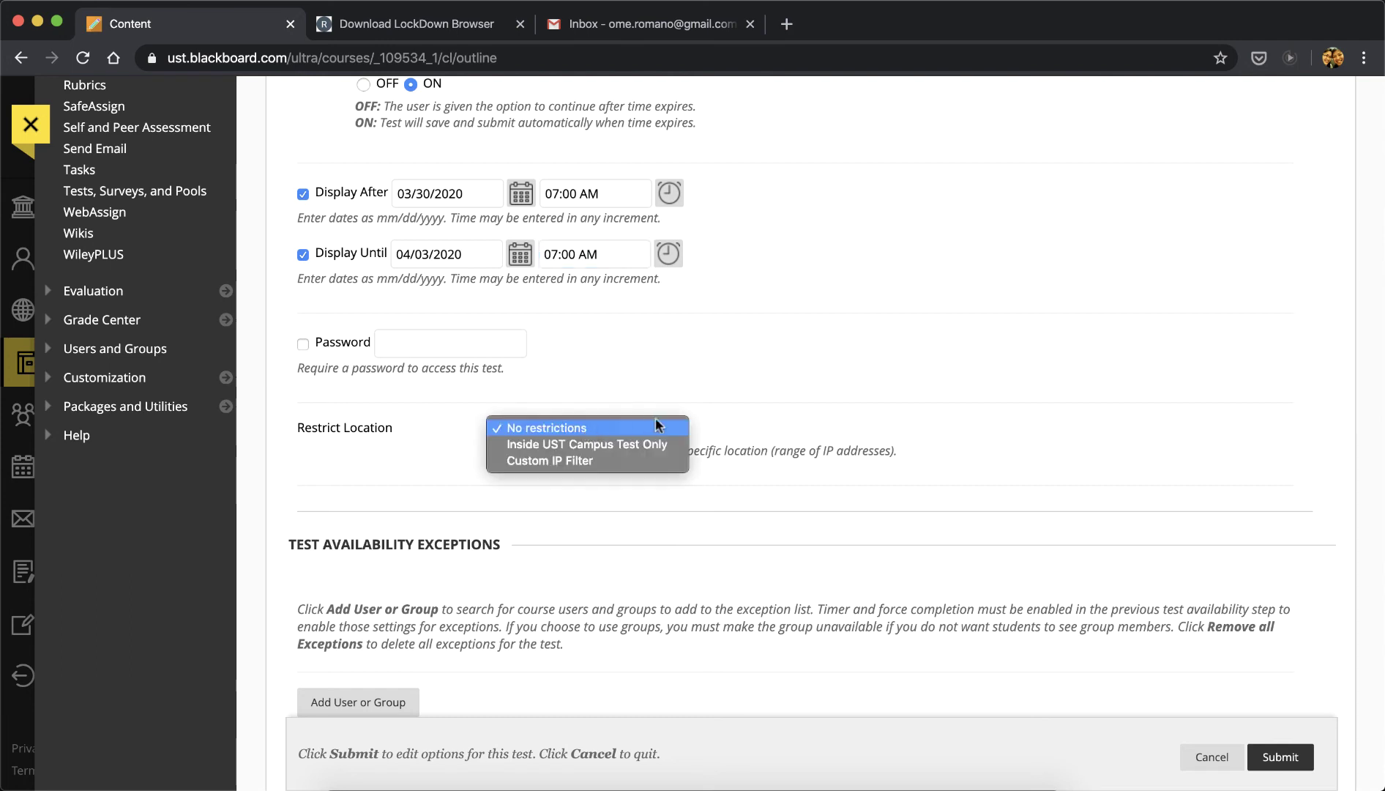
{"action": "left_click", "coordinate": [609, 429]}
- View the users and groups that can be given test availability exceptions, then cancel without adding any
{"action": "scroll", "coordinate": [467, 477], "scroll_direction": "down", "scroll_amount": 5}
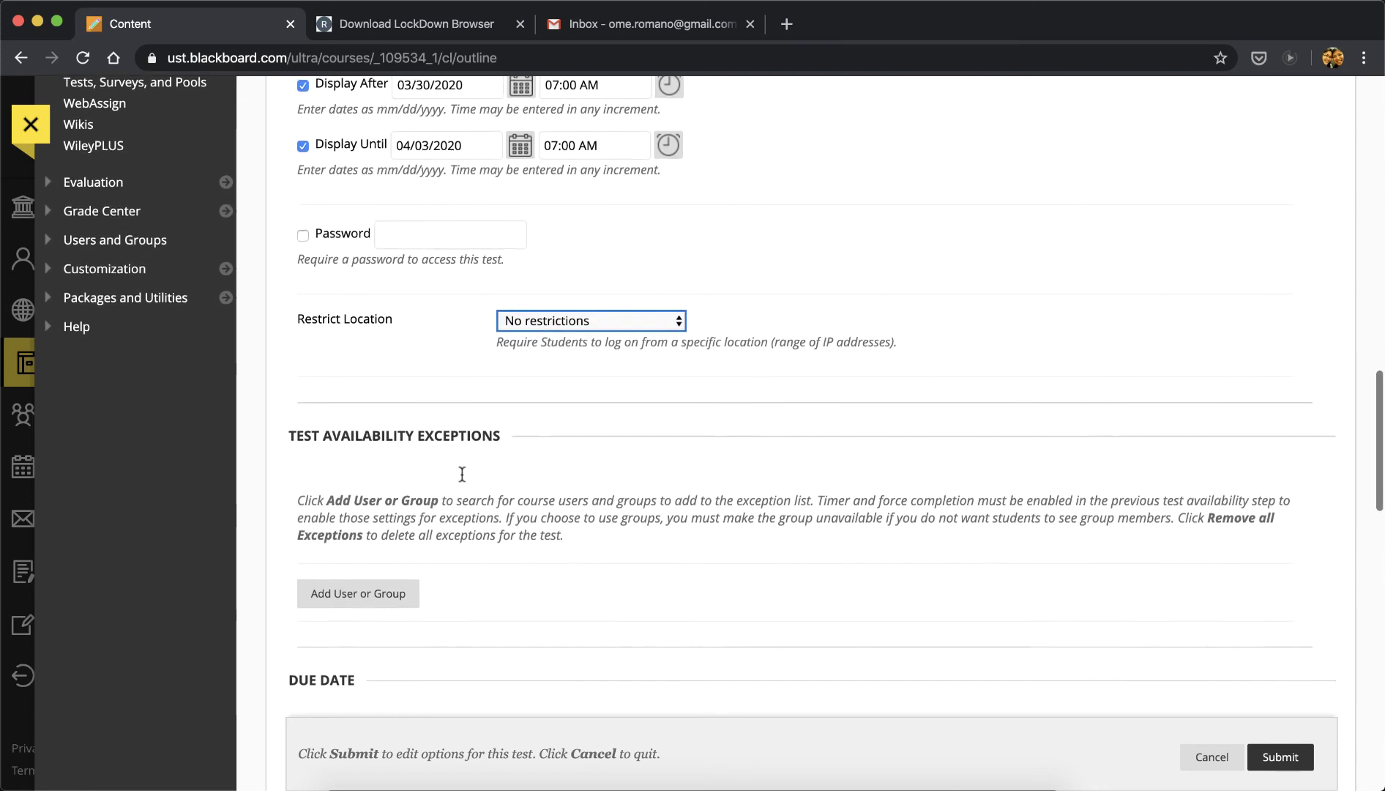
{"action": "scroll", "coordinate": [473, 476], "scroll_direction": "down", "scroll_amount": 1}
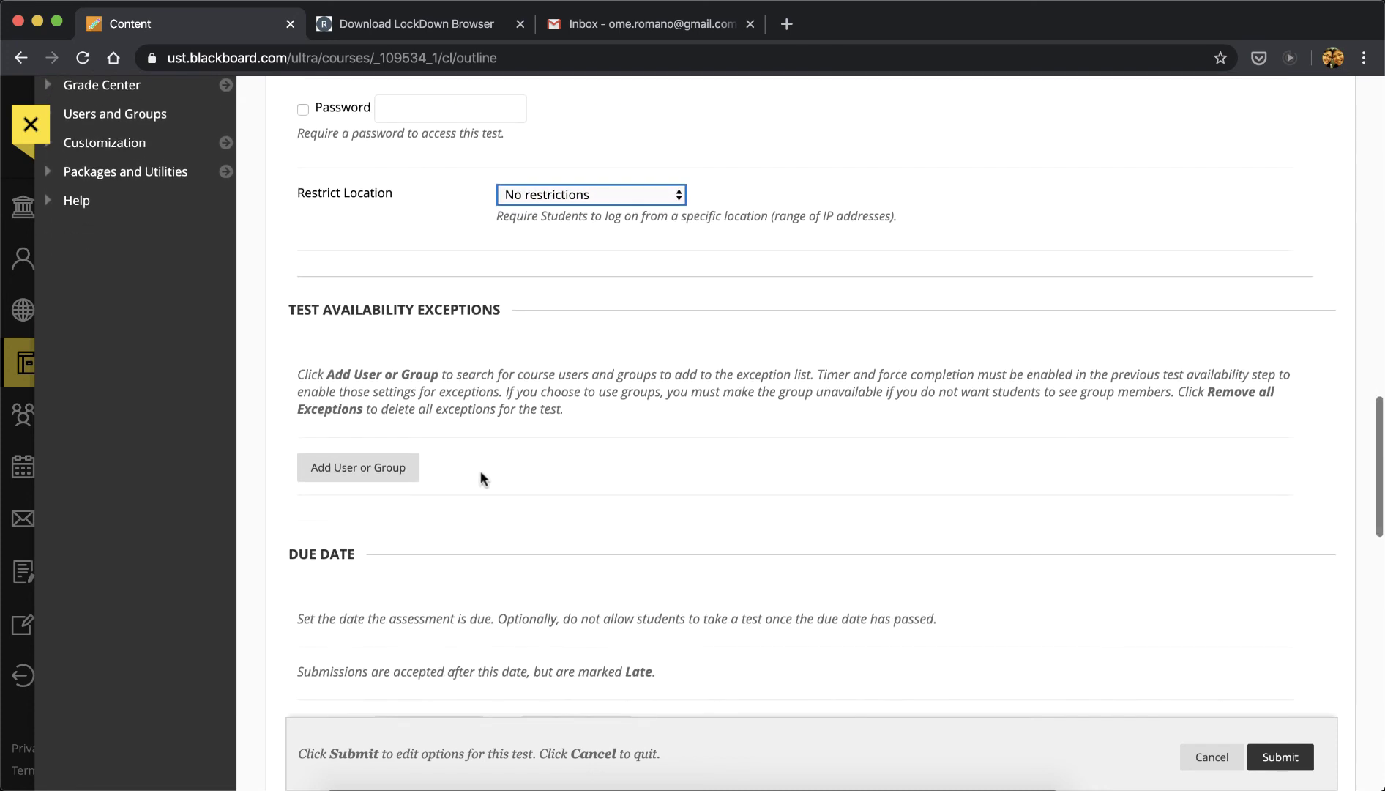
{"action": "left_click", "coordinate": [364, 473]}
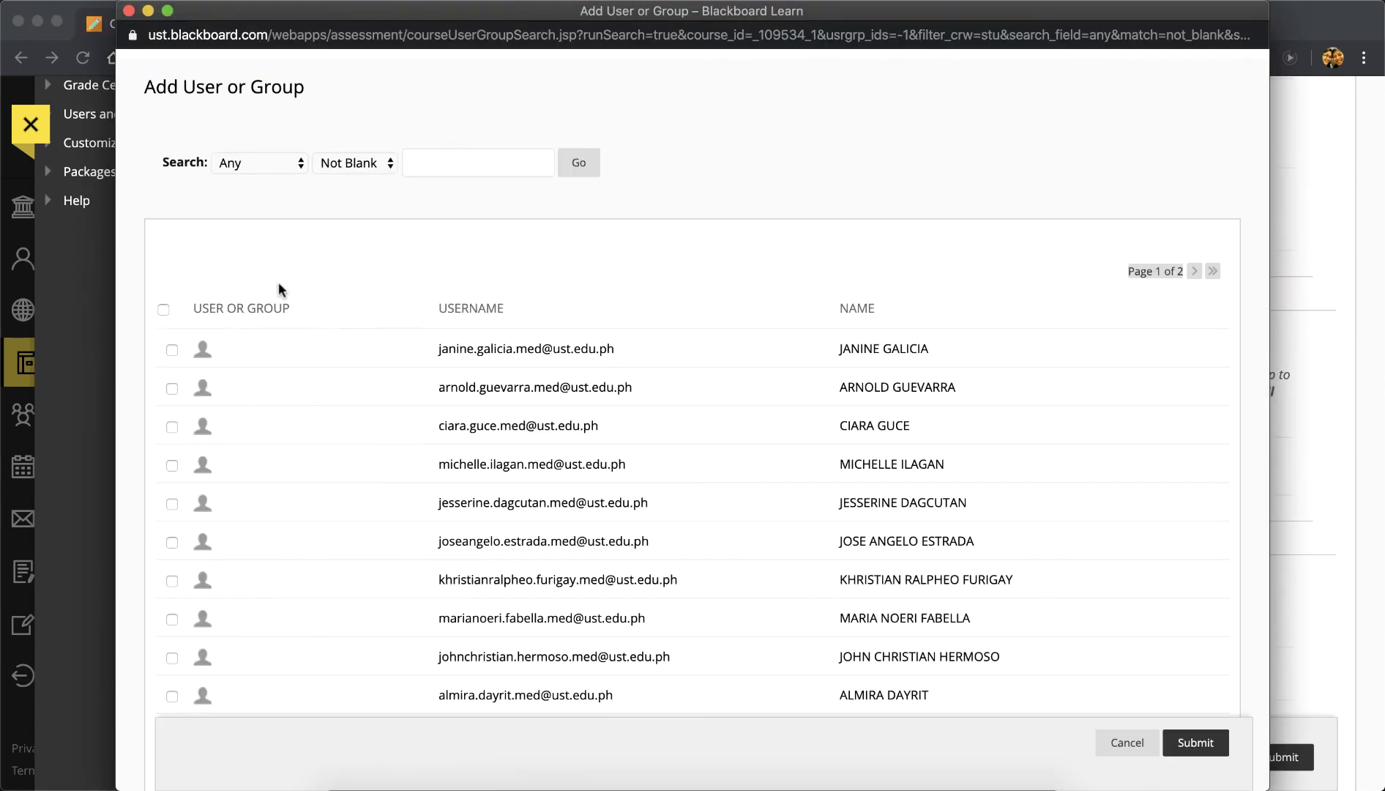
{"action": "left_click", "coordinate": [1125, 743]}
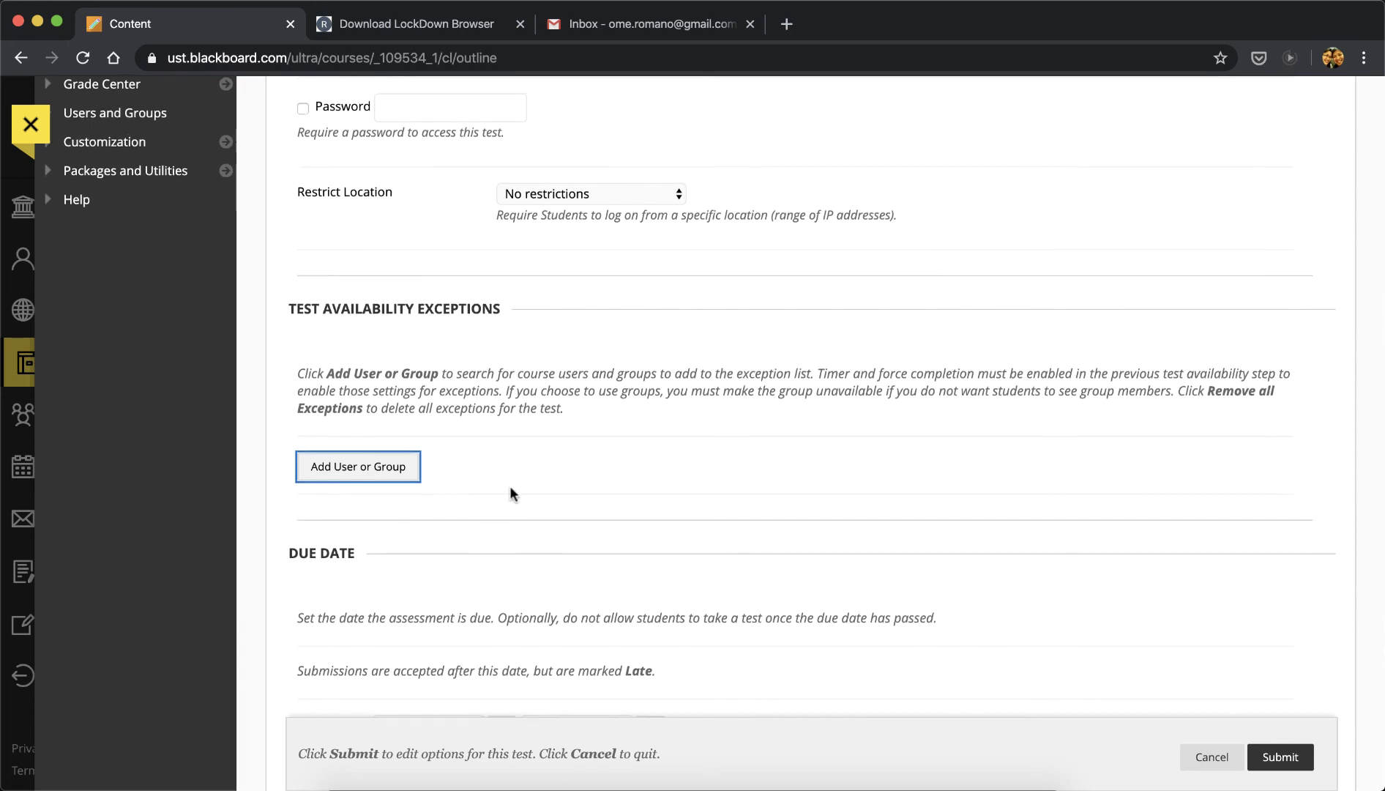
- Enable the test's due date and set it to 04/03/2020 at 09:00 AM
{"action": "scroll", "coordinate": [511, 487], "scroll_direction": "down", "scroll_amount": 2}
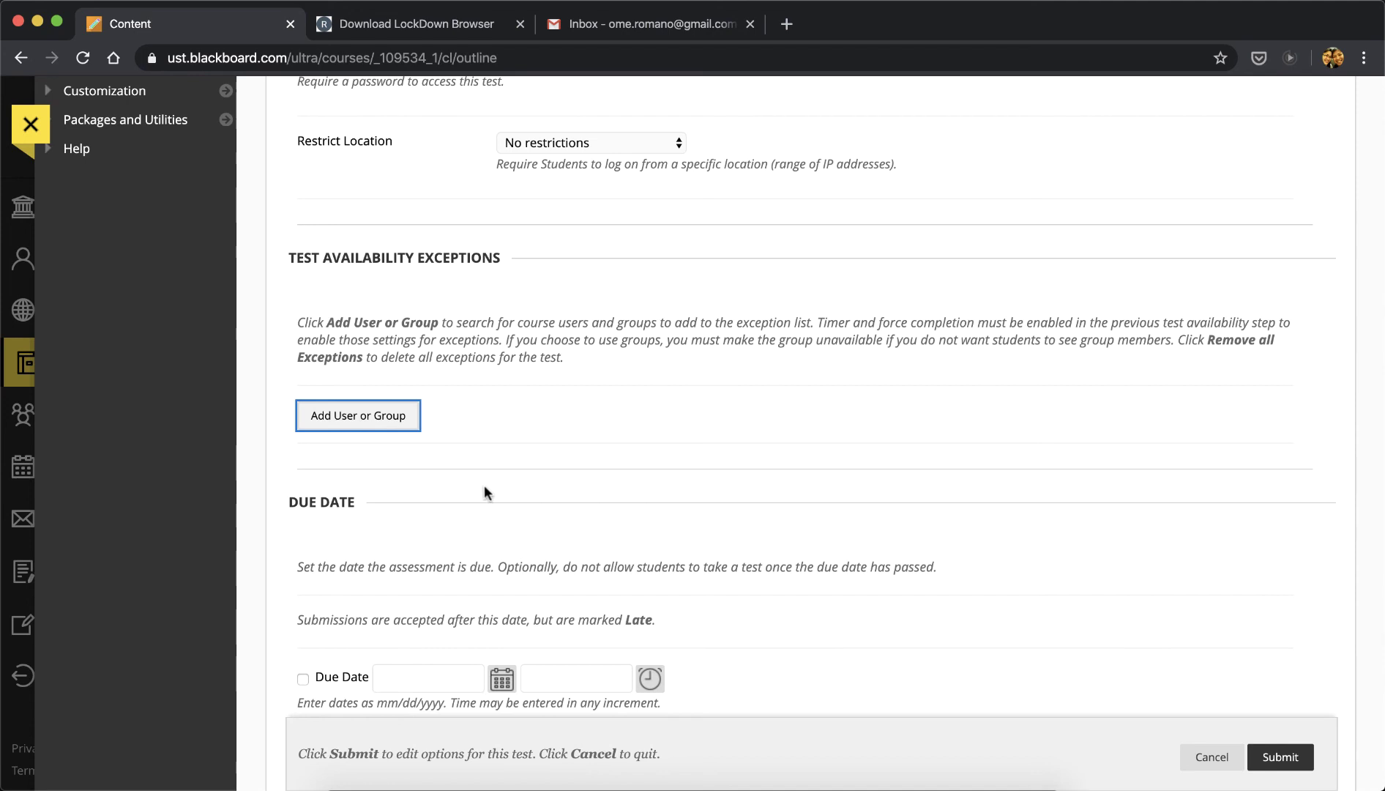
{"action": "scroll", "coordinate": [472, 485], "scroll_direction": "down", "scroll_amount": 1}
{"action": "scroll", "coordinate": [290, 482], "scroll_direction": "down", "scroll_amount": 3}
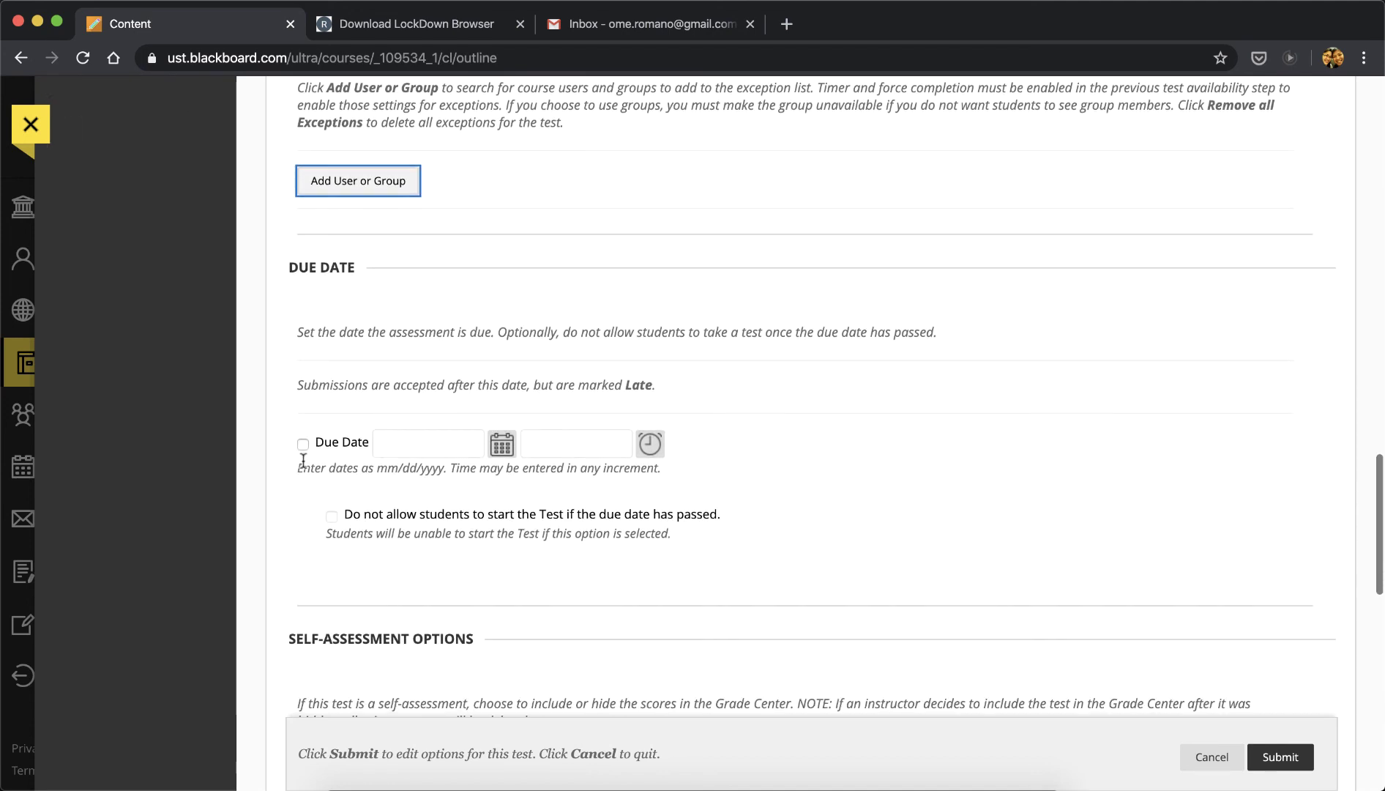
{"action": "scroll", "coordinate": [300, 475], "scroll_direction": "down", "scroll_amount": 1}
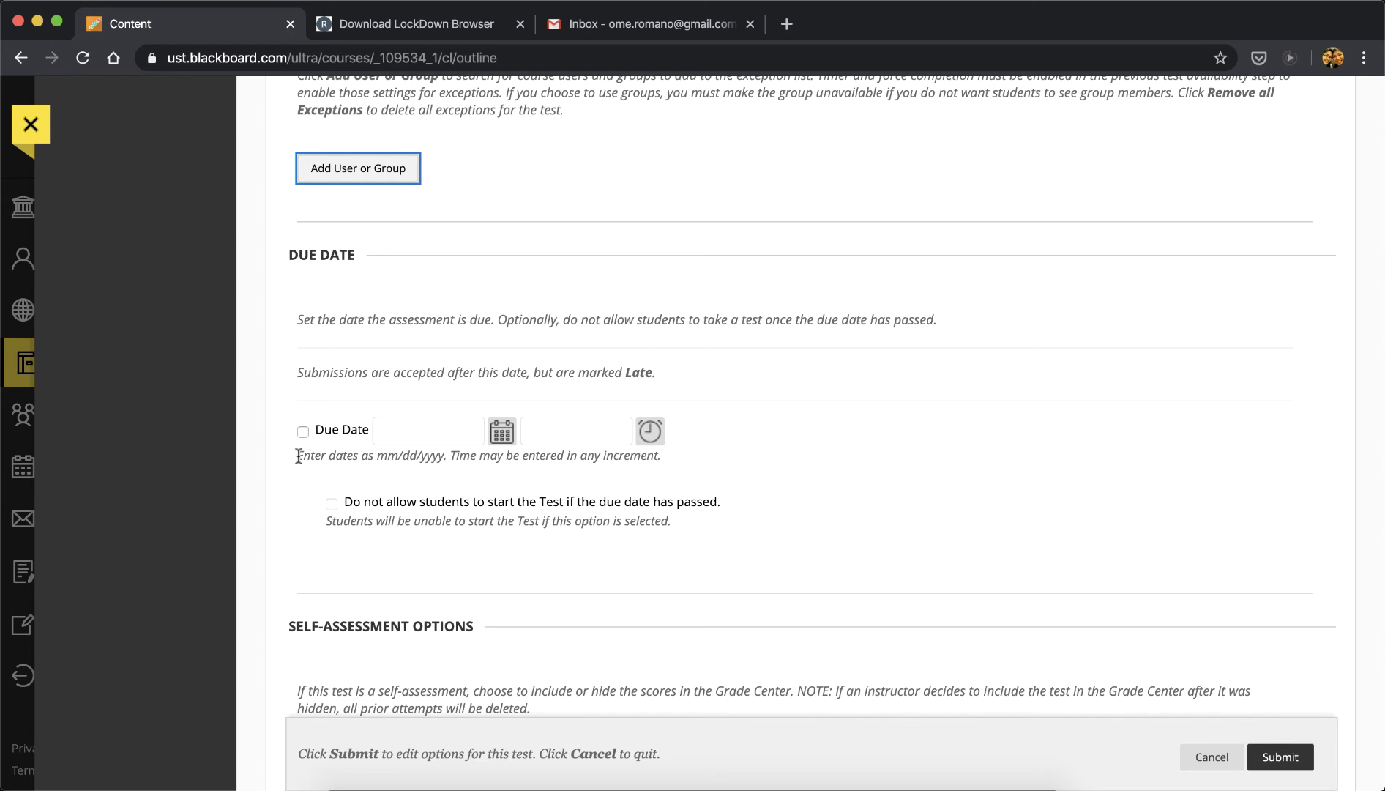
{"action": "left_click", "coordinate": [304, 433]}
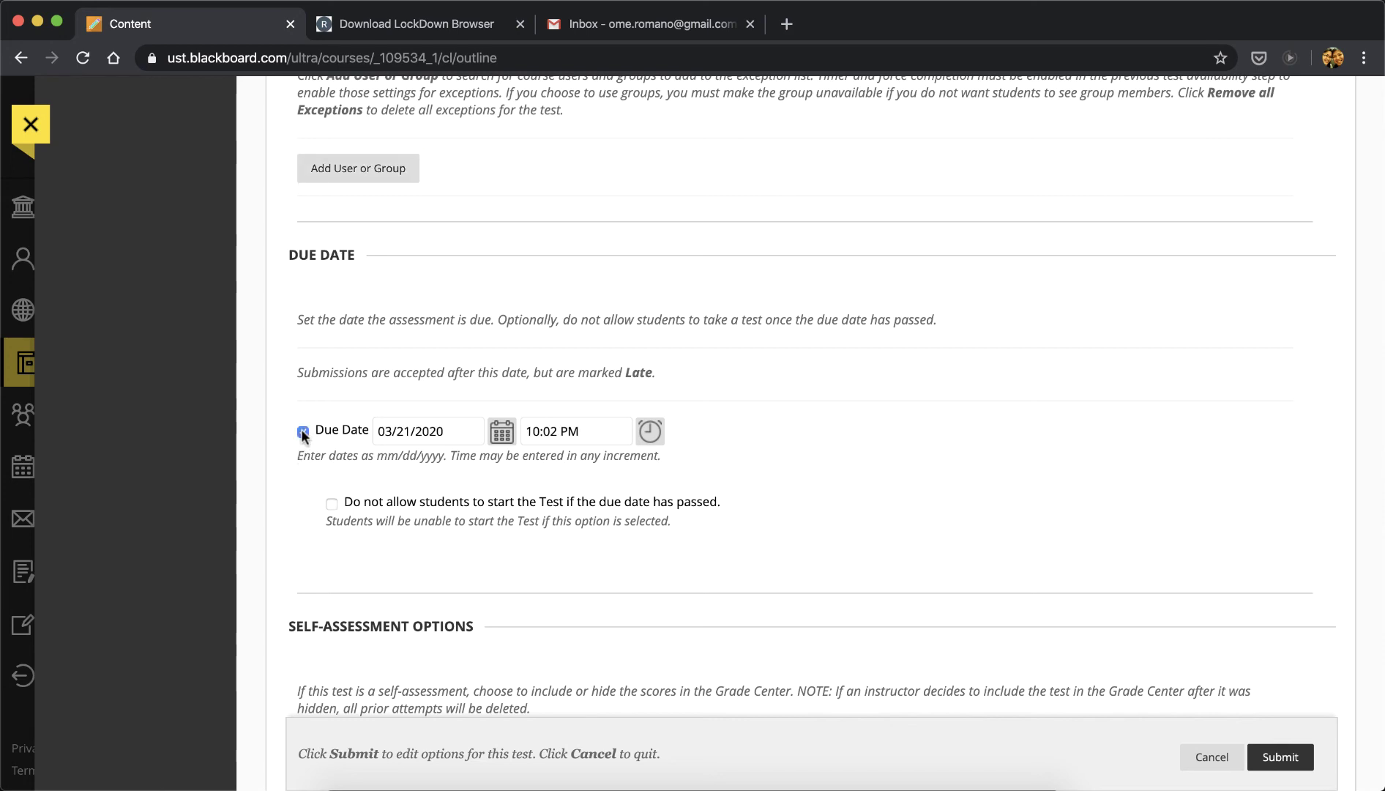
{"action": "left_click", "coordinate": [501, 432]}
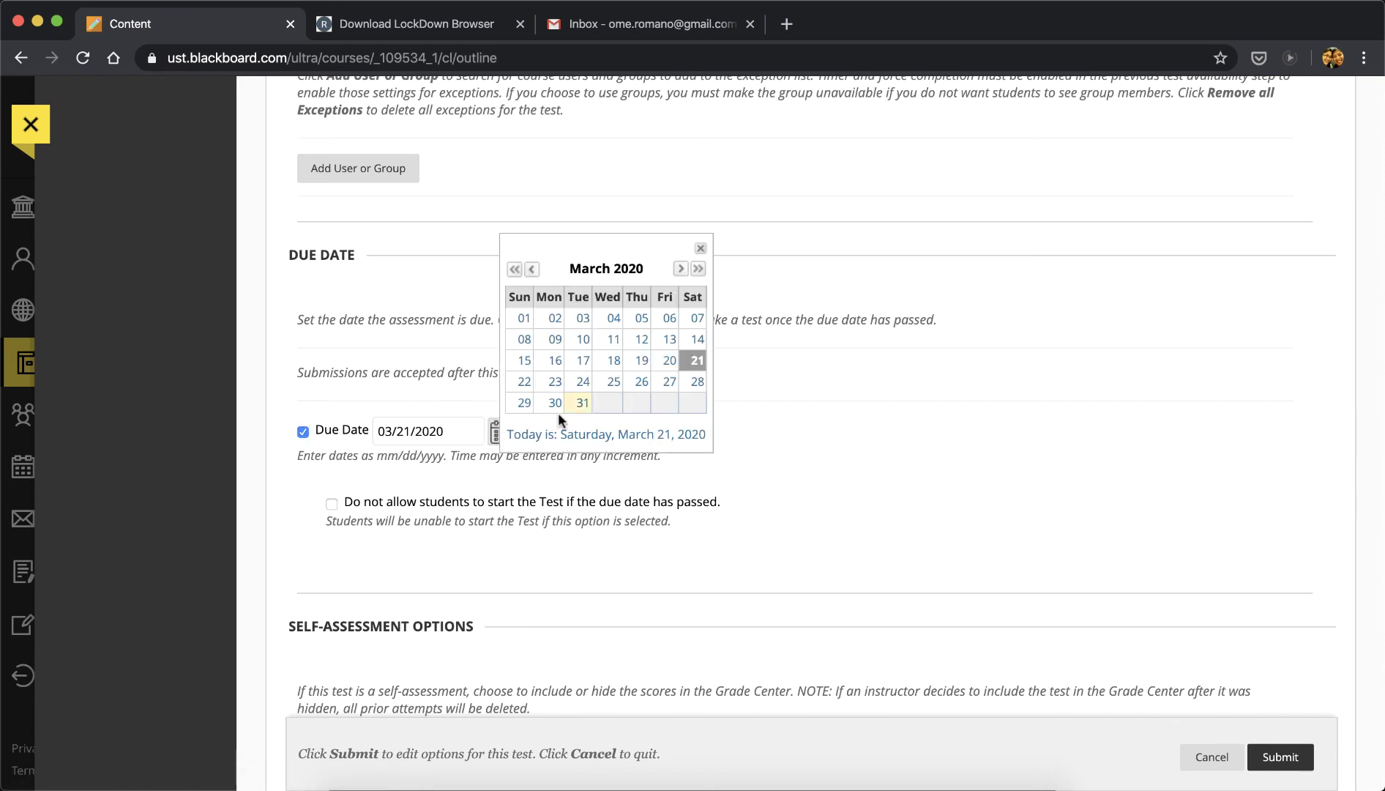
{"action": "left_click", "coordinate": [680, 268]}
{"action": "left_click", "coordinate": [667, 318]}
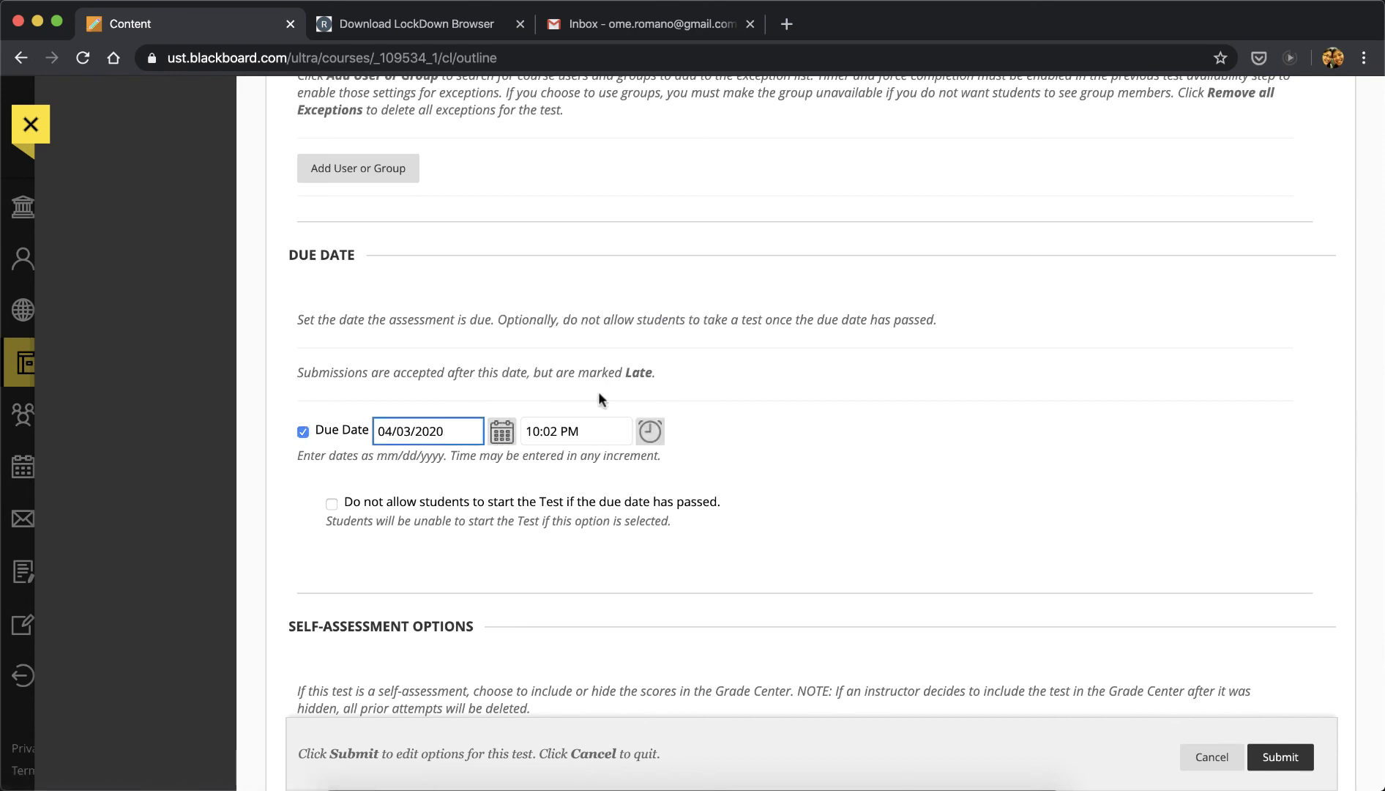
{"action": "left_click", "coordinate": [651, 431]}
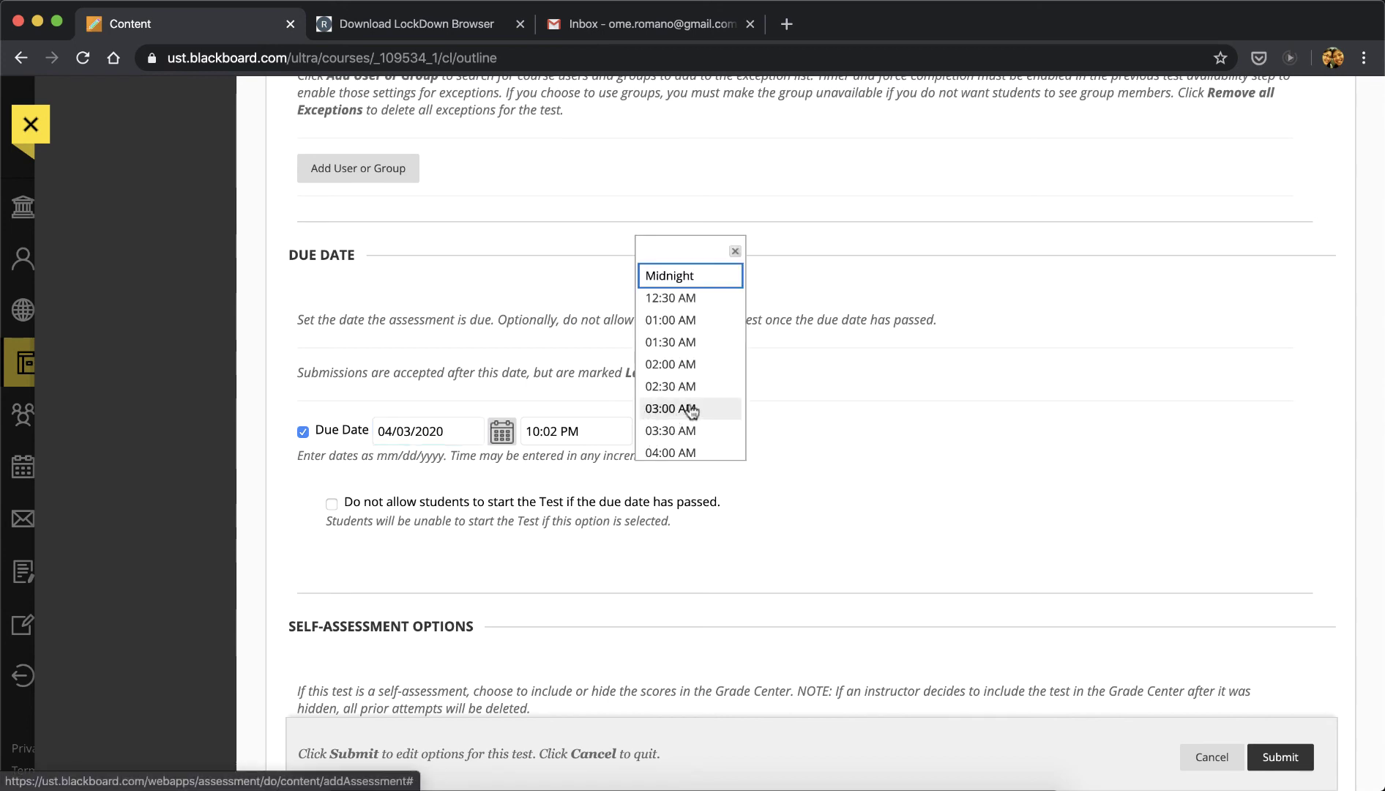
{"action": "scroll", "coordinate": [705, 389], "scroll_direction": "down", "scroll_amount": 3}
{"action": "scroll", "coordinate": [705, 390], "scroll_direction": "down", "scroll_amount": 3}
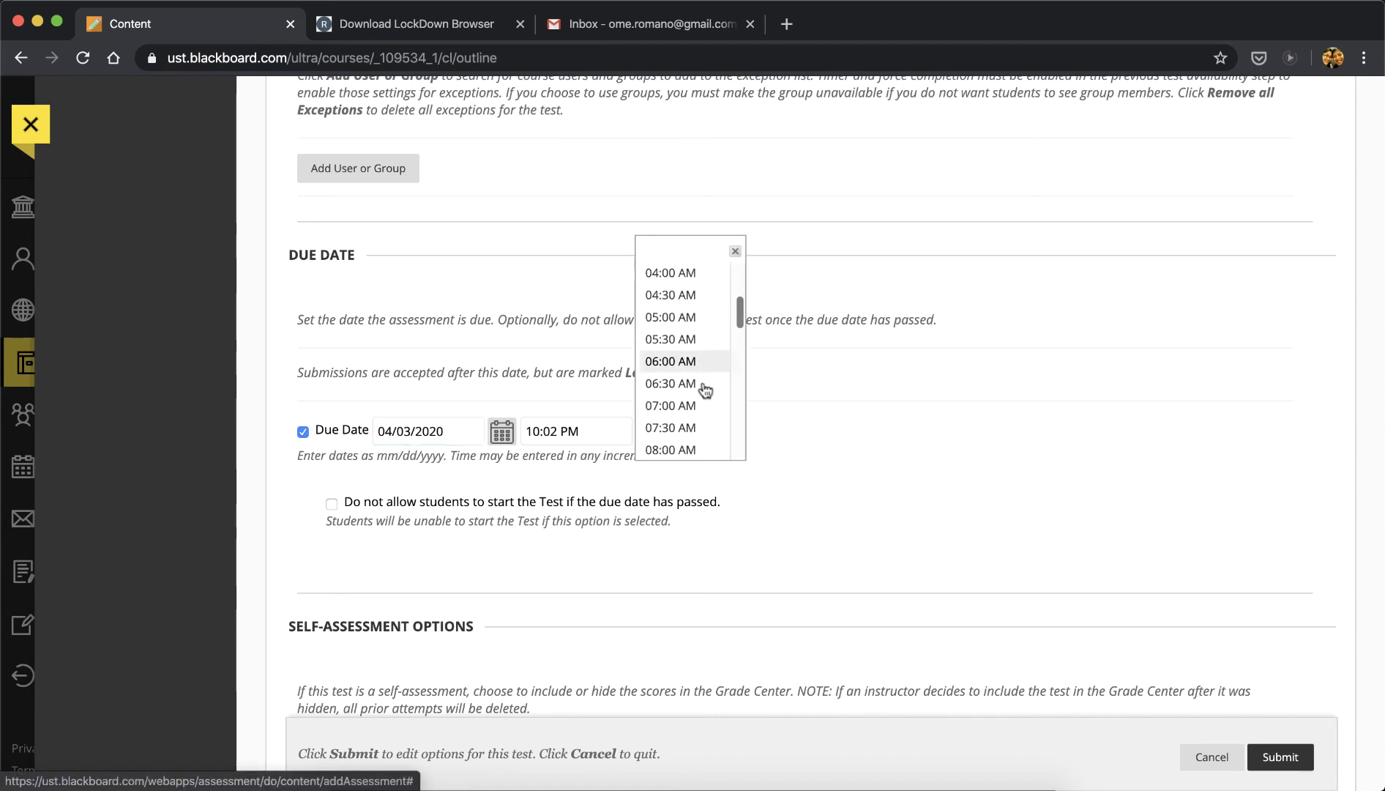
{"action": "scroll", "coordinate": [678, 405], "scroll_direction": "down", "scroll_amount": 2}
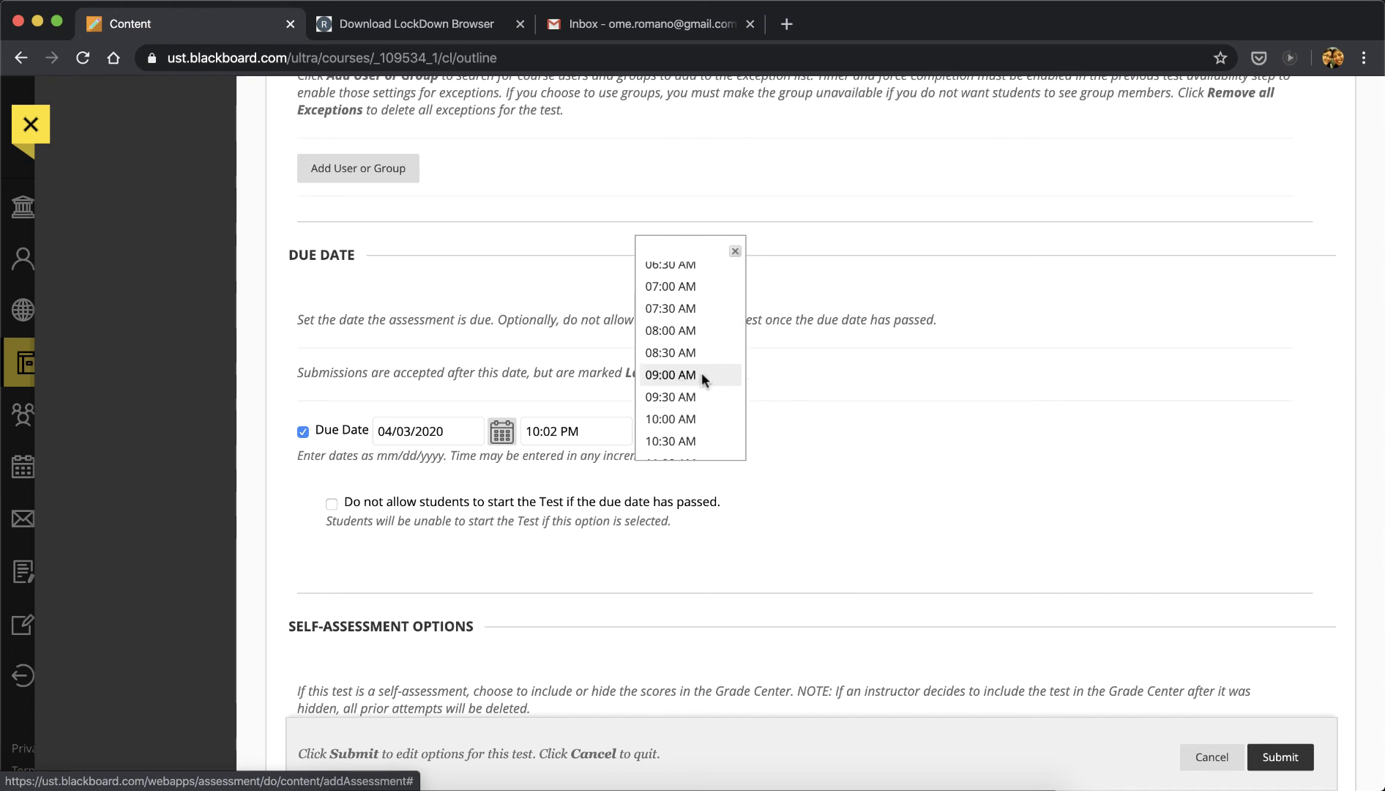
{"action": "left_click", "coordinate": [670, 374]}
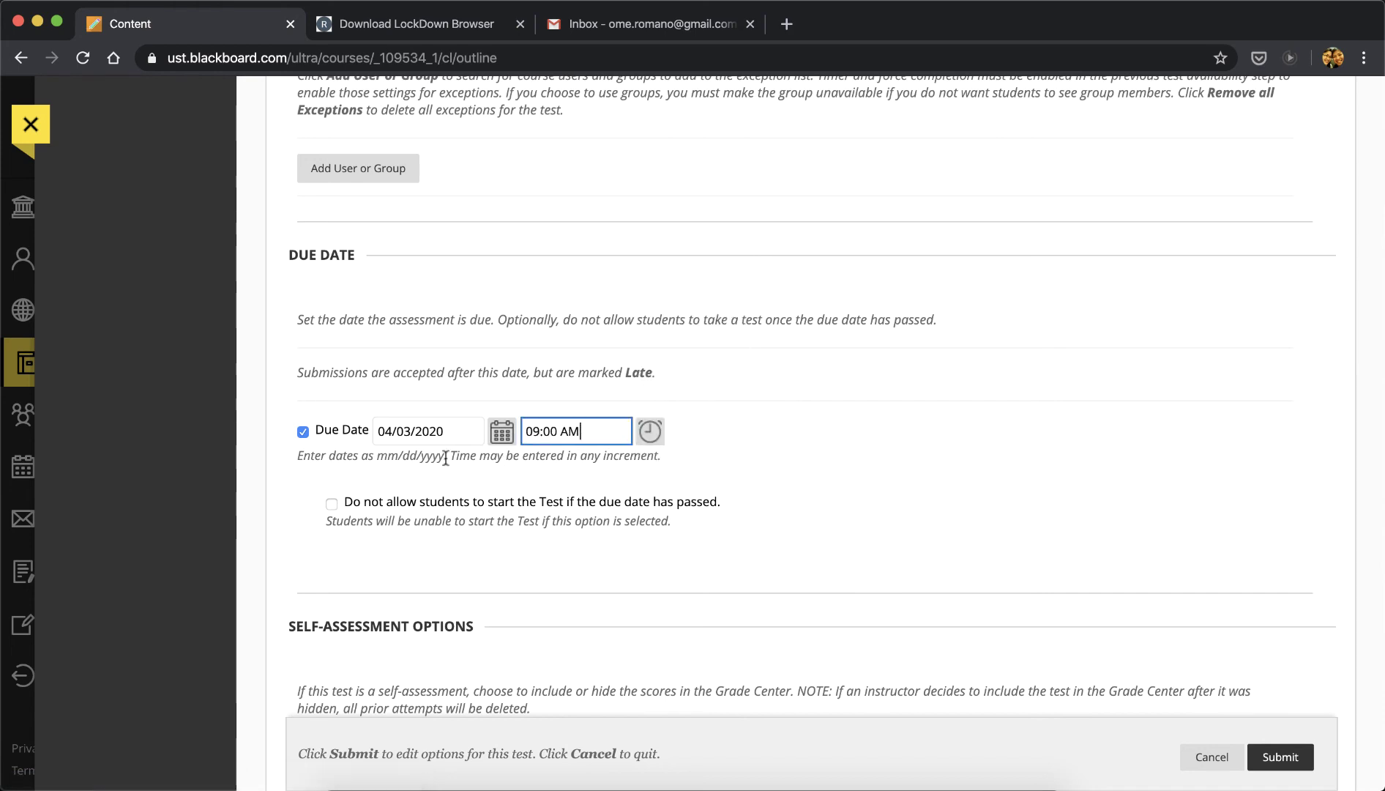
- Set the first test results rule to After Due Date and show all answers along with the score per question
{"action": "scroll", "coordinate": [380, 476], "scroll_direction": "down", "scroll_amount": 2}
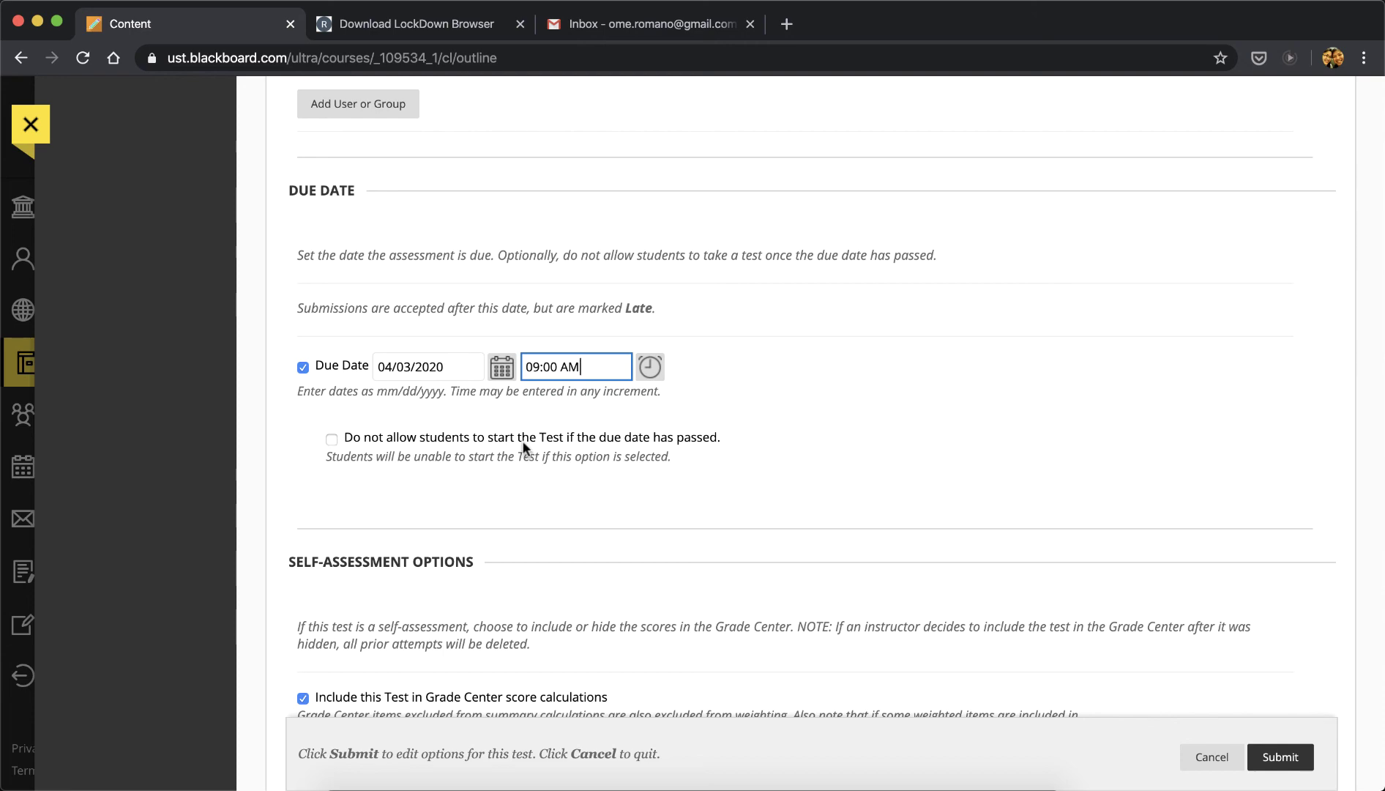
{"action": "scroll", "coordinate": [506, 443], "scroll_direction": "down", "scroll_amount": 8}
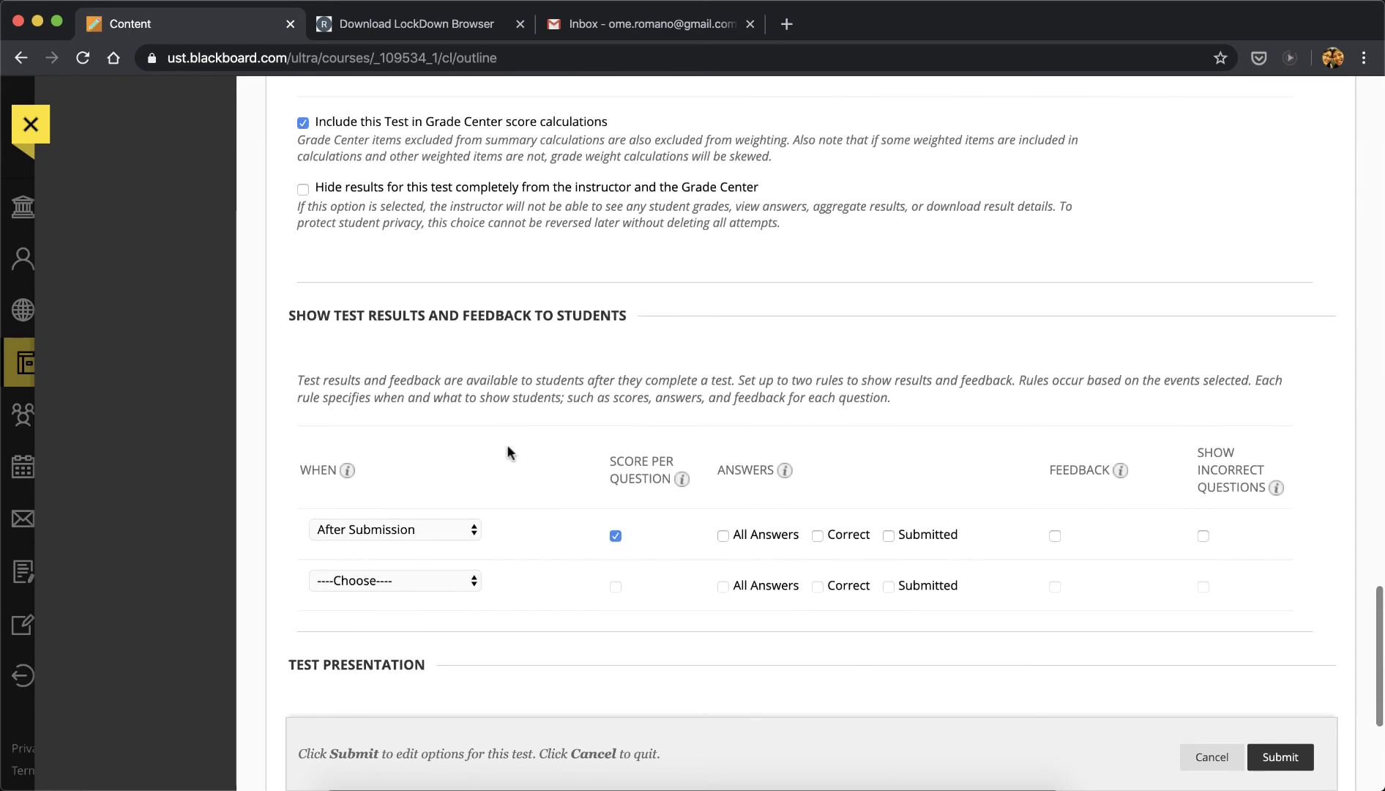
{"action": "scroll", "coordinate": [511, 451], "scroll_direction": "down", "scroll_amount": 3}
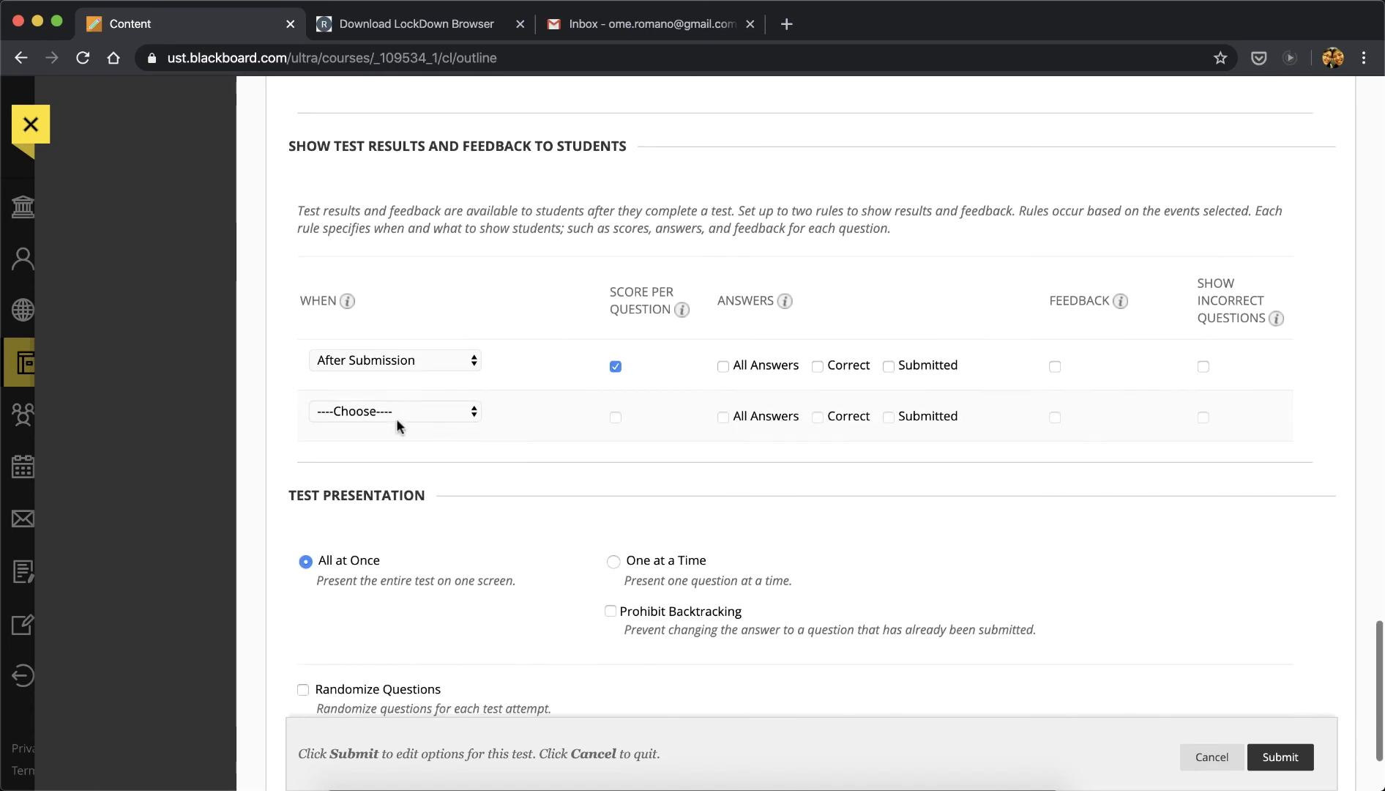
{"action": "left_click", "coordinate": [398, 361]}
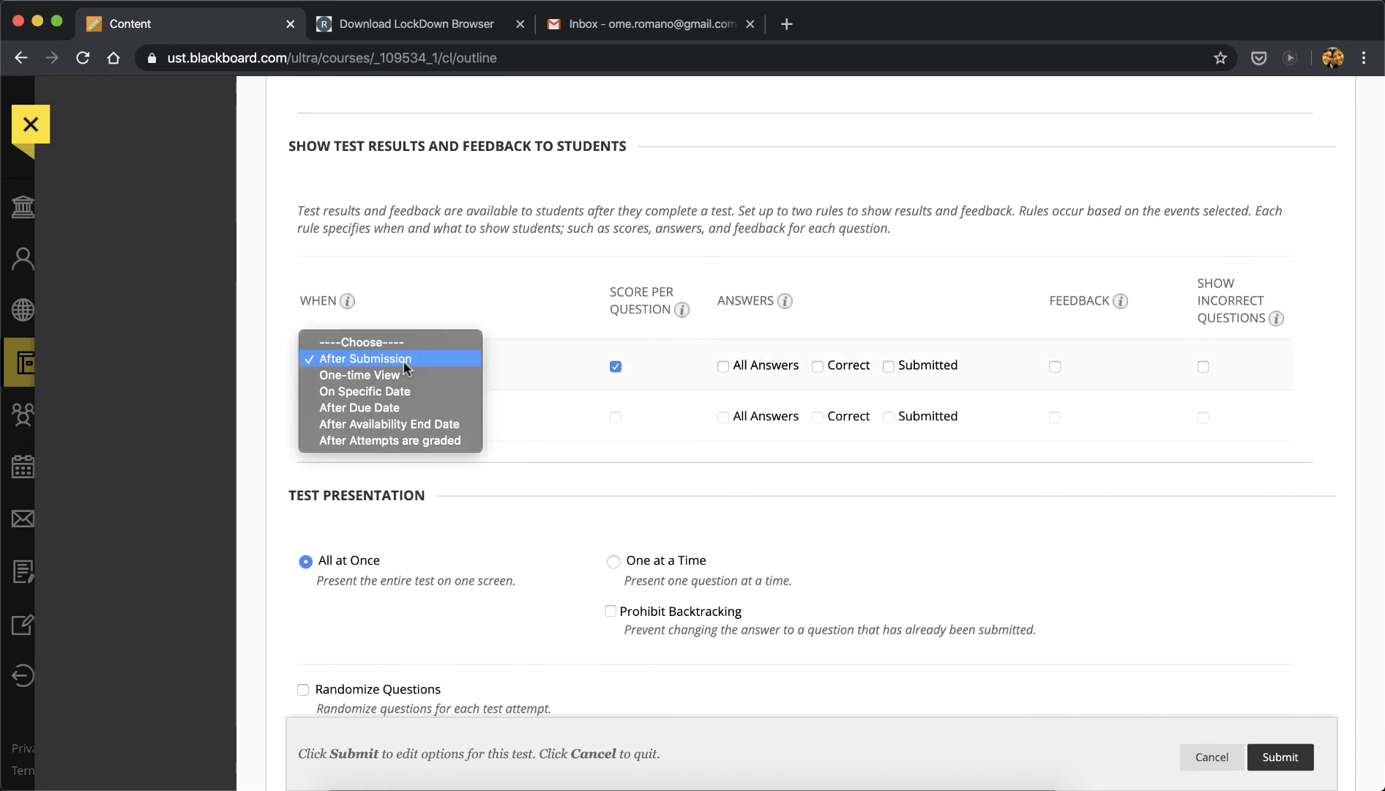
{"action": "left_click", "coordinate": [400, 407]}
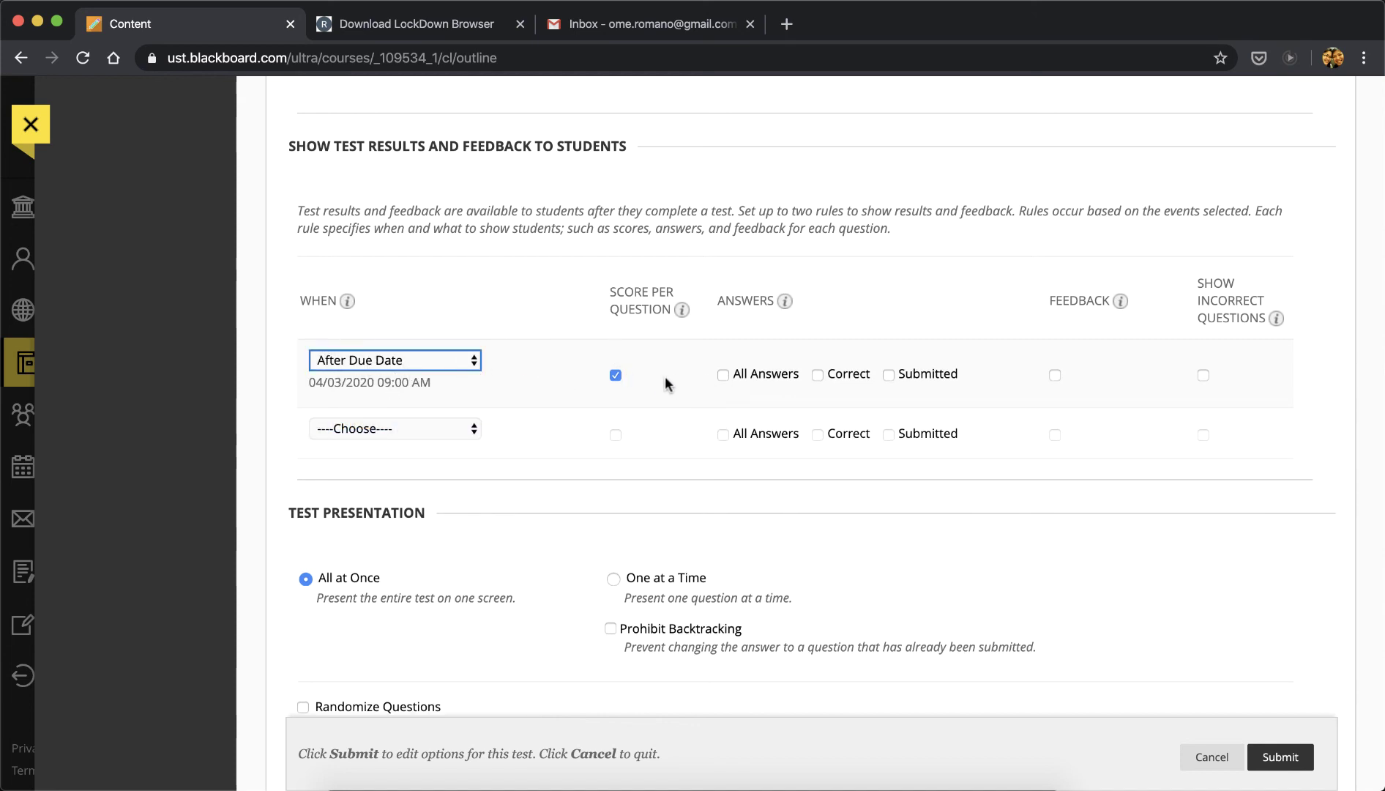
{"action": "left_click", "coordinate": [724, 375]}
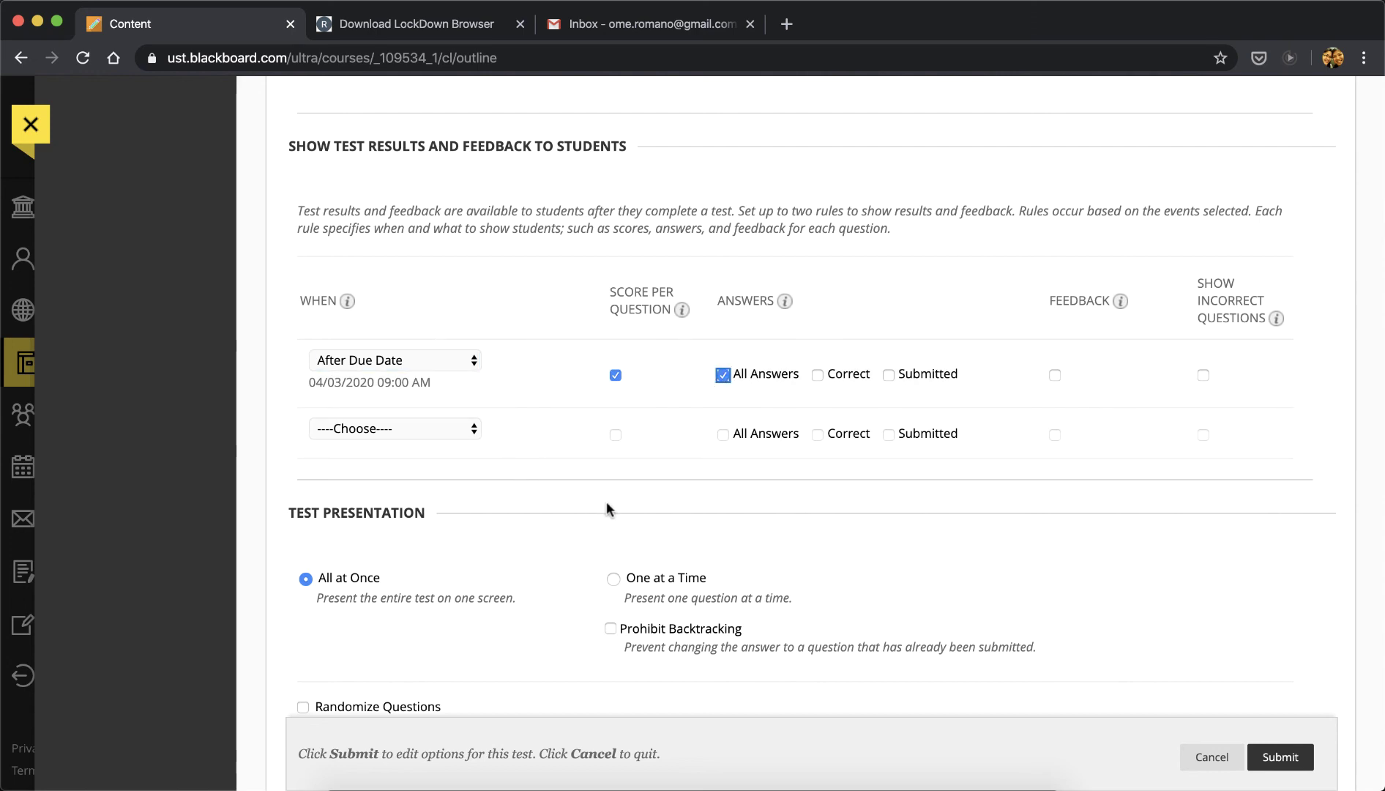
- Keep the test presentation as All at Once without randomized questions and submit the Trial Test options
{"action": "scroll", "coordinate": [605, 506], "scroll_direction": "down", "scroll_amount": 3}
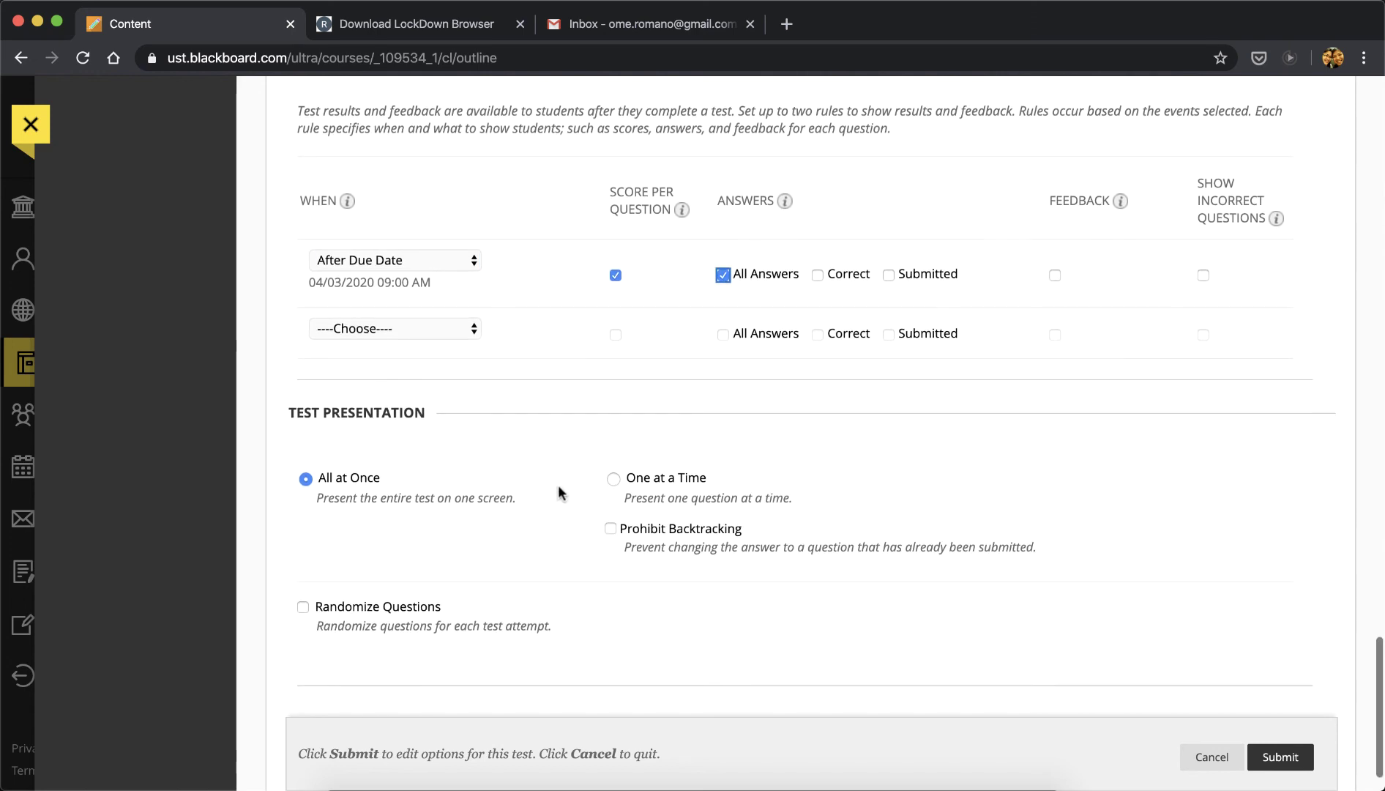
{"action": "scroll", "coordinate": [558, 487], "scroll_direction": "down", "scroll_amount": 2}
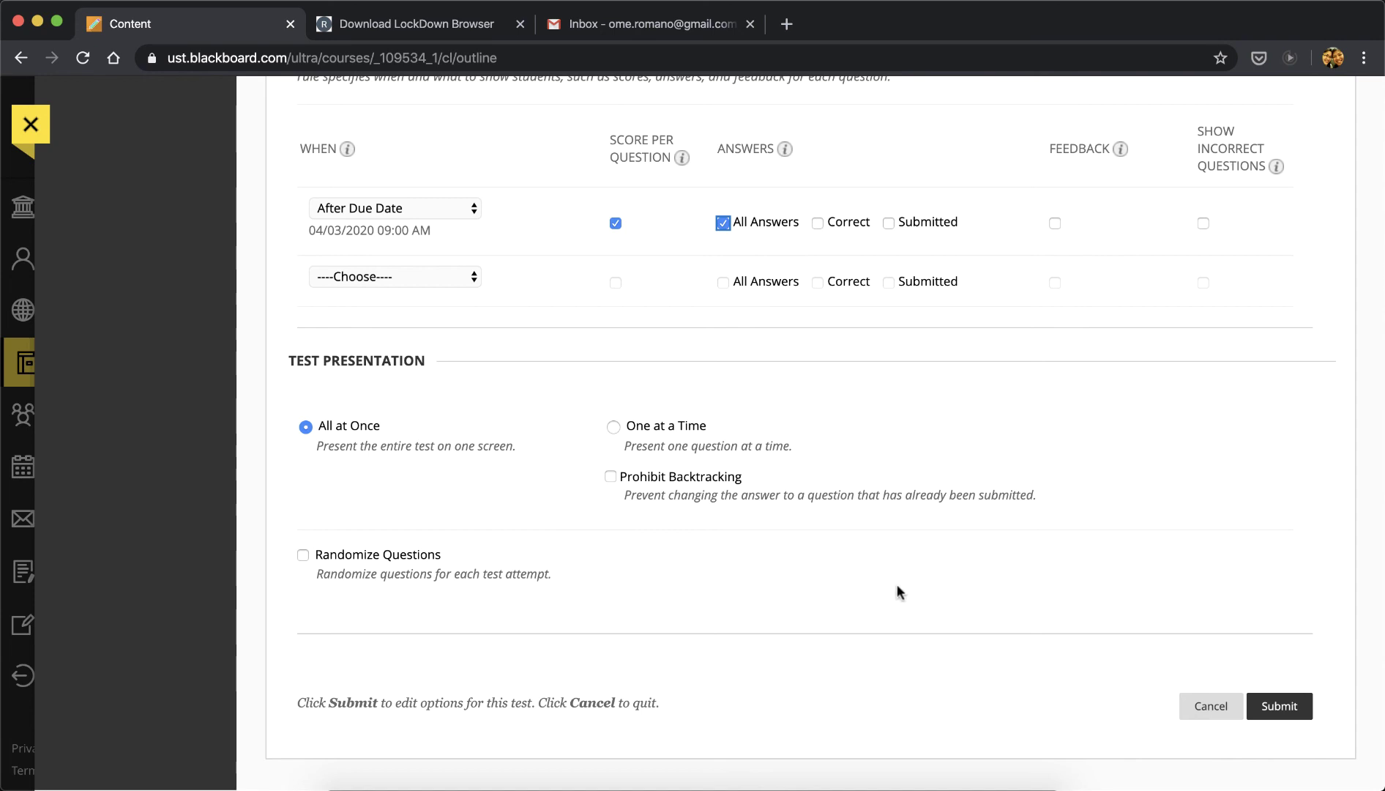
{"action": "left_click", "coordinate": [1281, 708]}
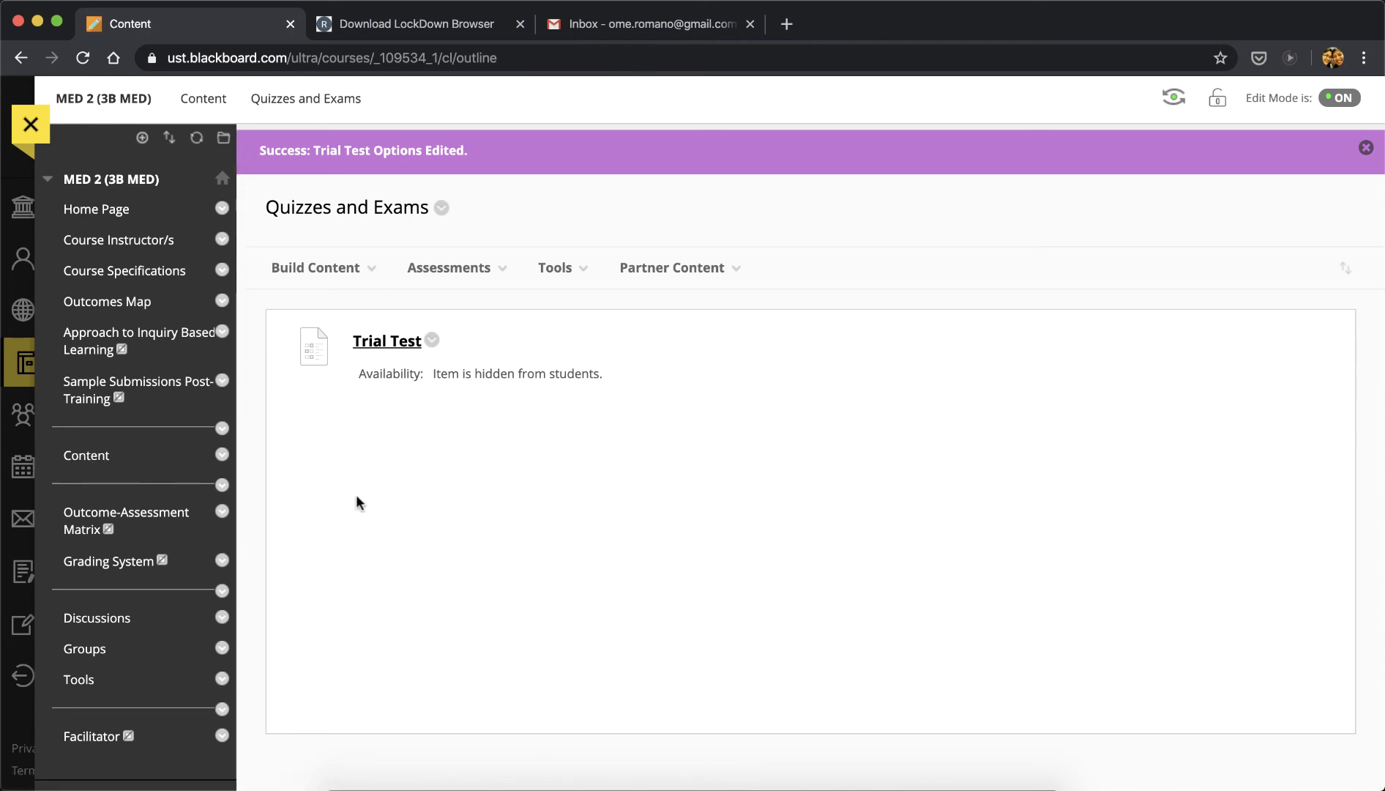
- Open the Respondus LockDown Browser dashboard from the course tools and continue past its welcome page to the test list
{"action": "scroll", "coordinate": [352, 495], "scroll_direction": "down", "scroll_amount": 5}
{"action": "scroll", "coordinate": [352, 496], "scroll_direction": "up", "scroll_amount": 2}
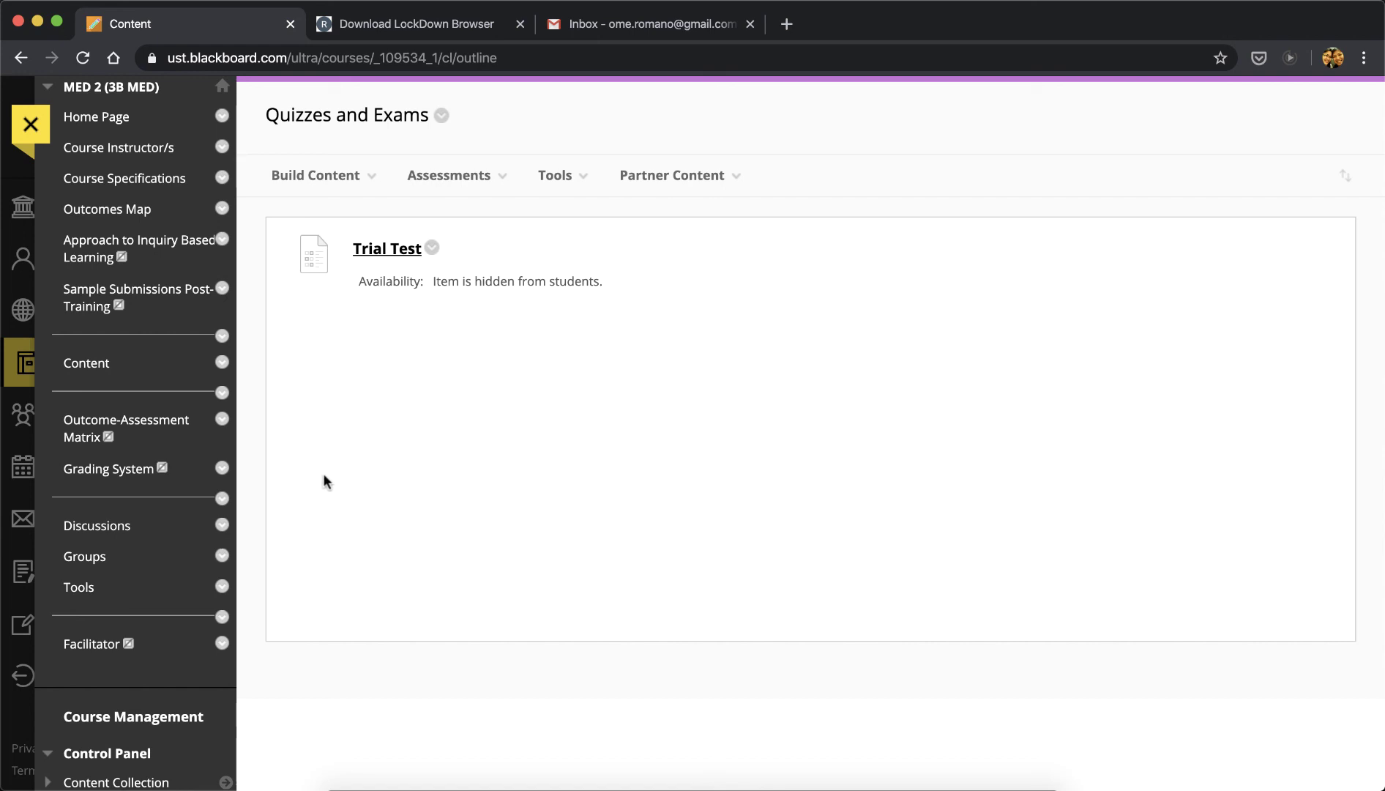
{"action": "scroll", "coordinate": [132, 468], "scroll_direction": "down", "scroll_amount": 5}
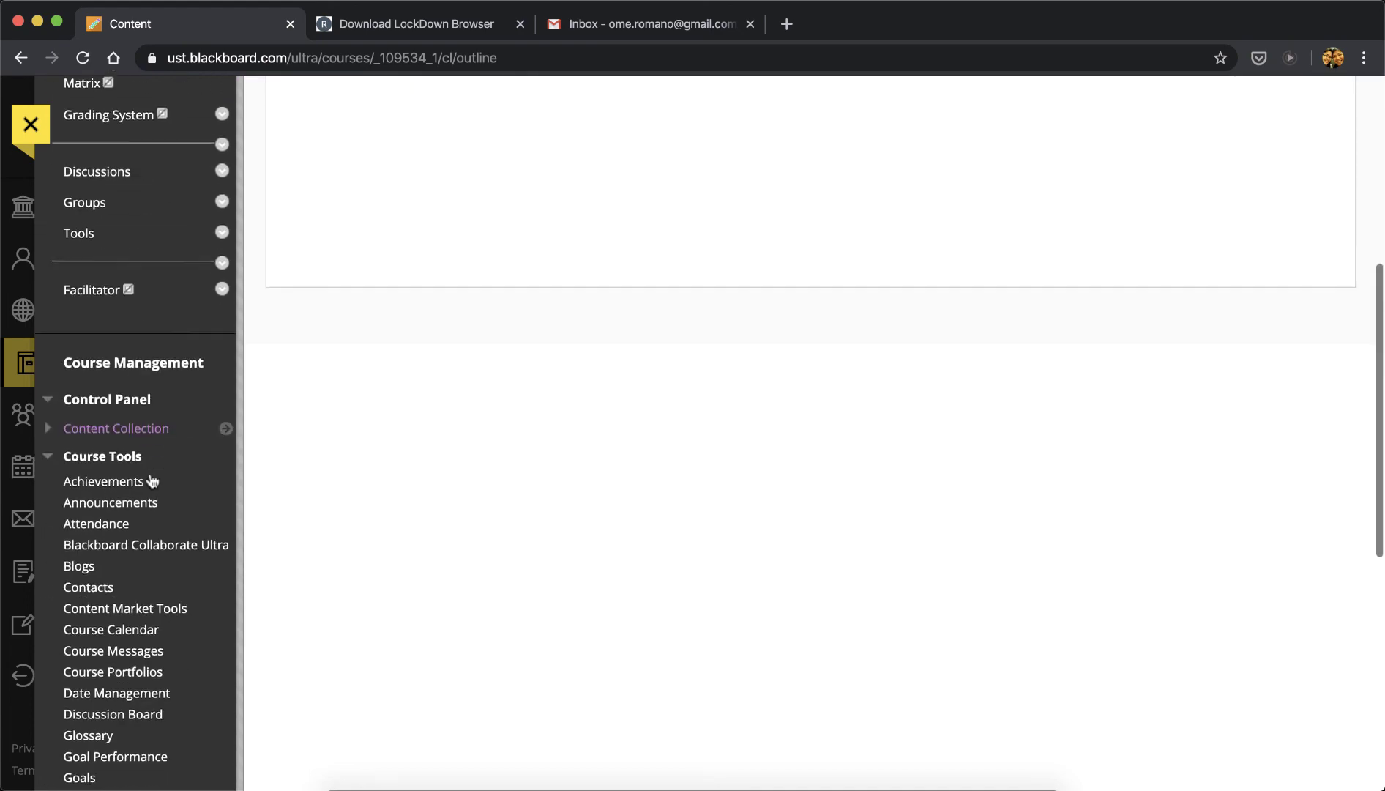
{"action": "scroll", "coordinate": [131, 468], "scroll_direction": "down", "scroll_amount": 5}
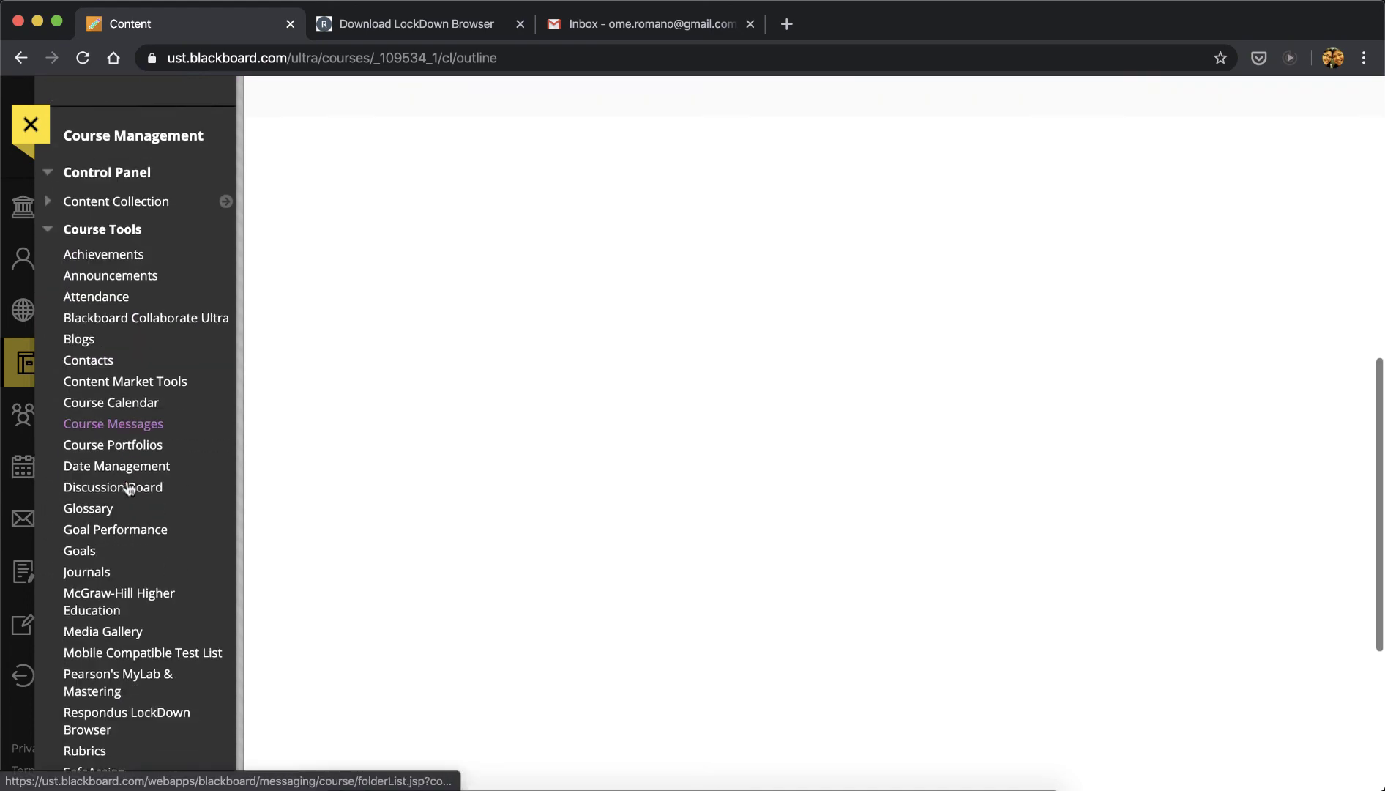
{"action": "scroll", "coordinate": [135, 487], "scroll_direction": "down", "scroll_amount": 1}
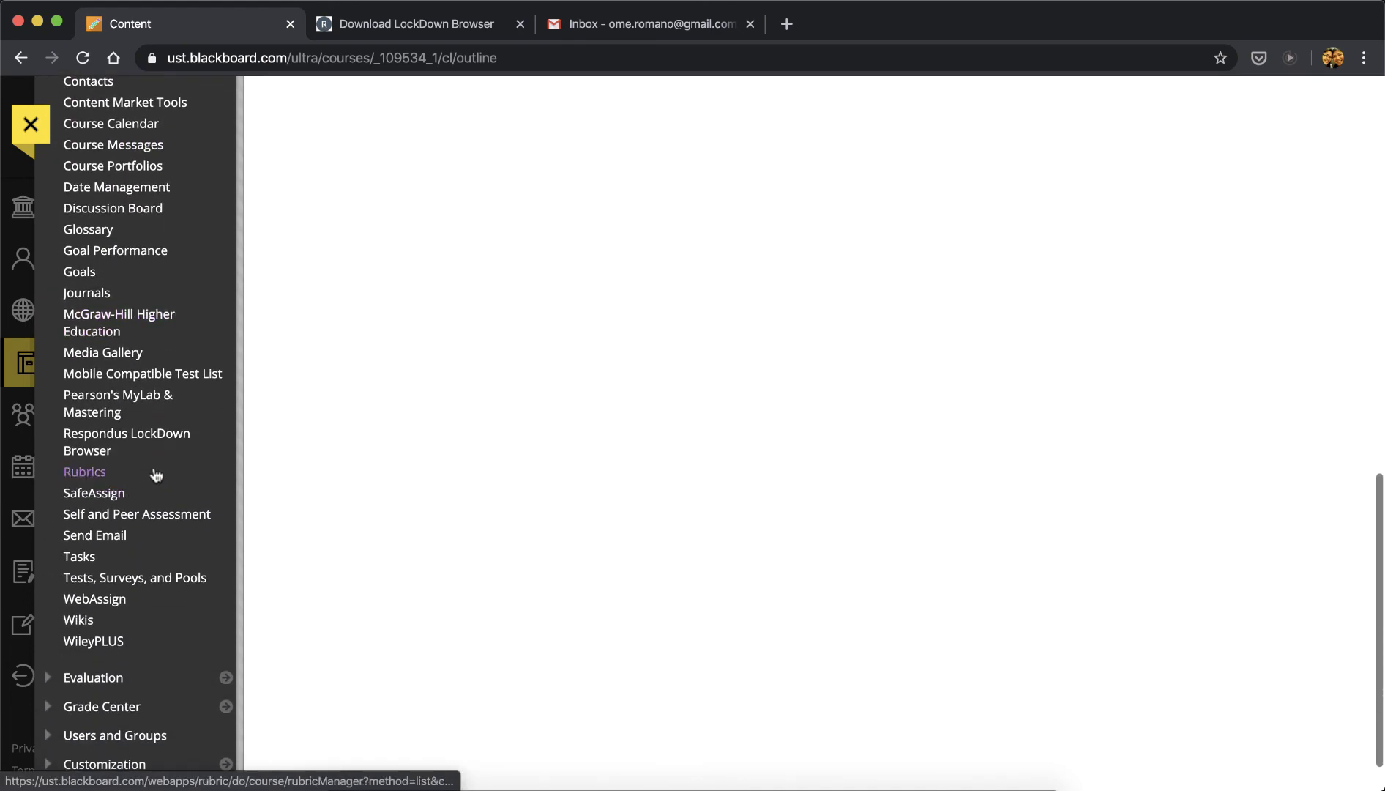
{"action": "left_click", "coordinate": [154, 442]}
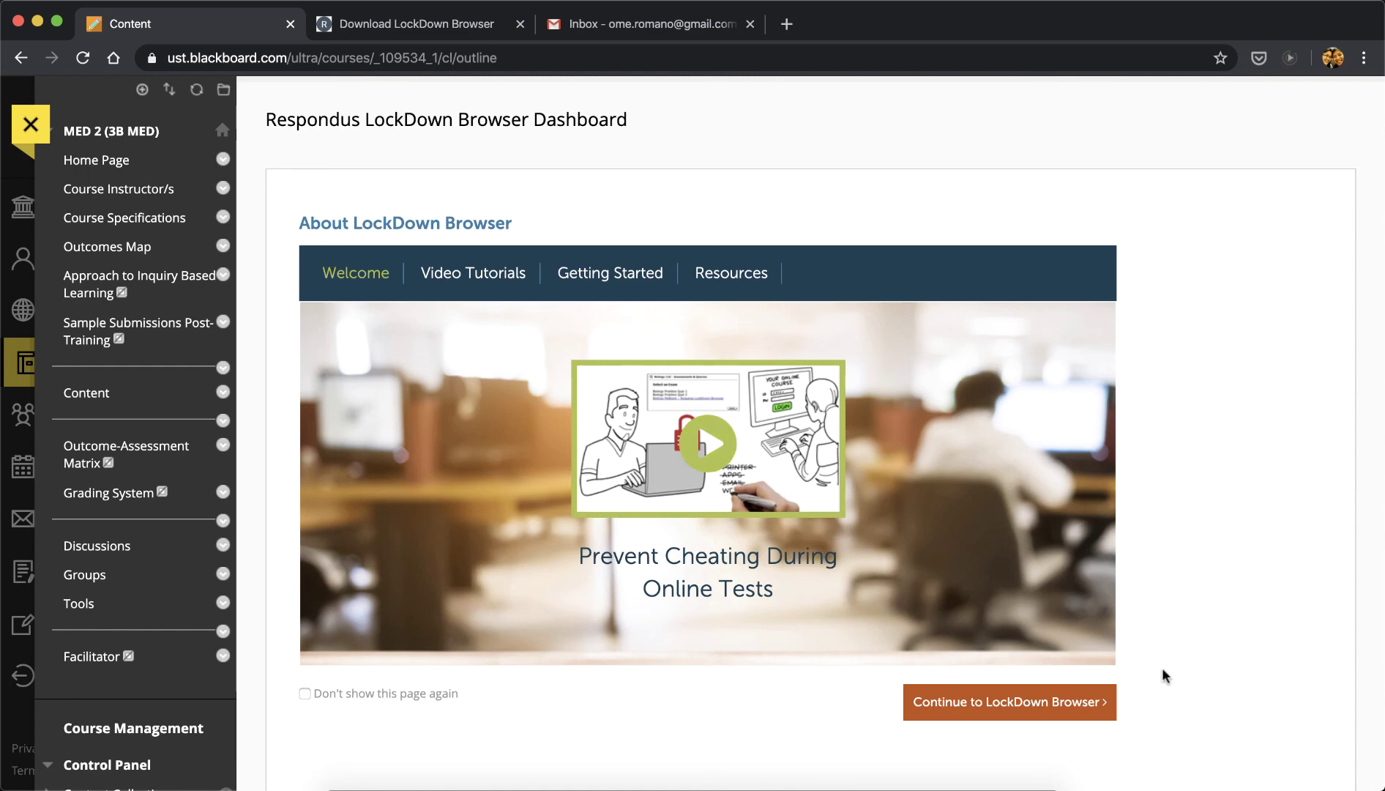
{"action": "left_click", "coordinate": [1012, 704]}
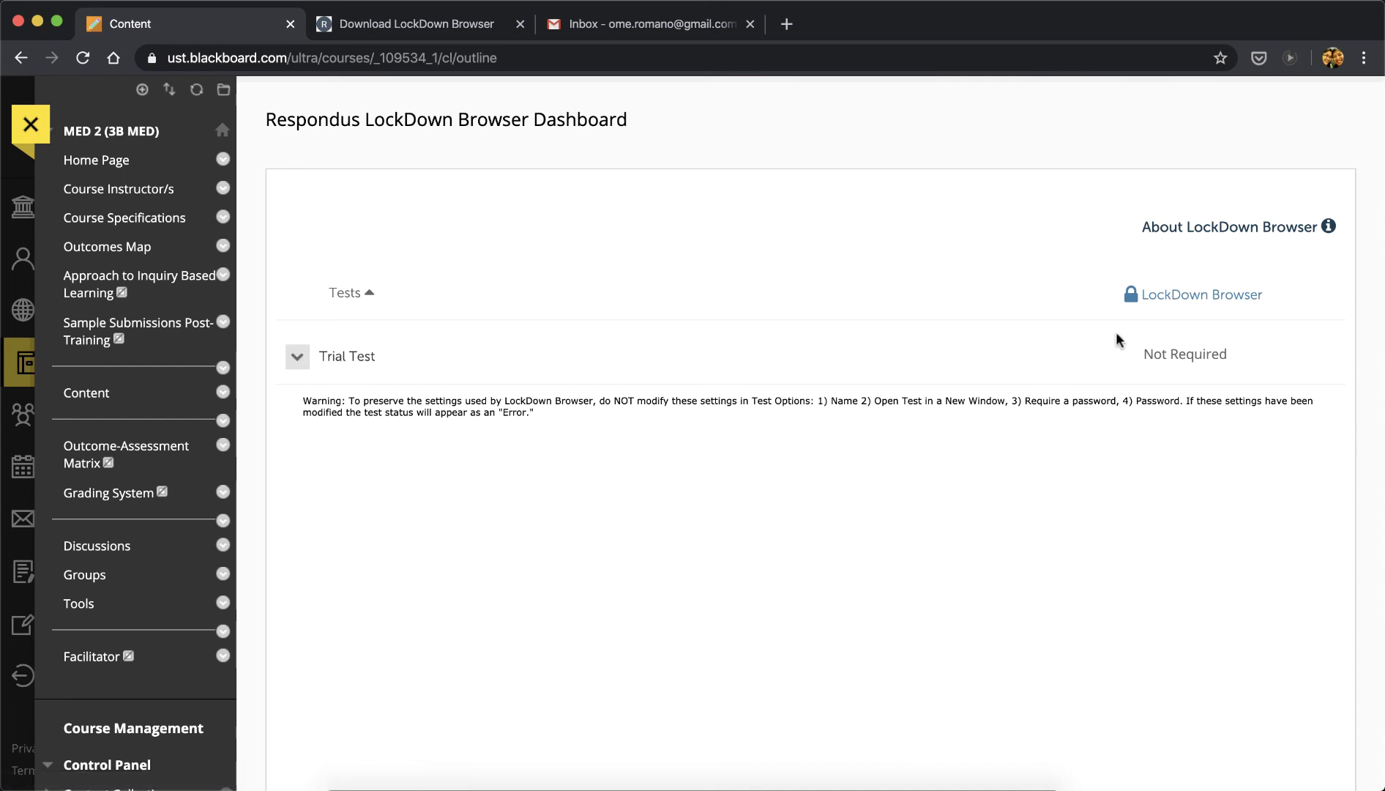
- Open the LockDown Browser settings of Trial Test and require Respondus LockDown Browser for this exam
{"action": "left_click", "coordinate": [298, 359]}
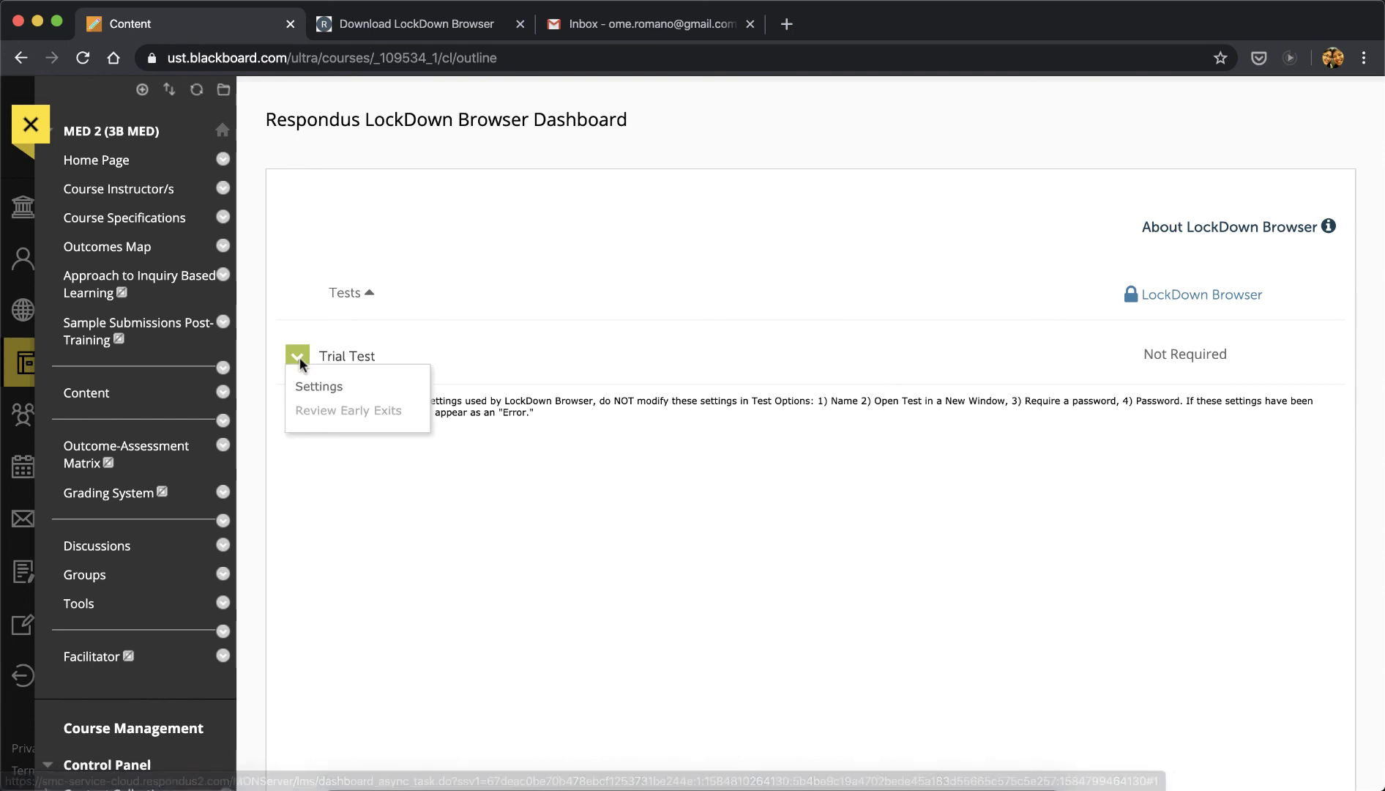
{"action": "left_click", "coordinate": [333, 388]}
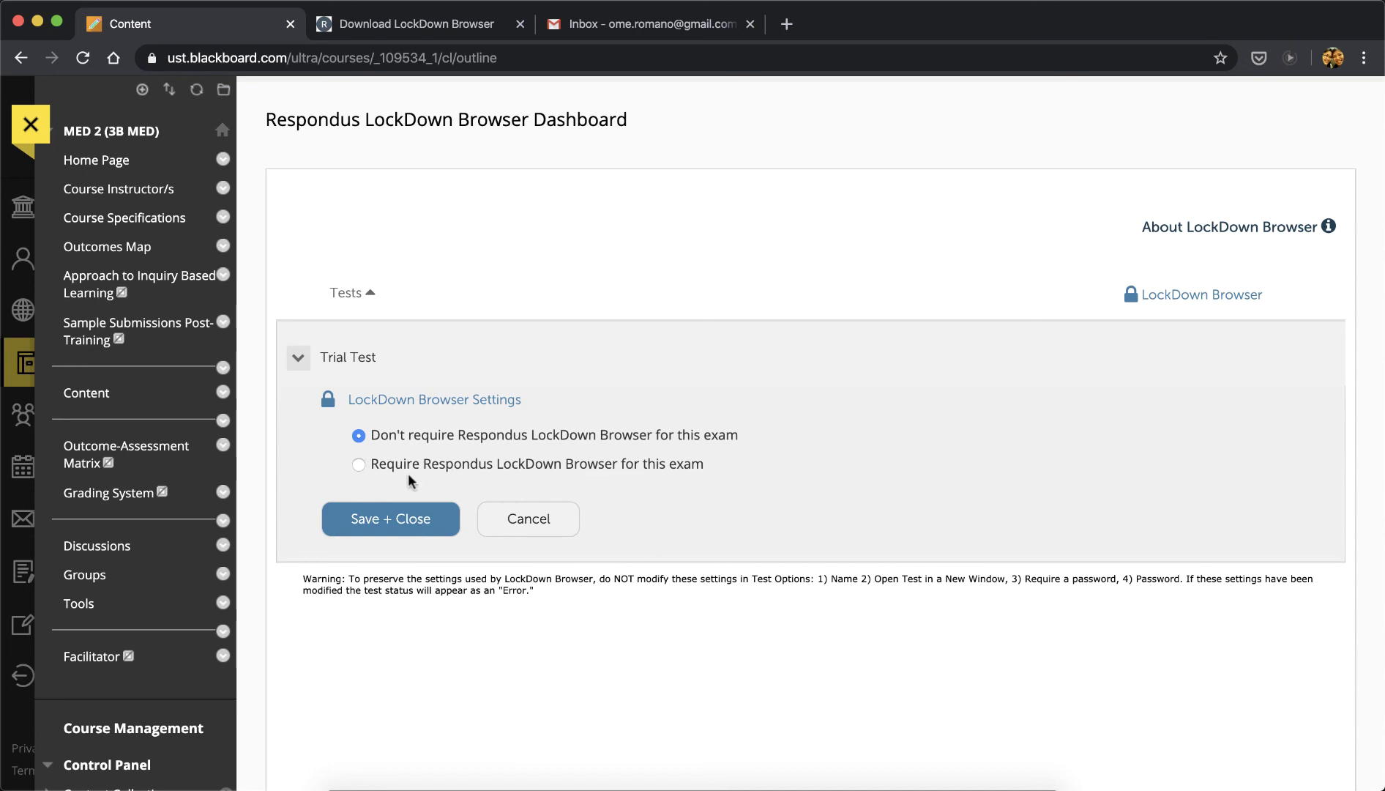
{"action": "left_click", "coordinate": [356, 462]}
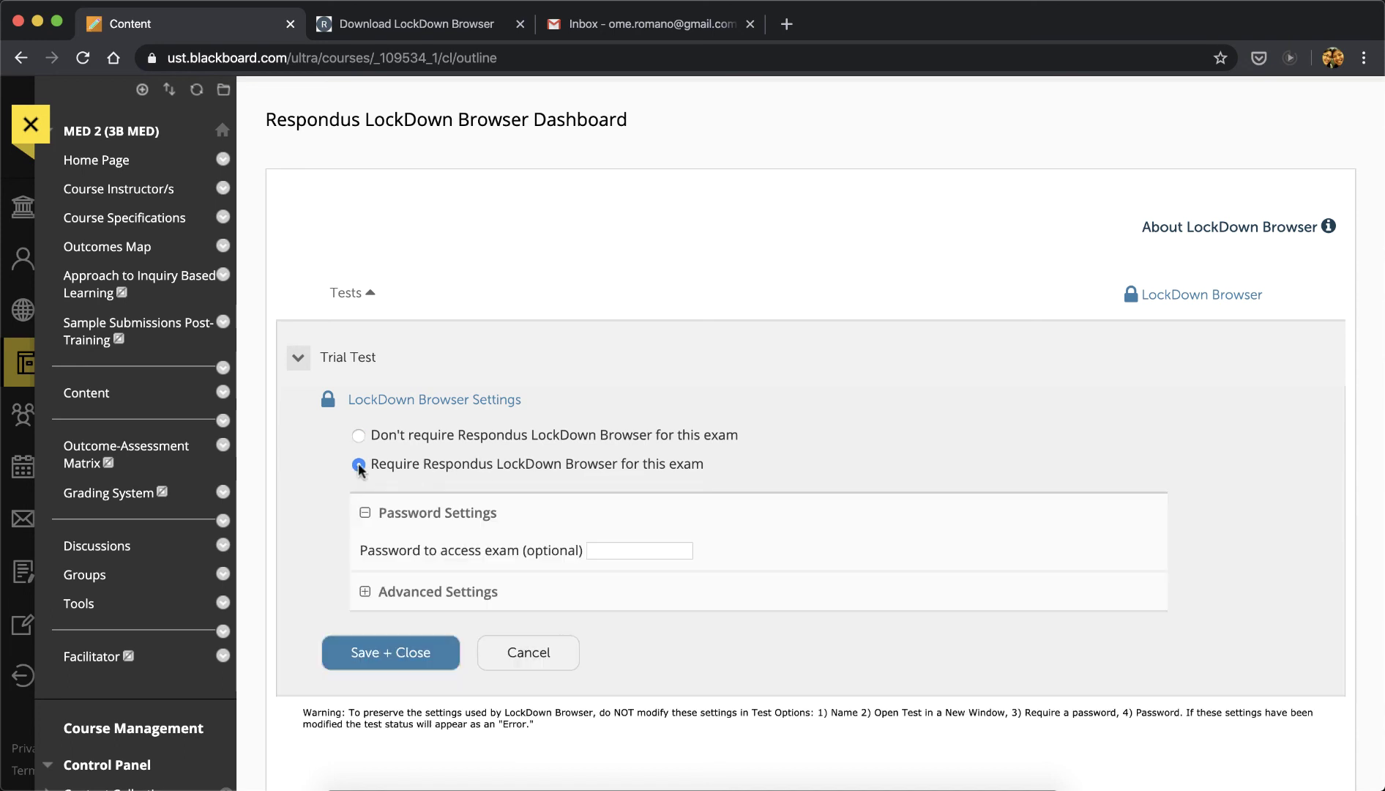
- Check the advanced LockDown Browser settings, leave the password blank and all advanced options off, and save the settings
{"action": "scroll", "coordinate": [326, 488], "scroll_direction": "down", "scroll_amount": 1}
{"action": "scroll", "coordinate": [326, 488], "scroll_direction": "down", "scroll_amount": 3}
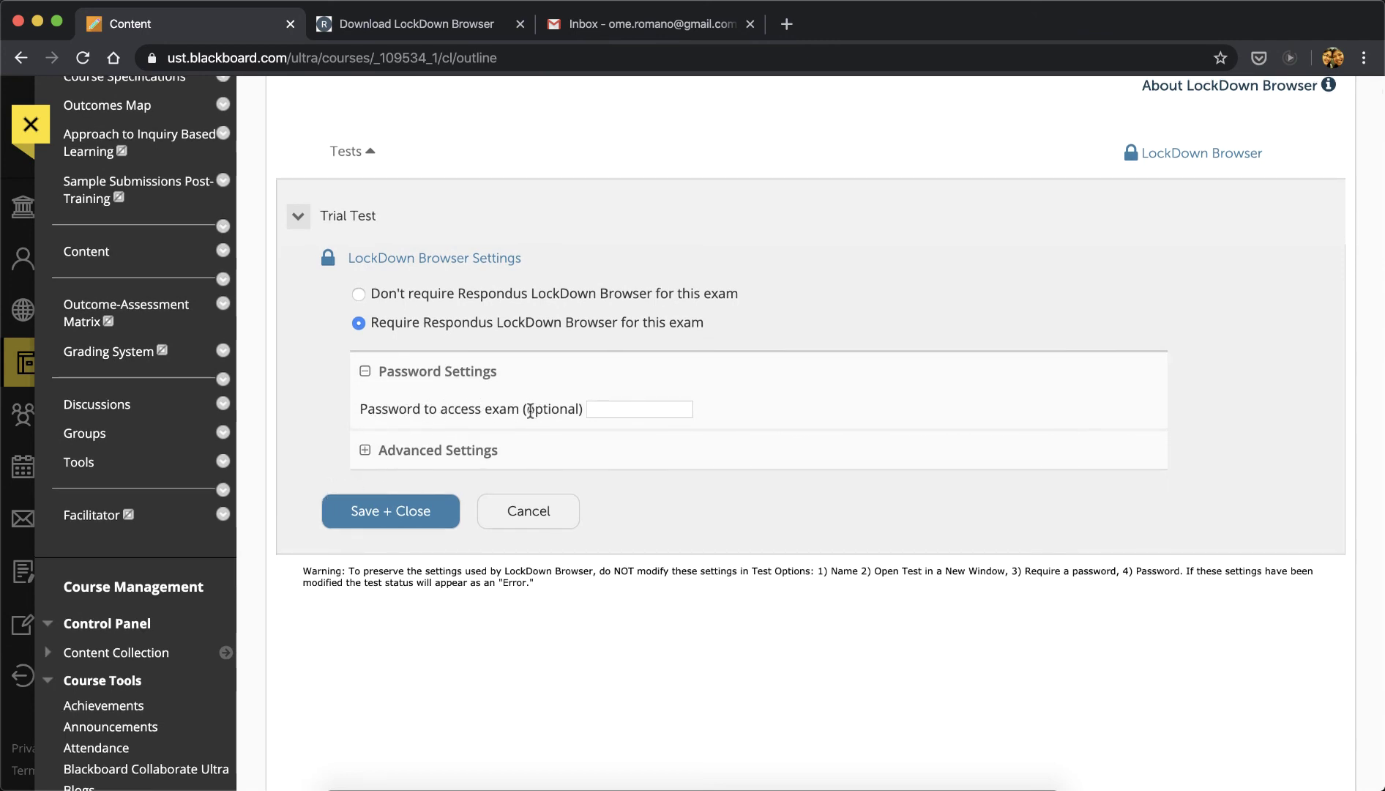
{"action": "left_click", "coordinate": [365, 451]}
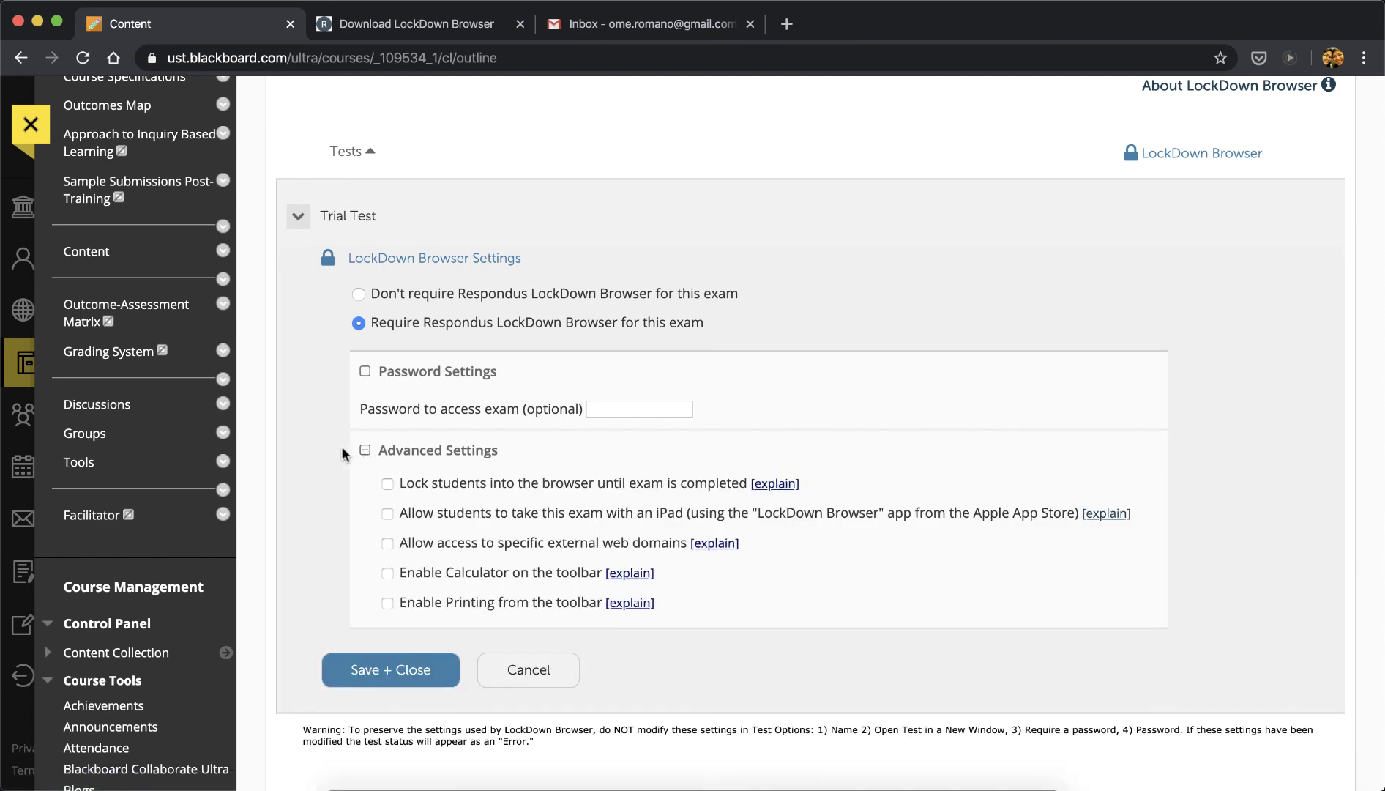
{"action": "scroll", "coordinate": [346, 461], "scroll_direction": "down", "scroll_amount": 2}
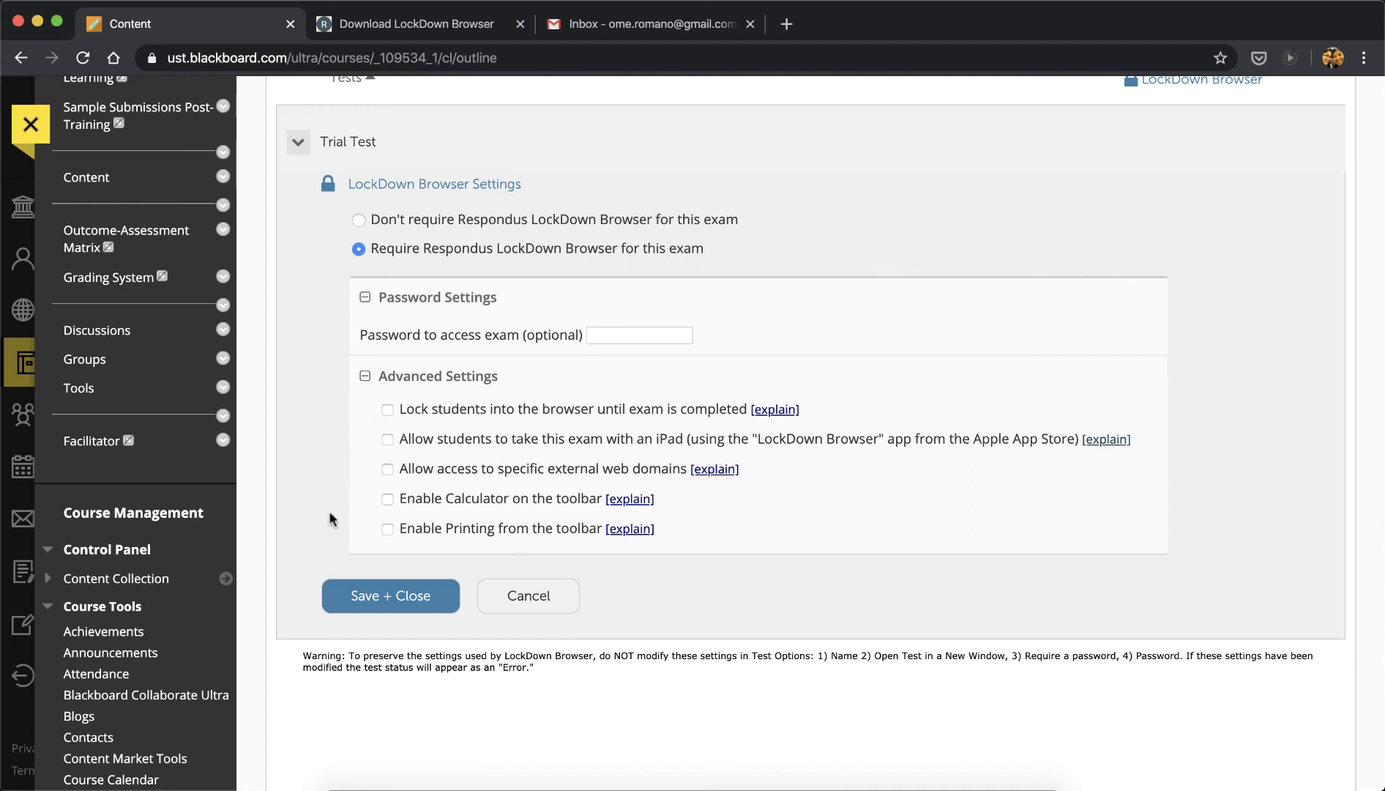
{"action": "left_click", "coordinate": [401, 595]}
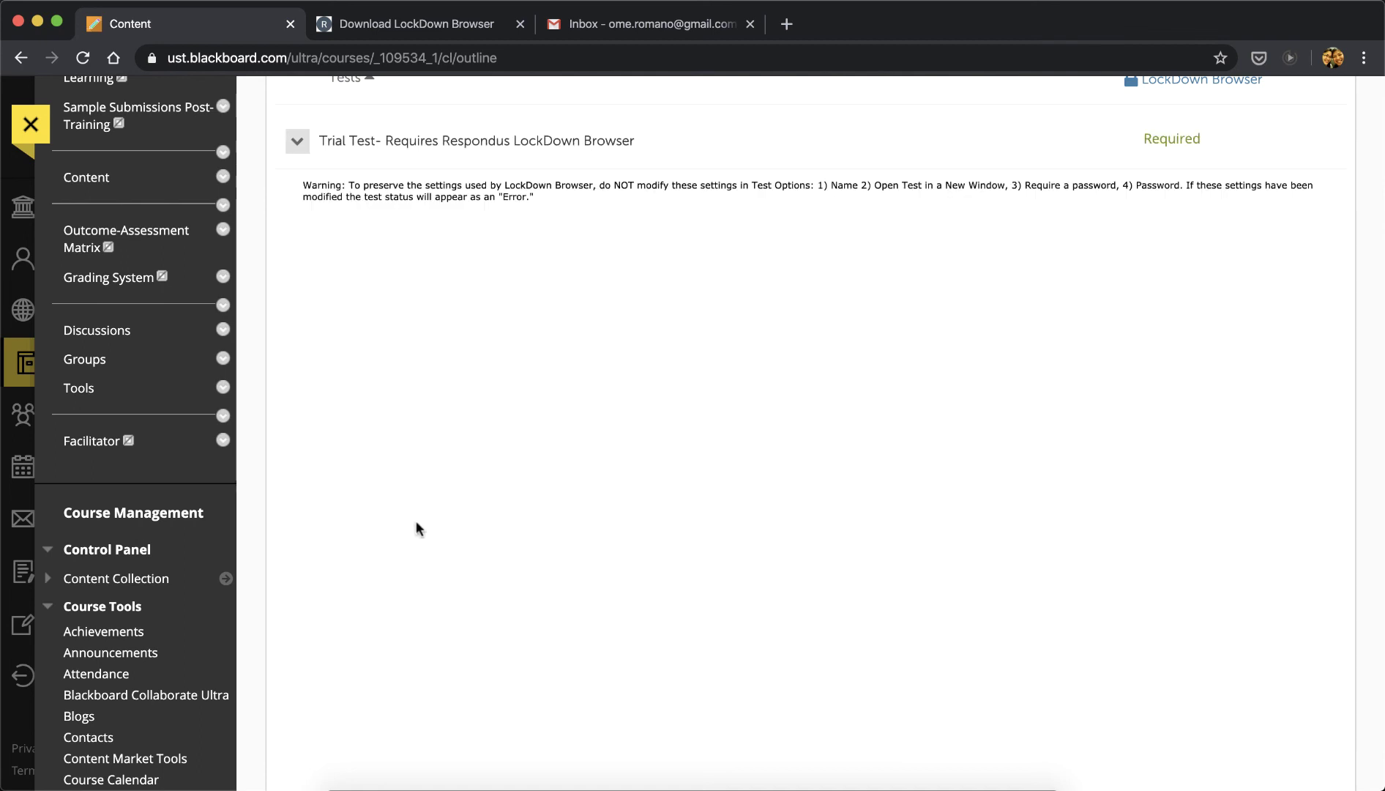
{"action": "scroll", "coordinate": [419, 527], "scroll_direction": "up", "scroll_amount": 5}
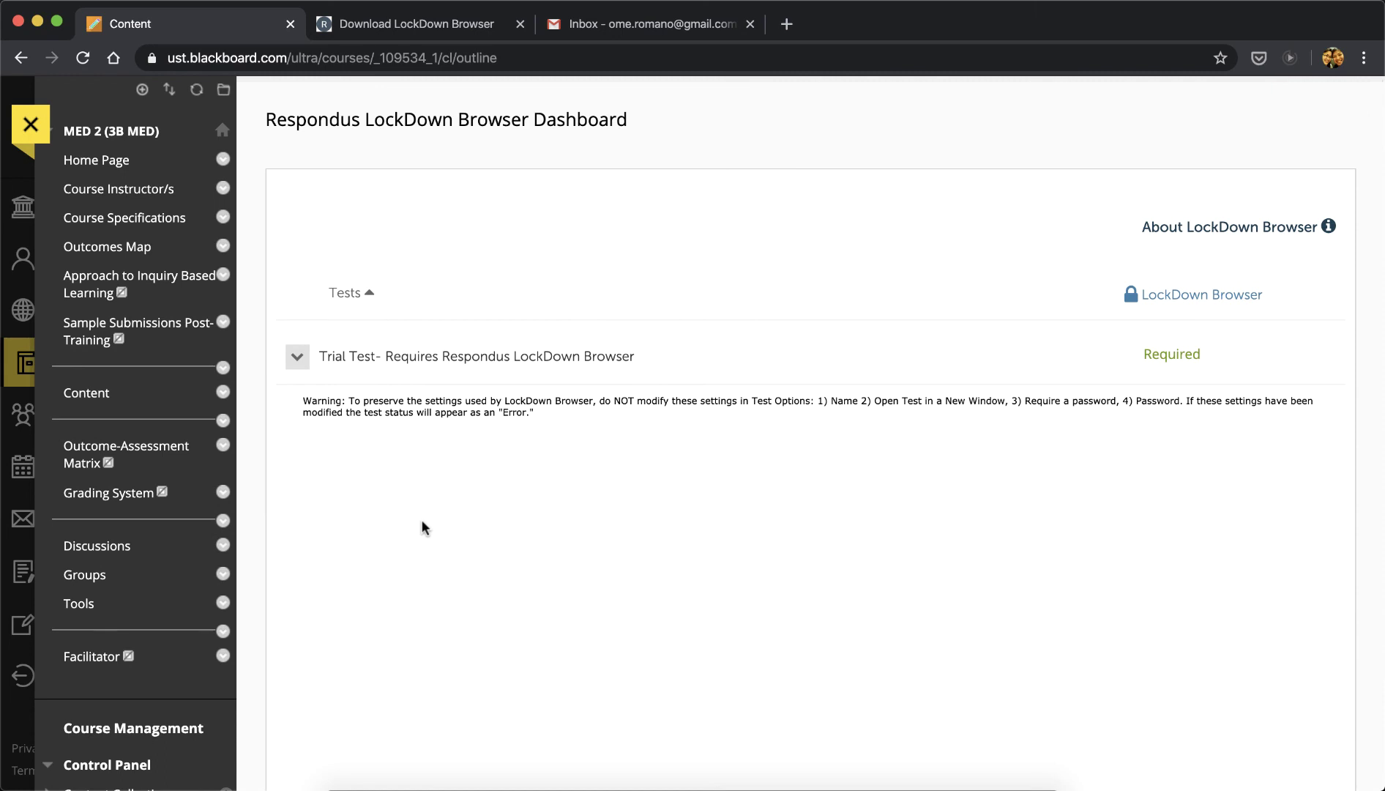